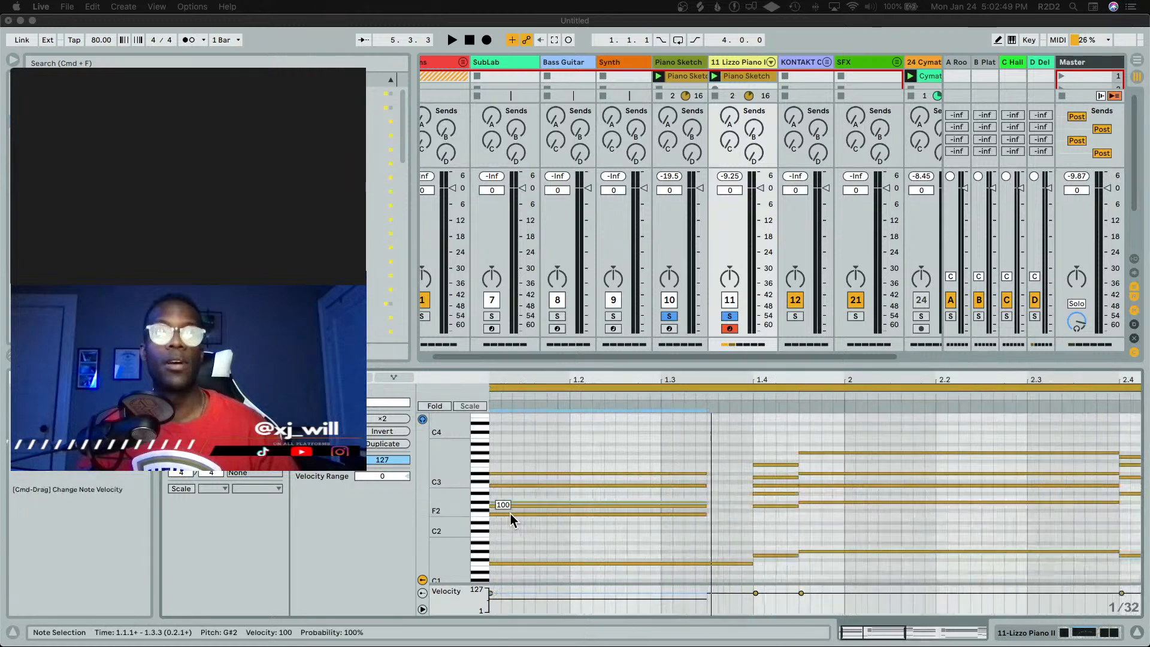
Nudge the G2 note at the start of the clip slightly later to loosen its timing
click(491, 506)
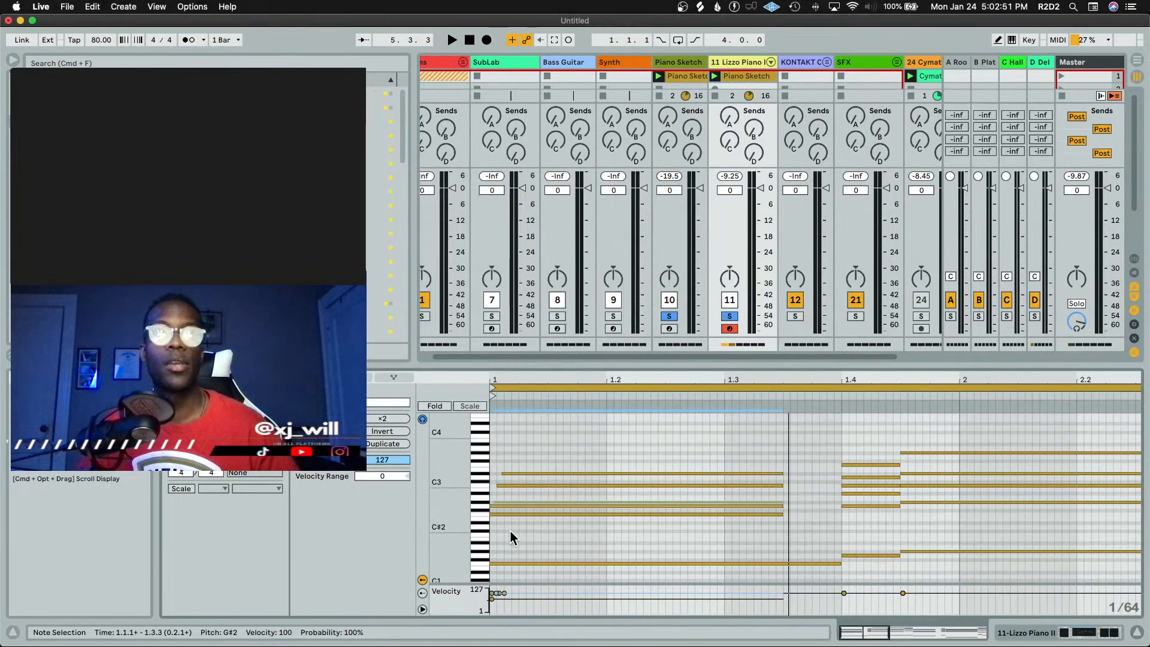
click(511, 531)
click(493, 508)
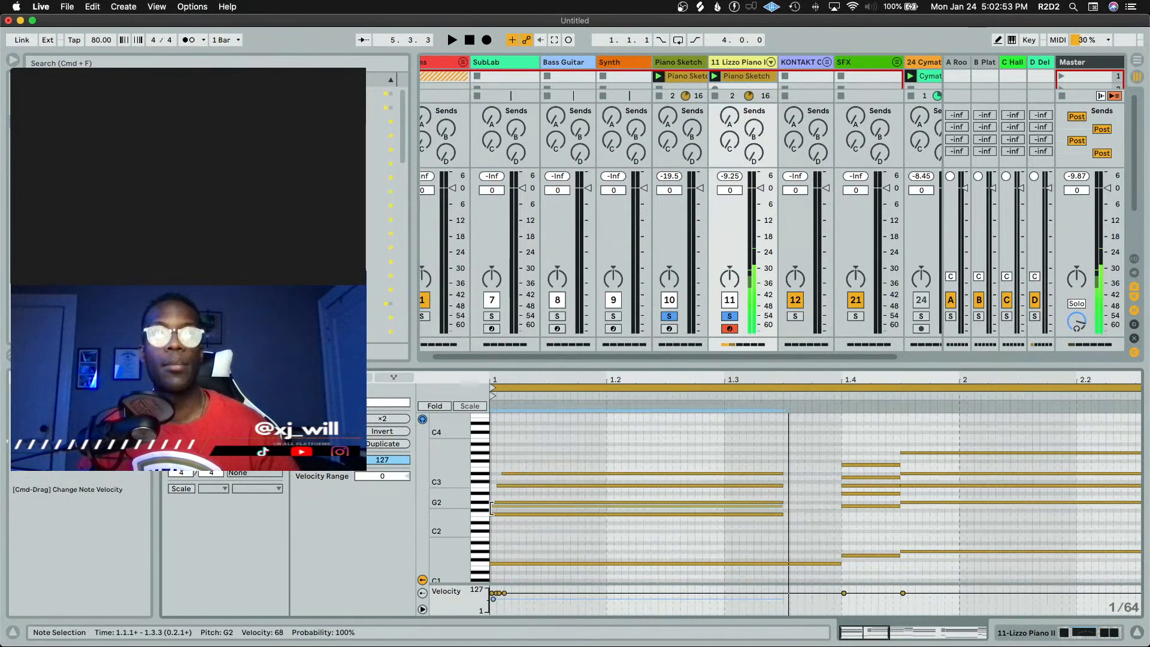
drag(492, 508, 498, 515)
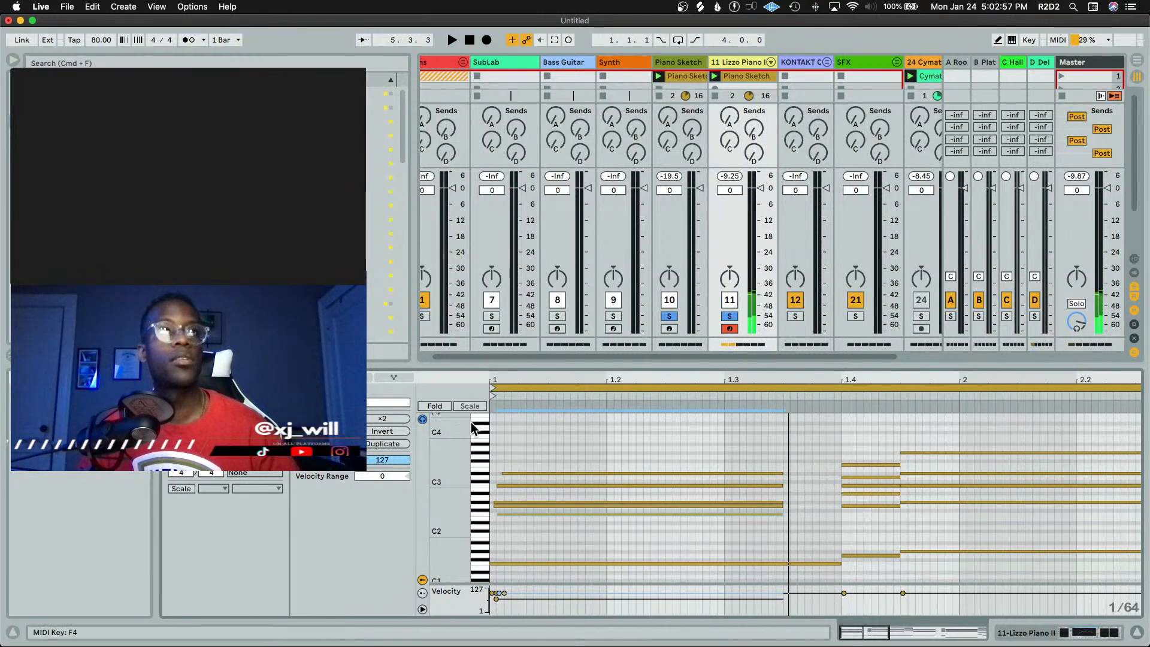
Switch to the track's device chain and play the clip to listen
key(shift+Tab)
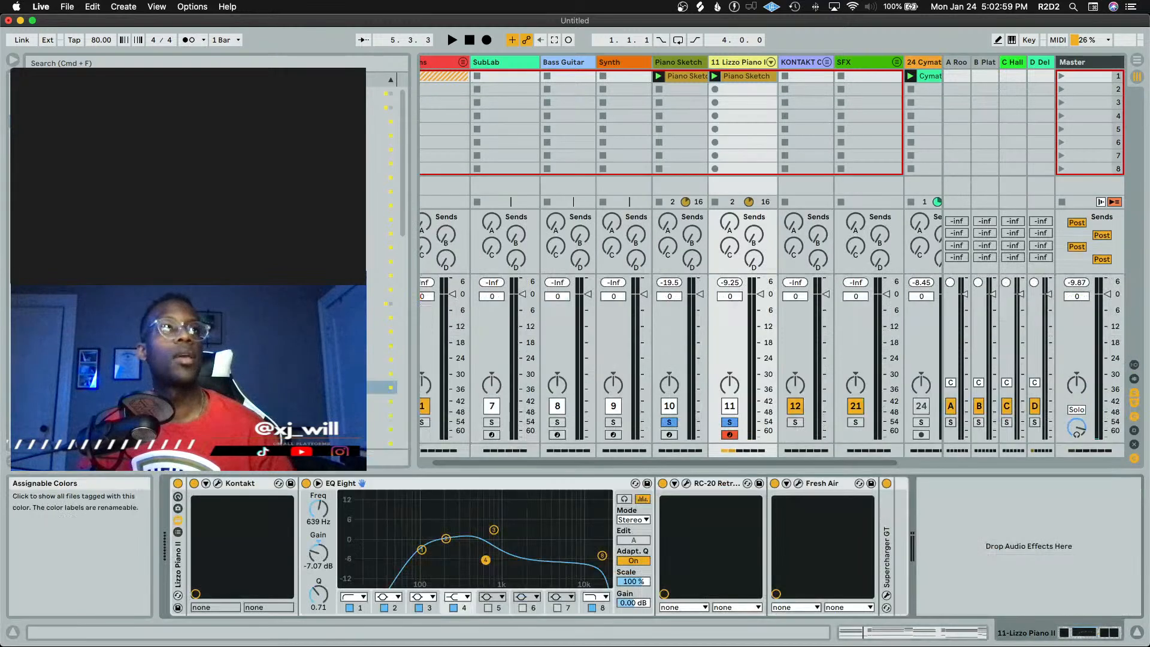
scroll(270, 257, down, 9)
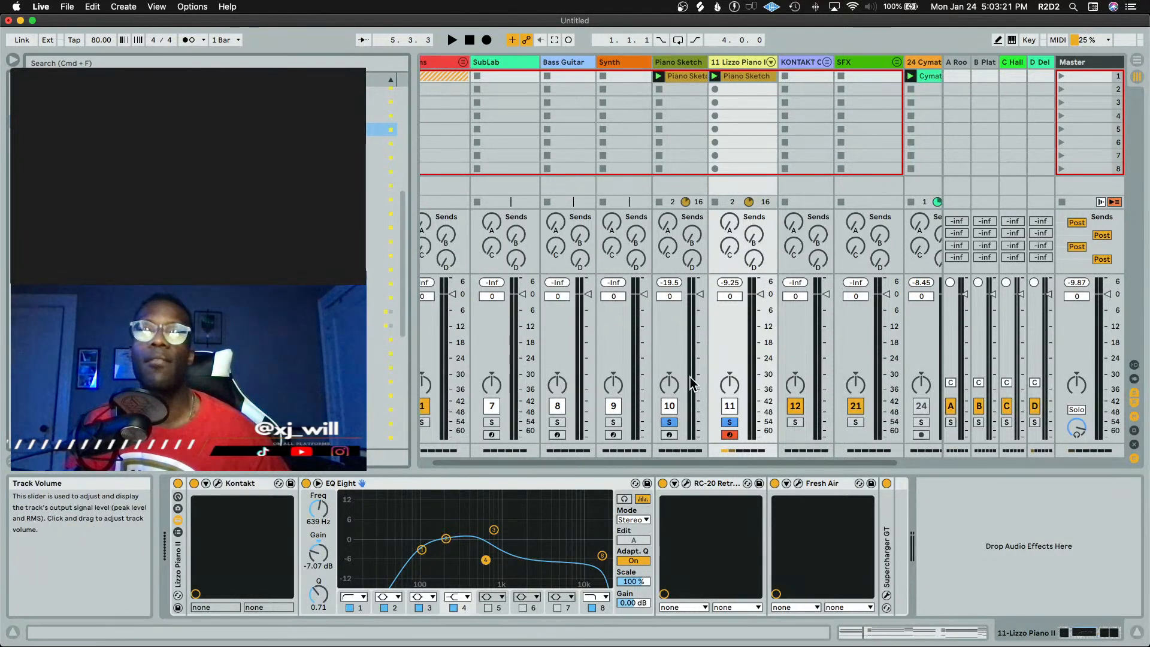
key(space)
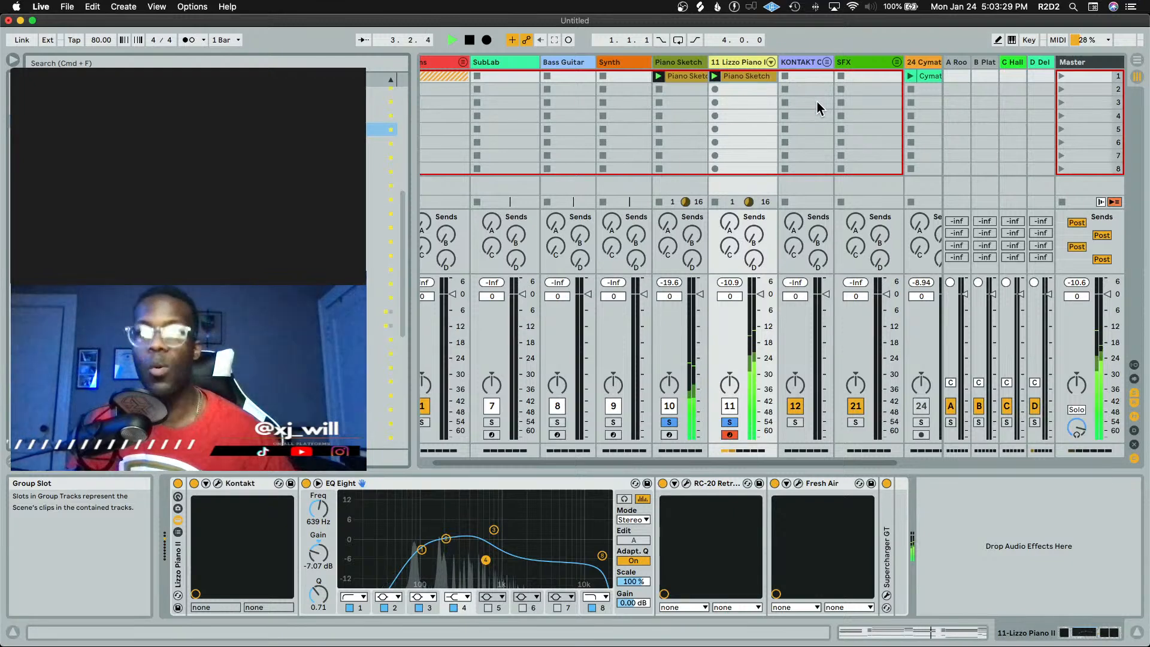
key(space)
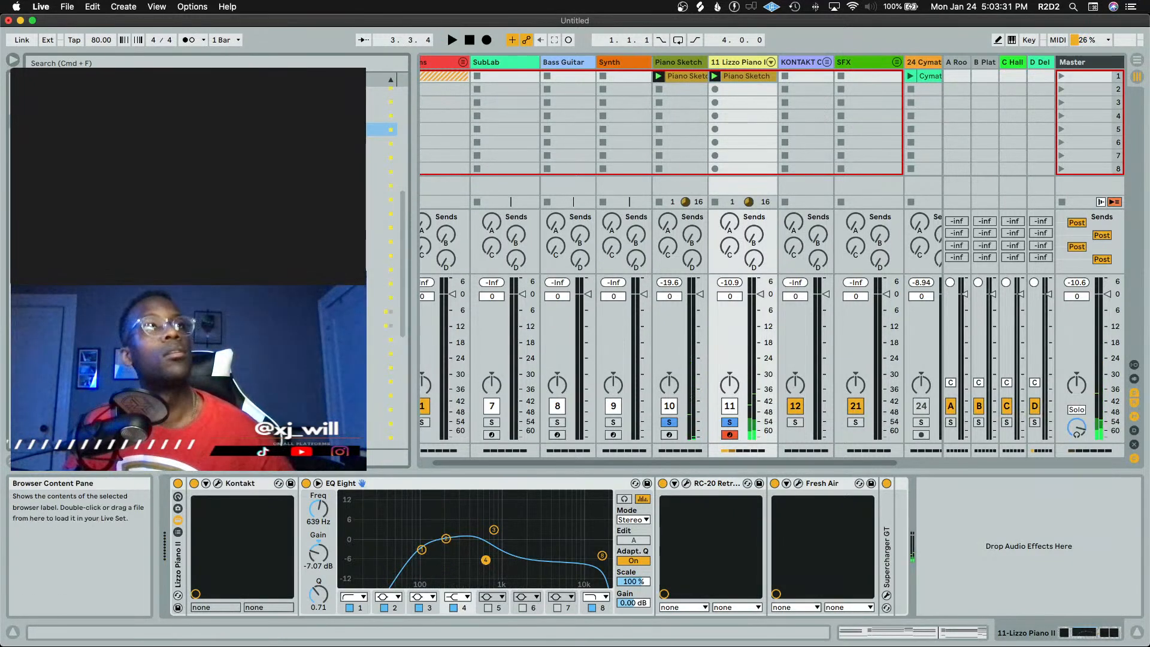
Load the Unperfect device from the browser onto the Lizzo Piano II track
scroll(258, 264, down, 2)
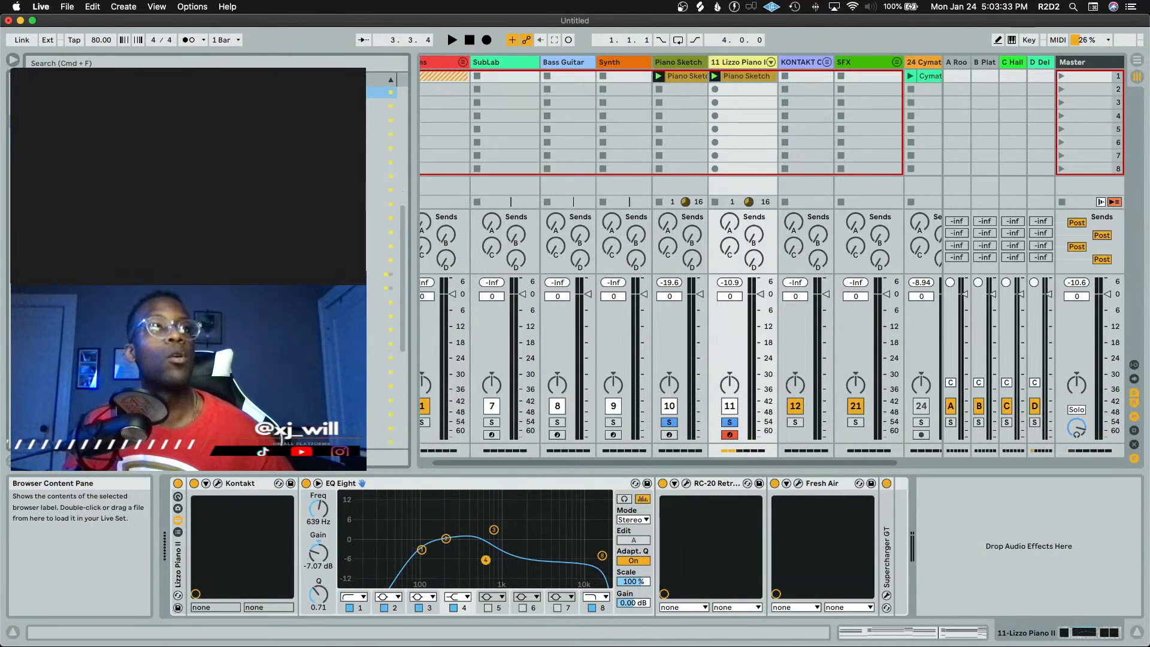
scroll(386, 263, up, 5)
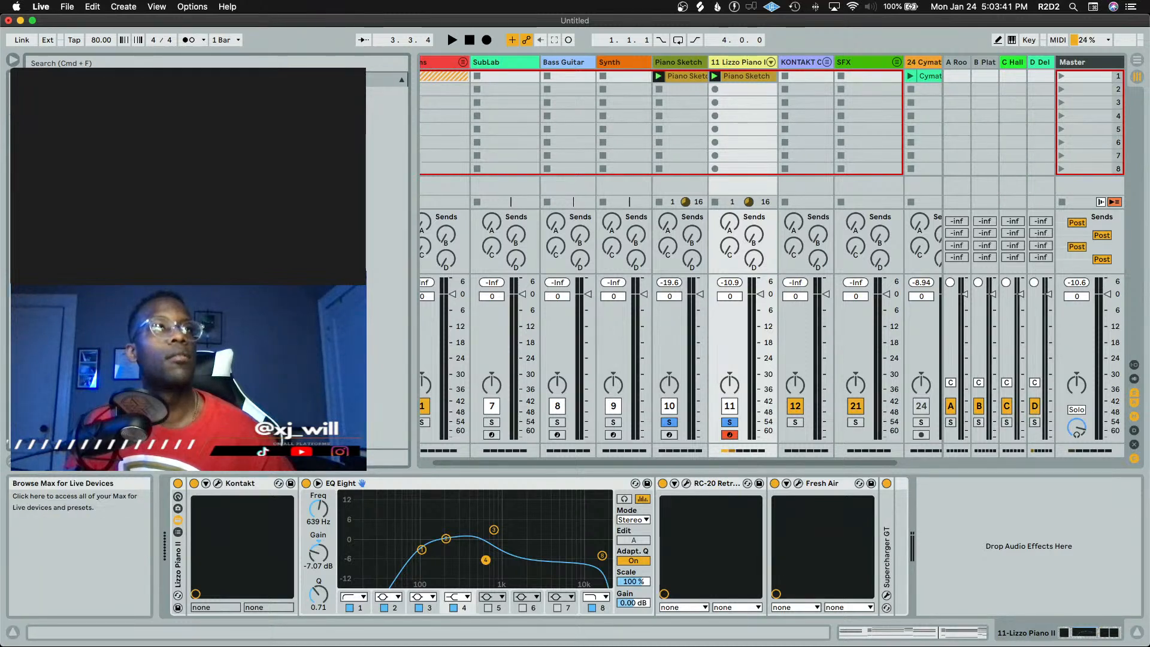
click(180, 121)
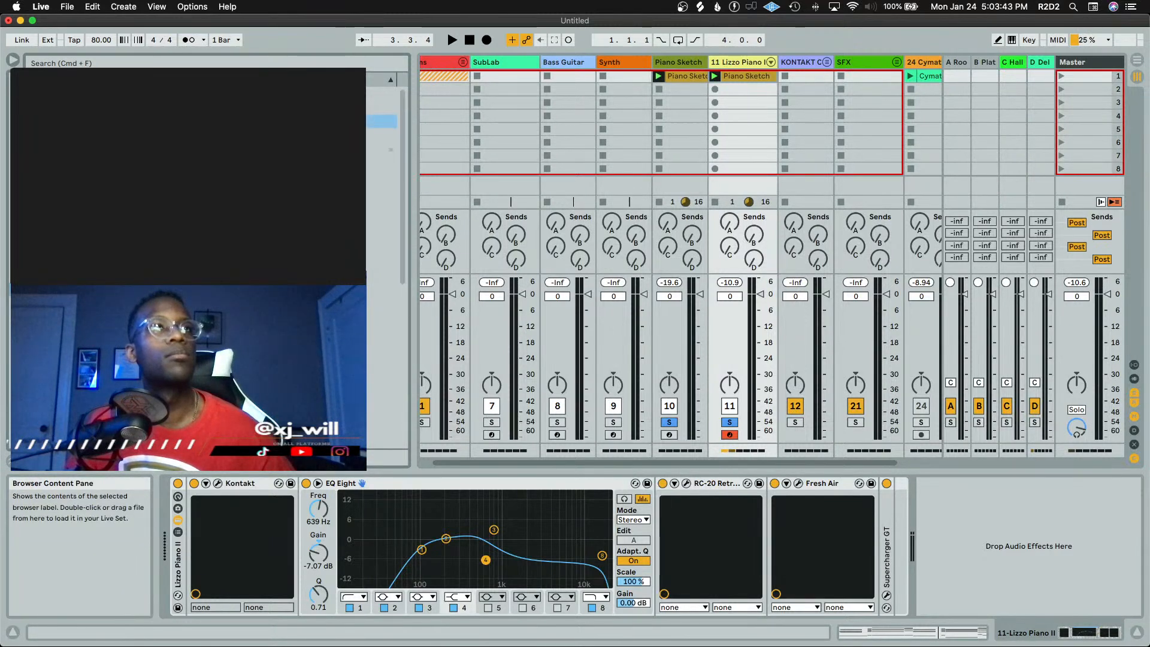
scroll(180, 122, down, 5)
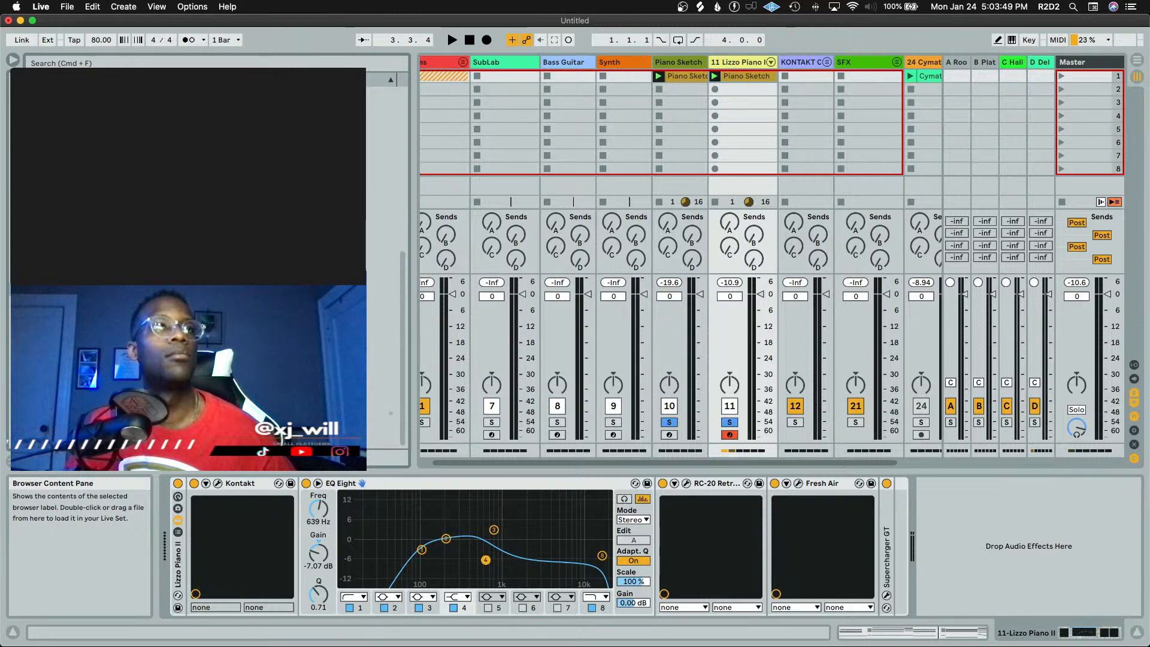
click(179, 414)
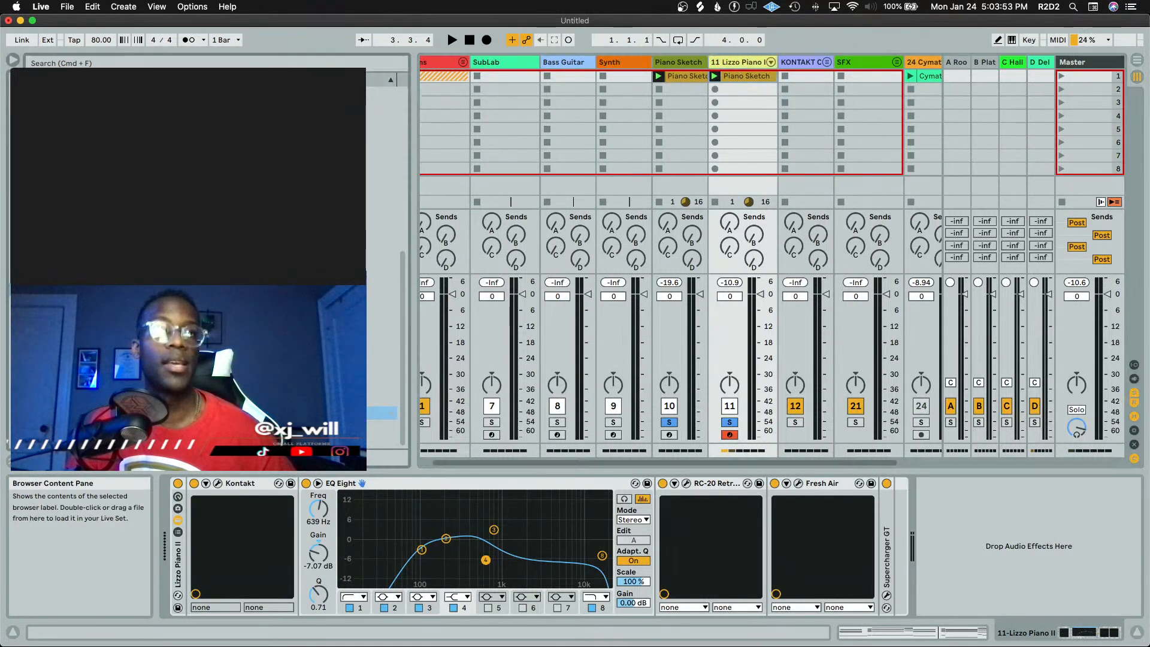
double_click(180, 414)
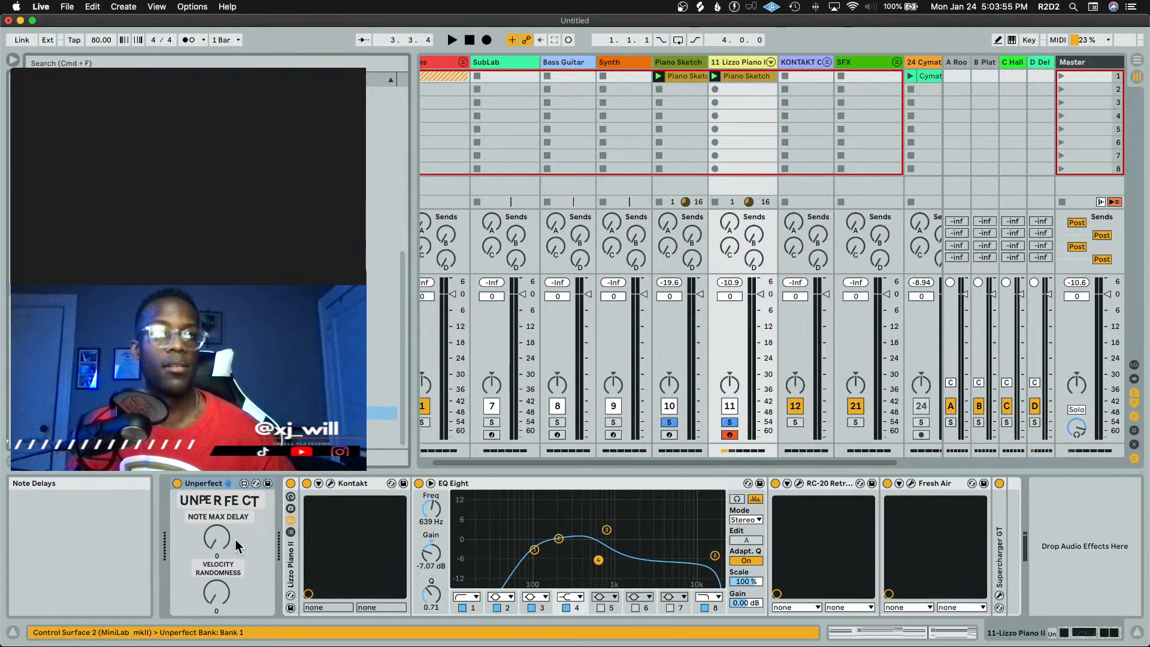
Set Unperfect's note max delay to 114 and velocity randomness to 35, then play the clip
drag(223, 536, 223, 524)
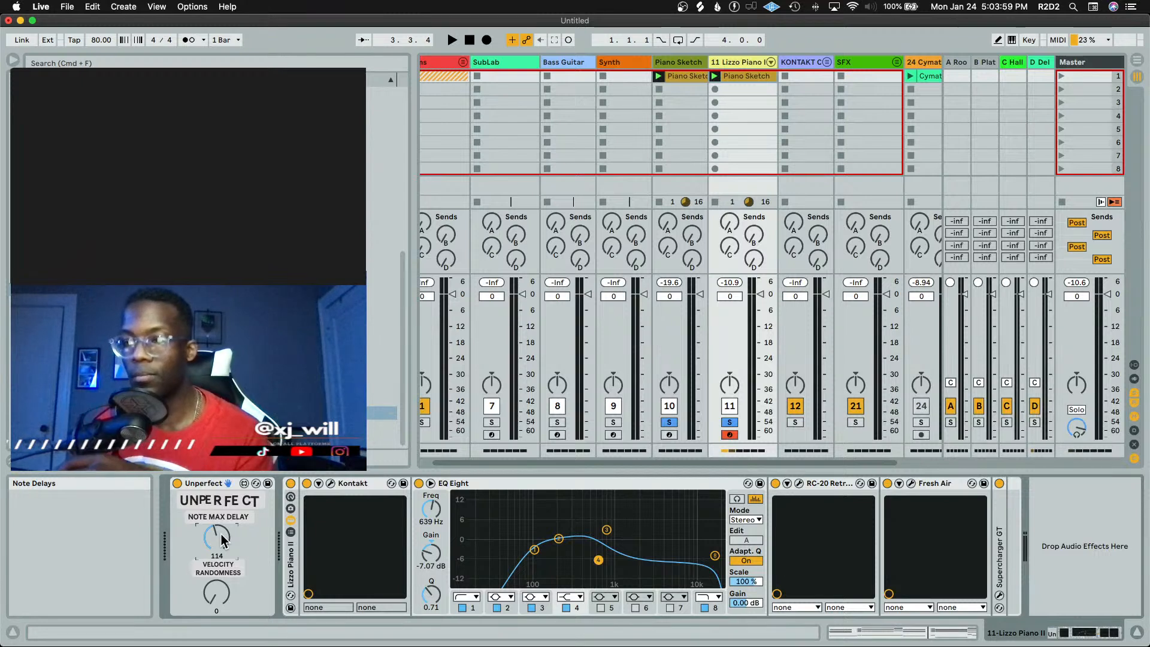
drag(228, 591, 219, 550)
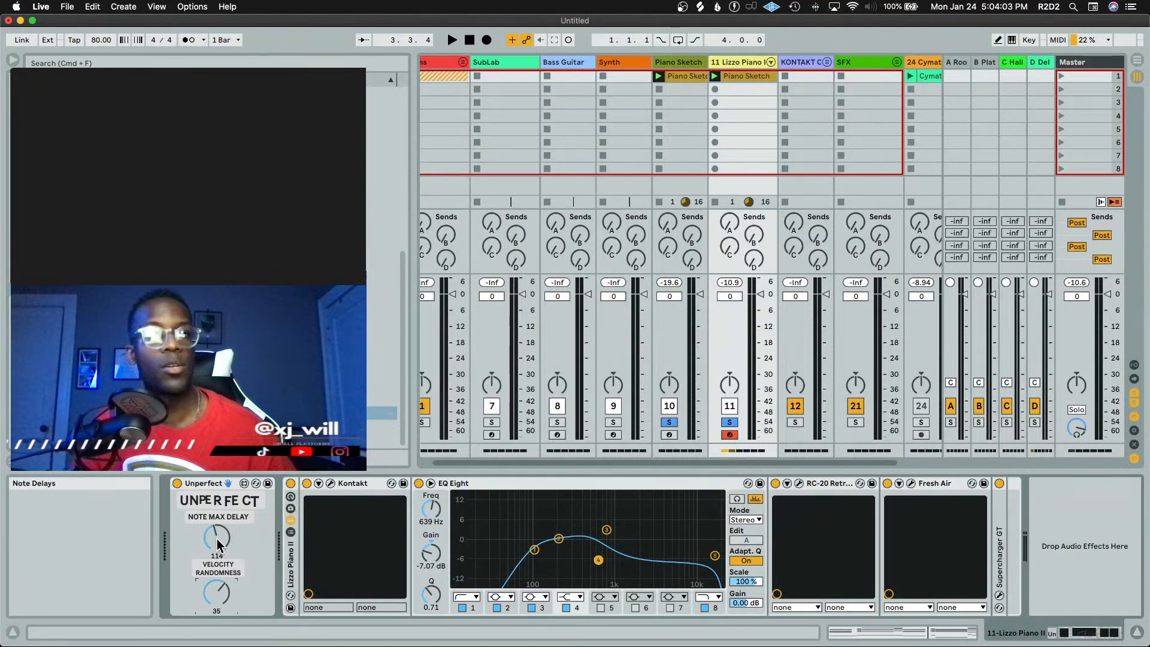
key(space)
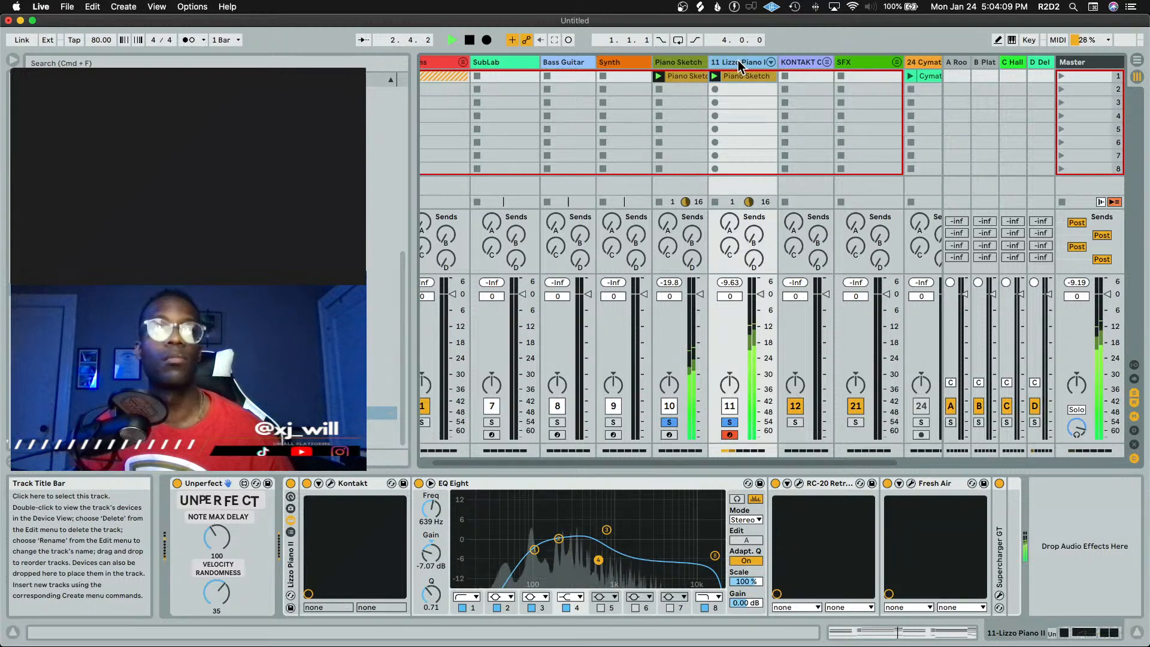
Return to the clip's piano roll and play it back to hear the result
key(shift+Tab)
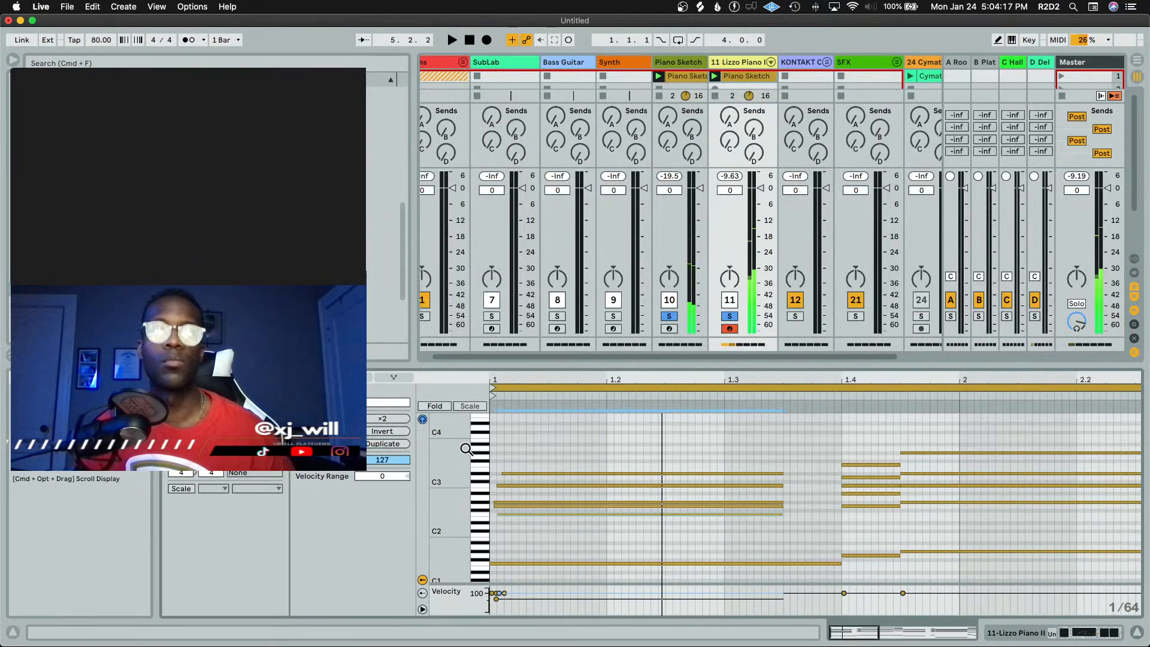
mouse_move(460, 450)
mouse_down()
mouse_move(446, 446)
mouse_move(464, 442)
mouse_up()
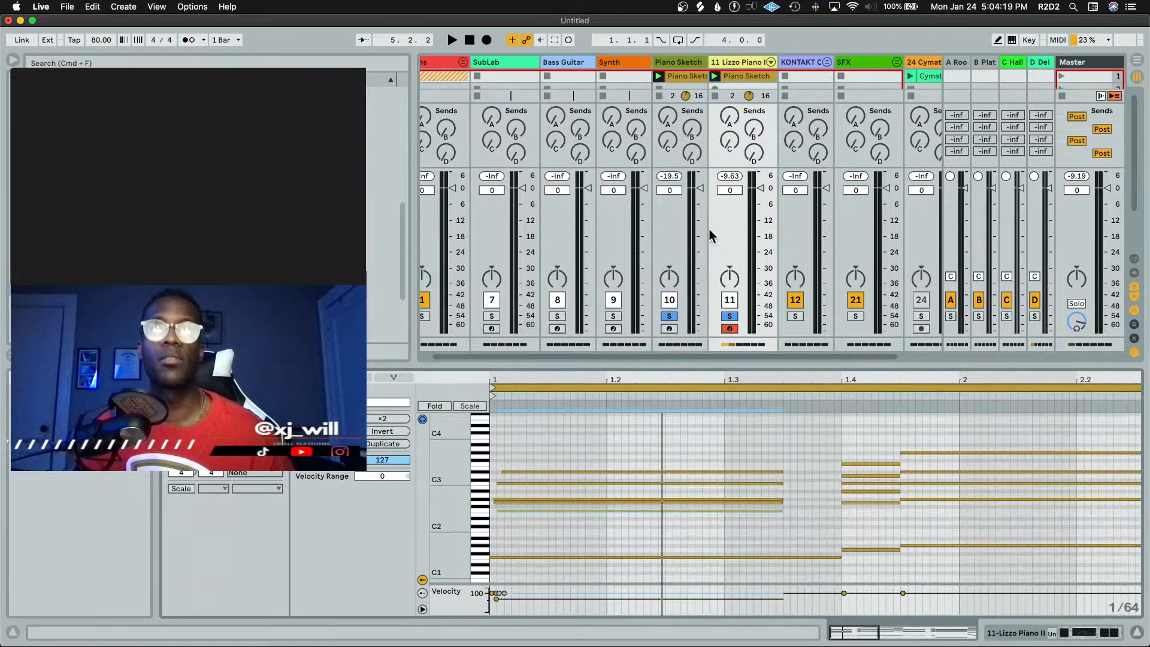
key(space)
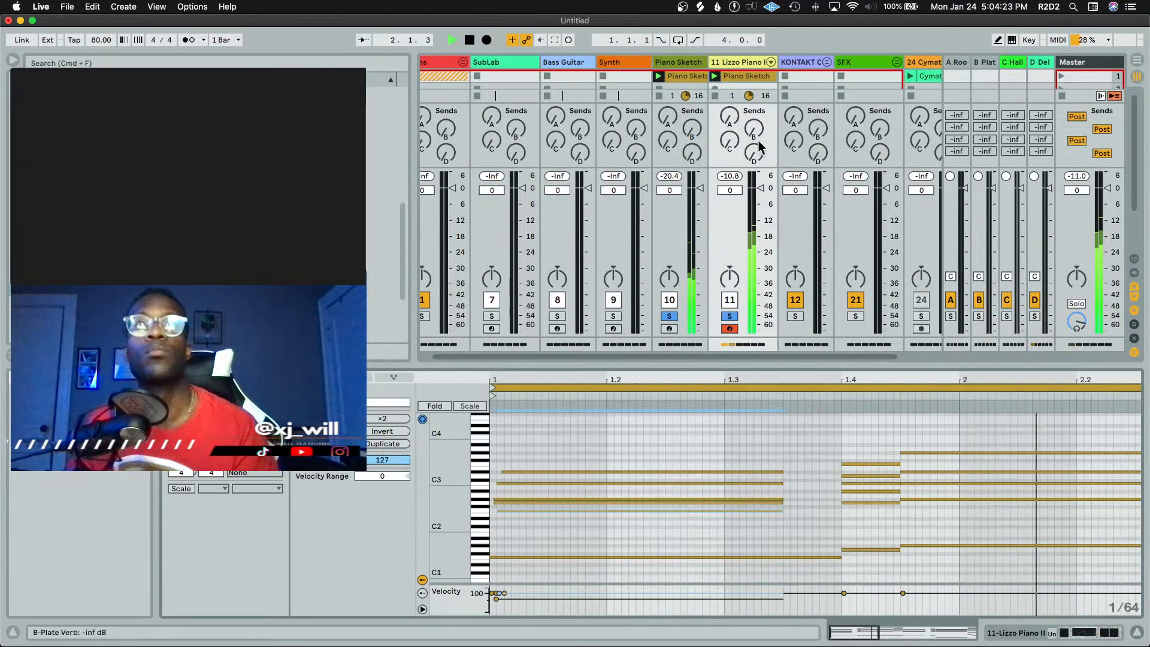
Open the Supercharger GT plug-in window on the track and audition the clip through it
click(737, 71)
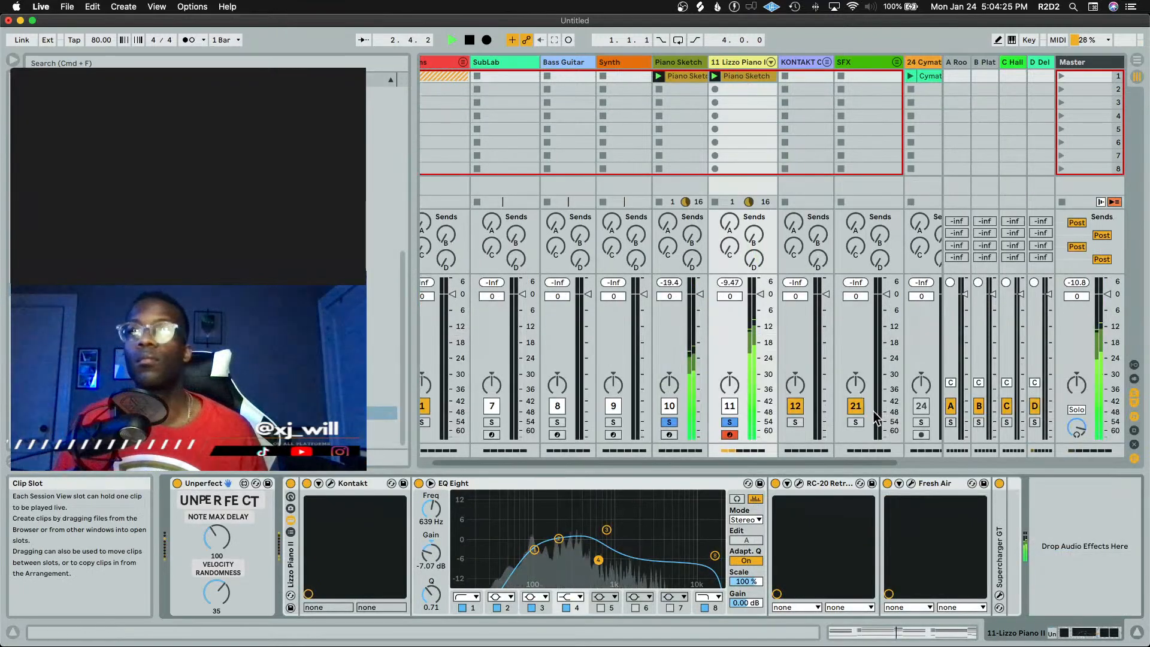
click(1001, 597)
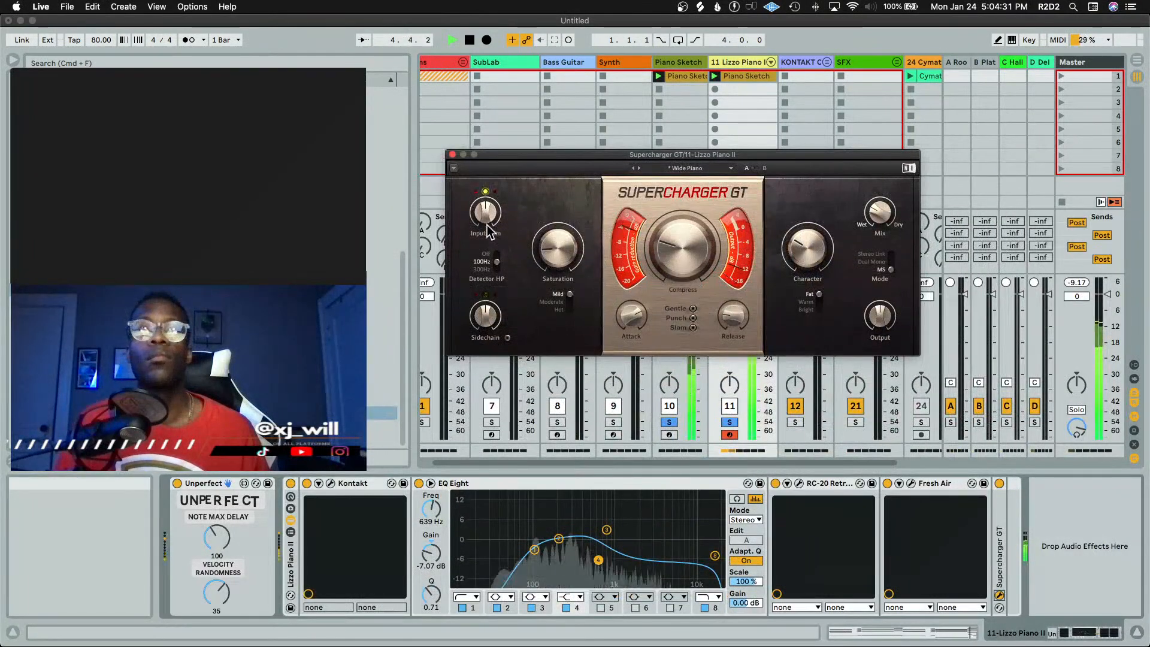
key(space)
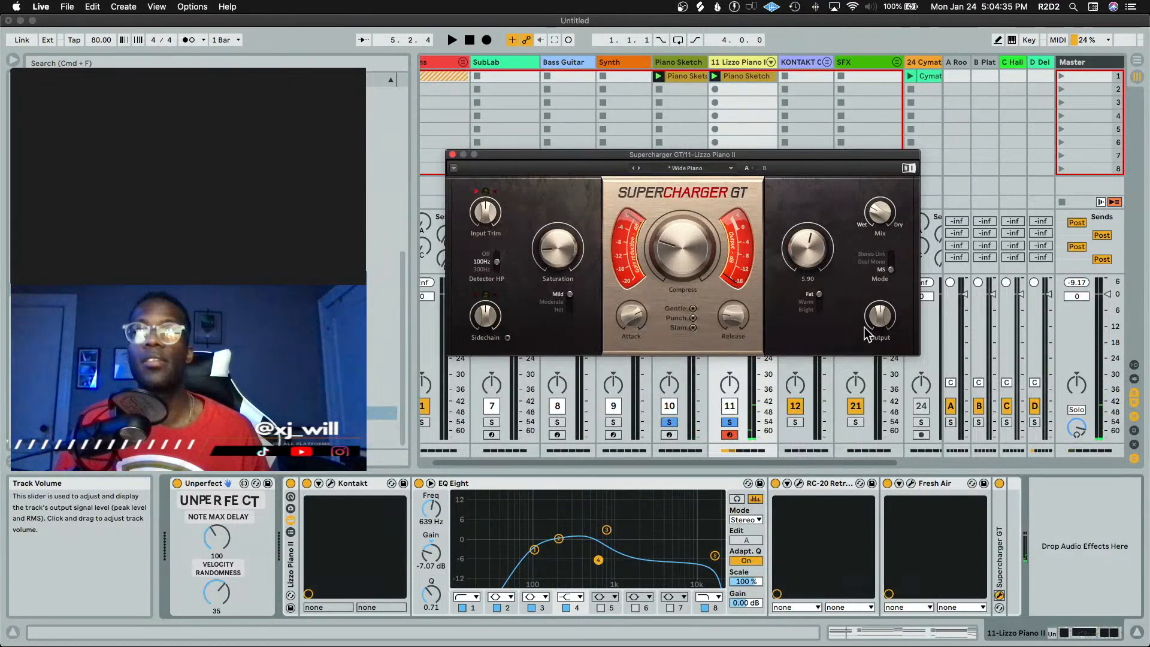
key(space)
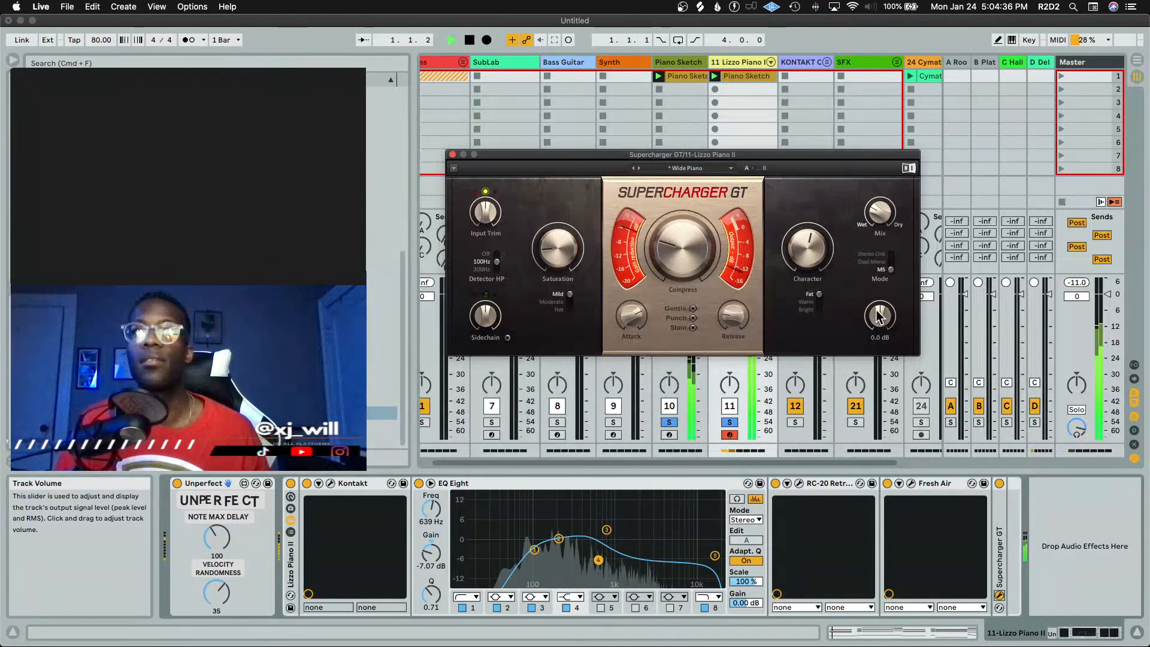
Compare Supercharger GT's stereo modes, set it to Stereo Link, and close the plug-in window
click(881, 254)
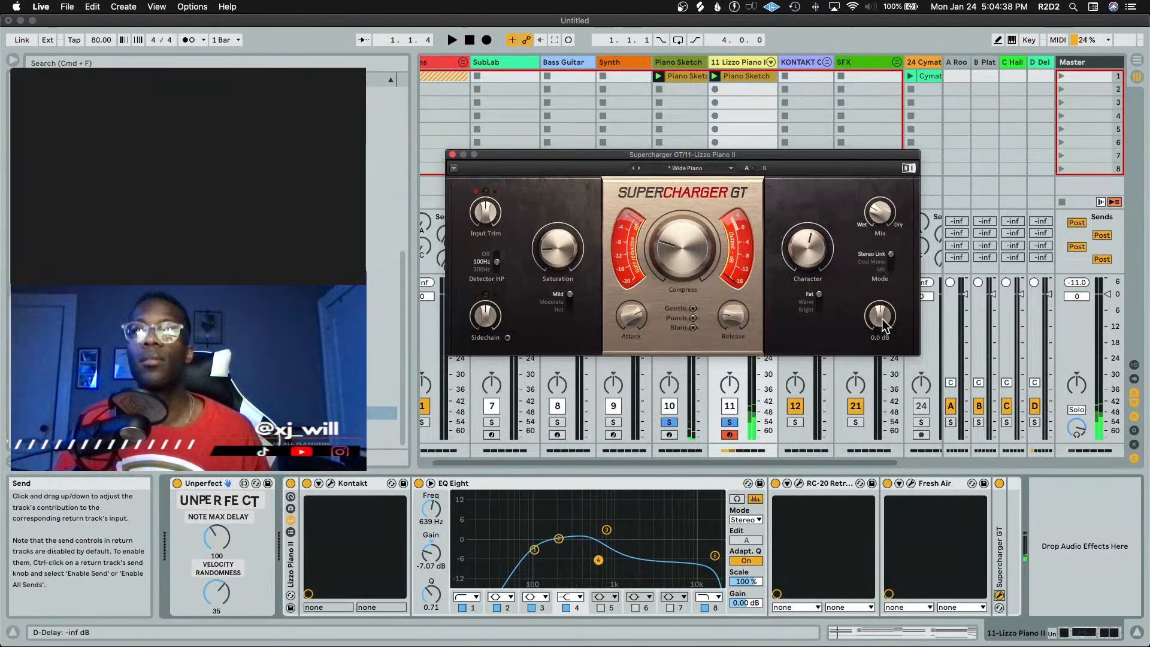
click(869, 261)
key(space)
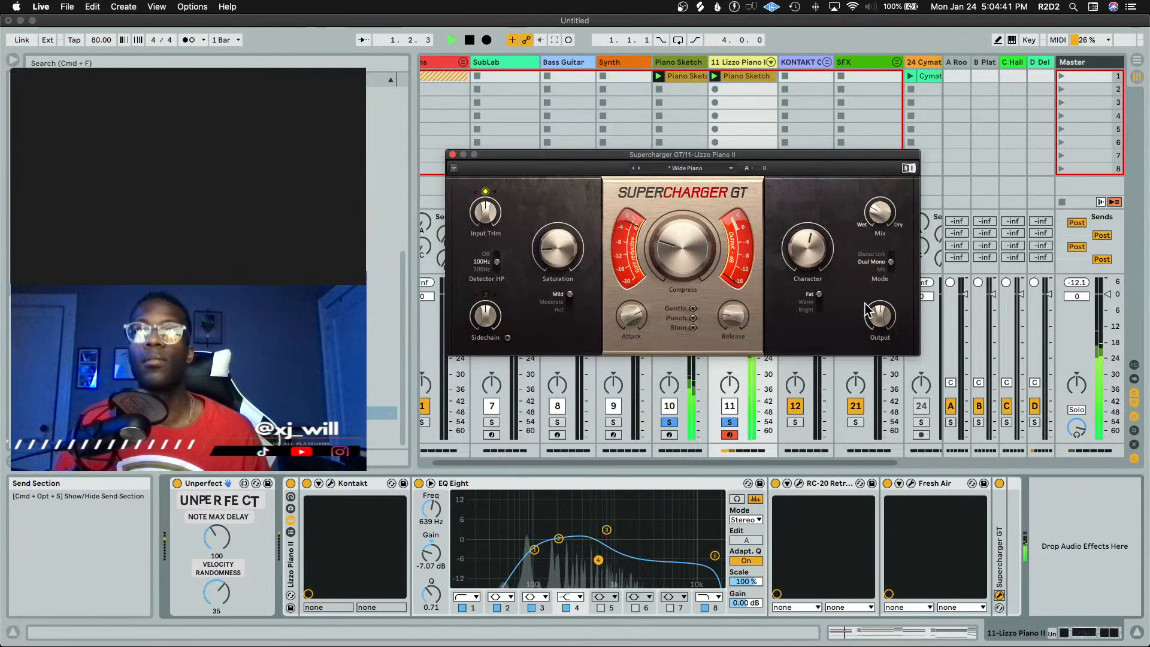
click(863, 254)
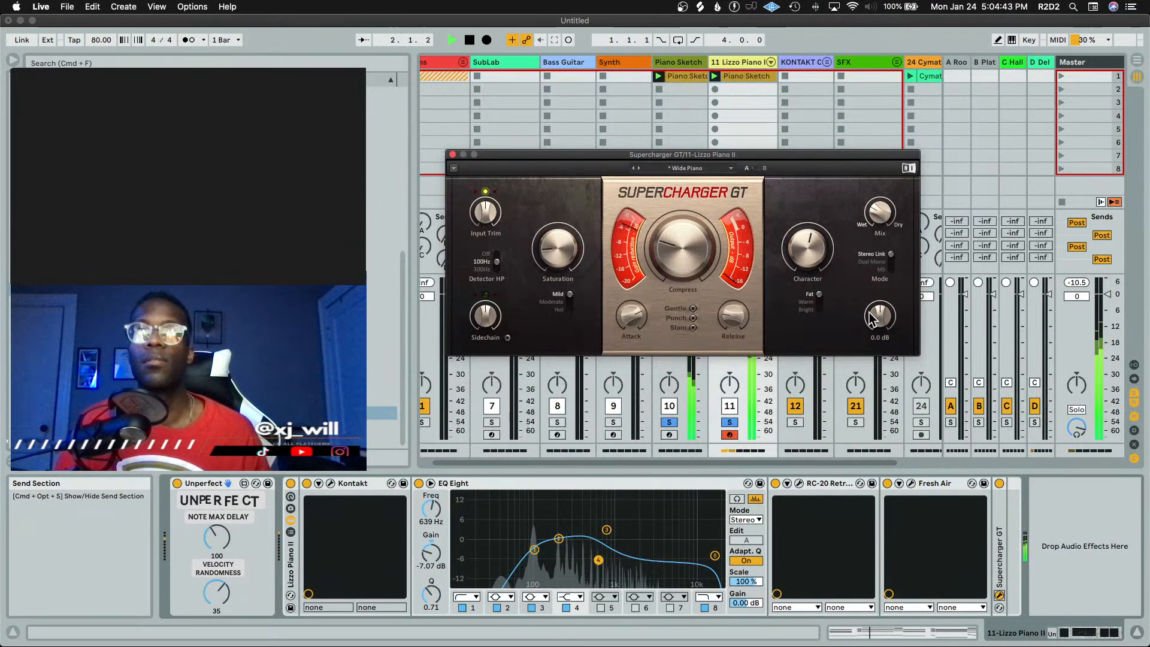
click(454, 154)
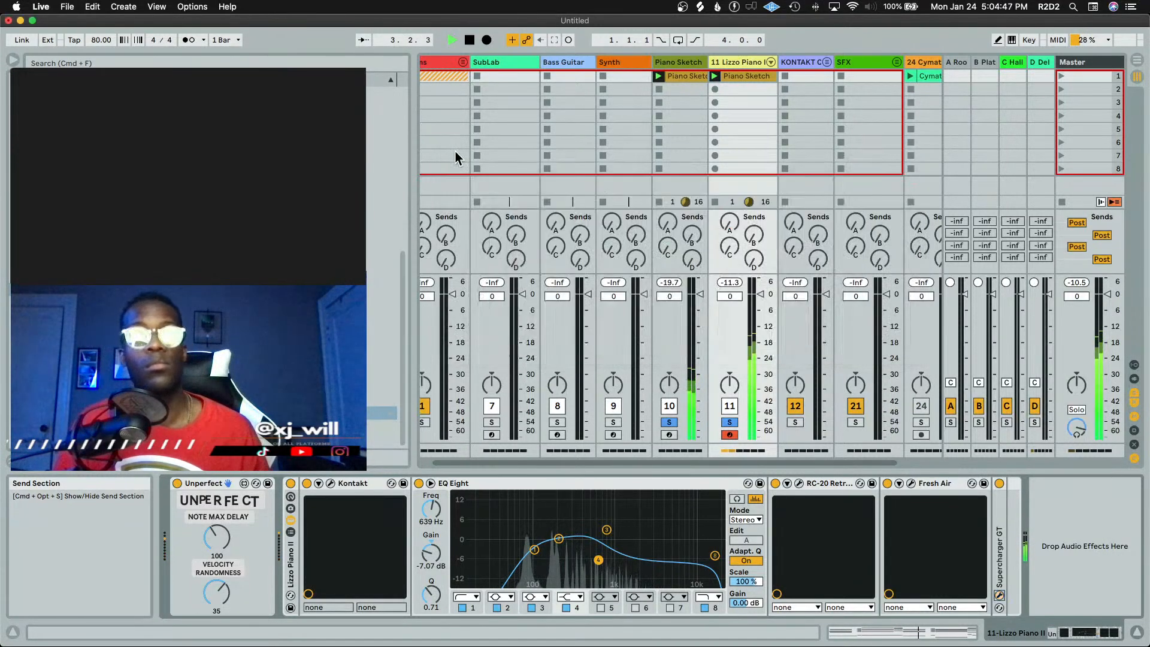
Open the Lizzo Piano II clip and capture the played MIDI into it
key(space)
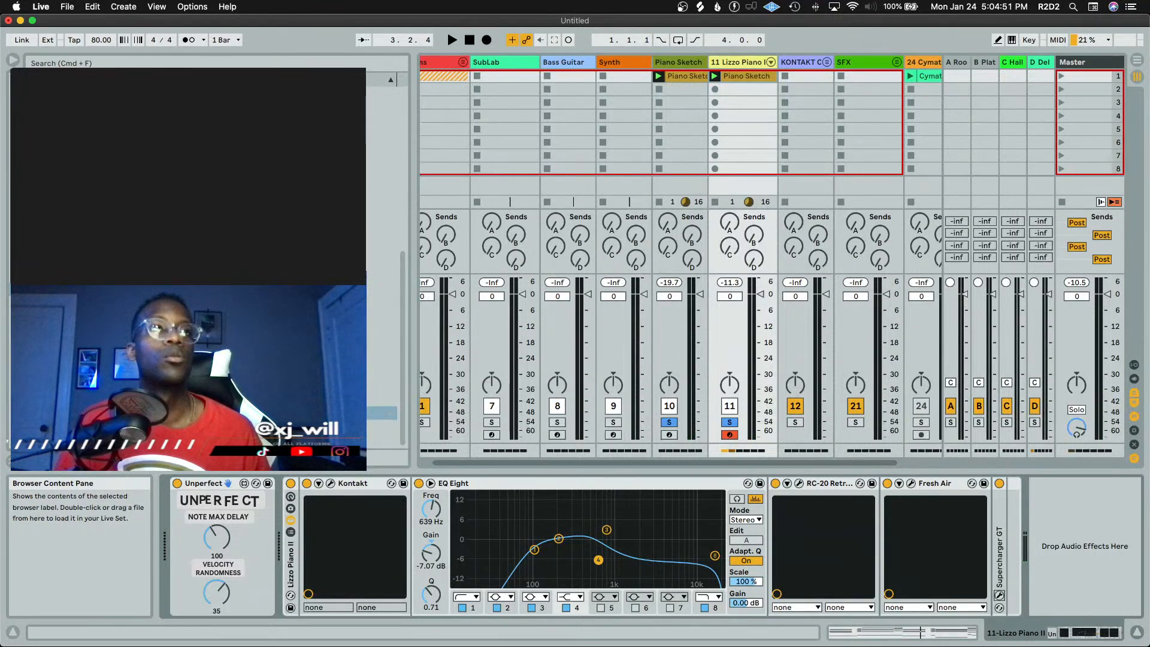
double_click(747, 75)
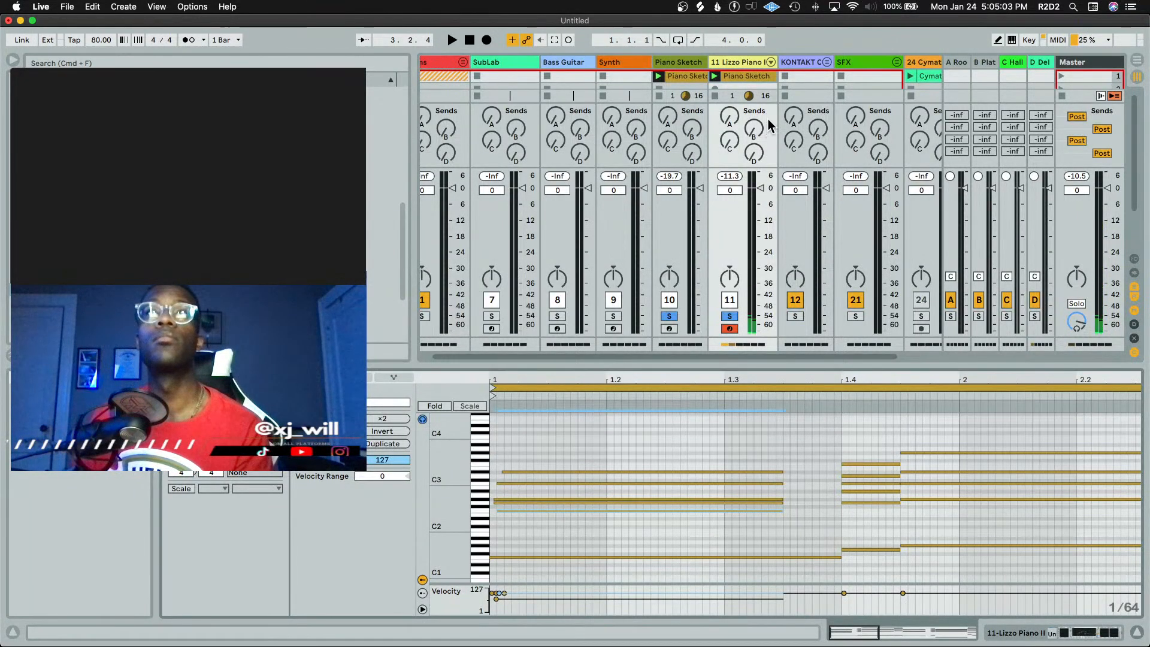
key(super+shift+F9)
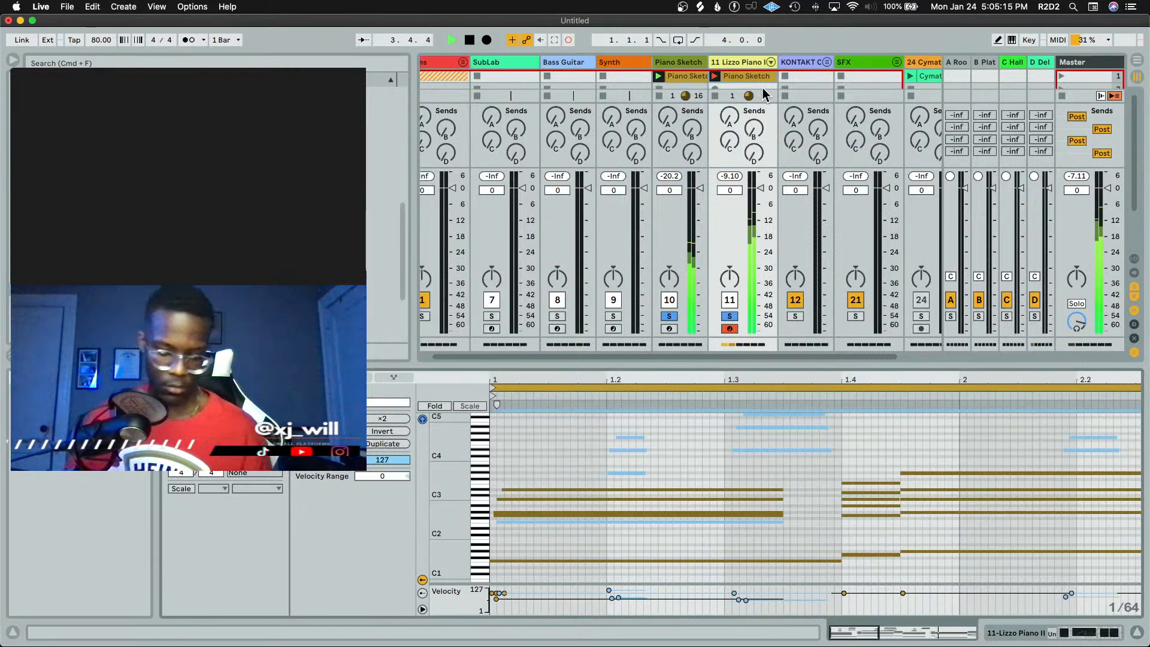
Play the captured notes and undo the capture
key(space)
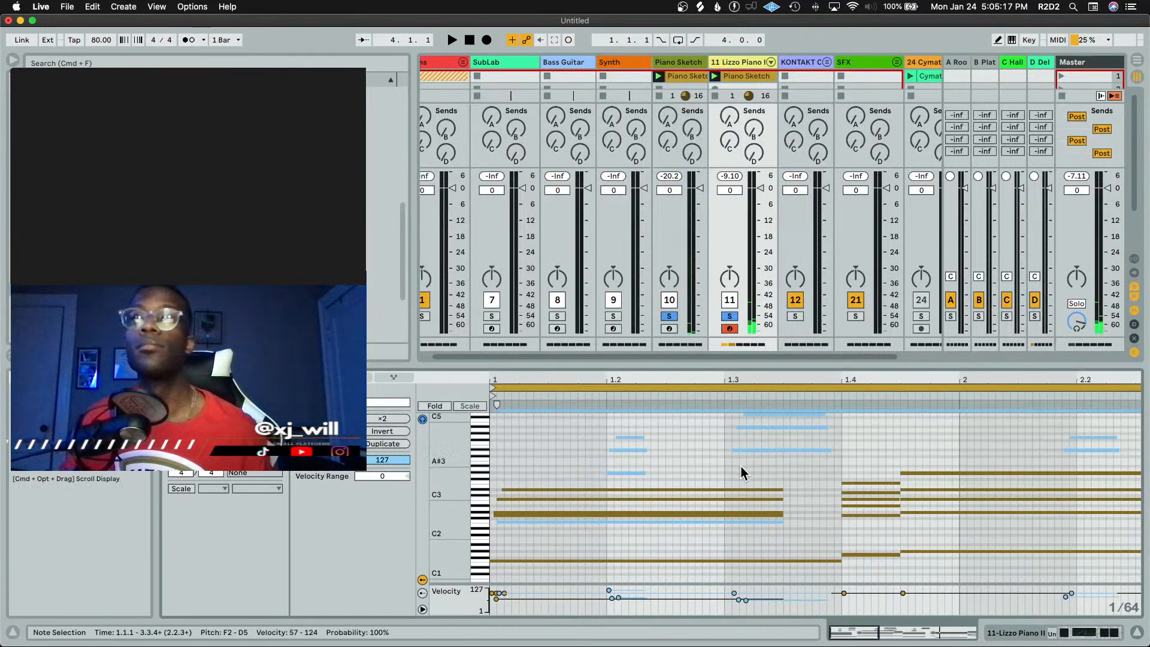
scroll(569, 448, down, 5)
scroll(563, 457, up, 3)
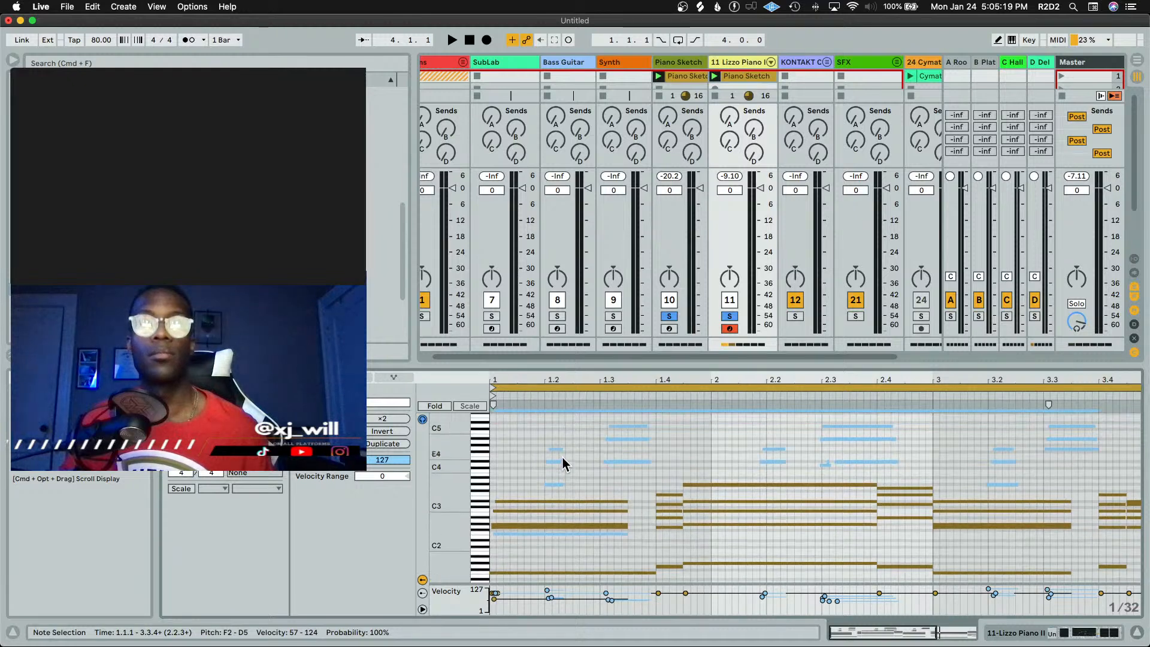
key(super+z)
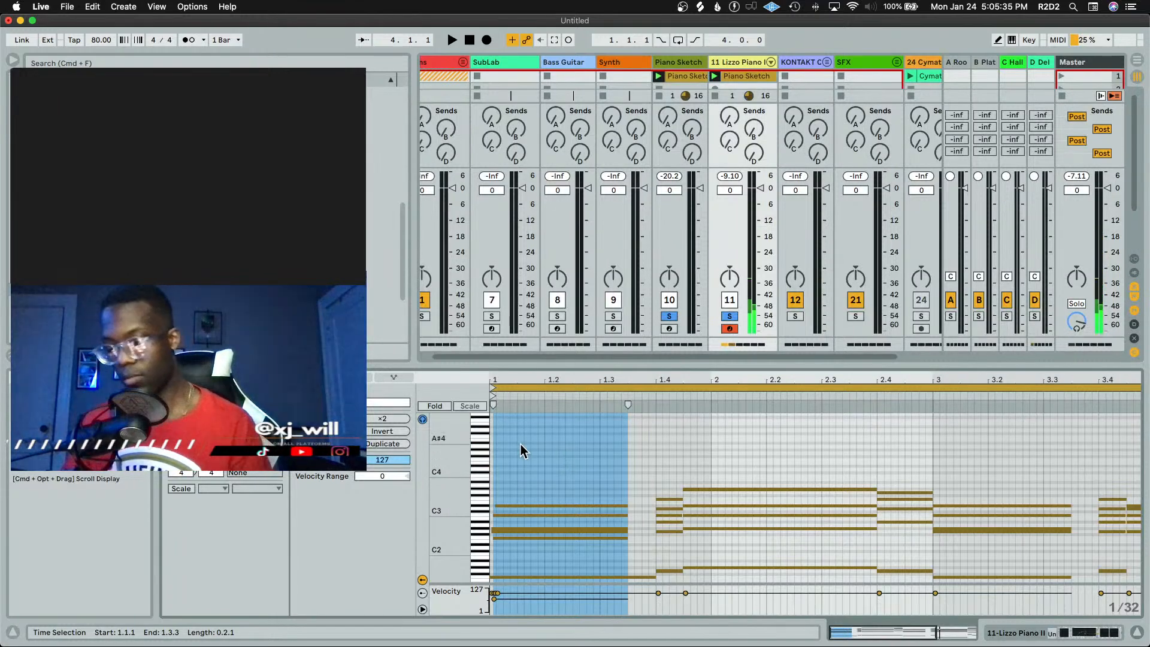
Capture the MIDI into the clip again and play it back
key(super+shift+F9)
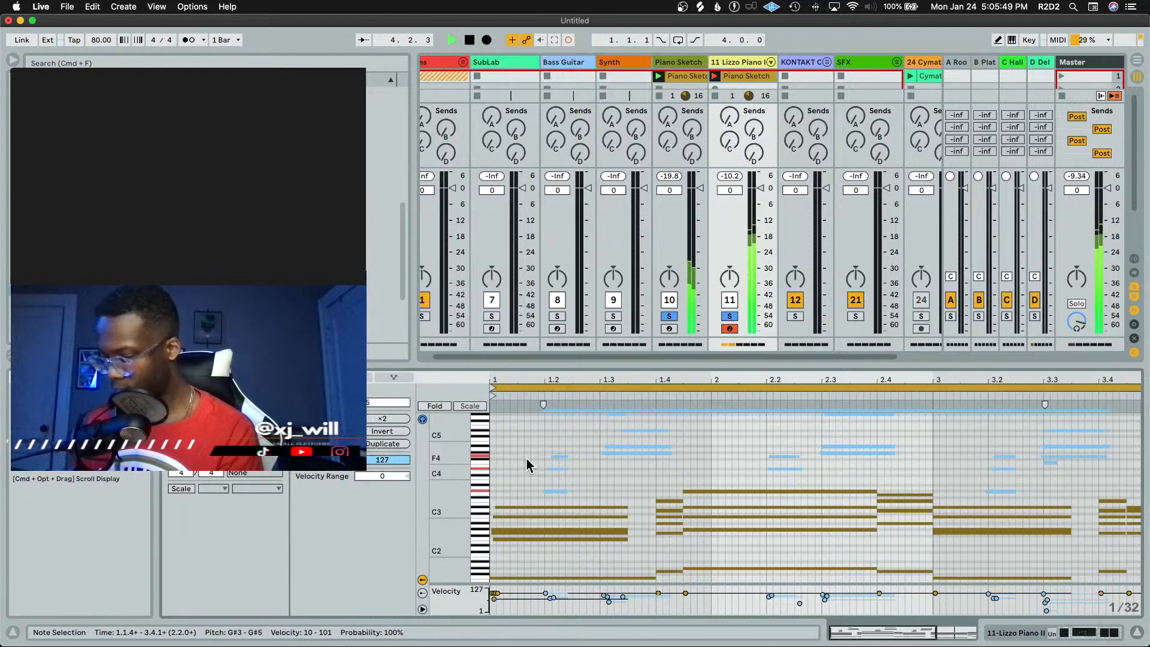
key(space)
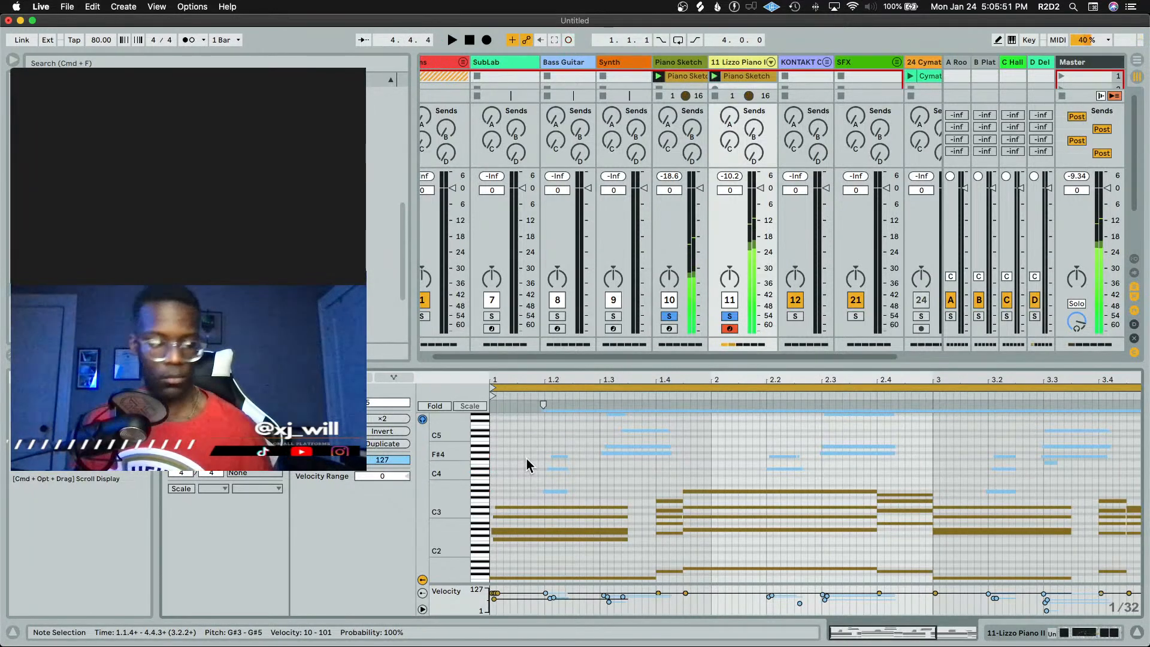
Select the short notes starting at beat 1.2 and lengthen them to end at beat 1.3
click(586, 468)
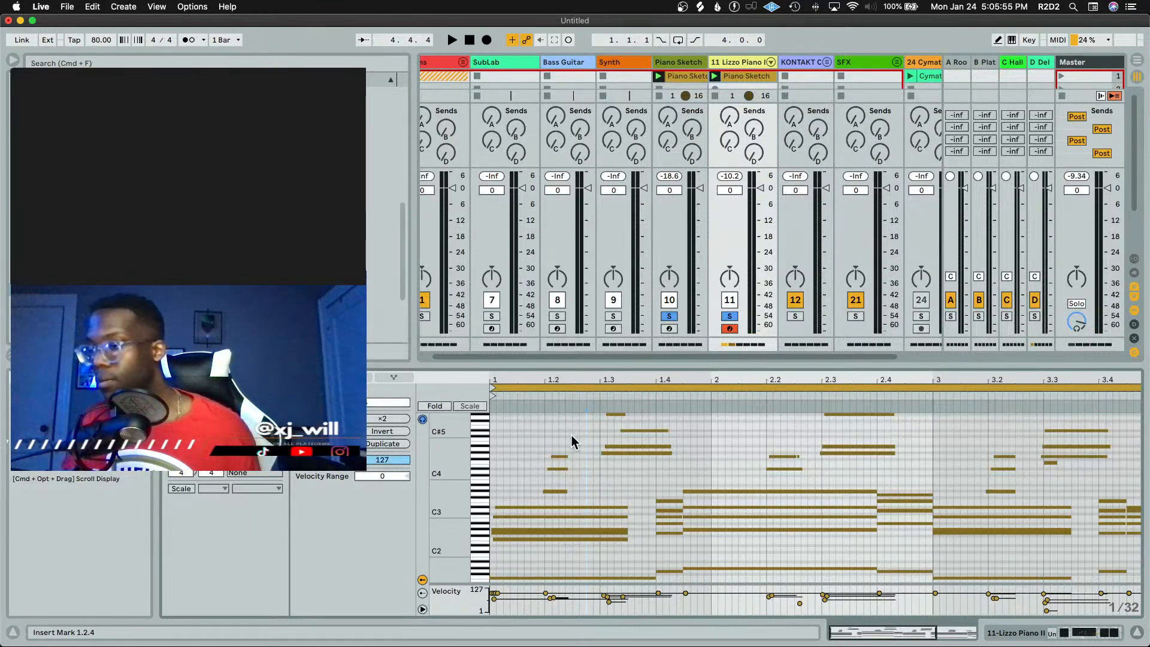
mouse_move(569, 430)
mouse_down()
mouse_move(554, 533)
mouse_move(556, 496)
mouse_up()
drag(567, 456, 599, 458)
Select the G#5 note at beat 1.3 and lengthen it to end at beat 1.4.2
scroll(601, 464, up, 3)
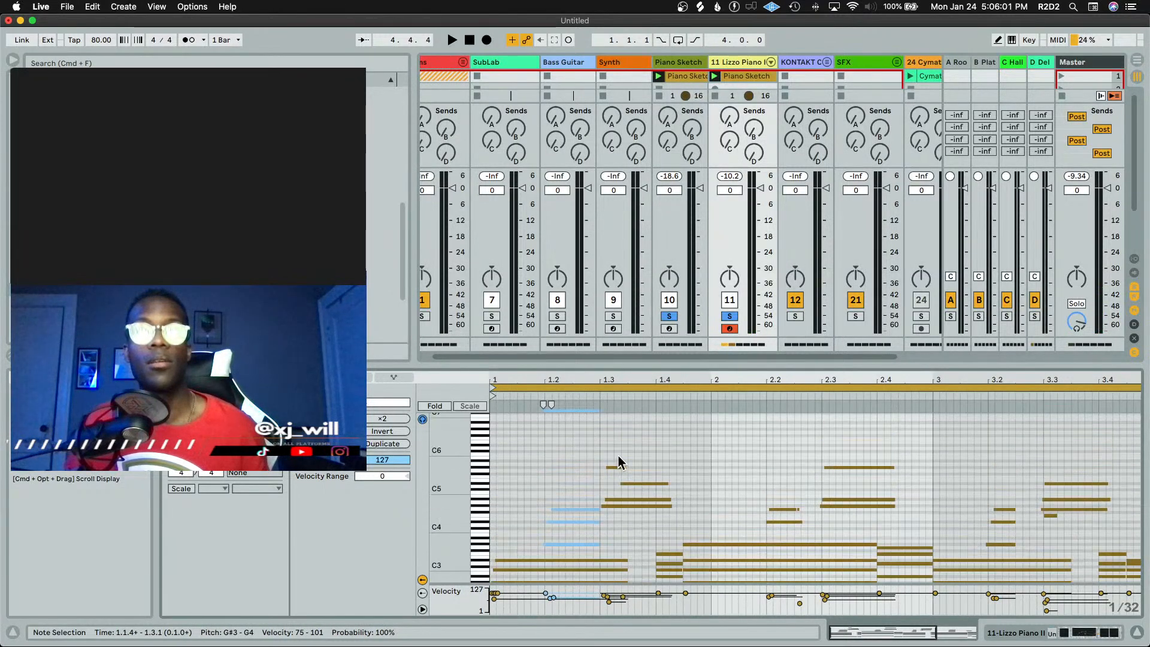
click(621, 468)
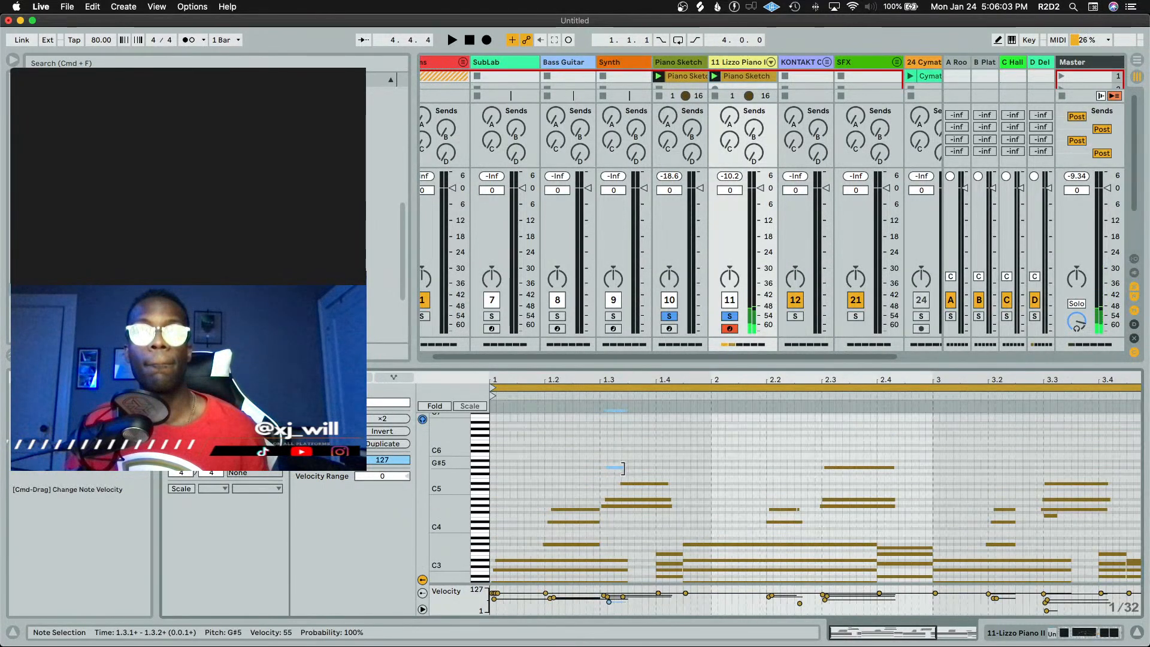
drag(626, 468, 667, 468)
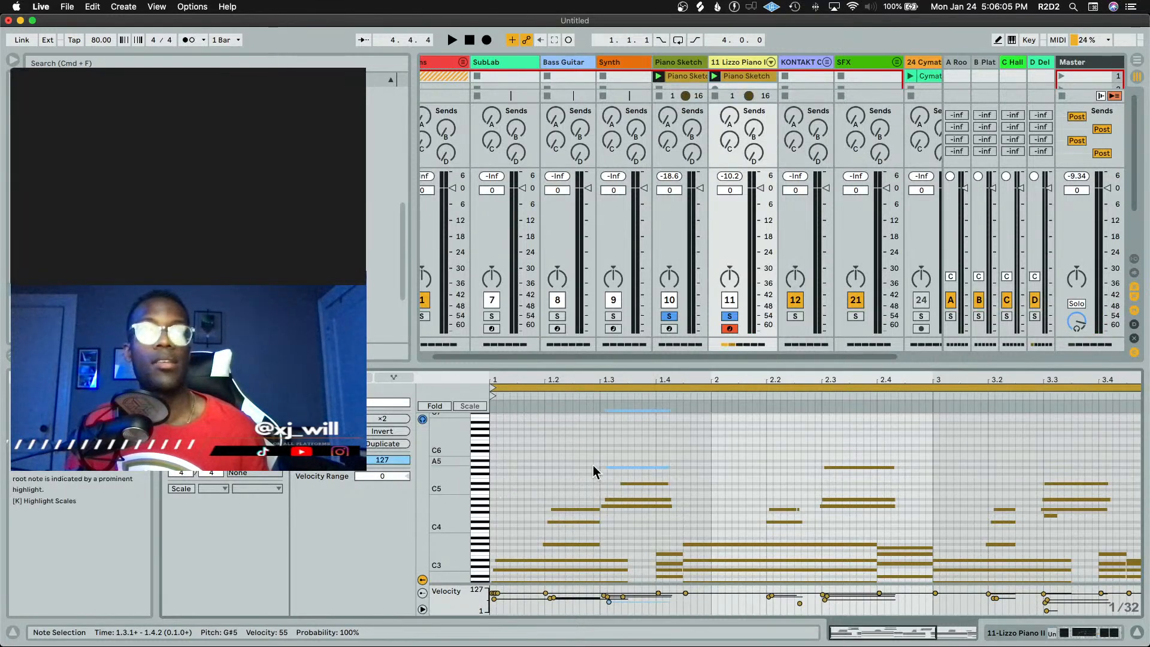
key(shift+Tab)
key(shift+Tab)
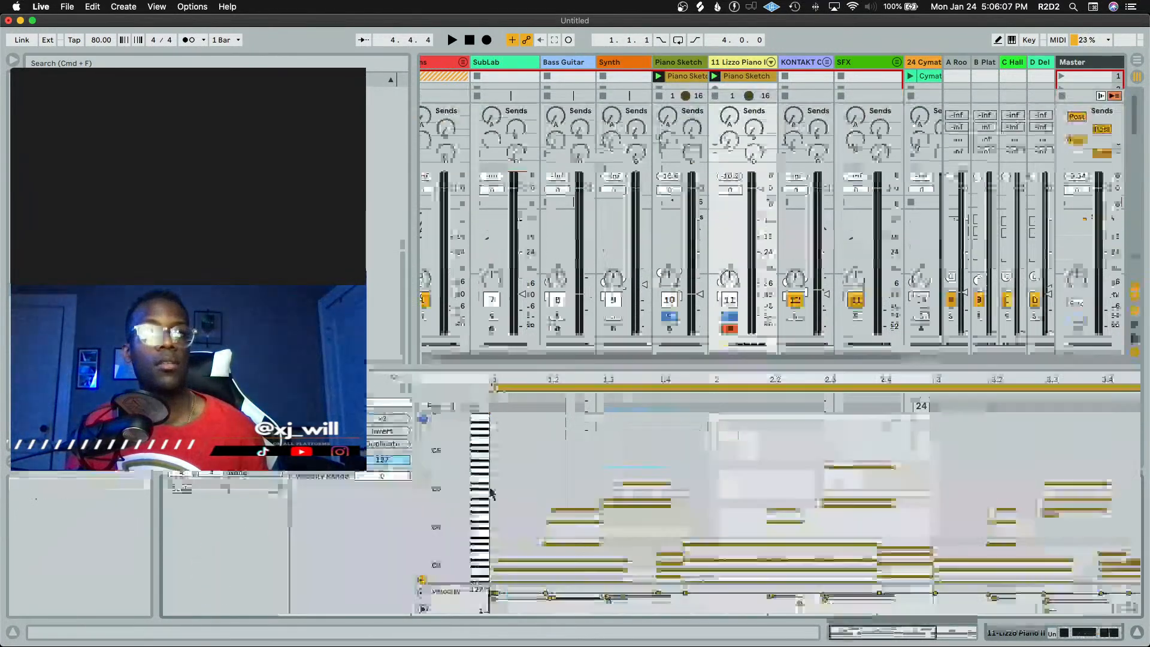
scroll(659, 502, down, 1)
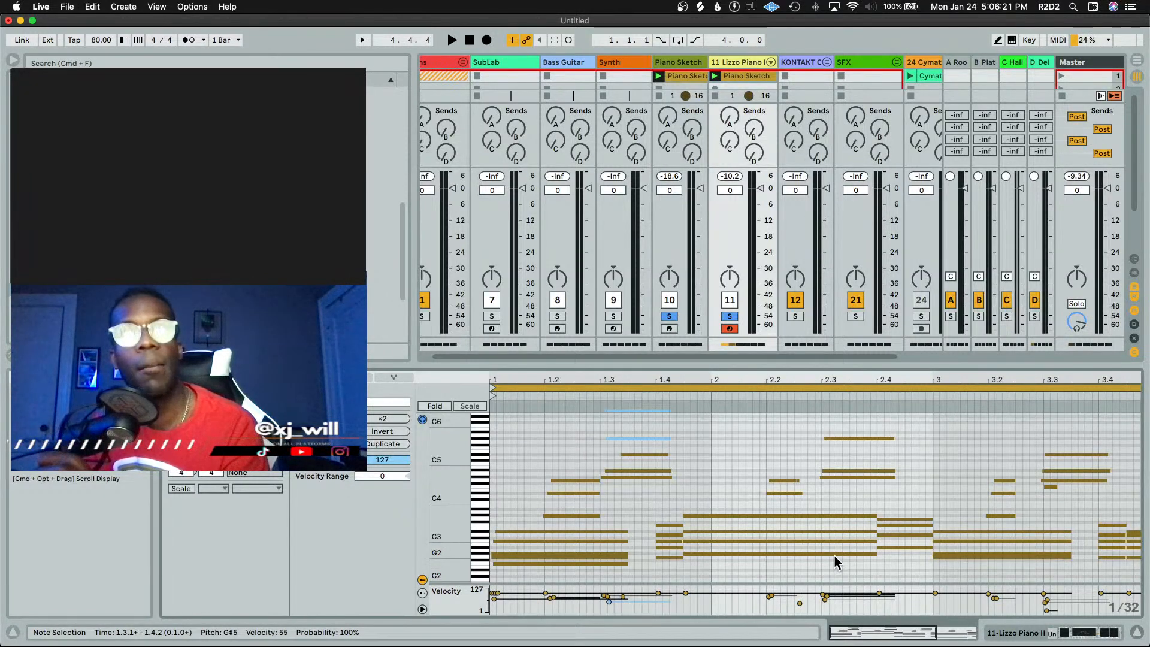
Select the stacked notes at beat 1.3 and extend them to end at beat 1.4.3
drag(649, 498, 667, 437)
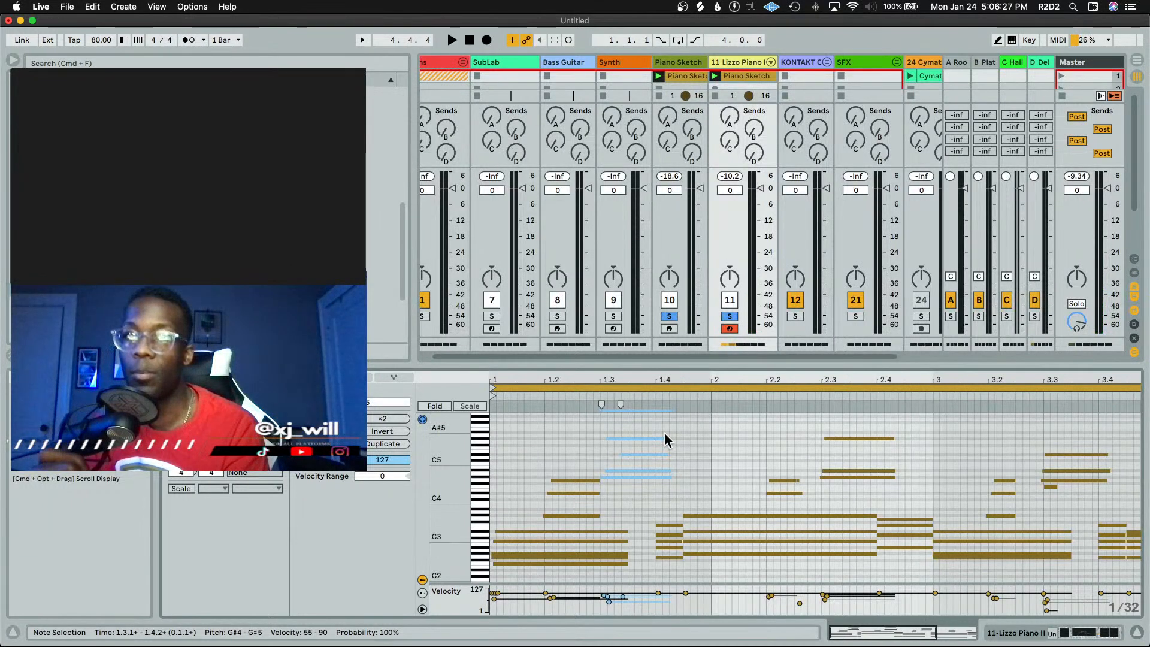
drag(666, 438, 683, 440)
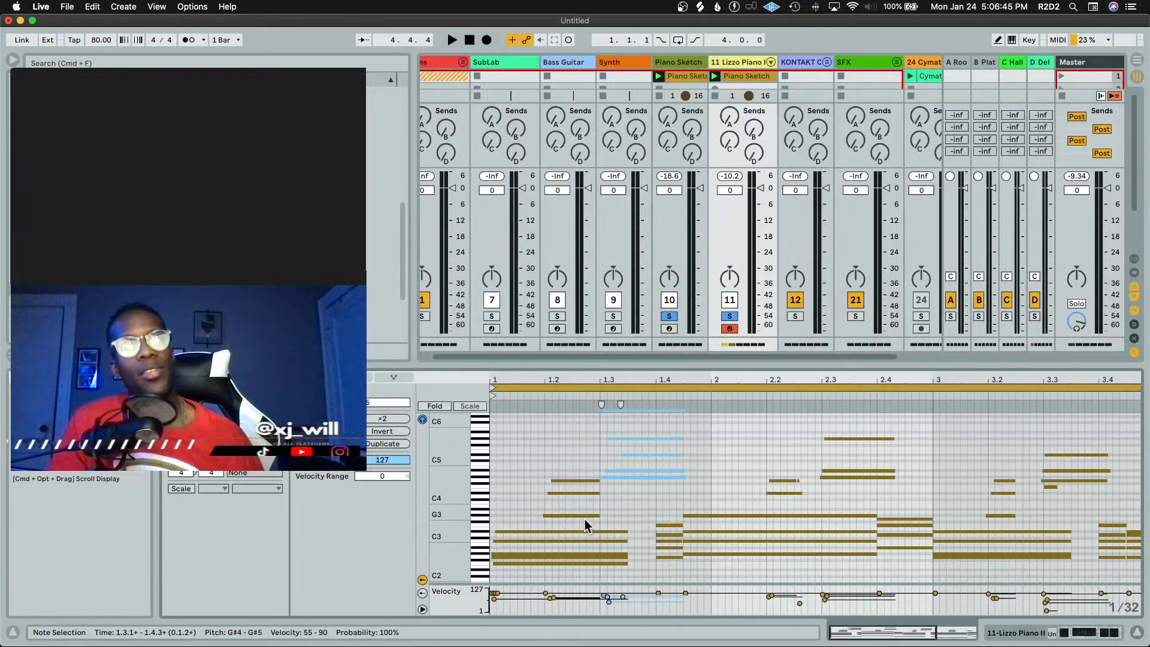
Select the notes starting at beat 1.2 and move them back to the start of bar 1
drag(585, 519, 581, 471)
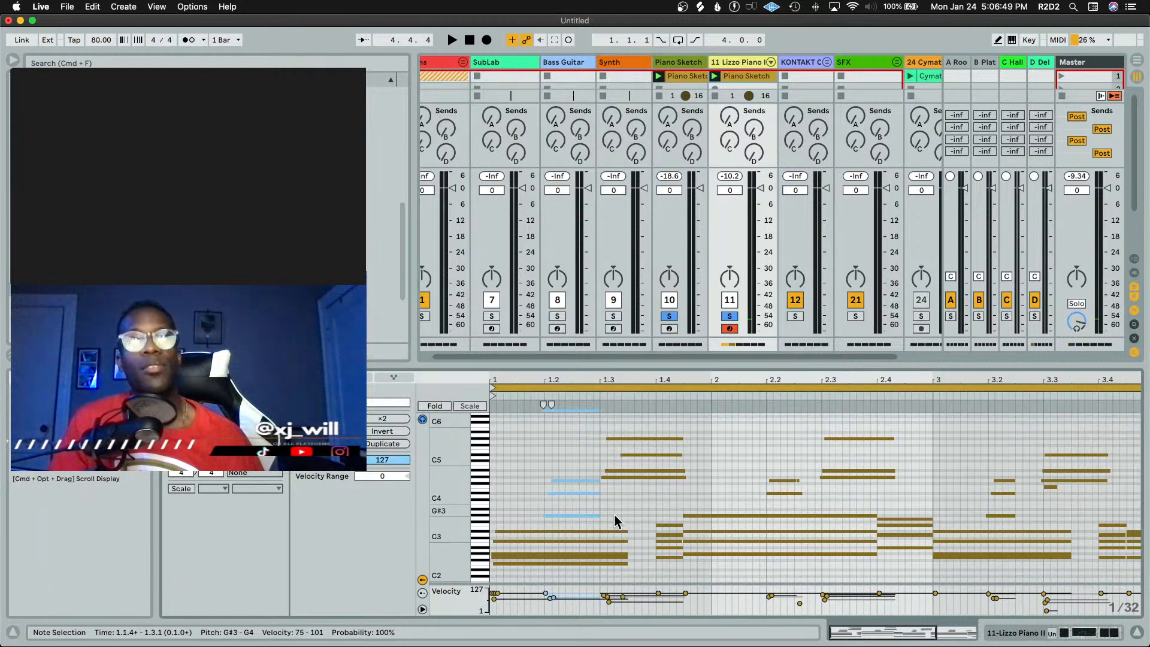
drag(587, 520, 586, 471)
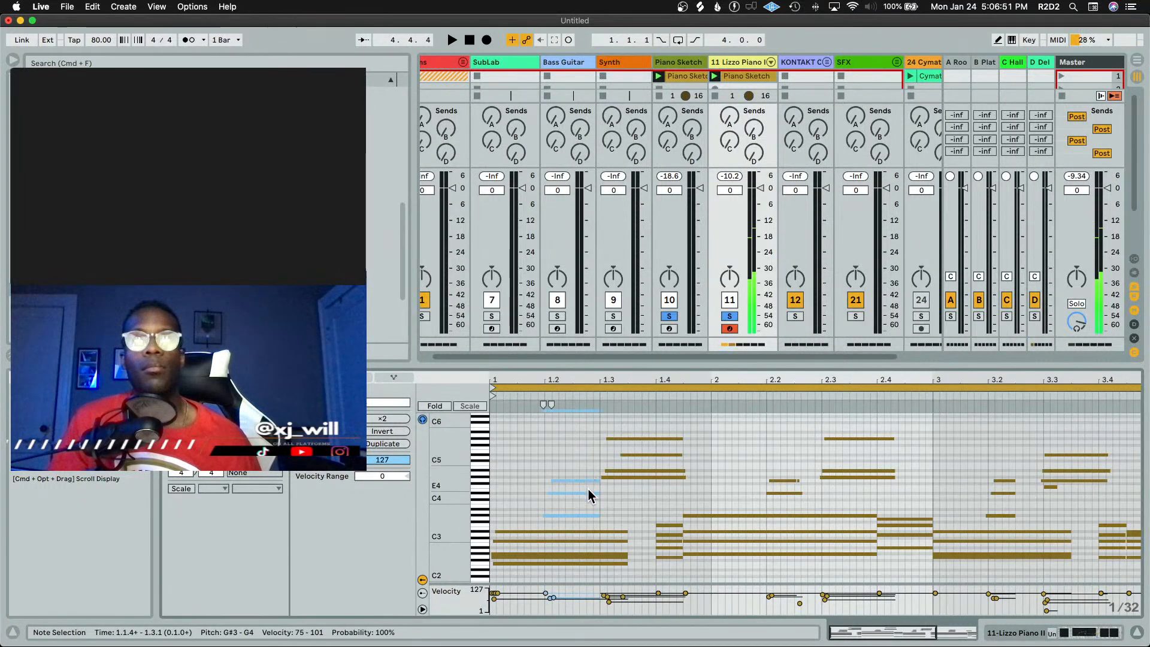
click(589, 506)
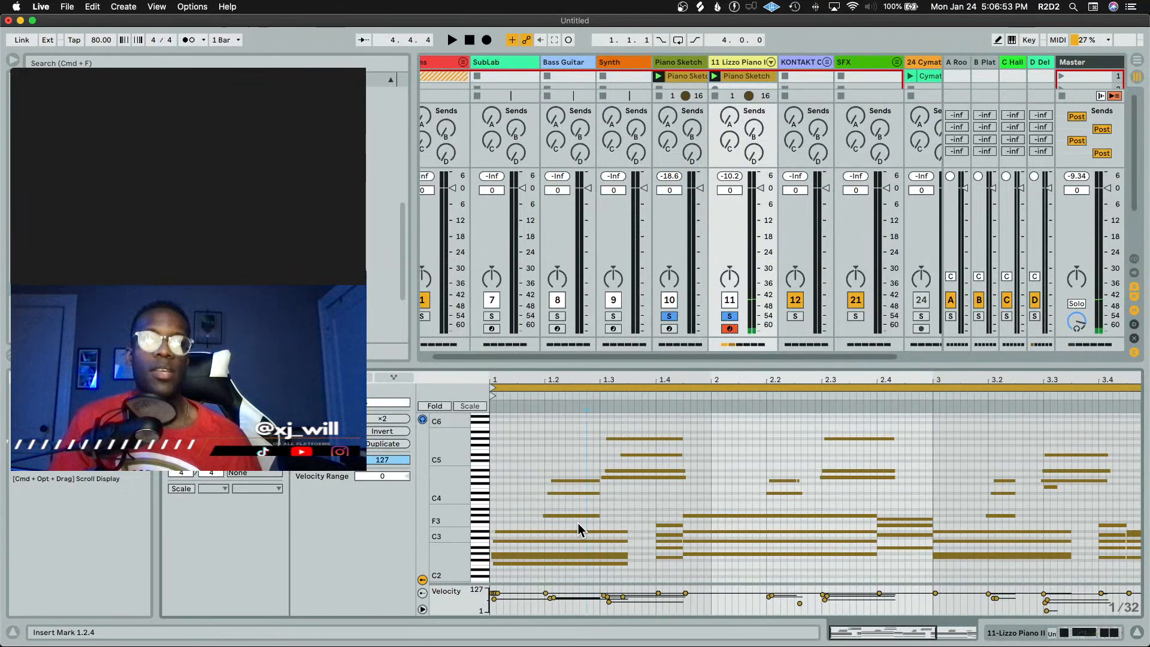
drag(578, 523, 585, 476)
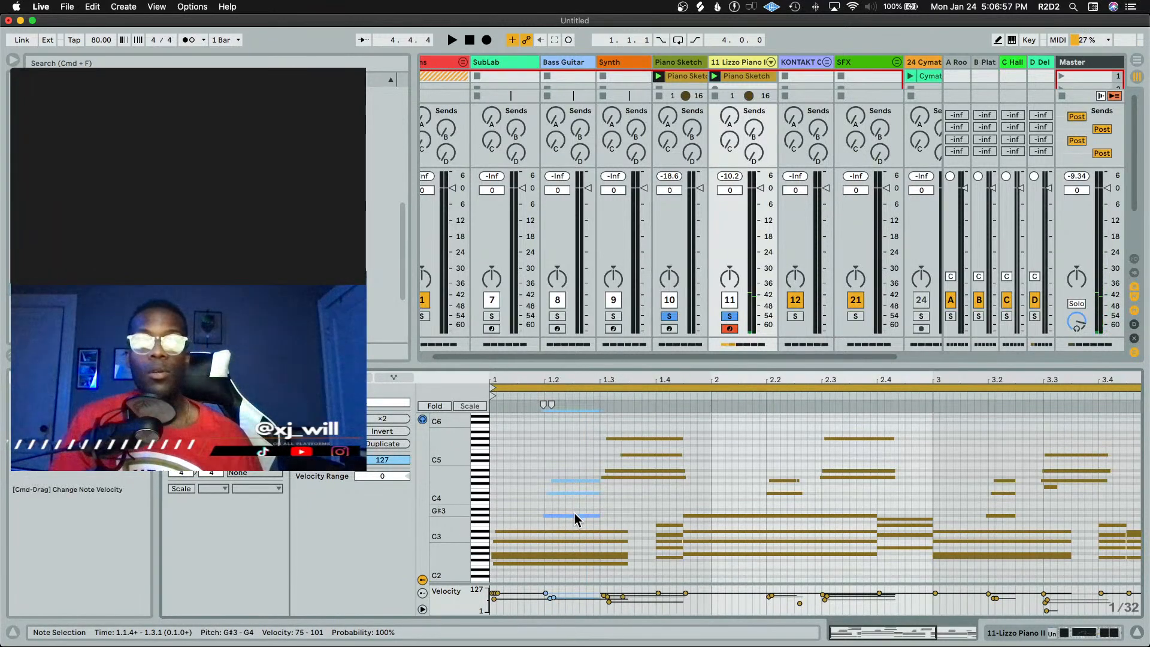
drag(574, 515, 525, 513)
Select the A3 note at the start of bar 1 and transpose it up an octave to A4
click(501, 511)
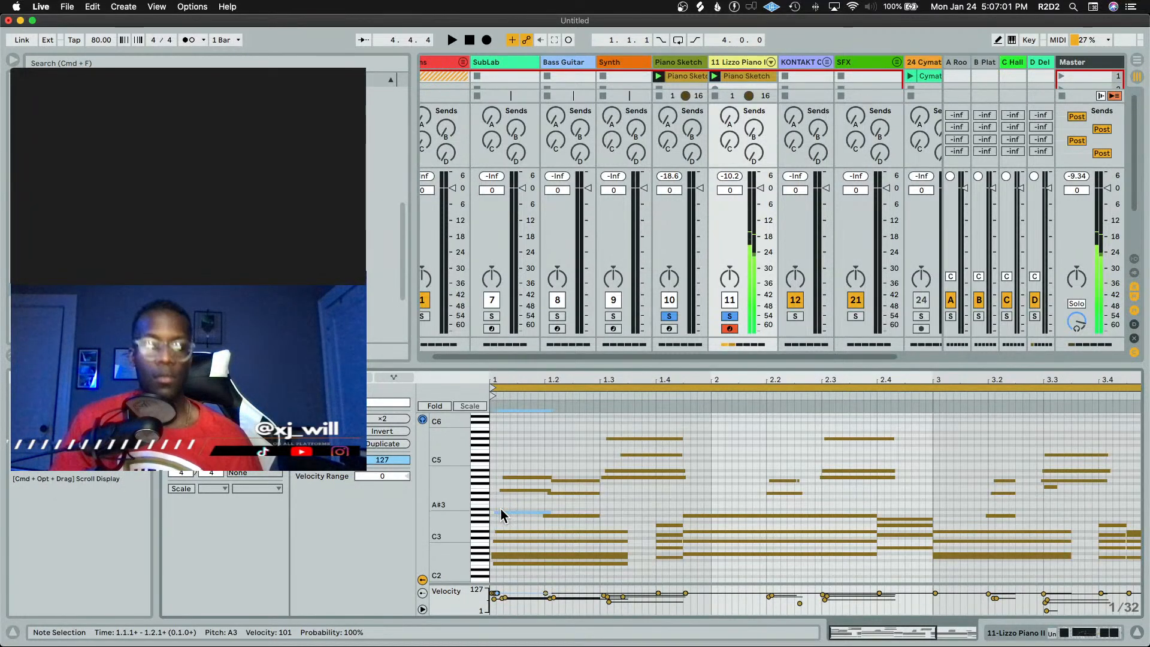
key(shift+Up)
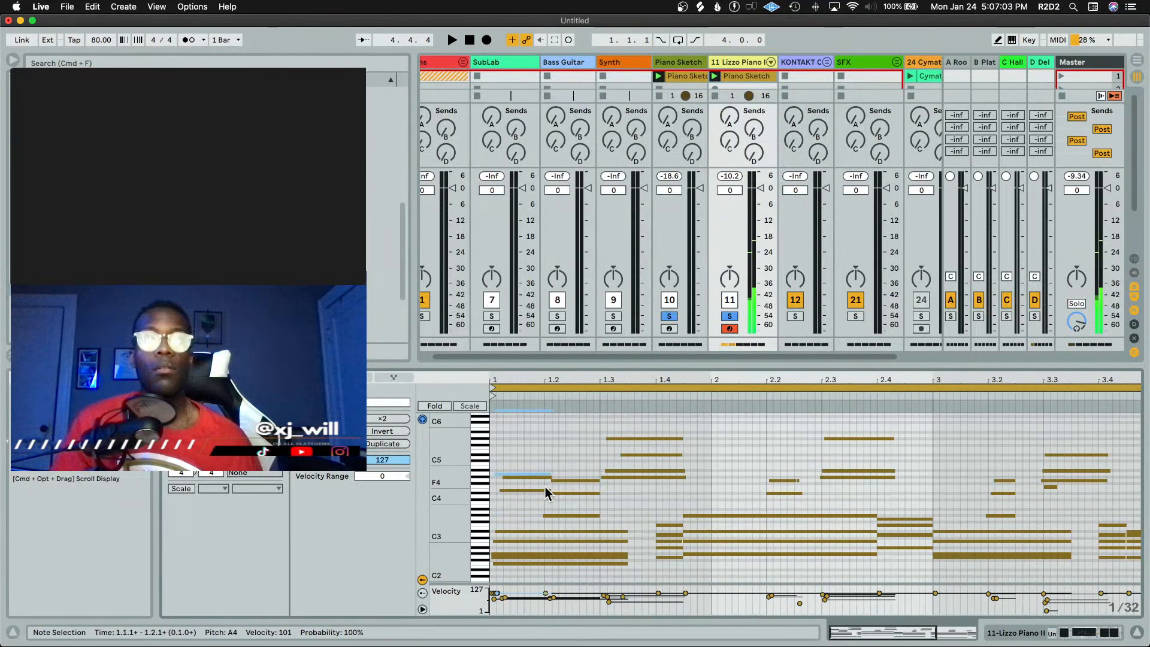
Transpose the notes at the start of bar 1 down an octave and back up again
drag(518, 503, 519, 464)
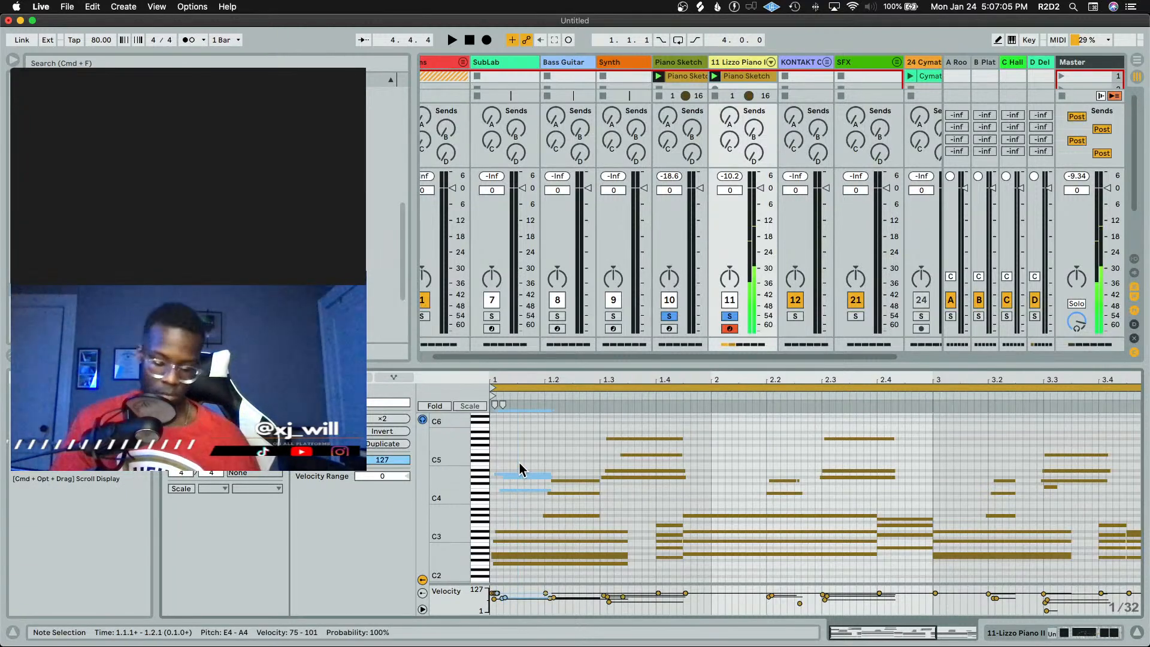
key(shift+Down)
key(shift+Up)
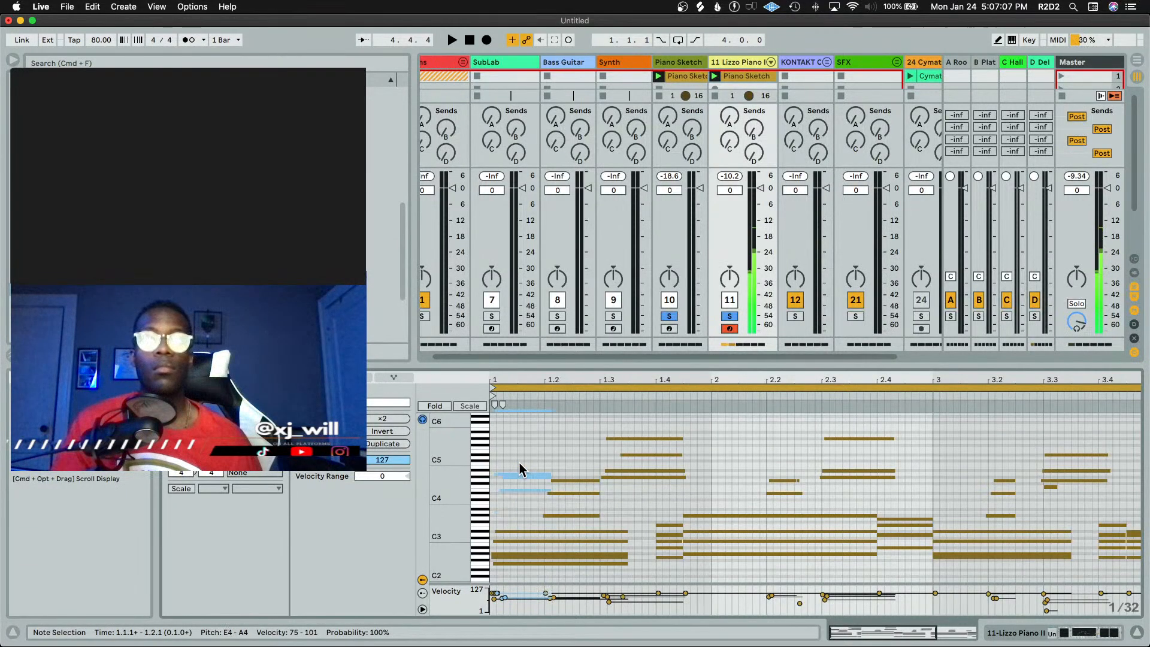
click(528, 487)
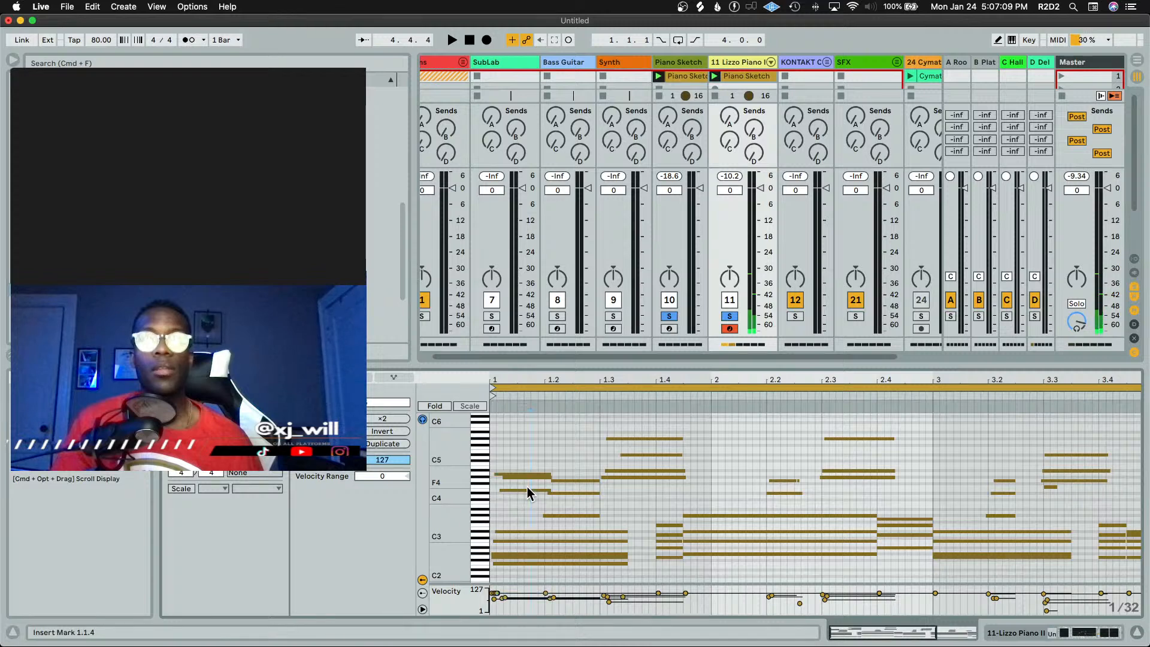
Select the notes at the start of bar 1, move them to beat 2.1.3, and nudge them to 2.1.4
drag(521, 508, 521, 435)
drag(519, 489, 764, 493)
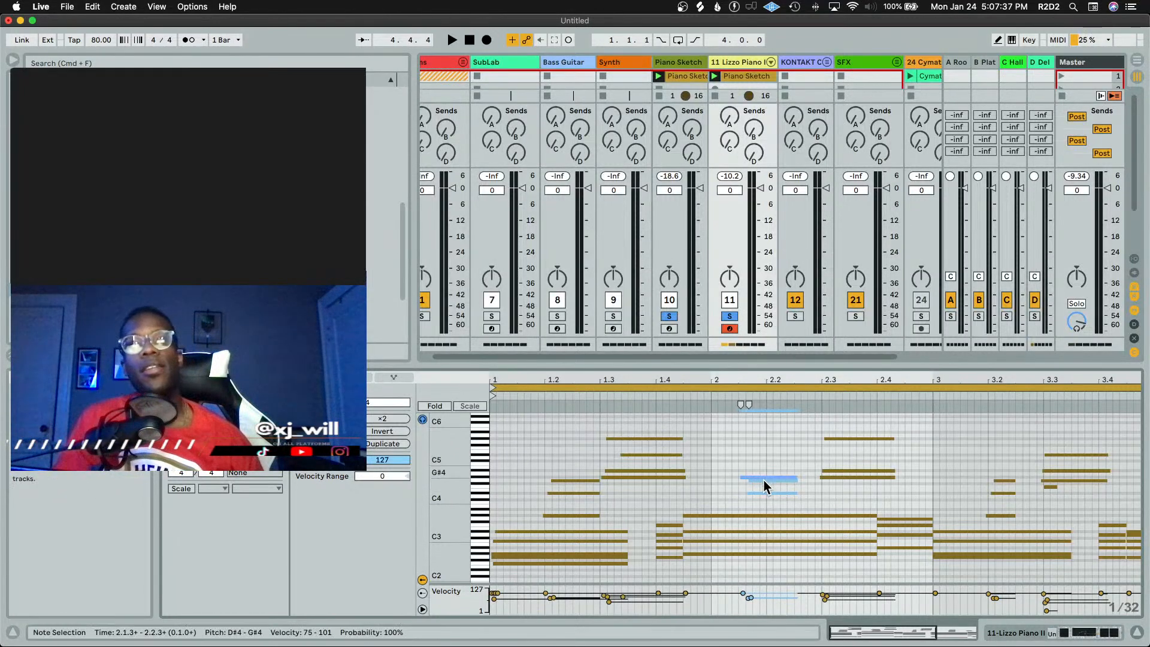
key(Right)
key(Right)
key(Right)
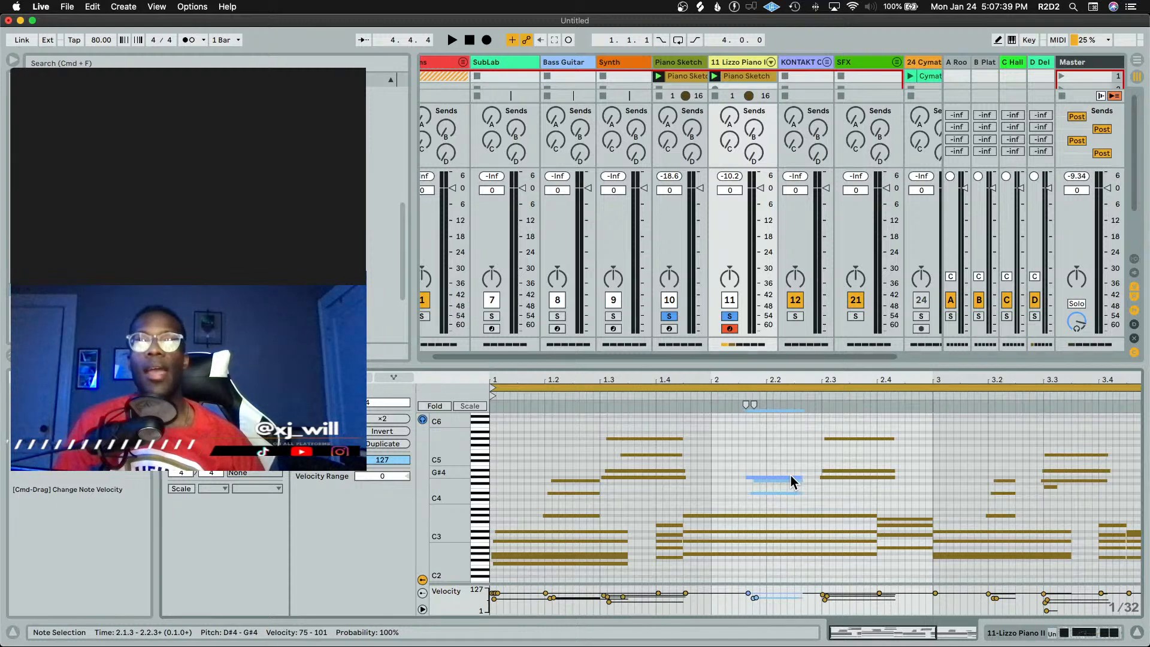
key(Right)
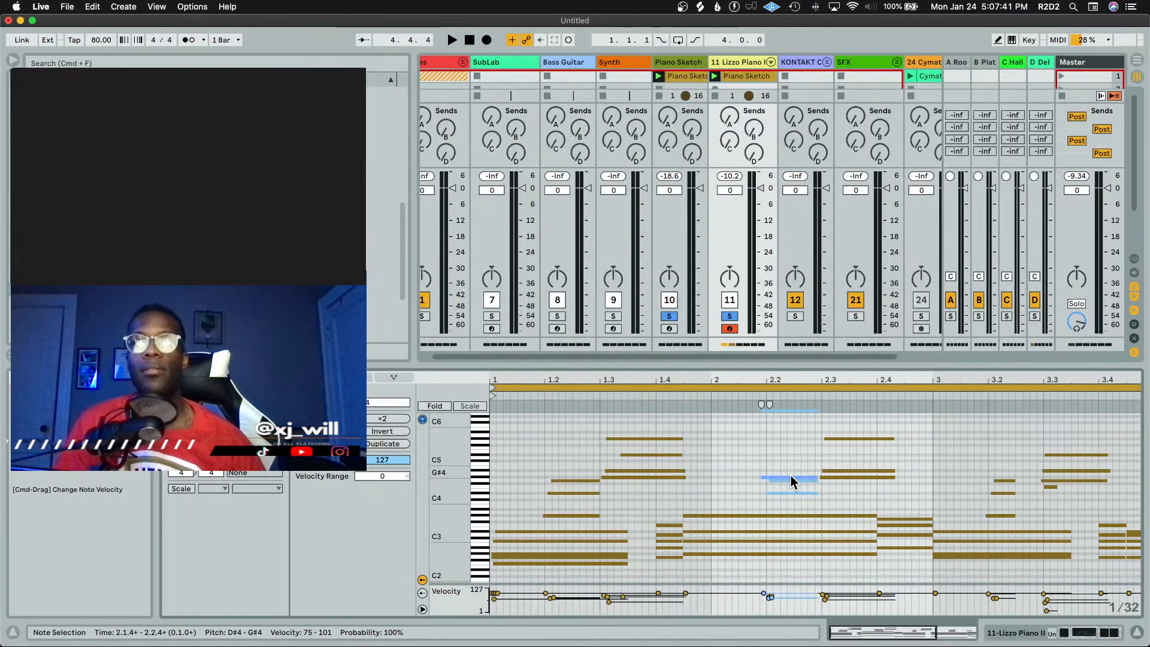
Play back the edited piano clip and stop it
click(773, 427)
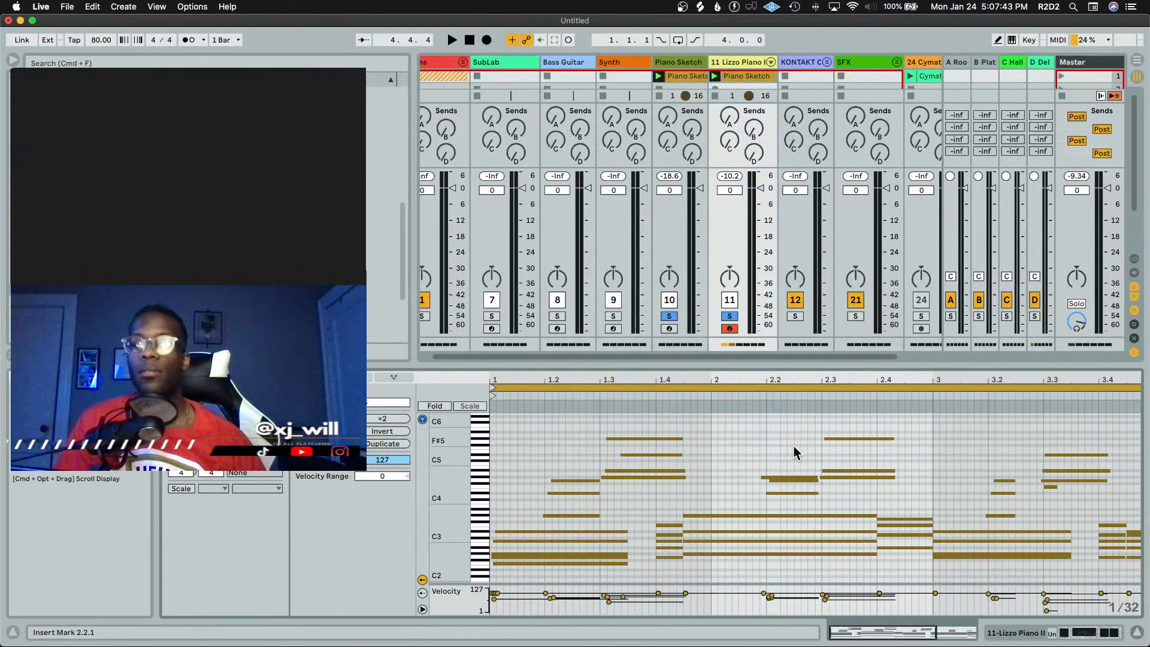
key(space)
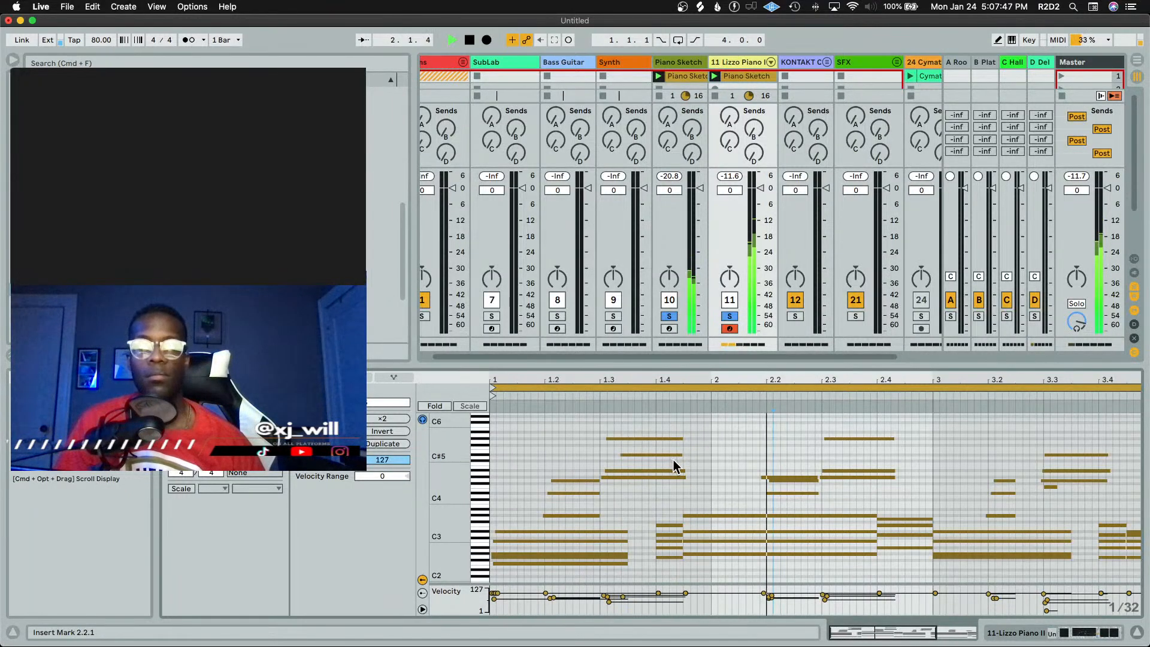
key(space)
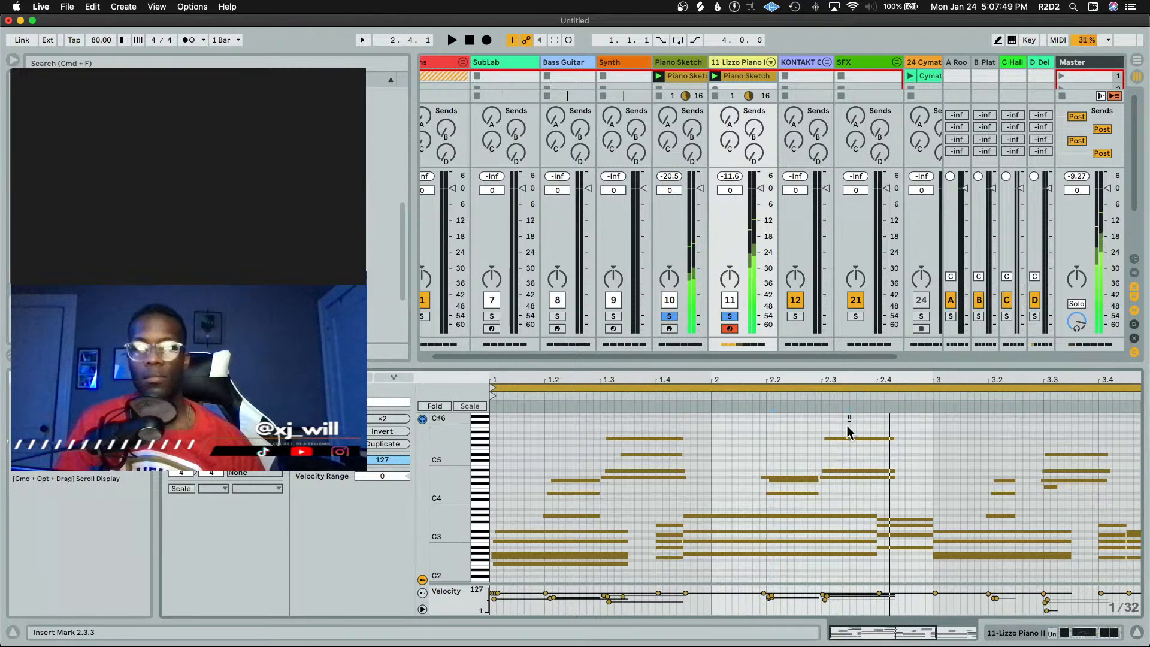
Shorten the high G#5 note near beat 2.3, duplicate it, and shift the copy down to G5 and slightly earlier
click(846, 440)
key(shift+Left)
key(shift+Left)
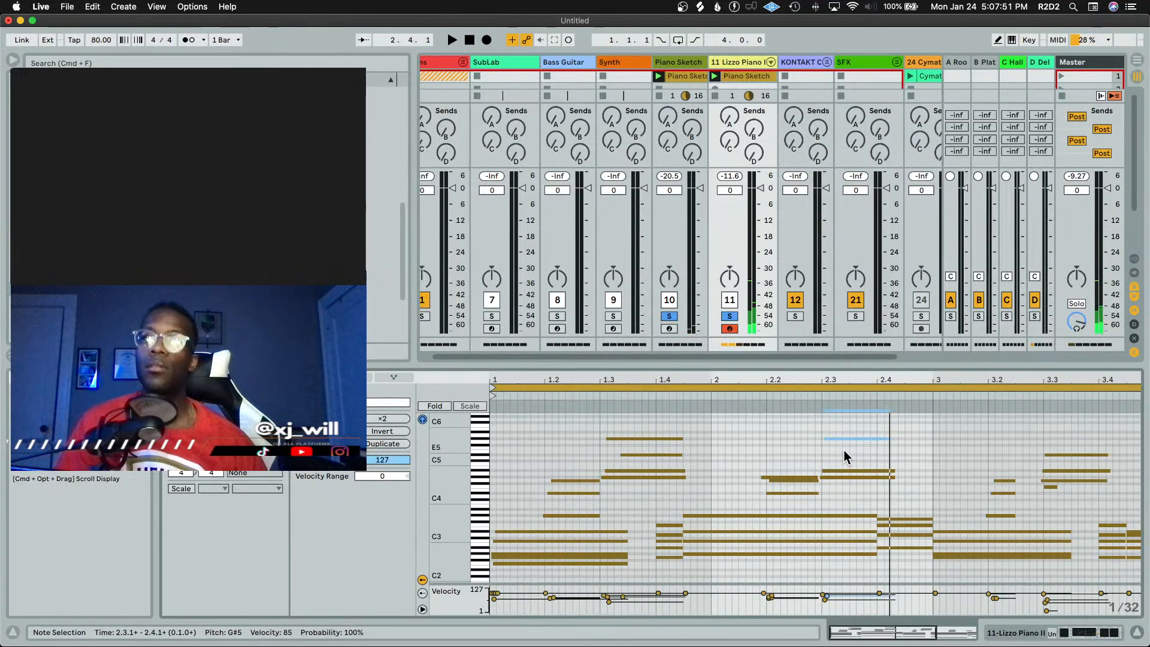
key(shift+Left)
key(shift+Left)
key(super+d)
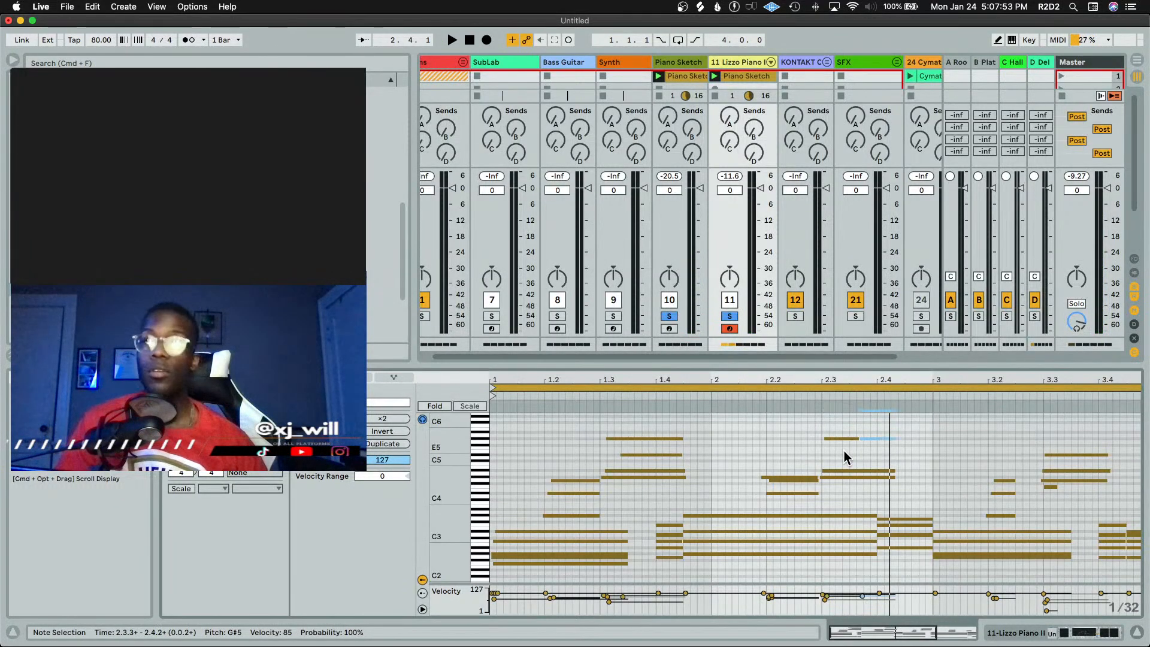
key(Down)
key(Left)
Play back the piano clip to audition the note edits
key(space)
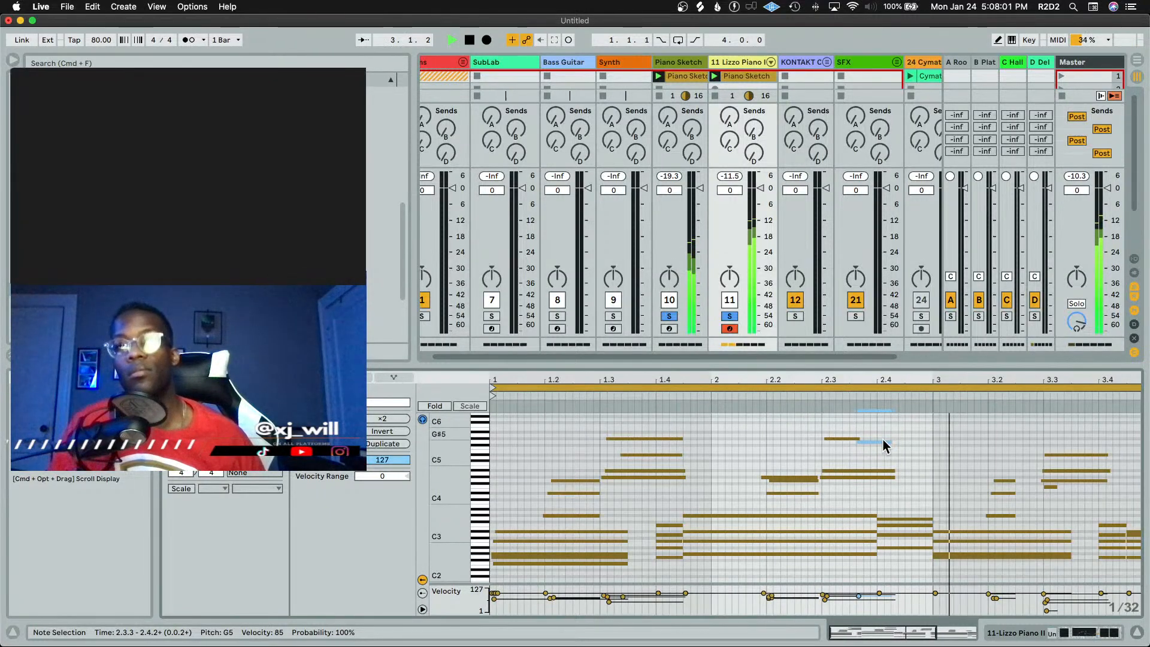
key(space)
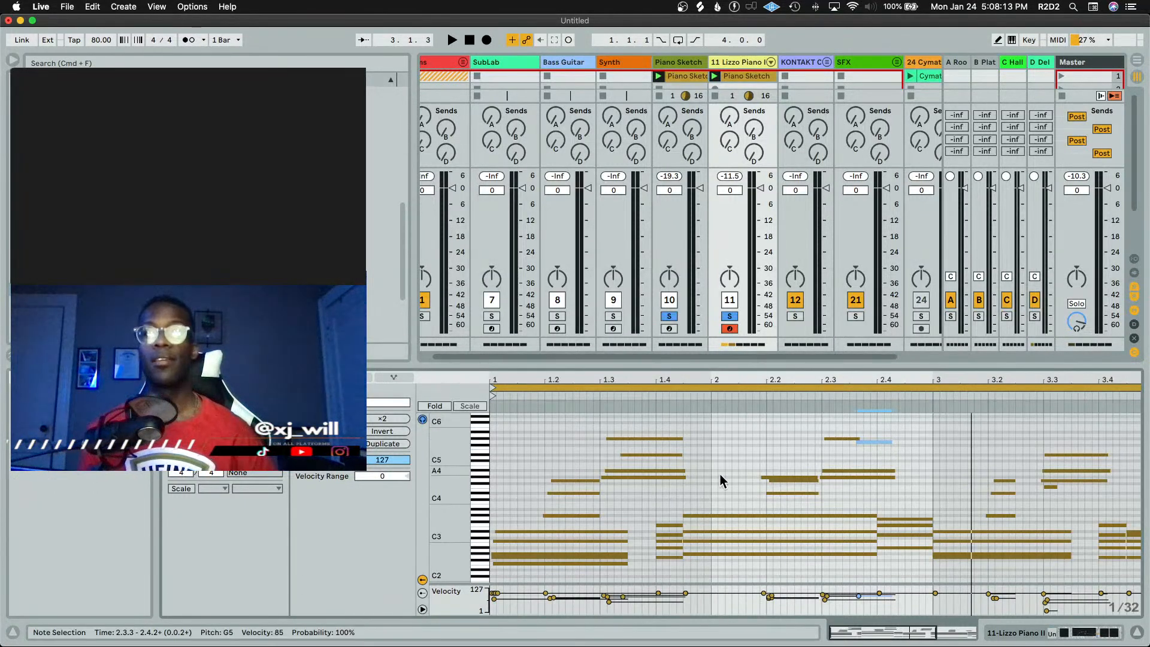
key(space)
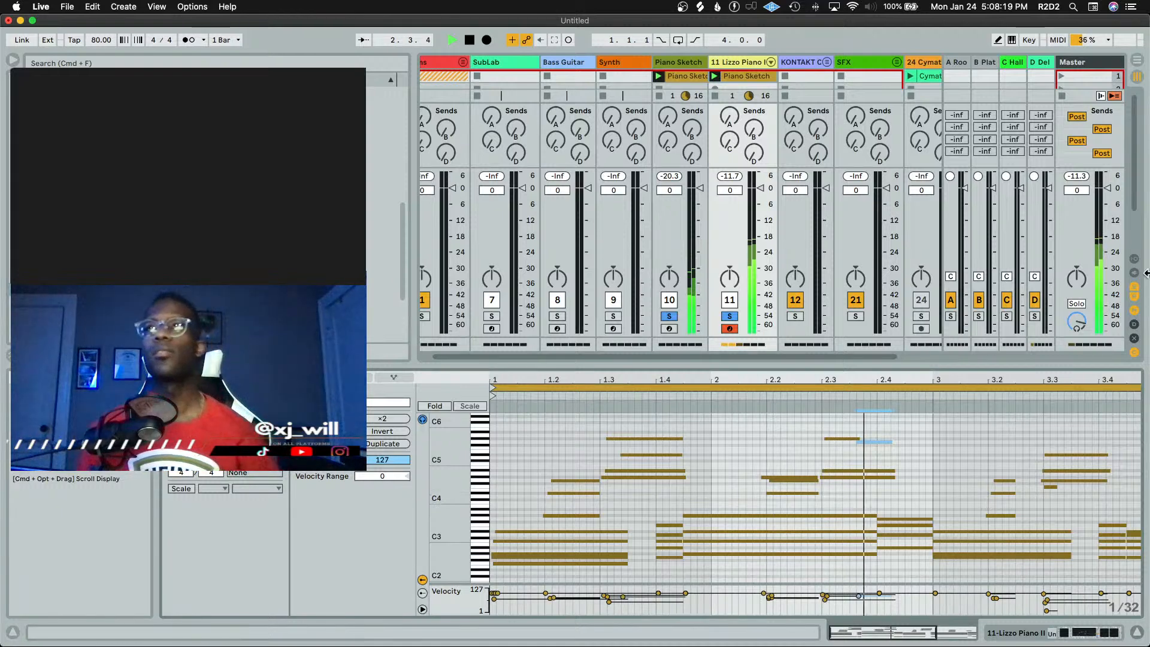
Open the Lizzo Piano II track's device chain and stop playback
double_click(740, 62)
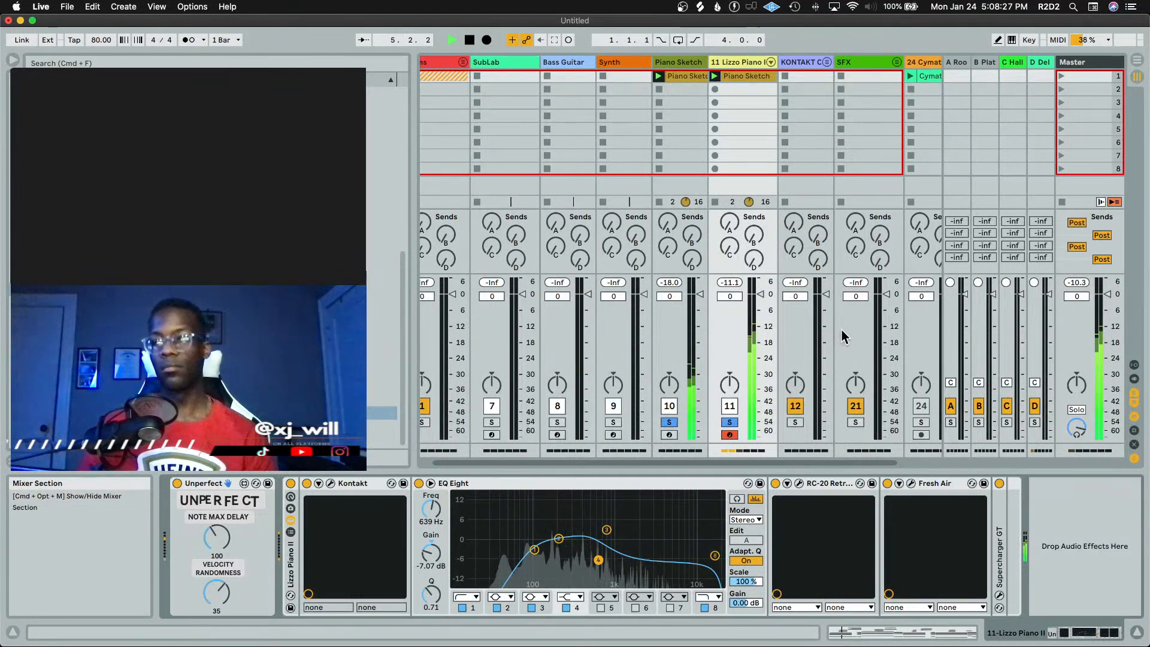
key(space)
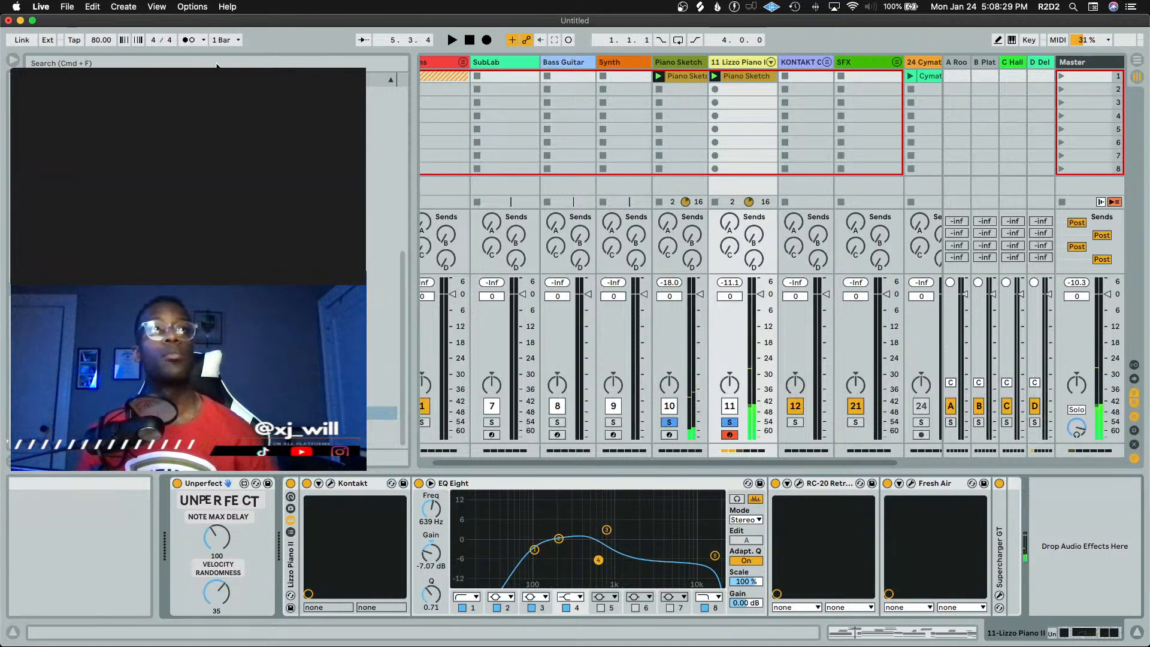
Search the browser for thermal and load the Thermal plug-in onto the Lizzo Piano II track
key(super+f)
click(48, 177)
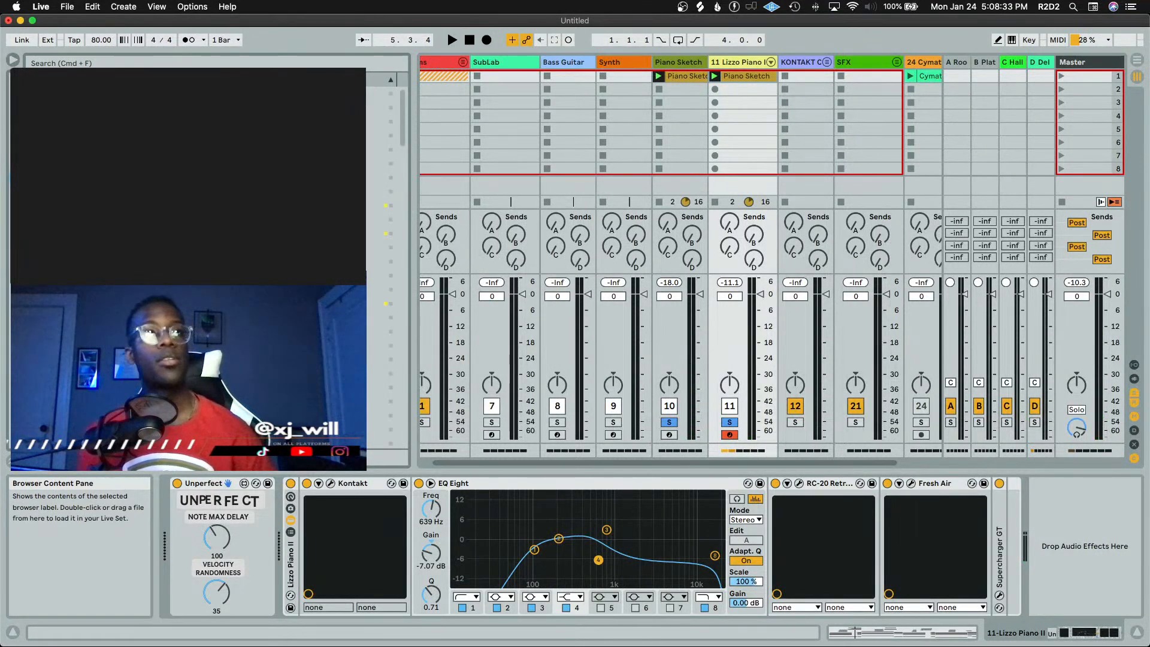
scroll(180, 180, down, 5)
scroll(180, 179, down, 5)
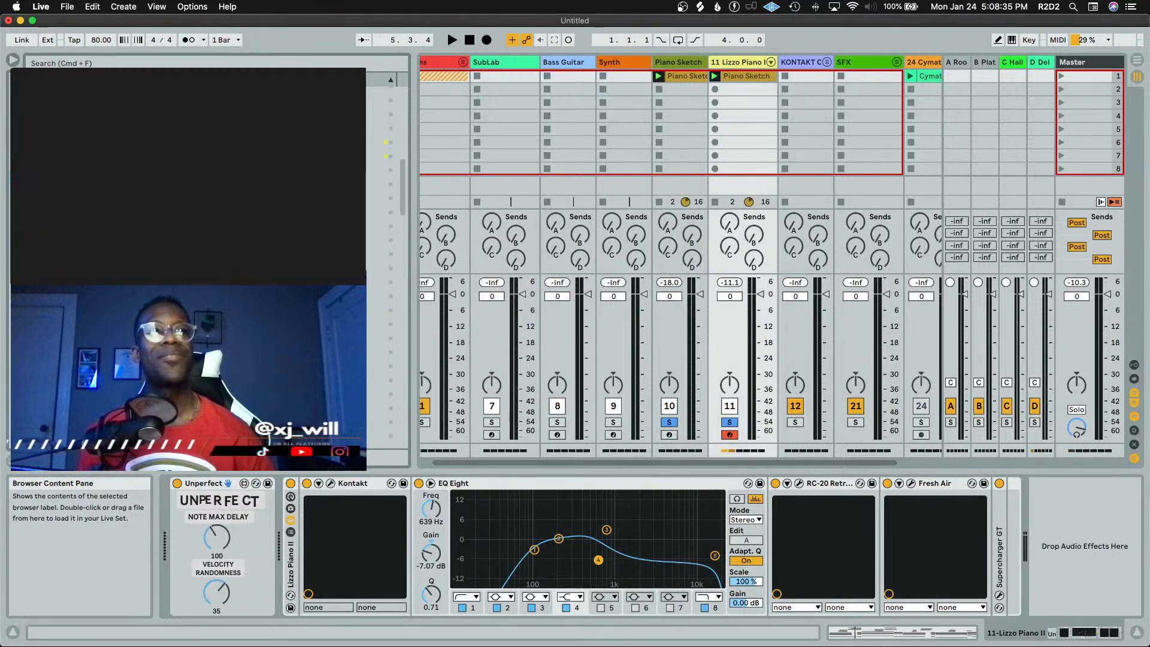
scroll(180, 180, down, 3)
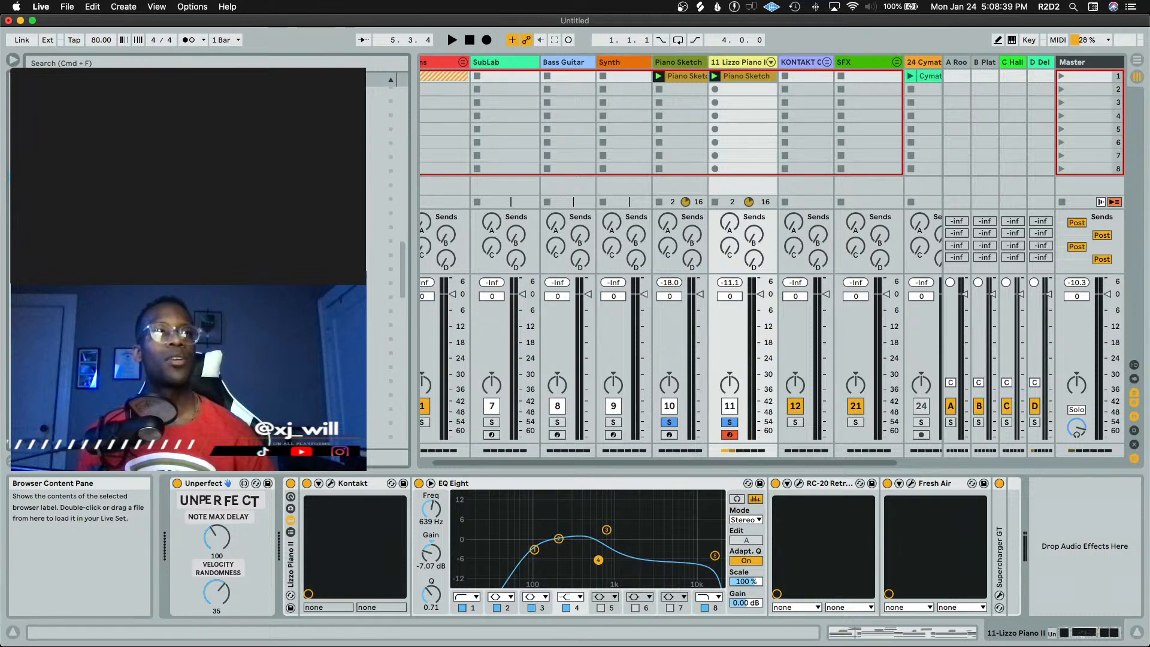
click(186, 63)
text(th)
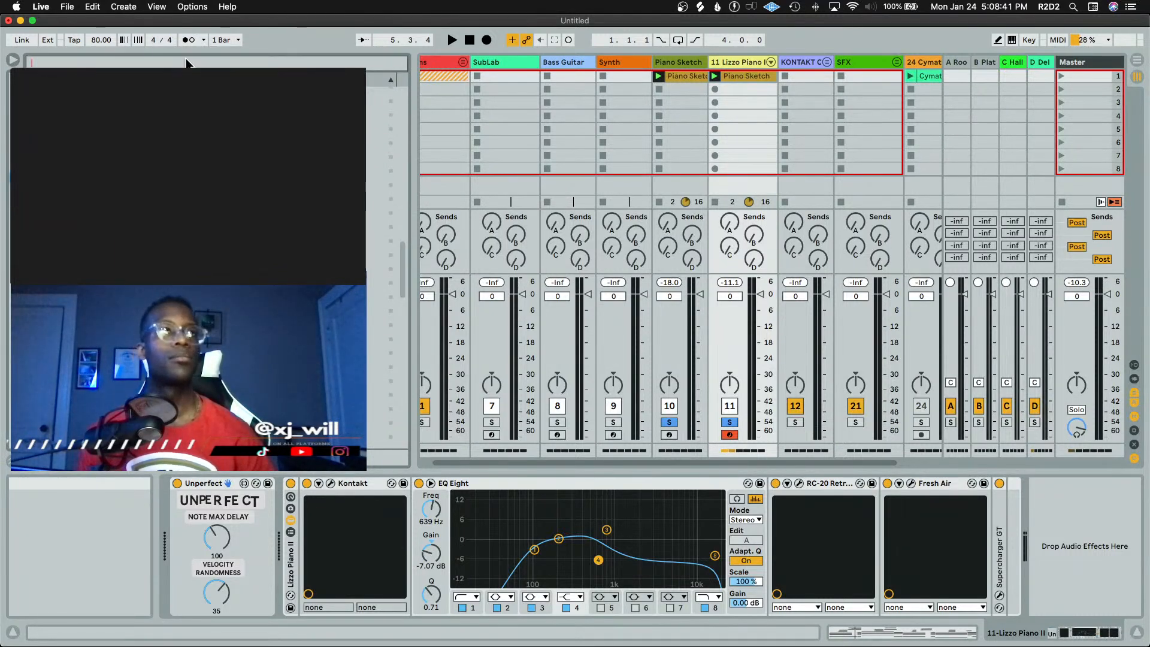
text(ermal)
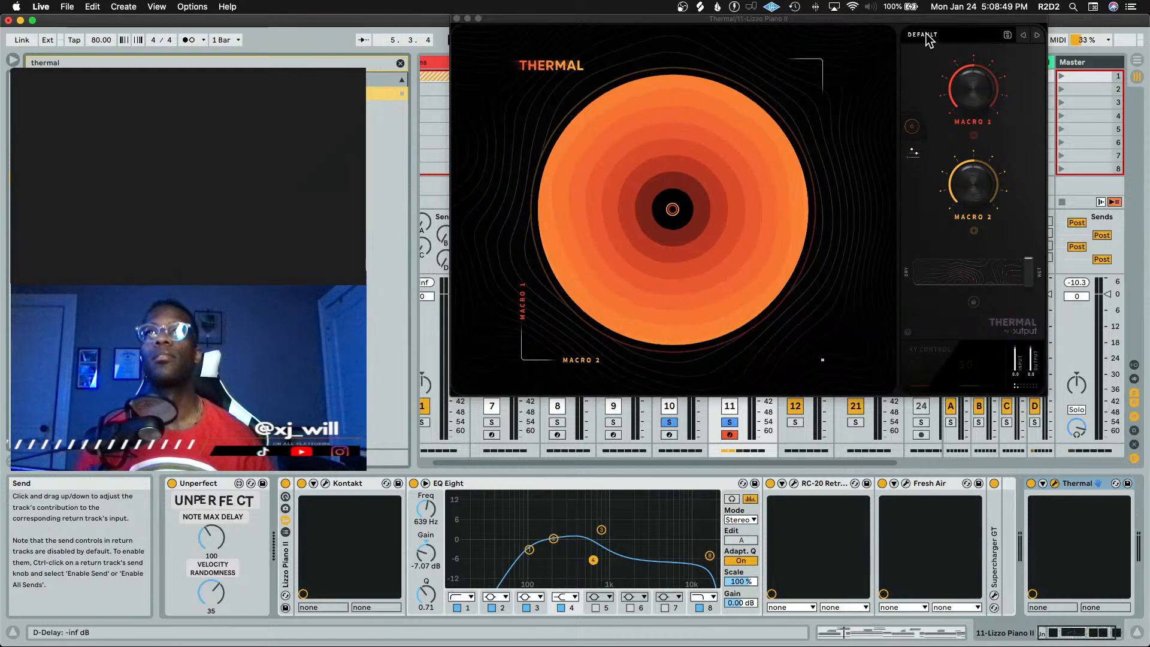
Load the Dreamy Lofi Piano preset from Thermal's Guitar & Keys category and close the plug-in window
click(923, 36)
click(542, 131)
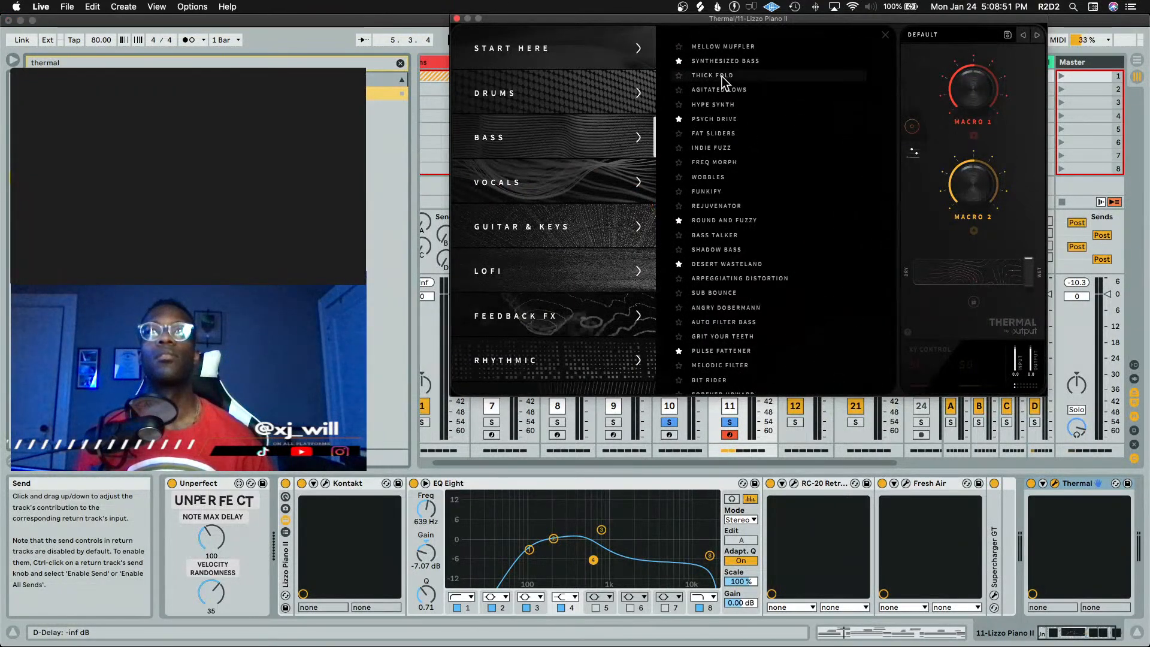
click(565, 225)
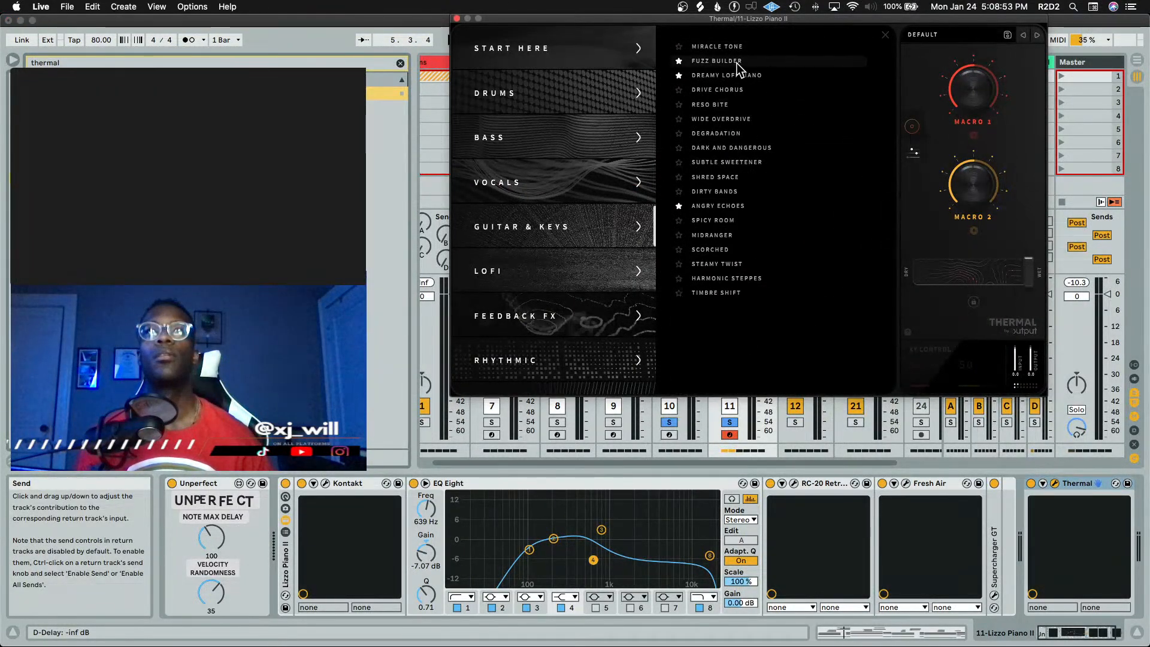
click(457, 19)
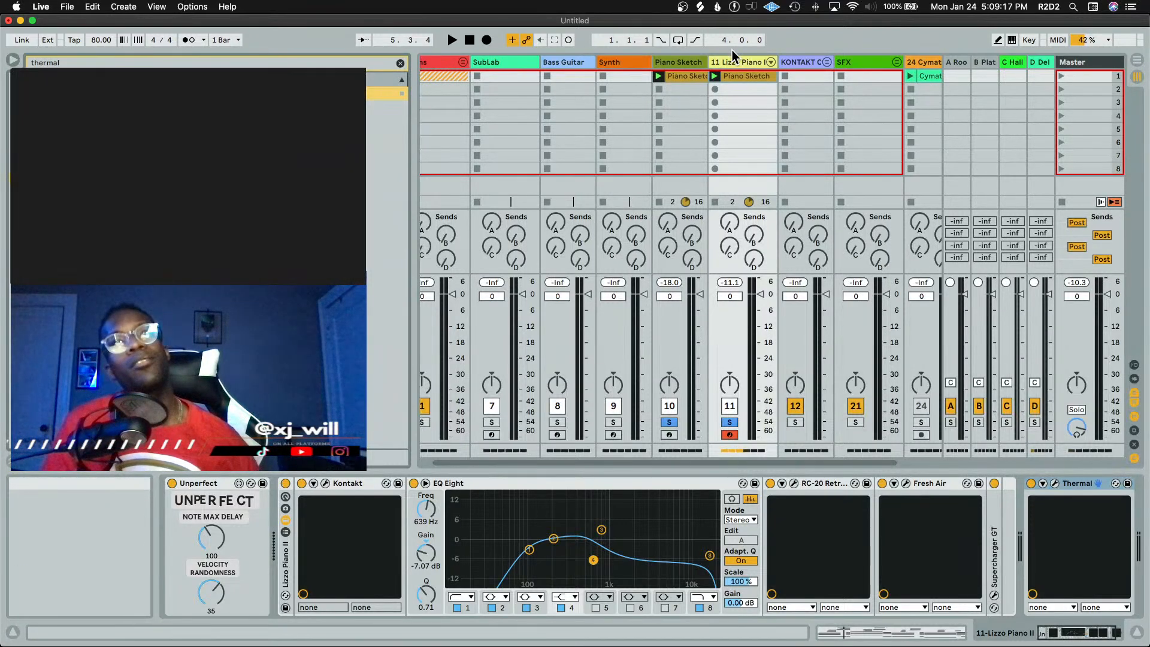
Play back the track briefly, then switch off and collapse the RC-20 Retro Color device on the Lizzo Piano II chain
key(space)
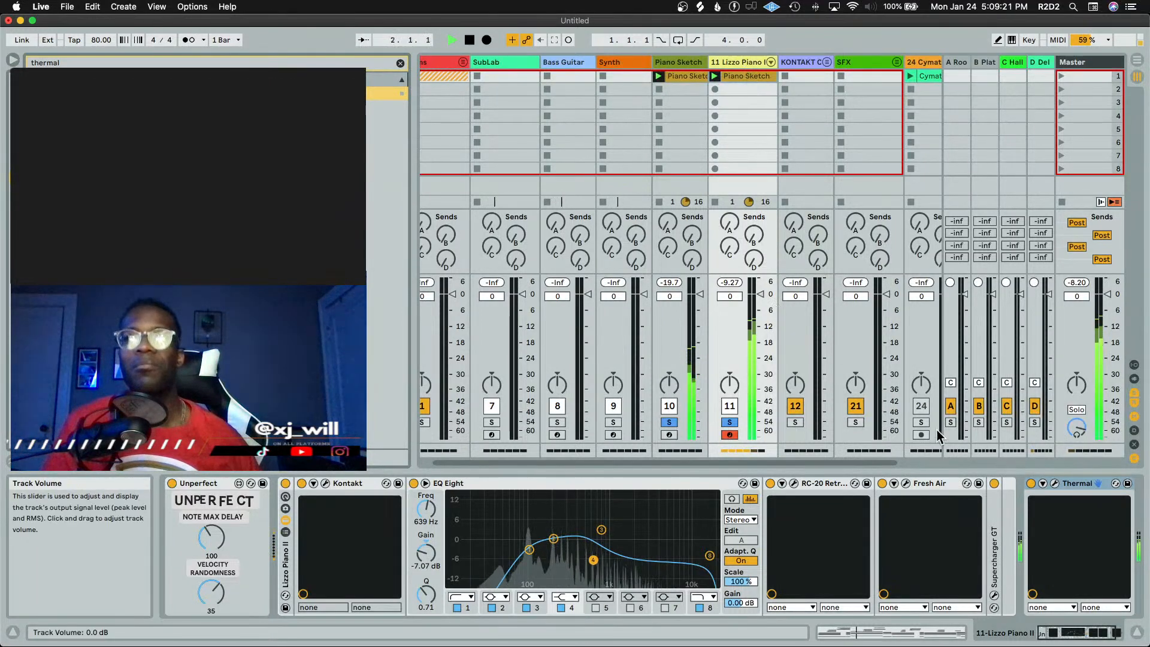
key(space)
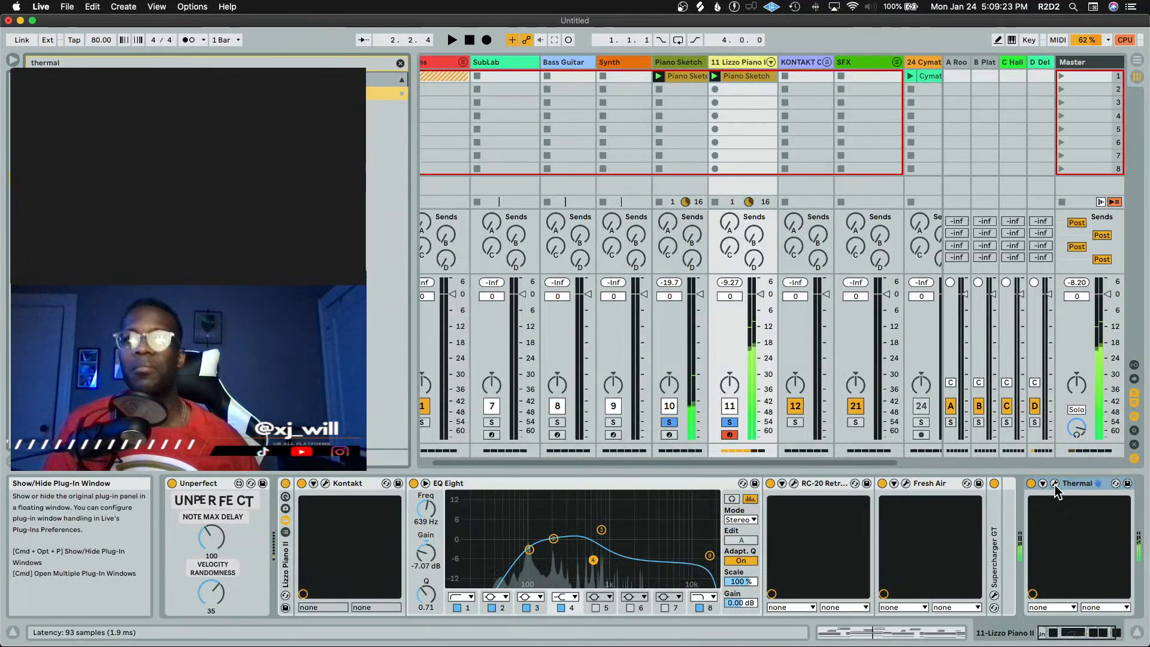
click(771, 484)
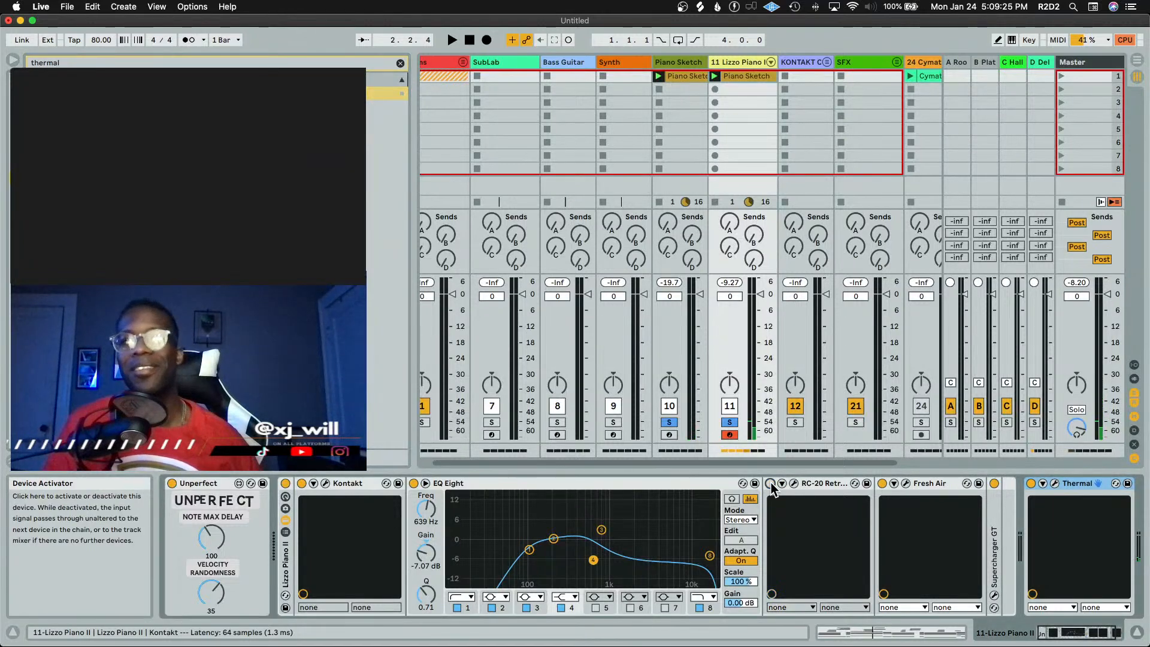
double_click(816, 485)
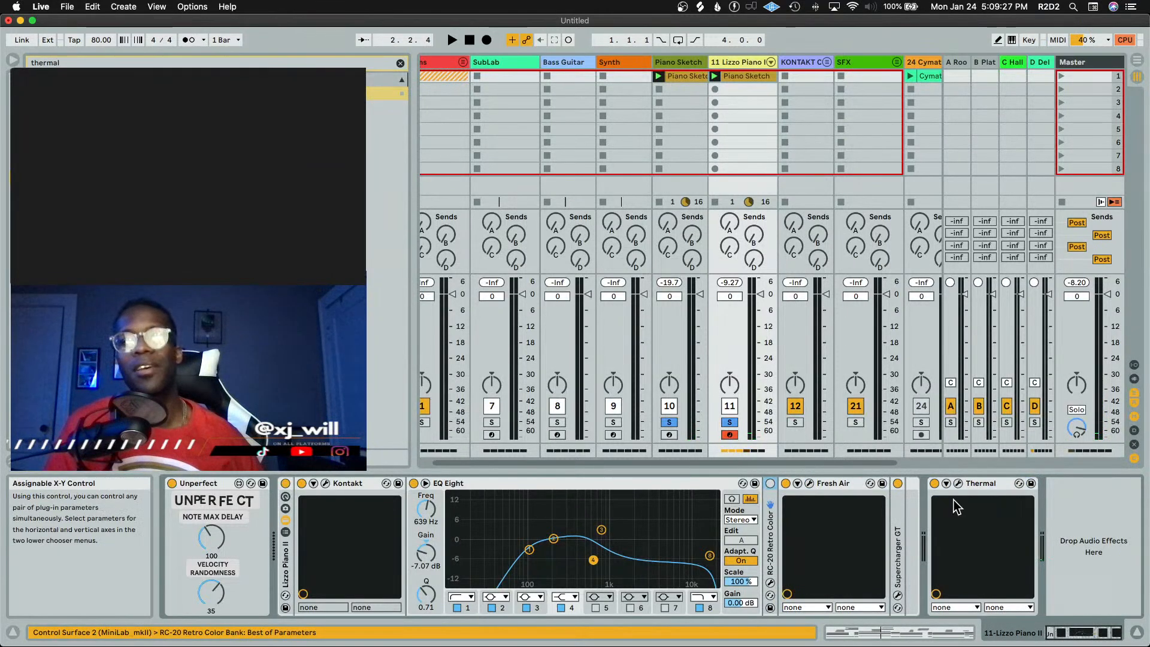
Start playback, reopen the Thermal window, set its dry/wet mix to 57, and close the window
key(space)
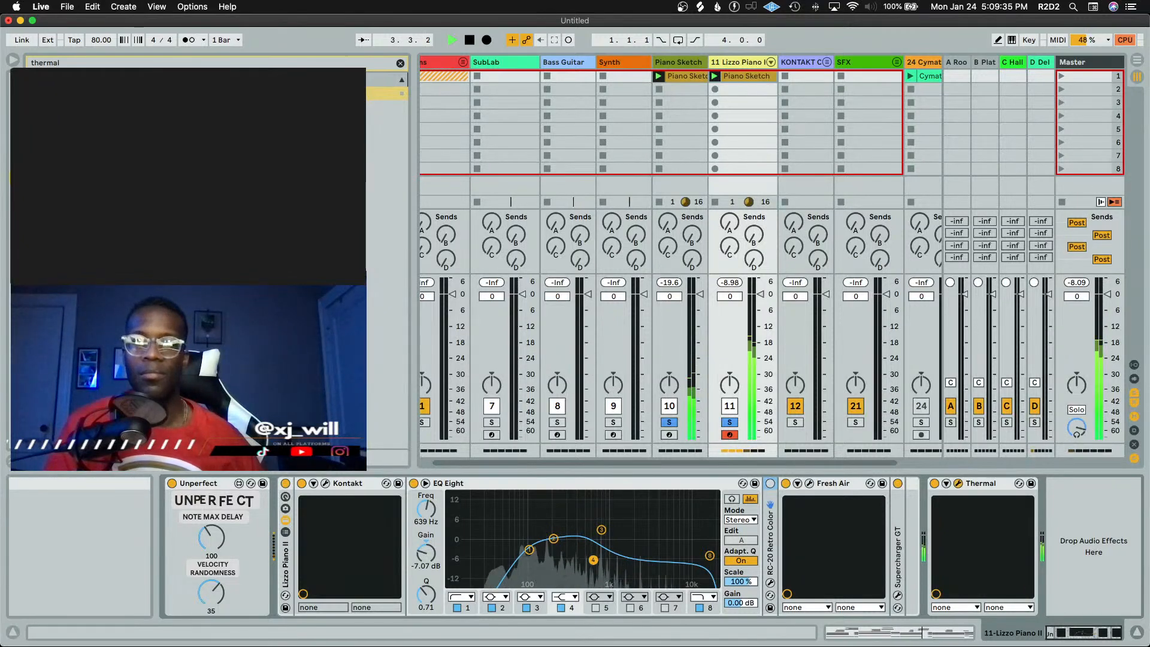
drag(528, 646, 758, 125)
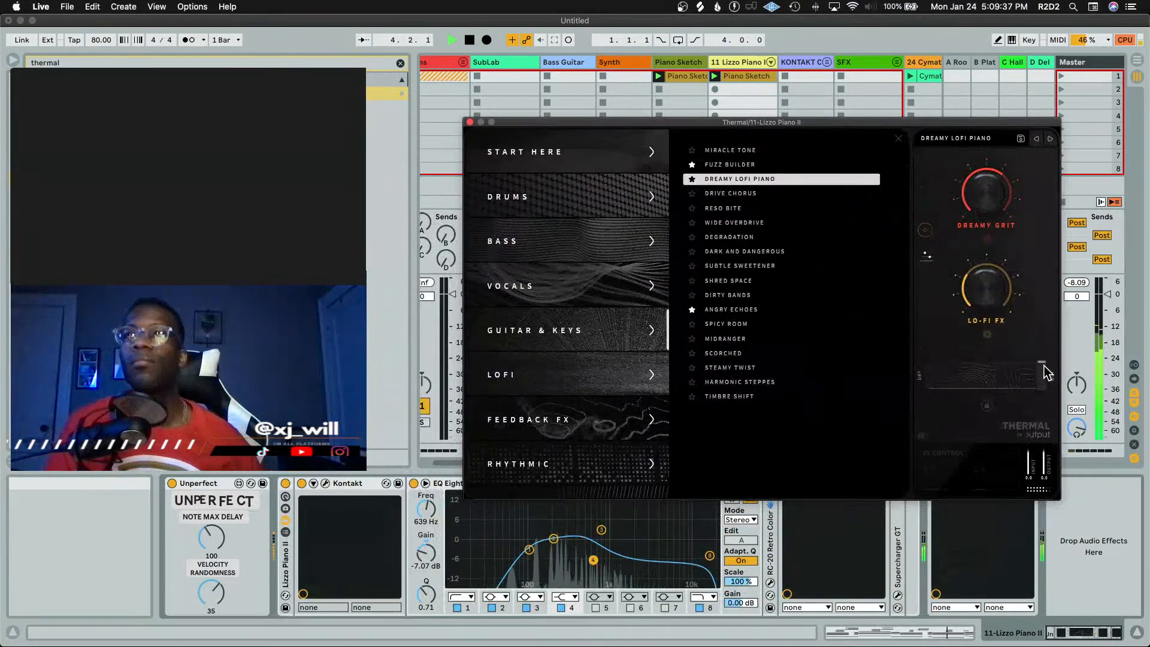
drag(1024, 378, 1001, 381)
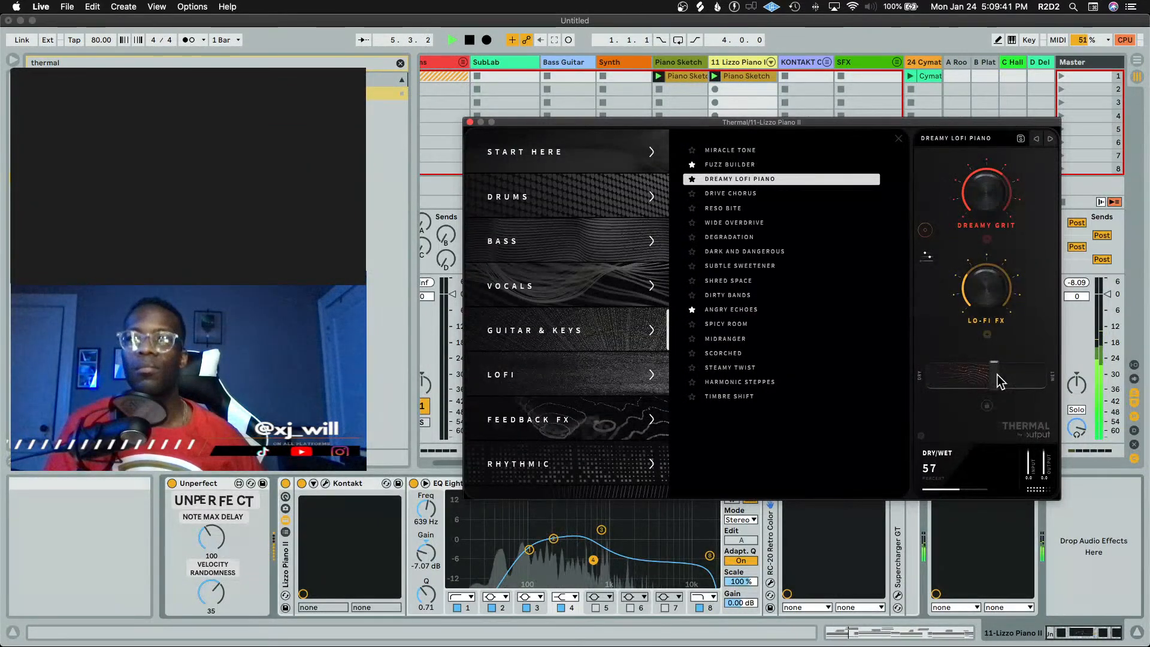
click(468, 122)
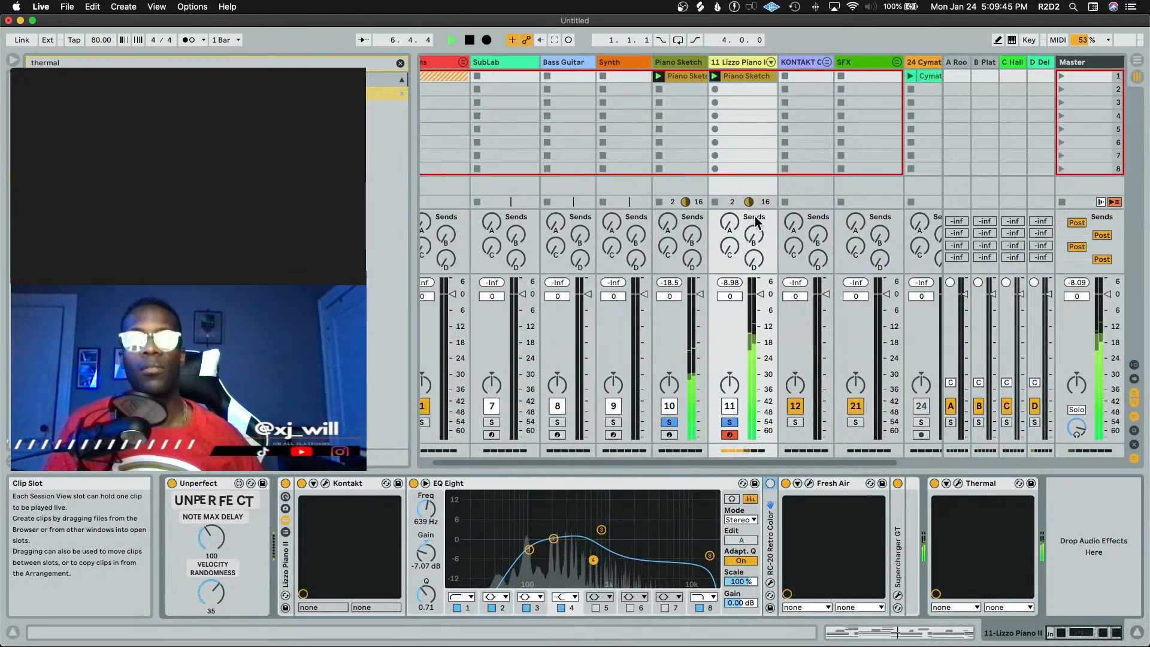
Move the high EQ Eight band down to about 2.50 kHz and stop playback
mouse_move(709, 556)
mouse_down()
mouse_move(623, 544)
mouse_move(640, 555)
mouse_up()
key(space)
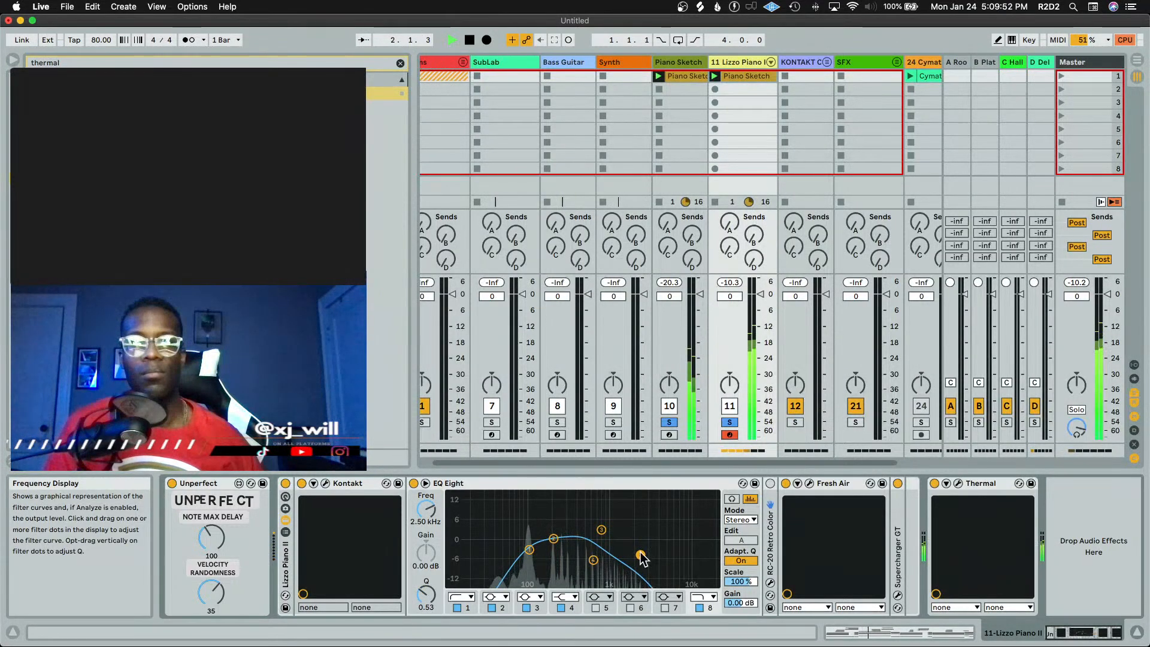
Open the Piano Sketch track's Kontakt NOIRE Felt instrument, nudge its Particles Engine mix slider slightly toward the piano, and play back
click(677, 61)
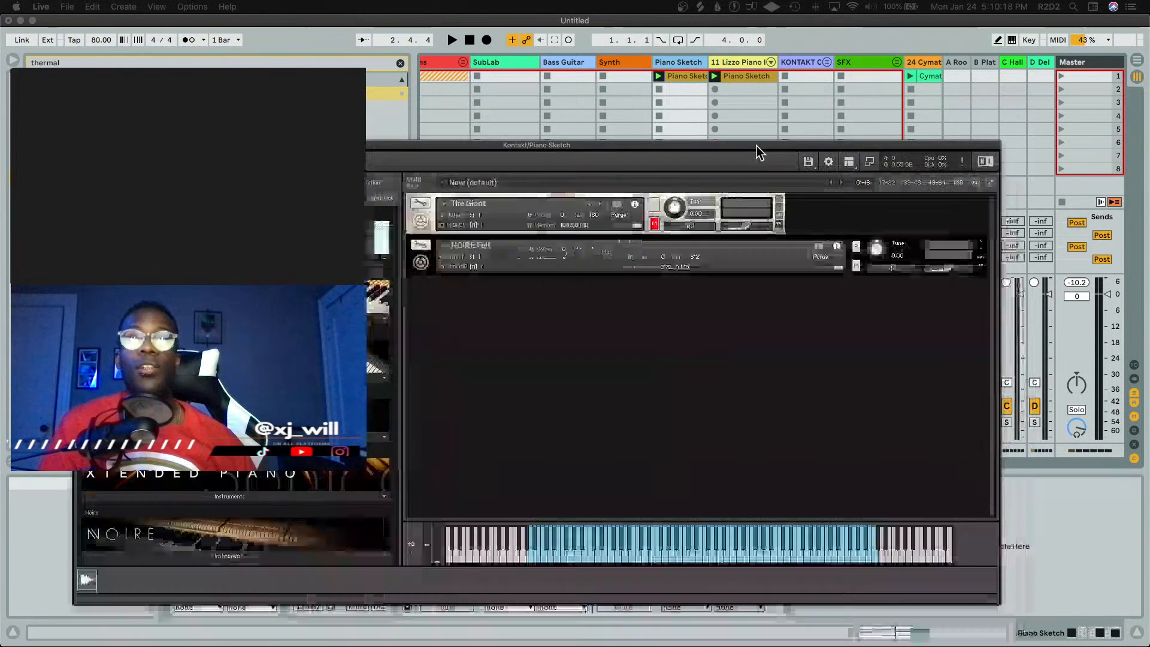
drag(757, 145, 742, 84)
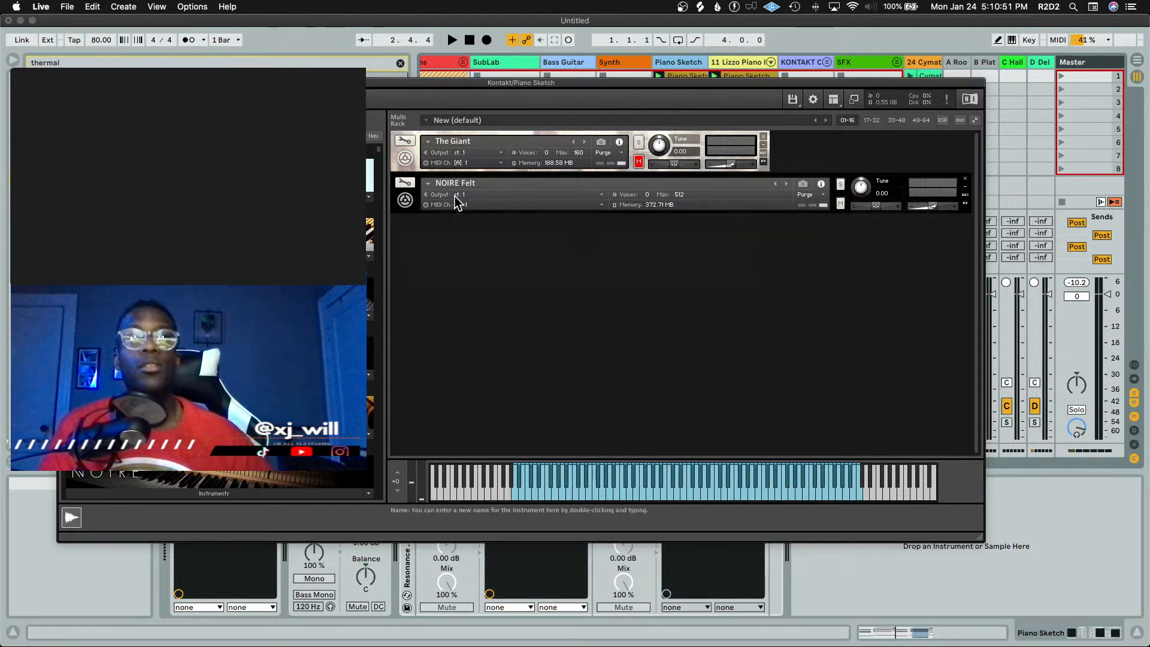
click(405, 199)
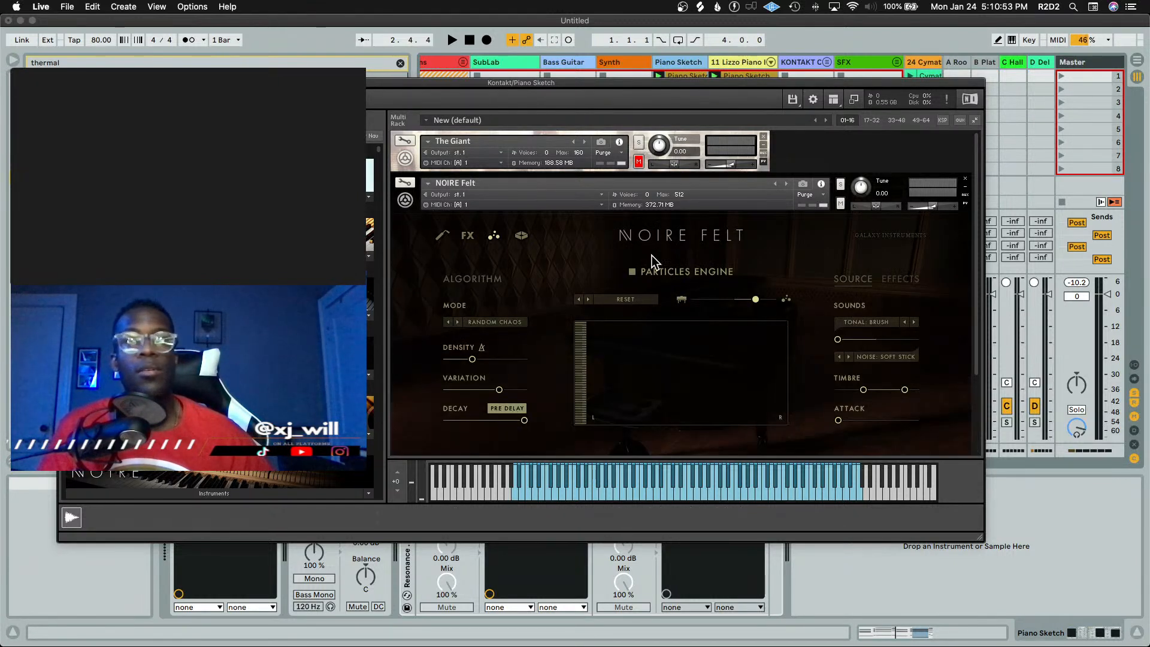
drag(756, 299, 738, 300)
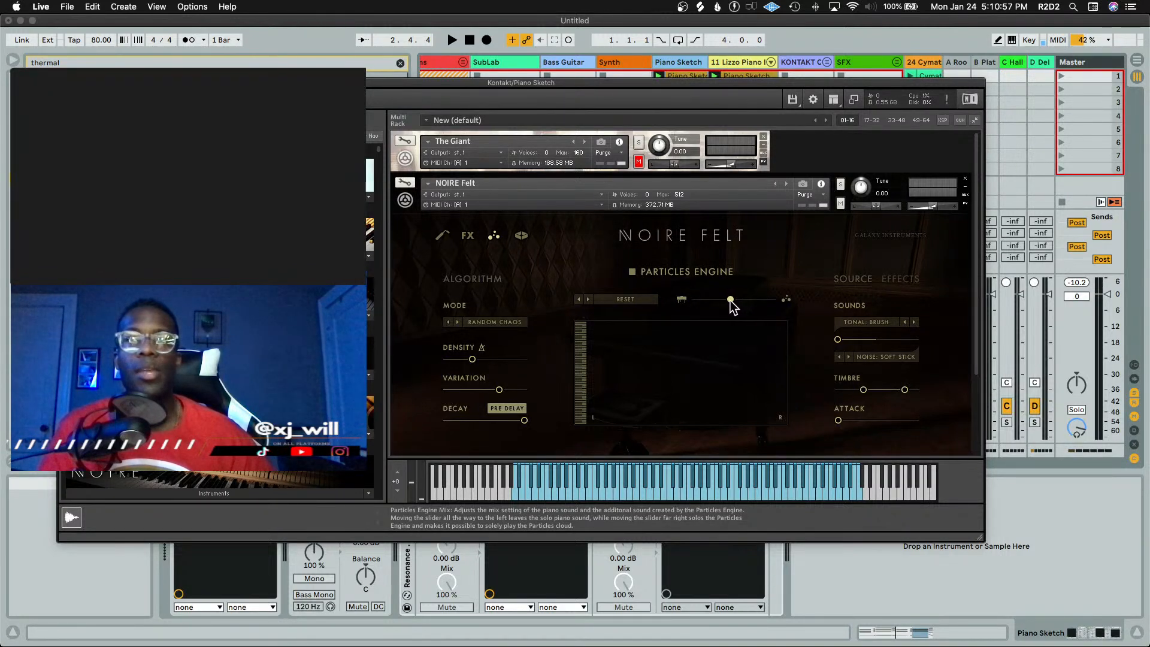
key(space)
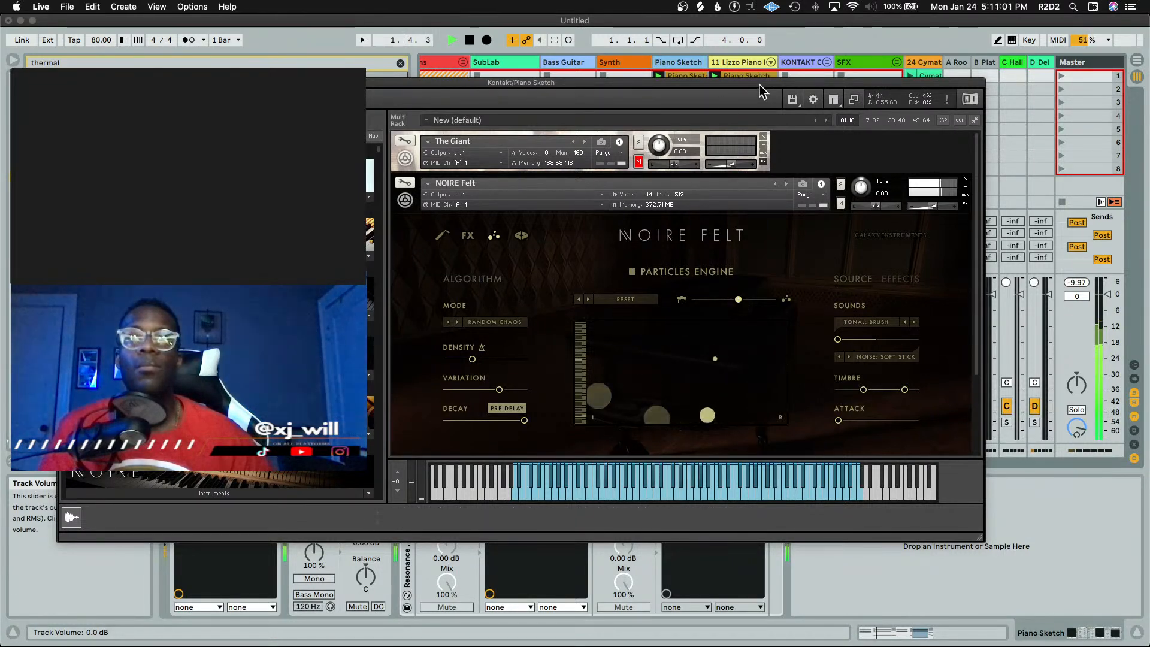
Unsolo the Lizzo Piano II track and toggle playback to hear the piano sketch alone
drag(760, 85, 453, 49)
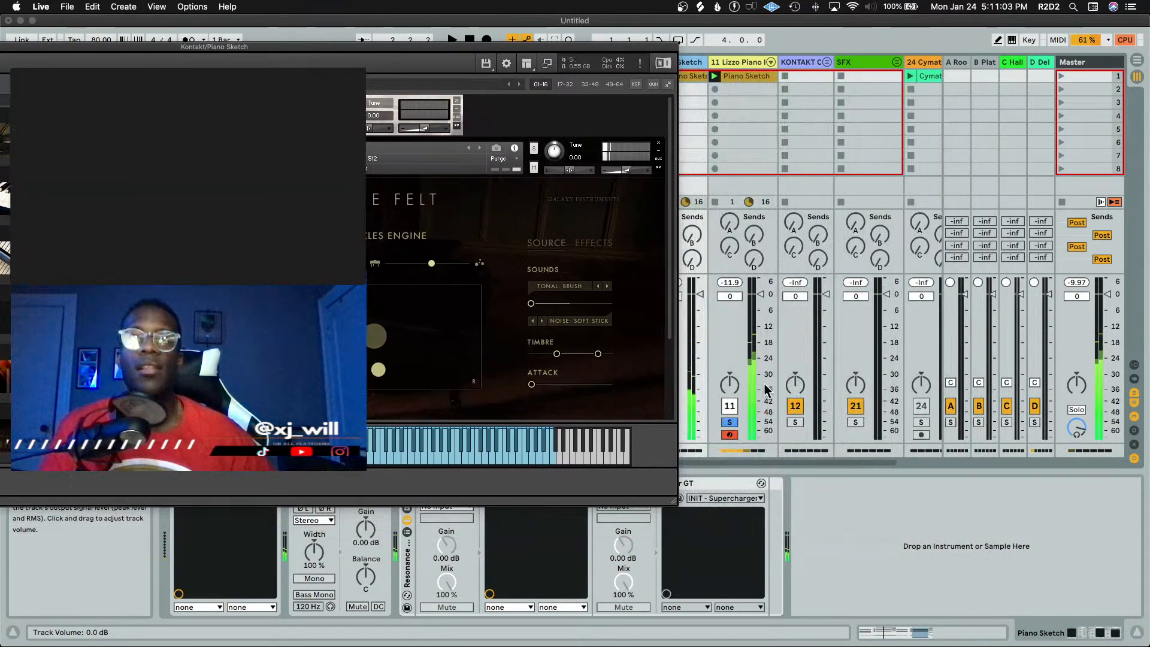
click(729, 423)
key(space)
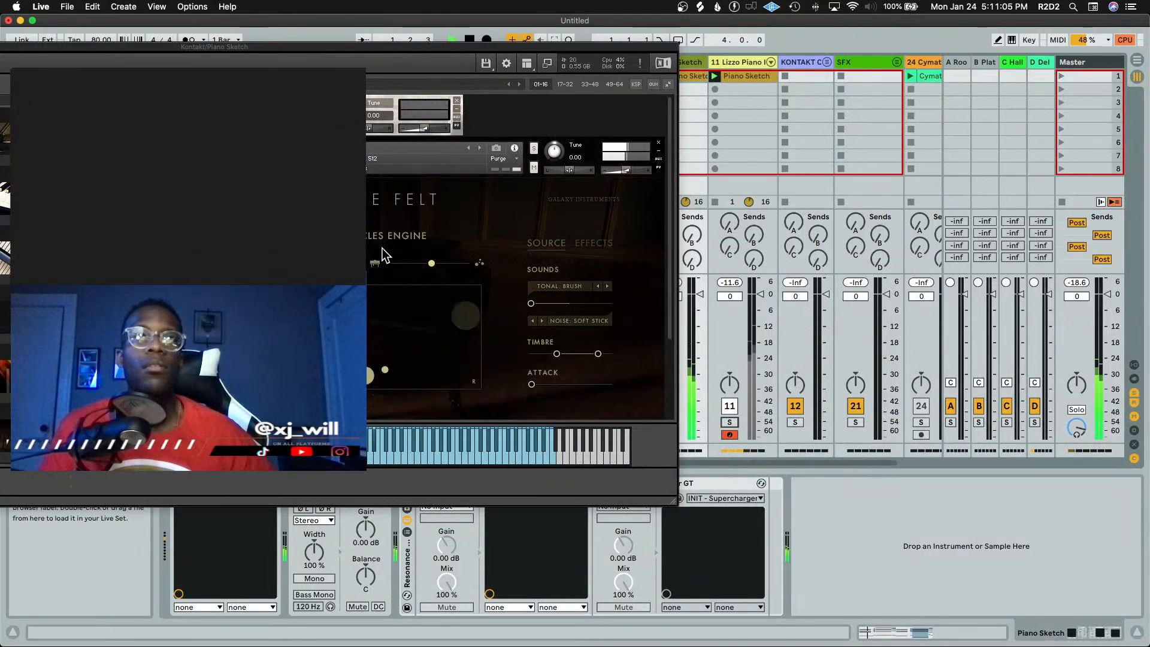
Nudge the NOIRE Felt Particles Engine mix slider slightly back toward the particles side
click(429, 264)
drag(433, 271, 440, 271)
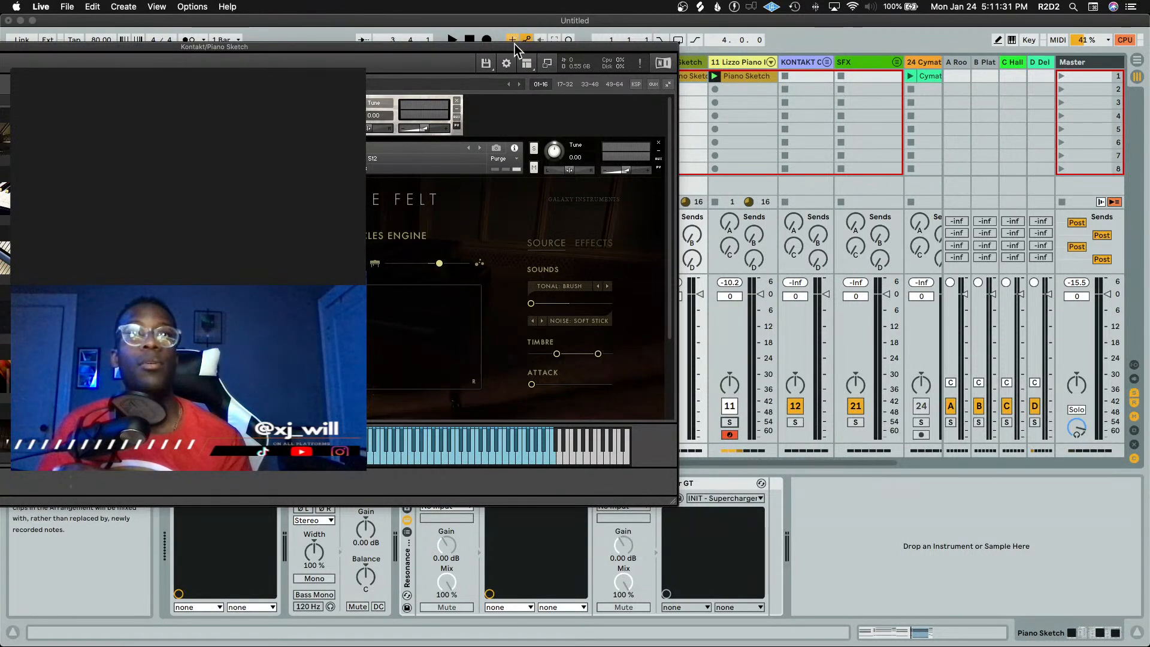
mouse_move(515, 46)
mouse_down()
mouse_move(534, 53)
mouse_move(520, 29)
mouse_move(460, 26)
mouse_move(501, 42)
mouse_up()
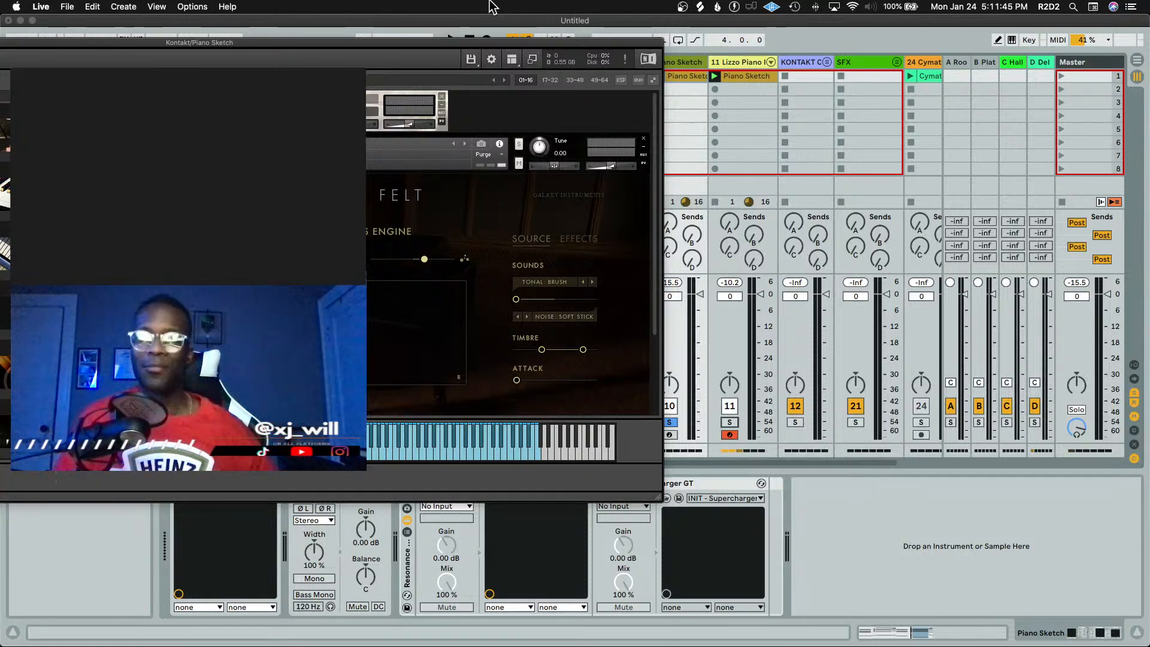
mouse_move(368, 41)
mouse_down()
mouse_move(706, 49)
mouse_move(659, 50)
mouse_up()
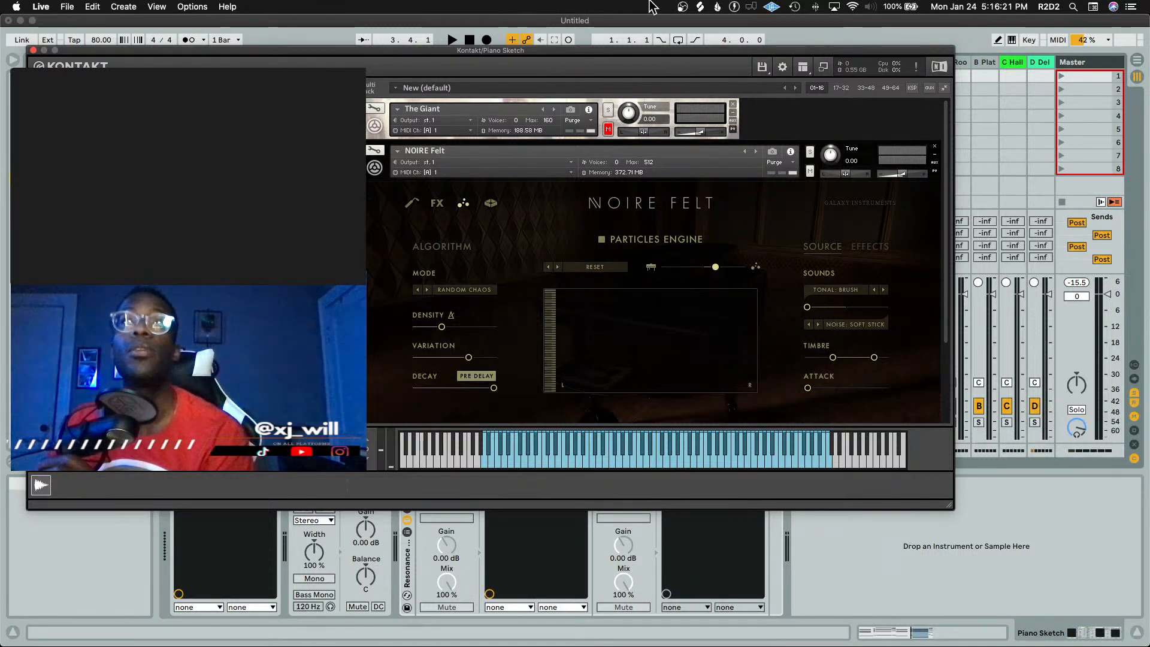
Open the UAD Console from the menu bar and switch back to Live
click(772, 7)
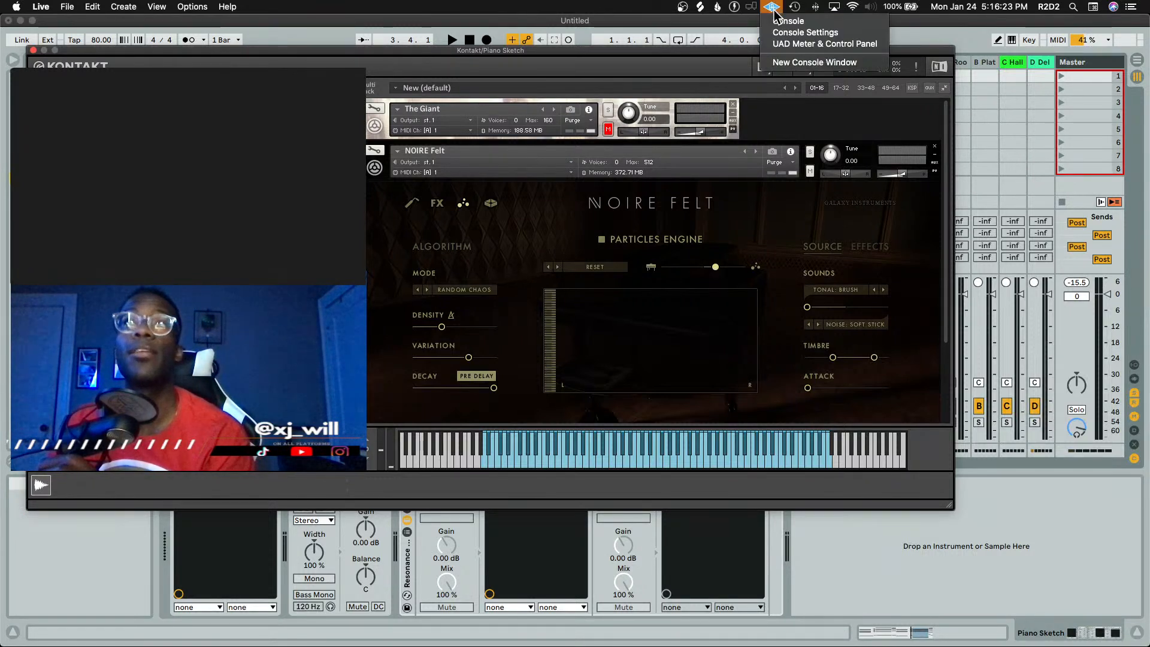
click(778, 21)
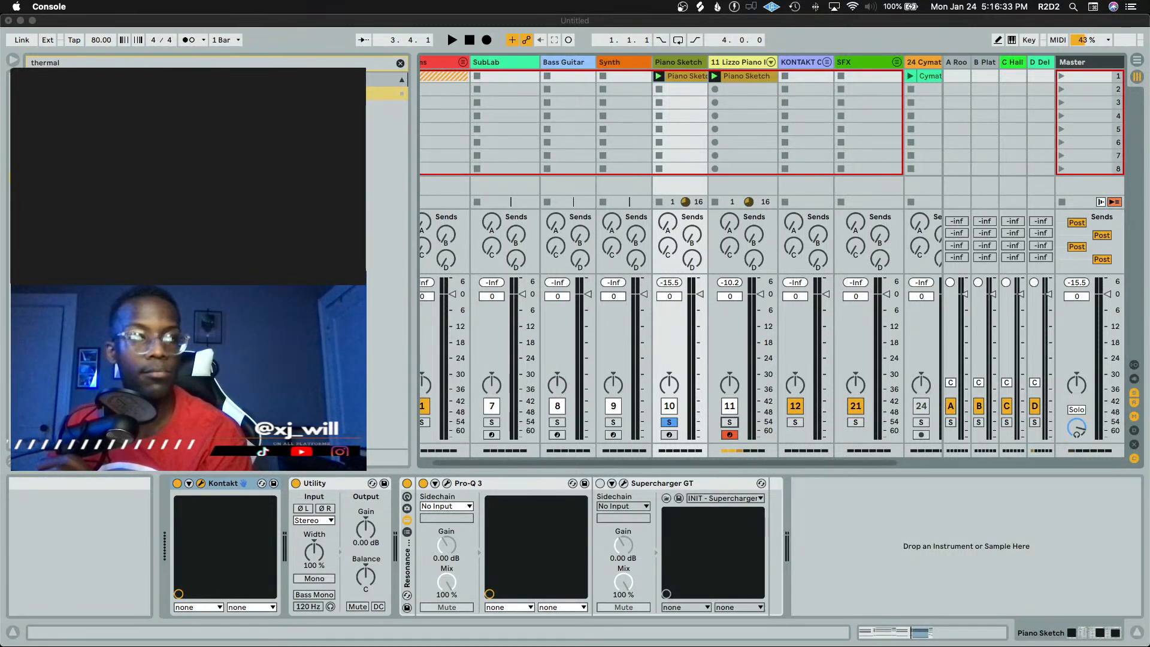
key(super+Tab)
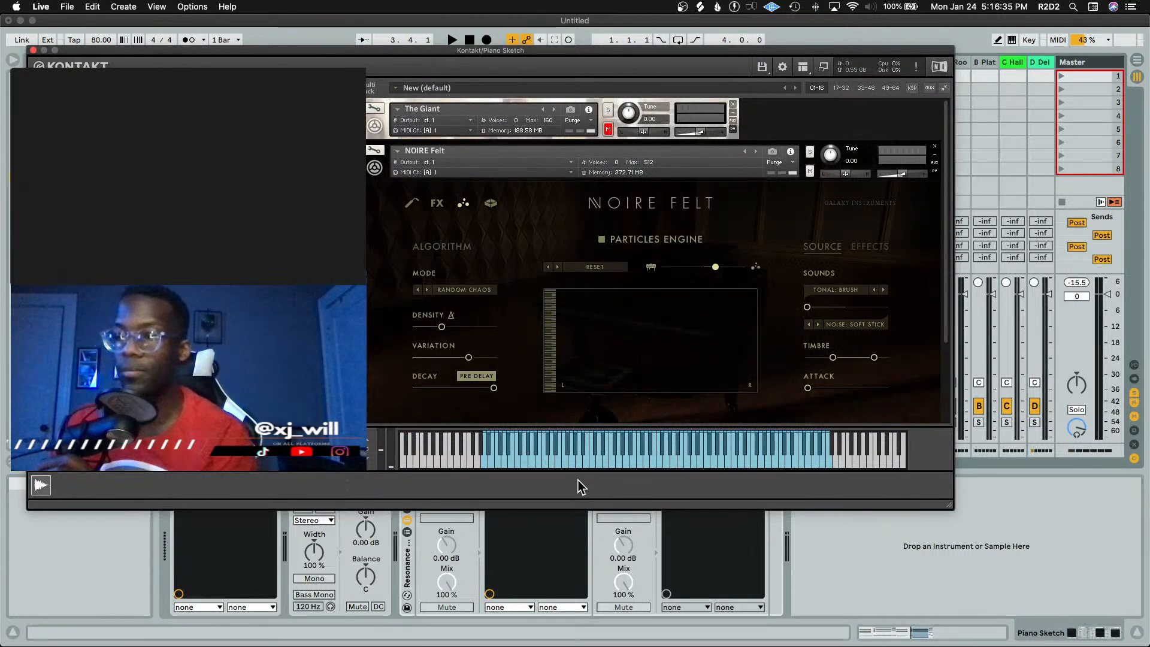
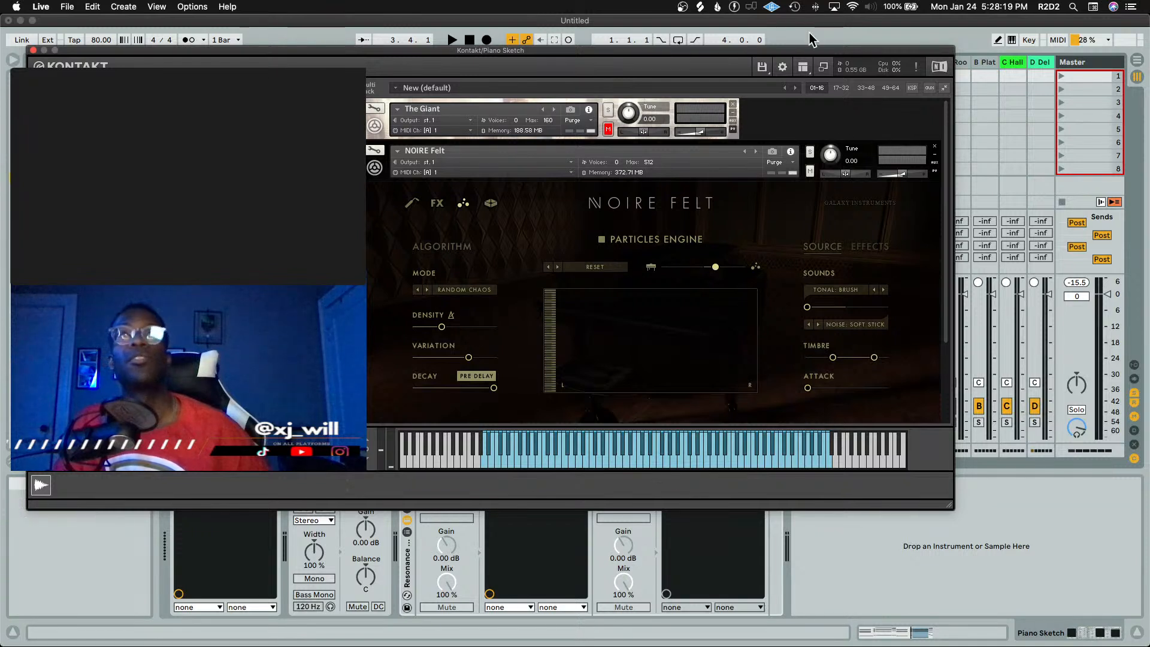
Stop playback, close the NOIRE Felt window, and bring up the Lizzo Piano II track's device chain
key(space)
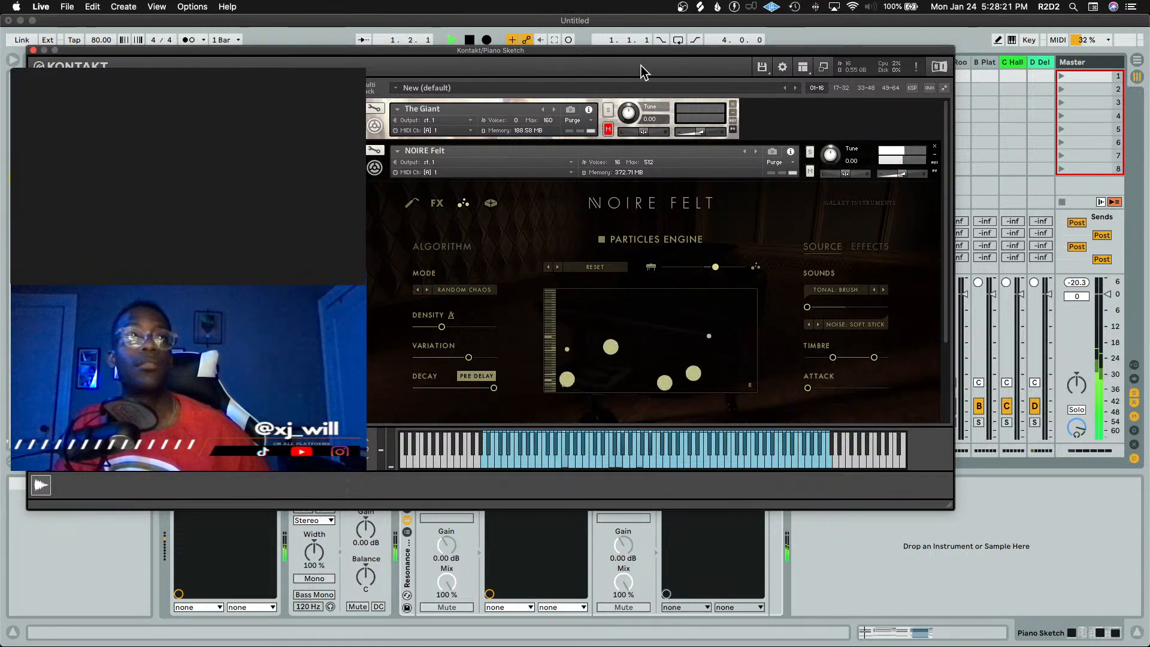
click(33, 51)
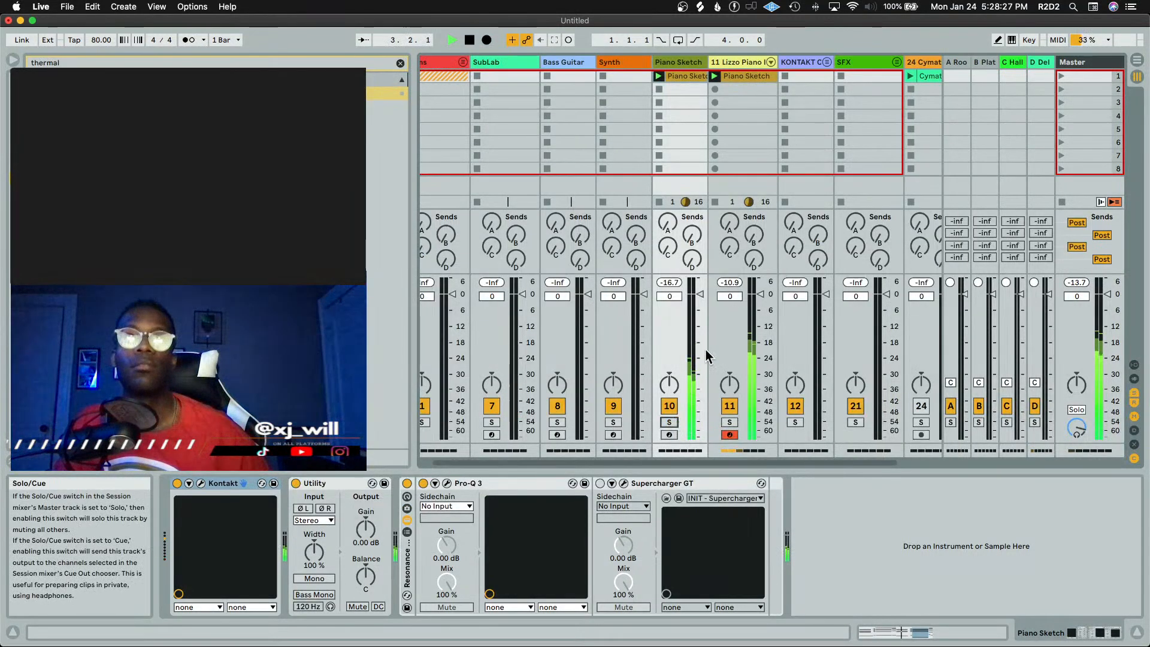
double_click(749, 81)
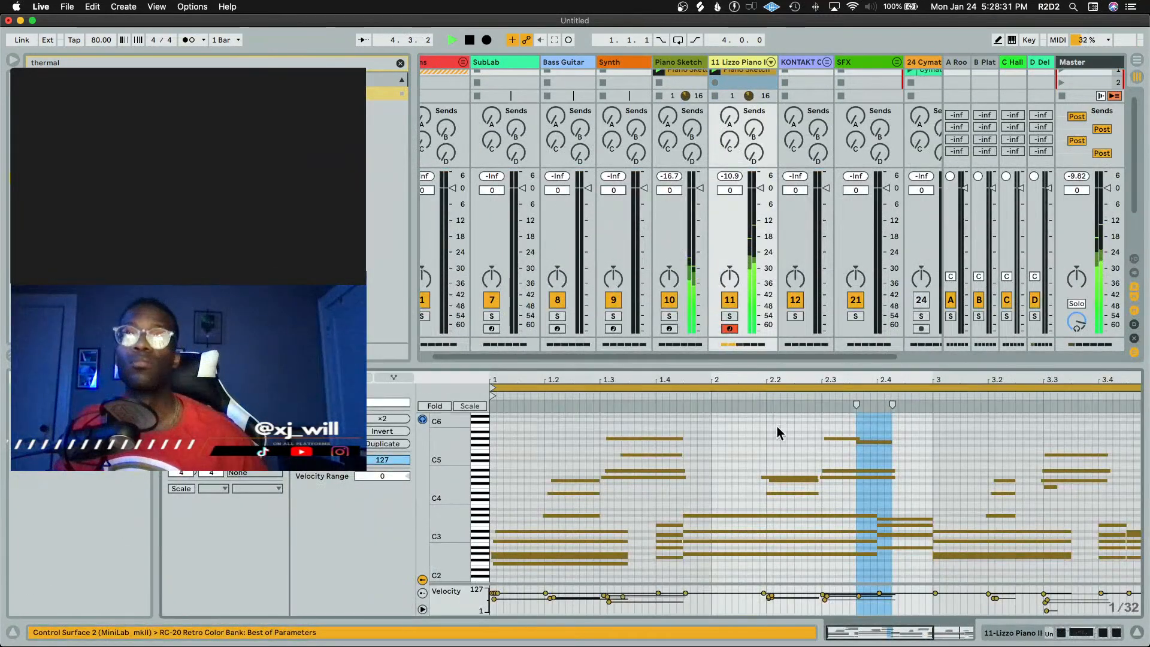
key(shift+Tab)
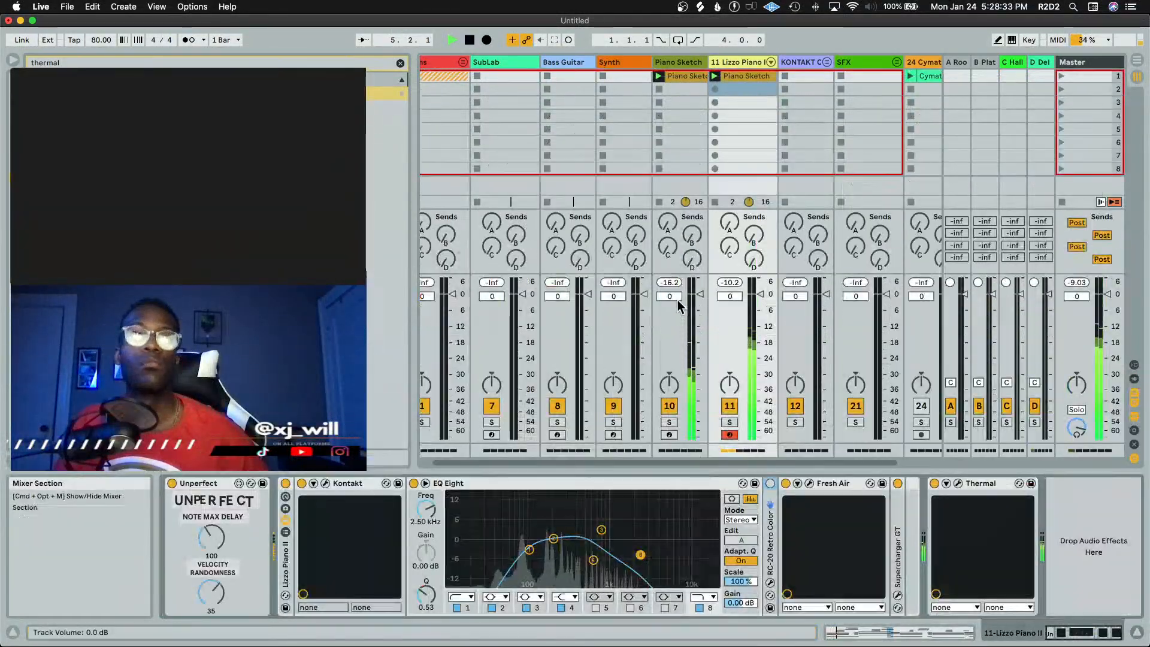
Solo the Lizzo Piano II track and pull EQ Eight band 3 down to about 267 Hz and -1.36 dB while playing
key(space)
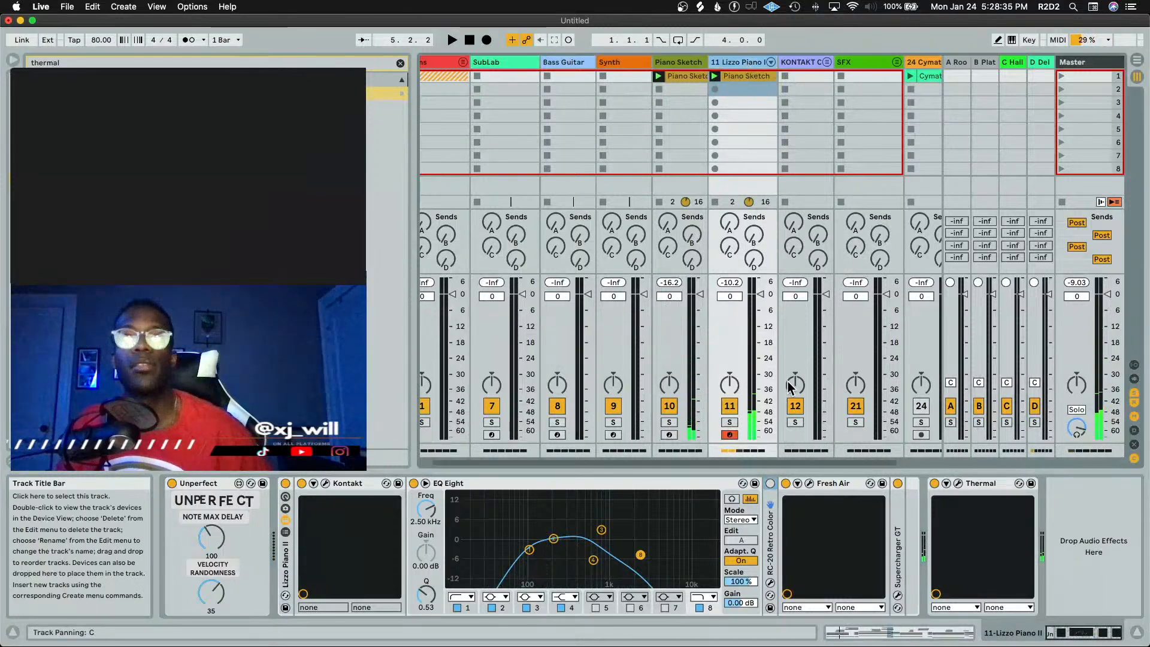
click(730, 422)
key(space)
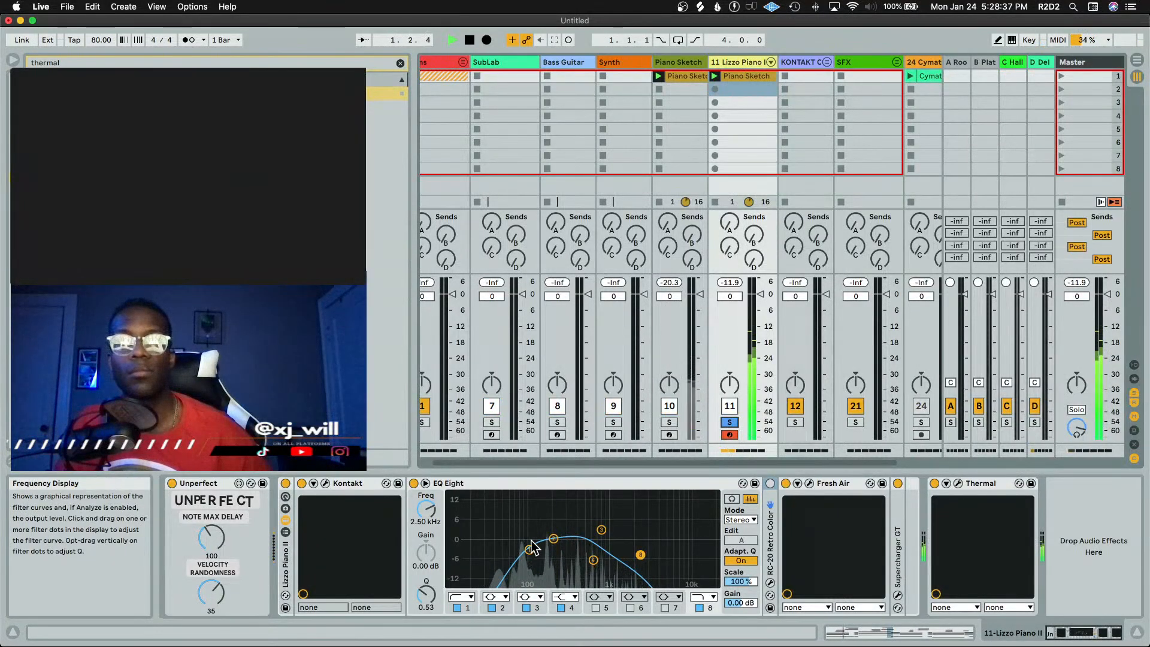
drag(602, 531, 563, 543)
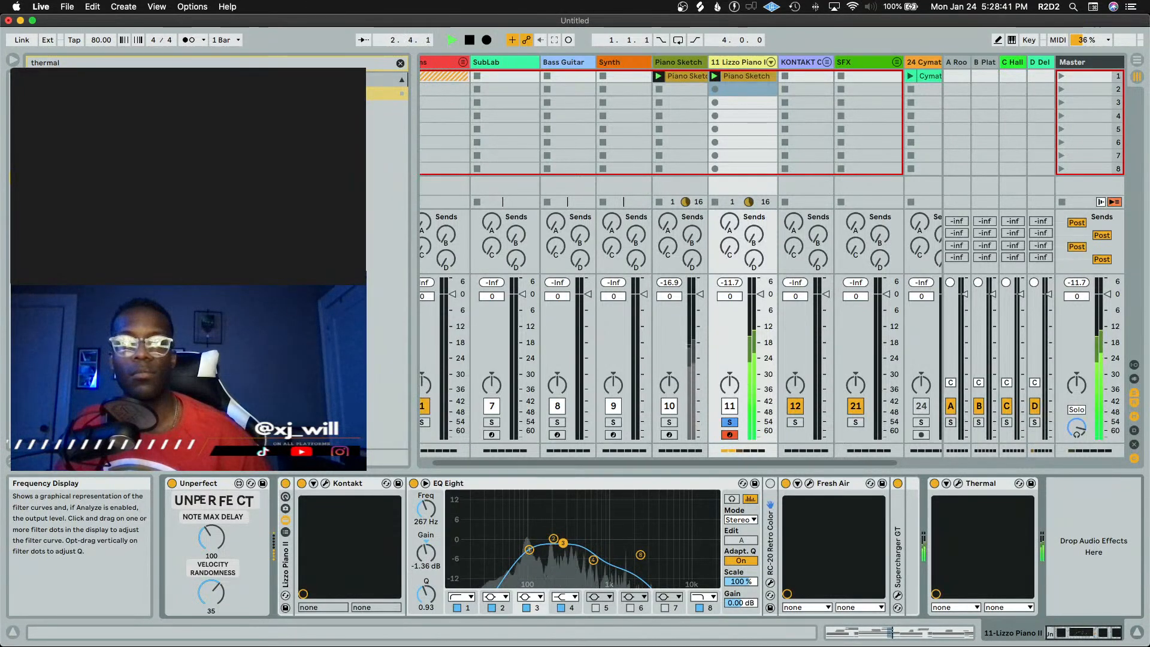
key(space)
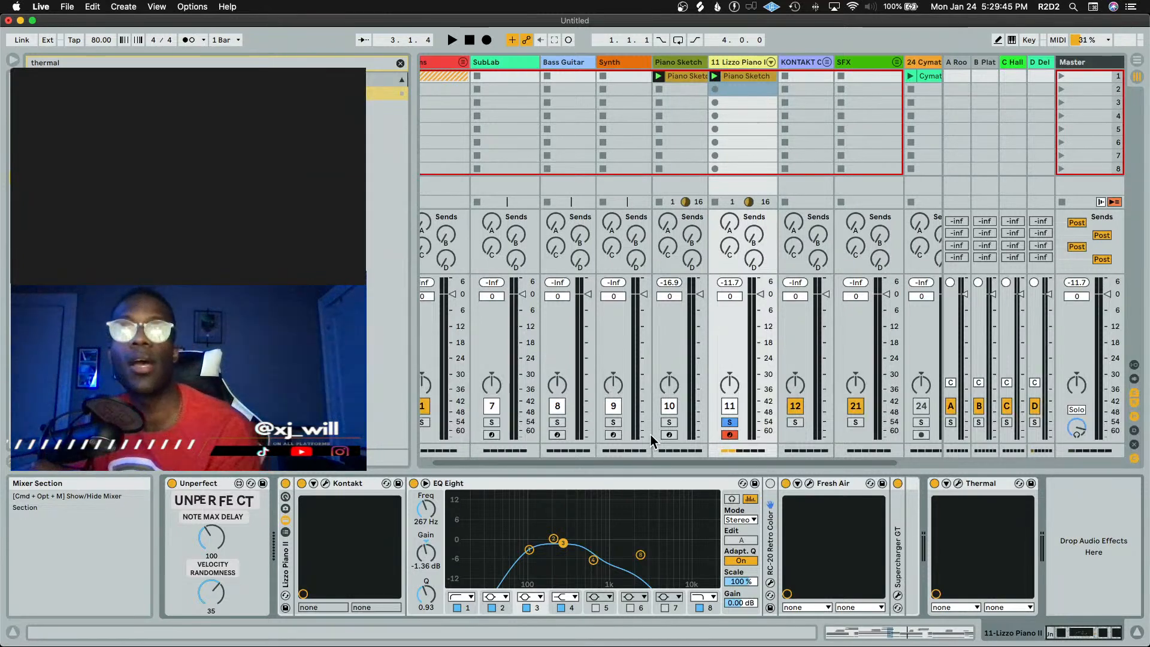
Delete the effect rack holding Beat Repeat, HalfTime, Effectrix and ShaperBox 2 from the end of the Lizzo Piano II chain
click(739, 61)
click(1063, 510)
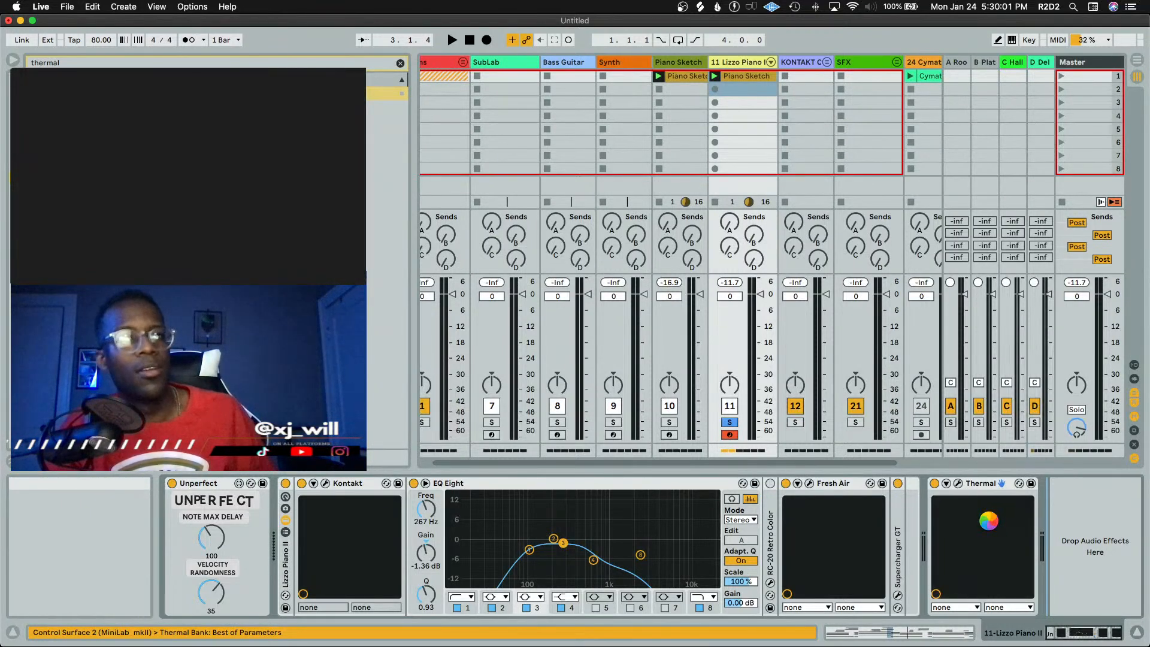
scroll(991, 522, right, 4)
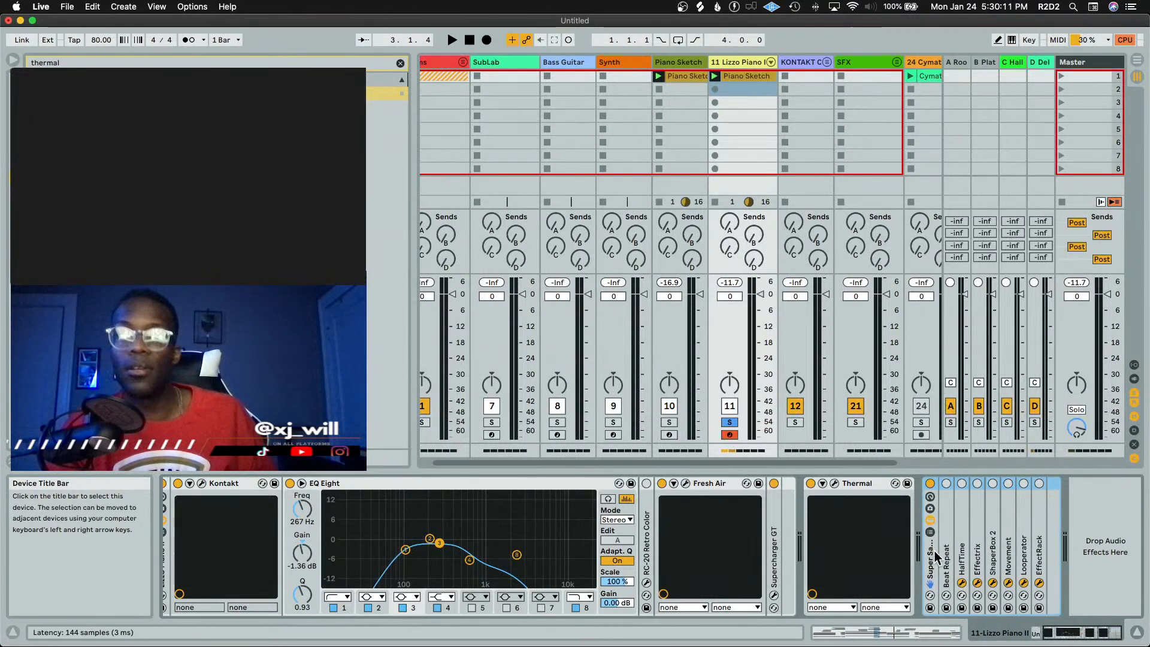
key(Delete)
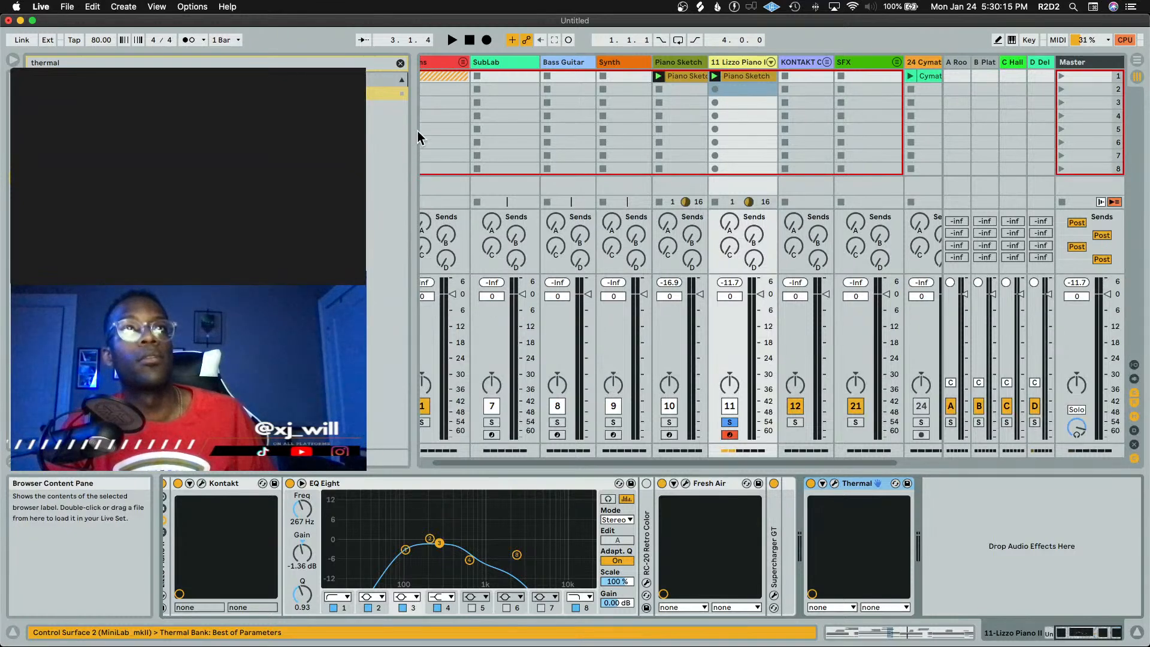
Clear the browser's thermal search and unsolo the Lizzo Piano II track, playing back the mix
drag(418, 130, 366, 127)
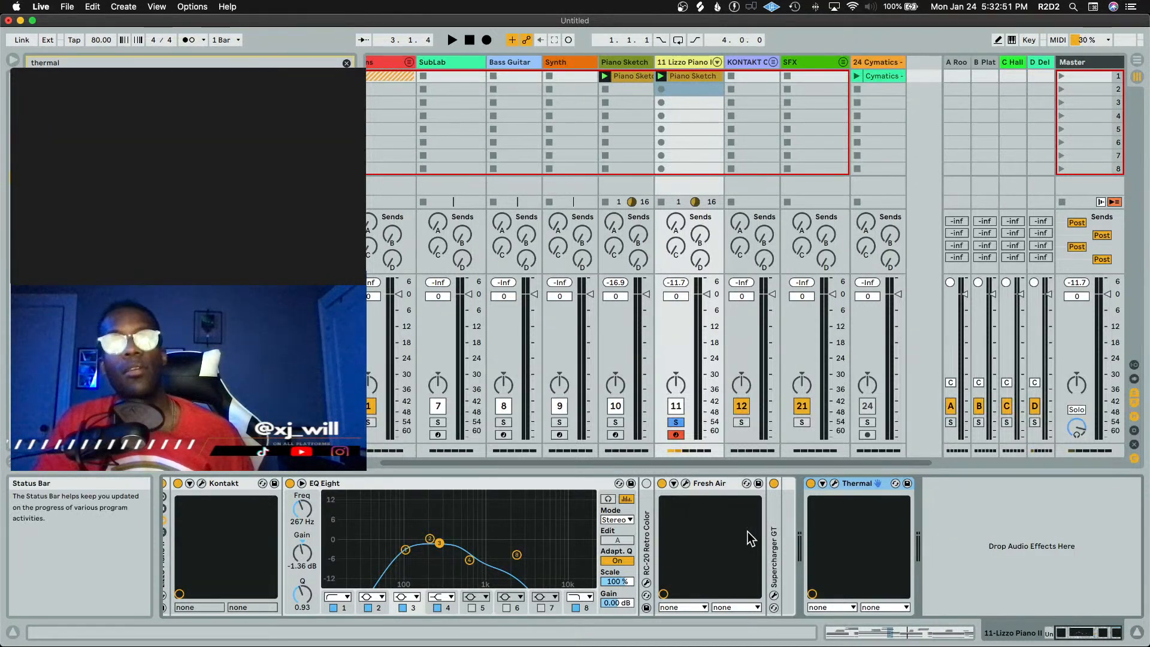
key(space)
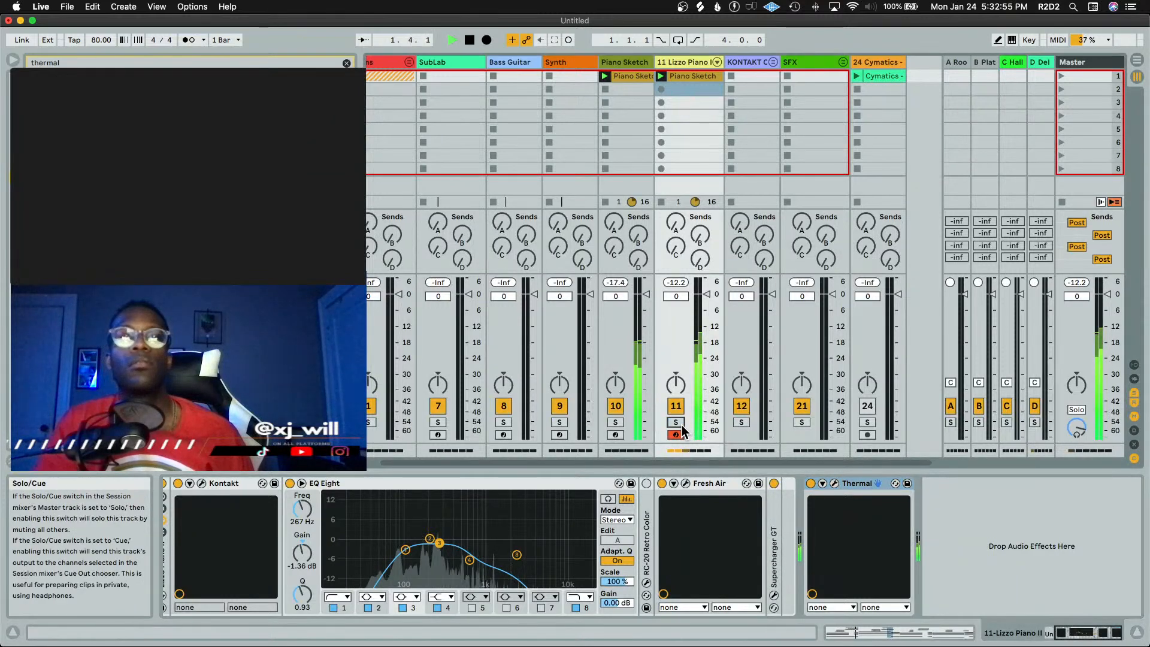
click(346, 63)
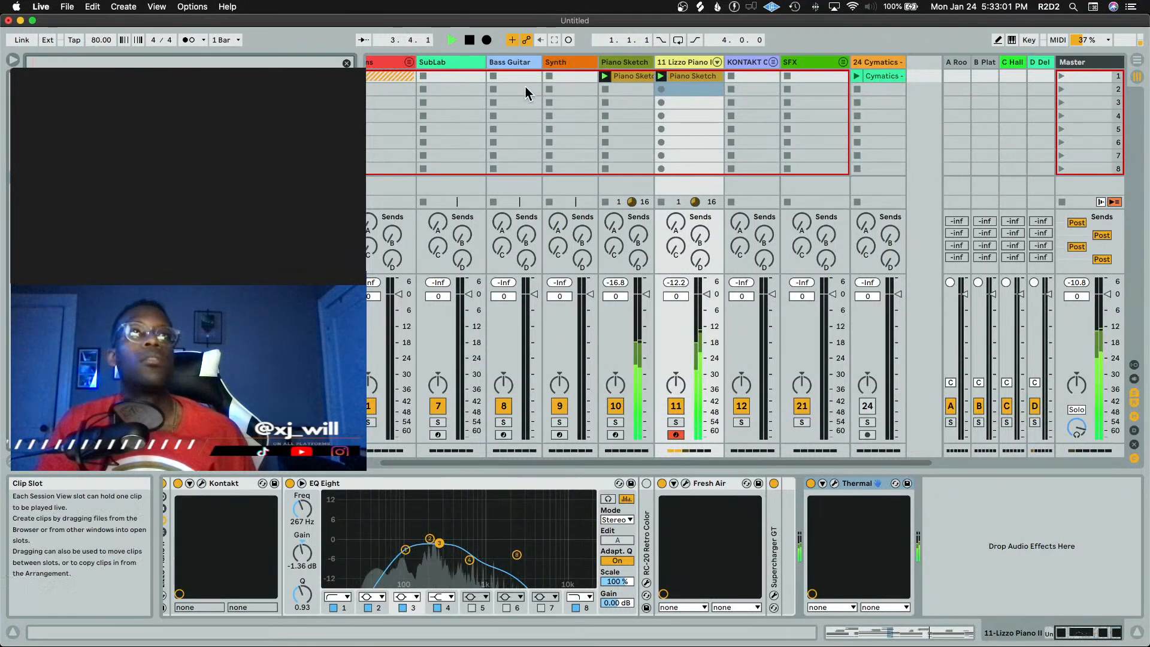
click(668, 61)
key(space)
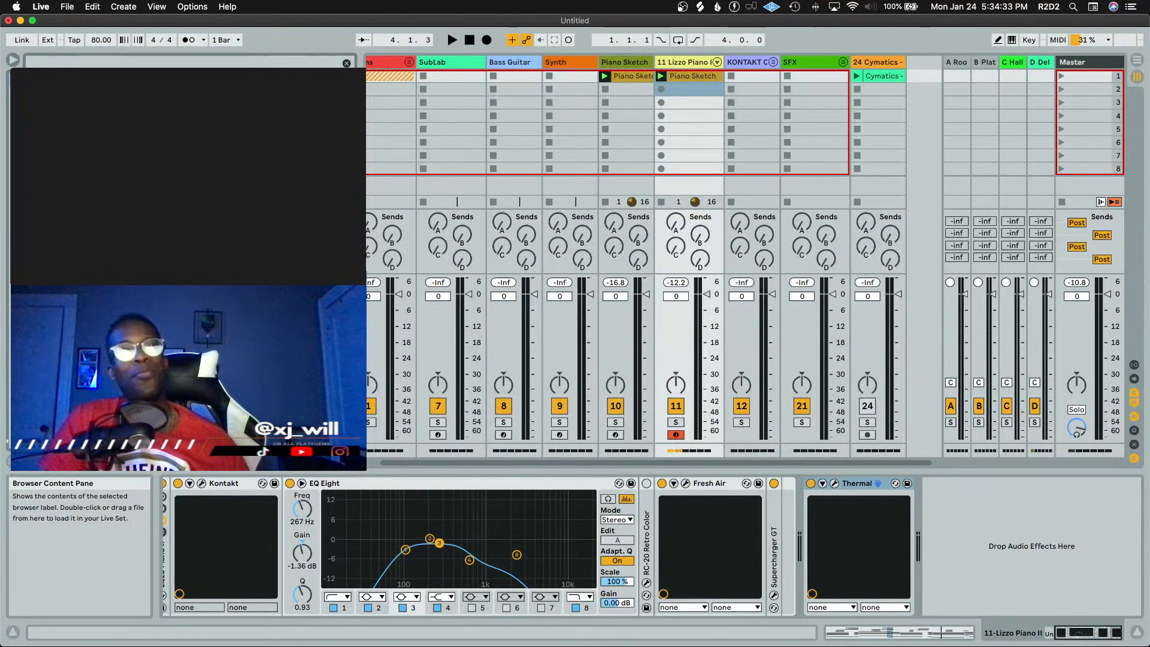
Open the Lizzo Piano II clip and move the high G5 note one step later to start at 2.3.4
drag(365, 157, 337, 157)
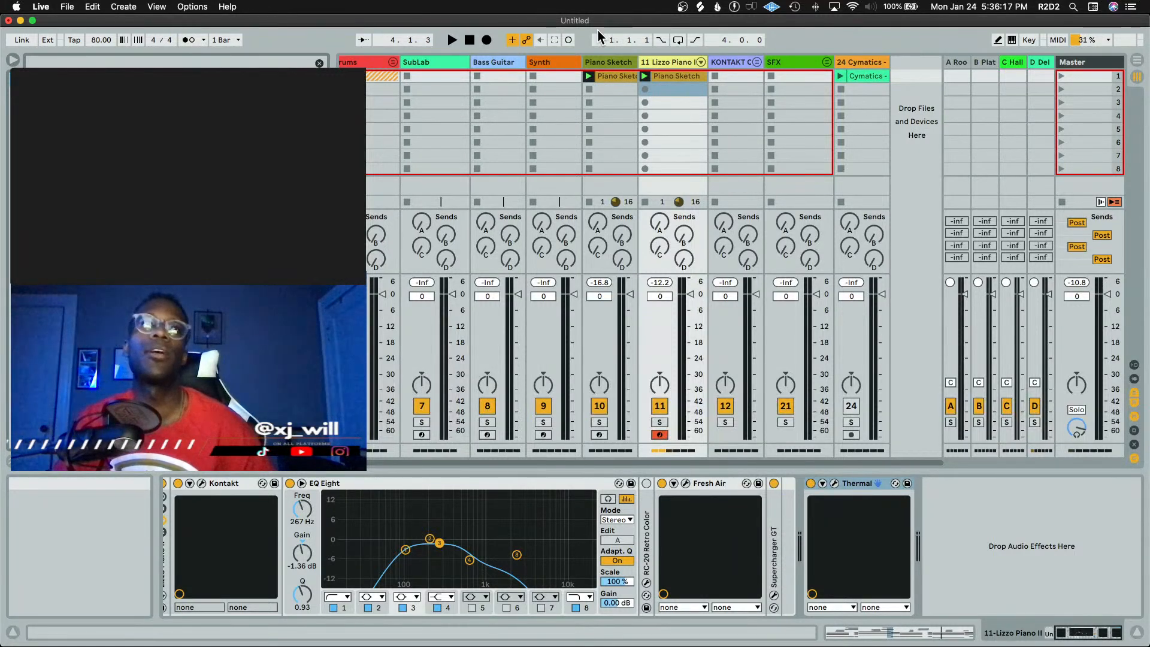
key(space)
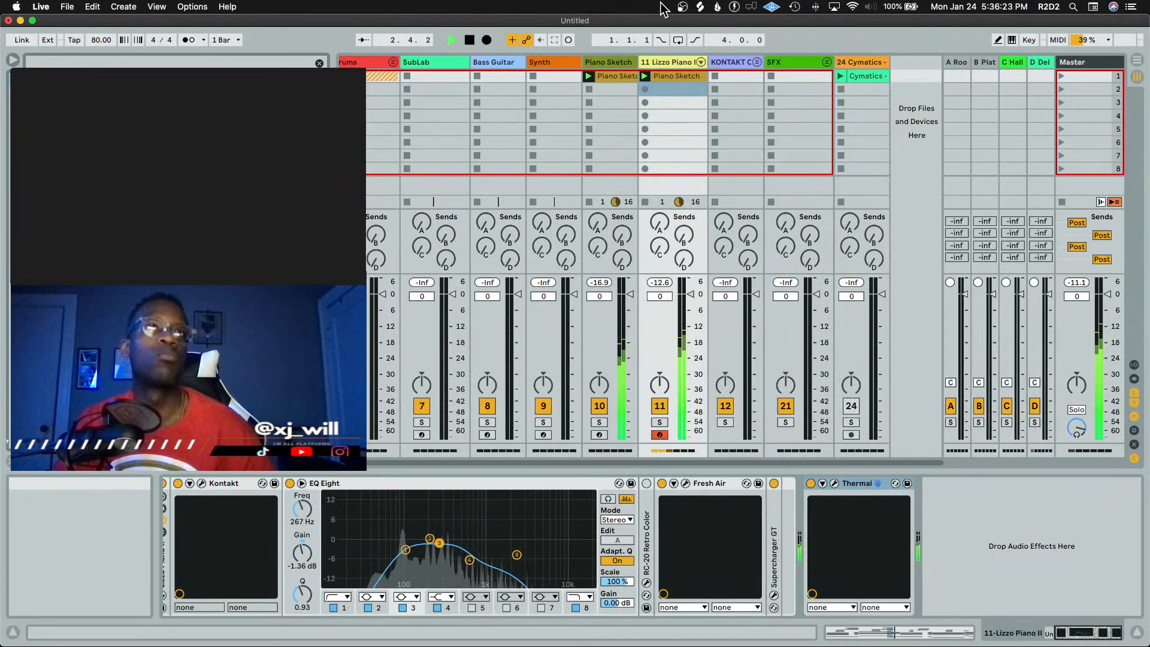
double_click(678, 73)
key(space)
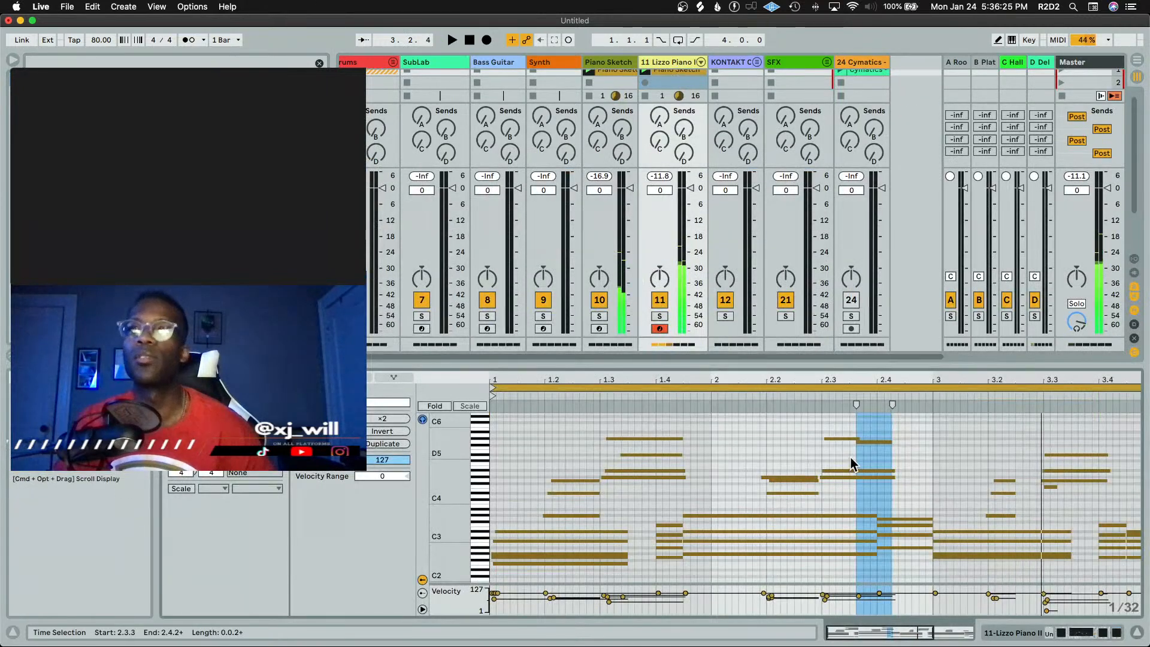
click(875, 439)
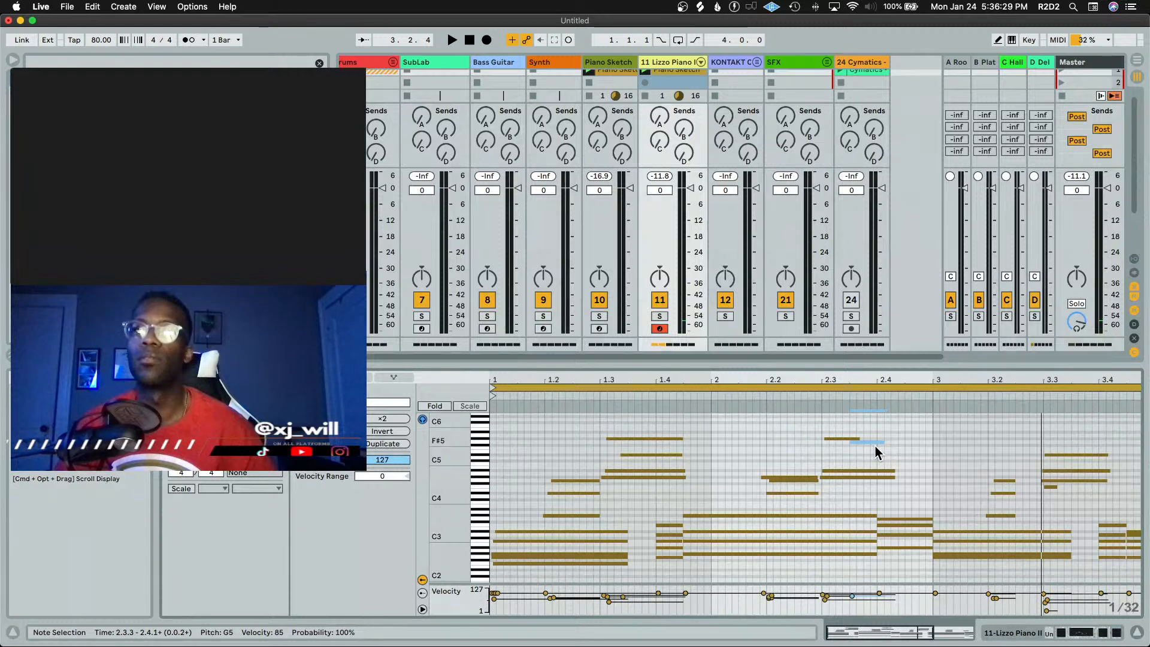
key(Left)
click(816, 393)
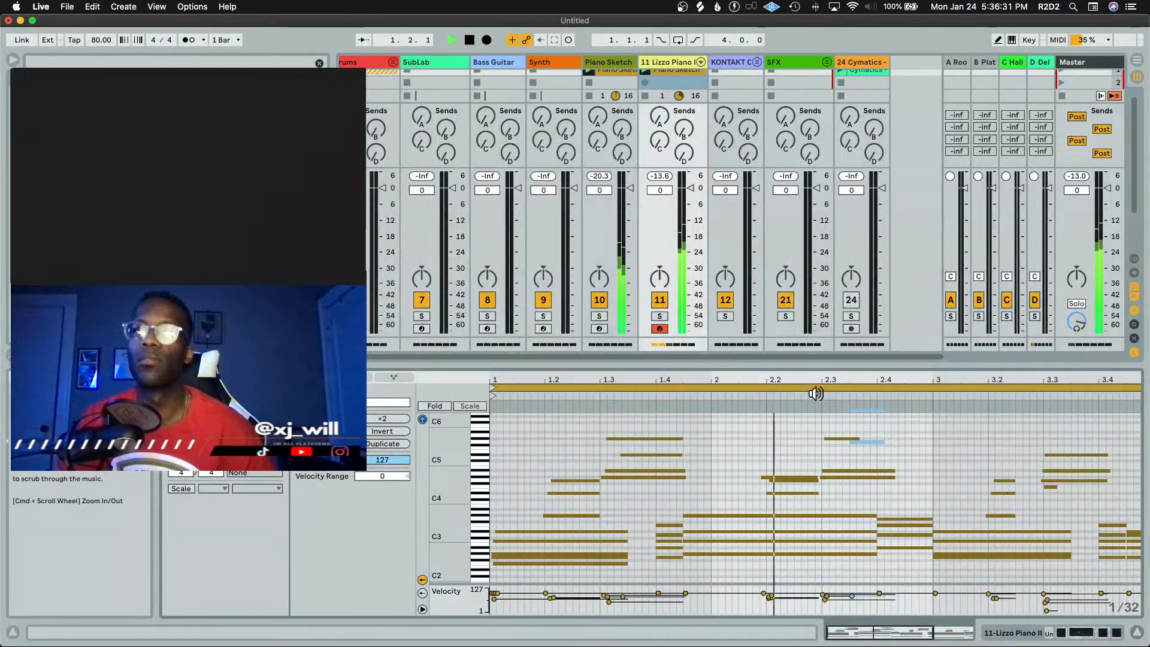
key(space)
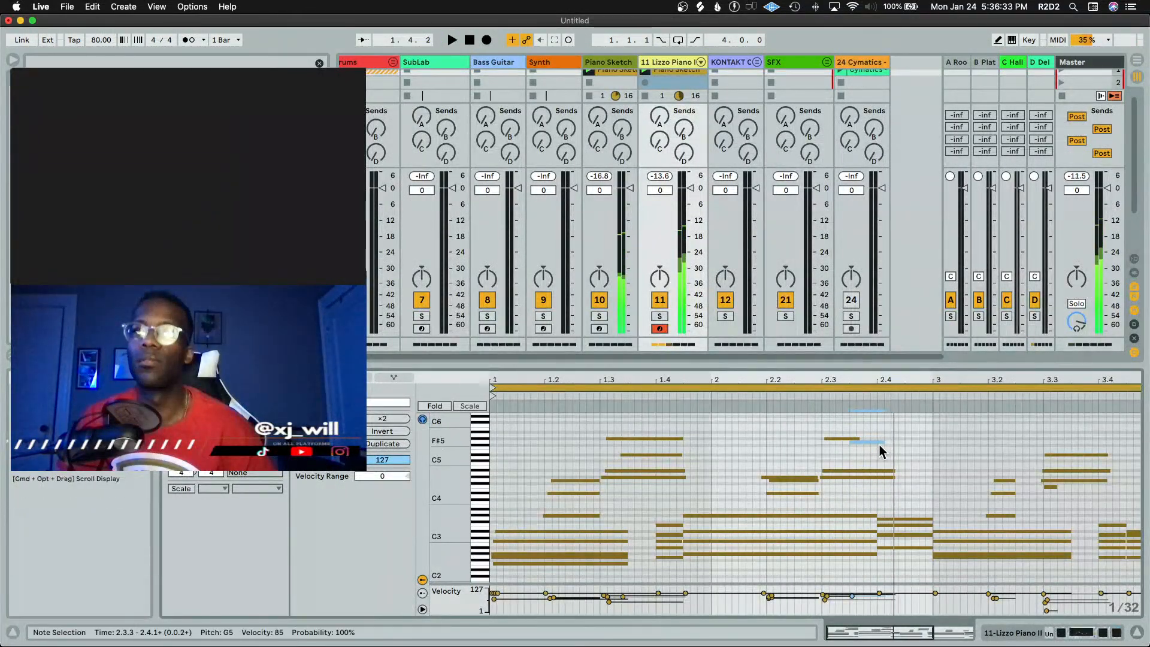
drag(880, 441, 899, 441)
key(space)
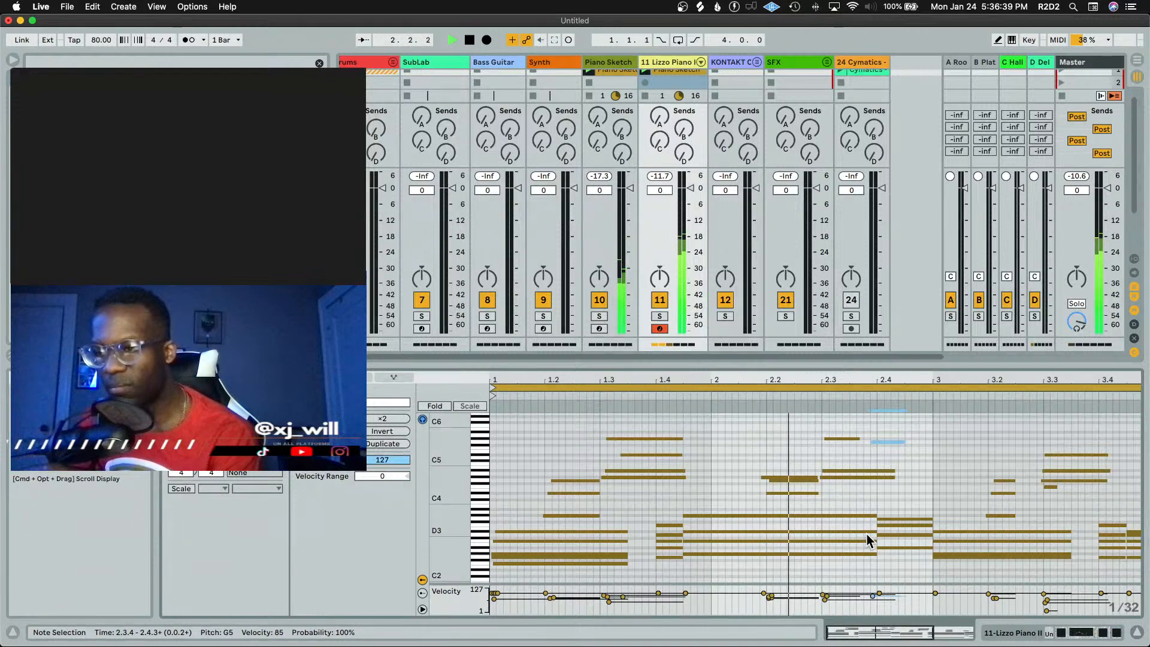
Play the edited phrase, return to the device chain, and switch off the Fresh Air effect
key(space)
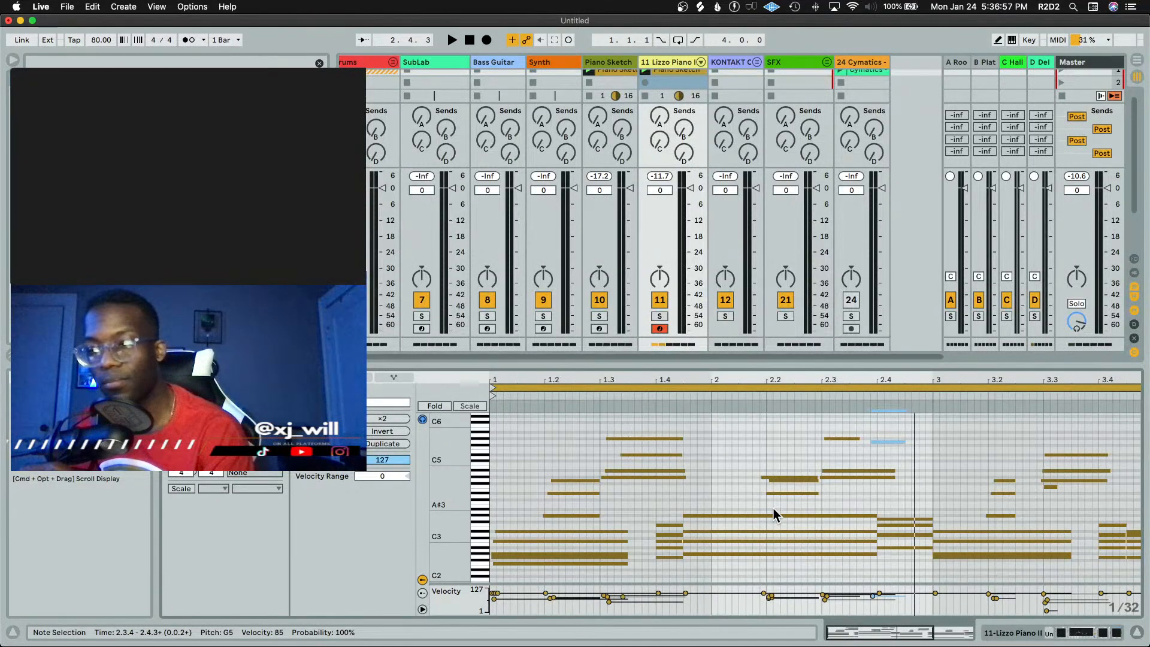
key(space)
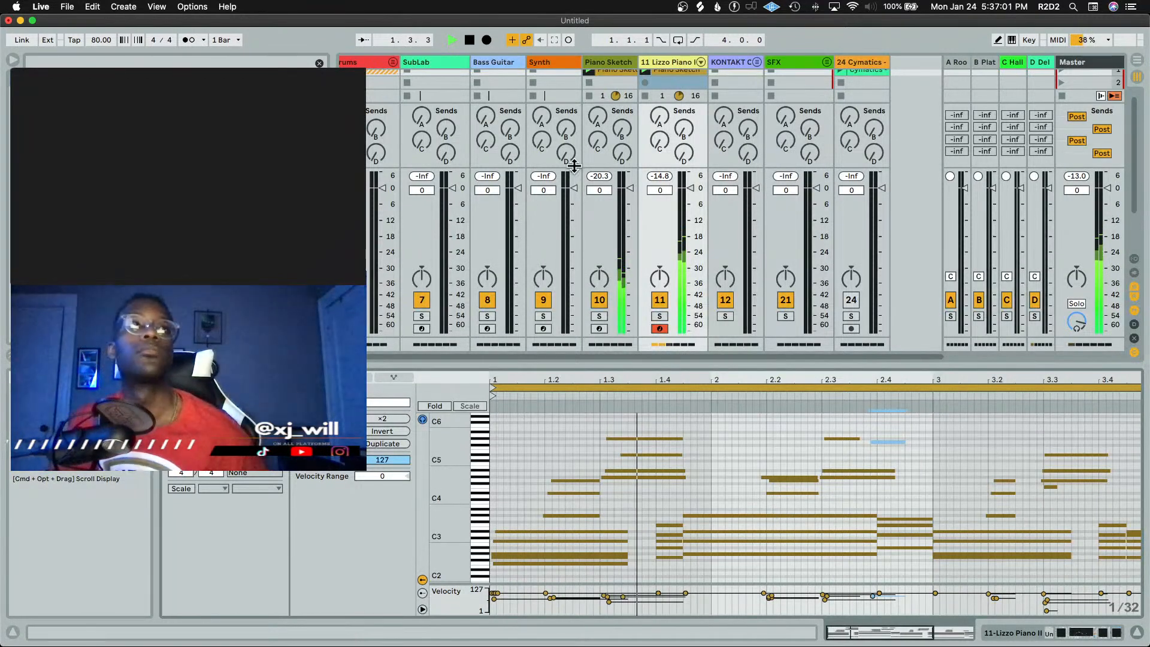
key(space)
key(shift+Tab)
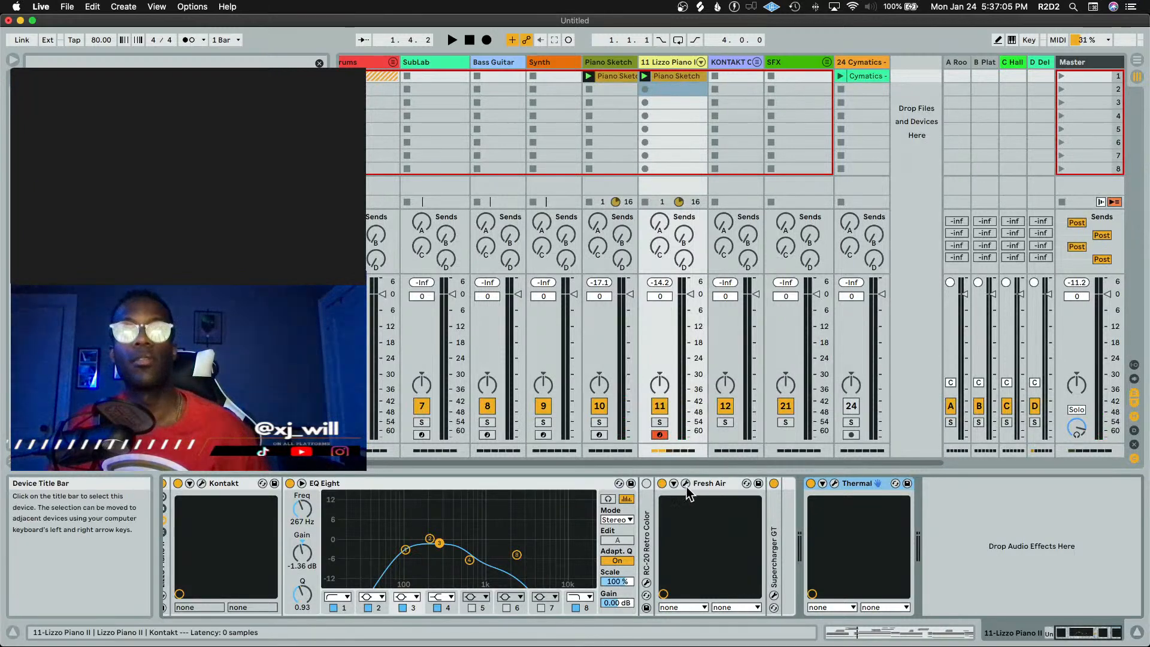
click(662, 483)
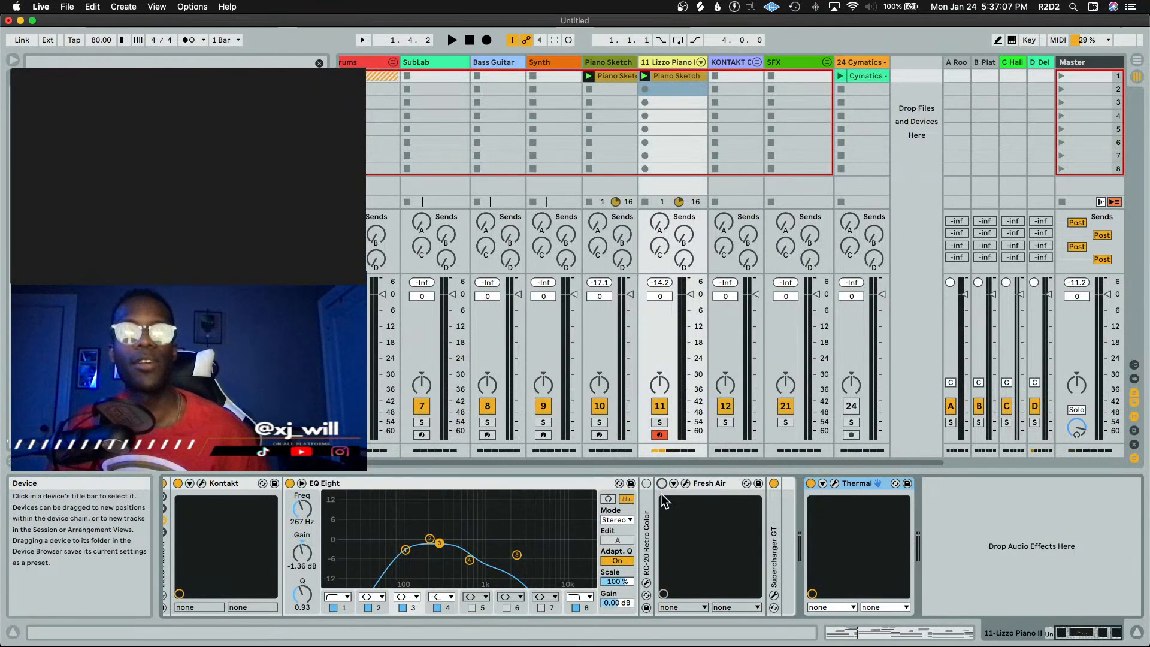
key(space)
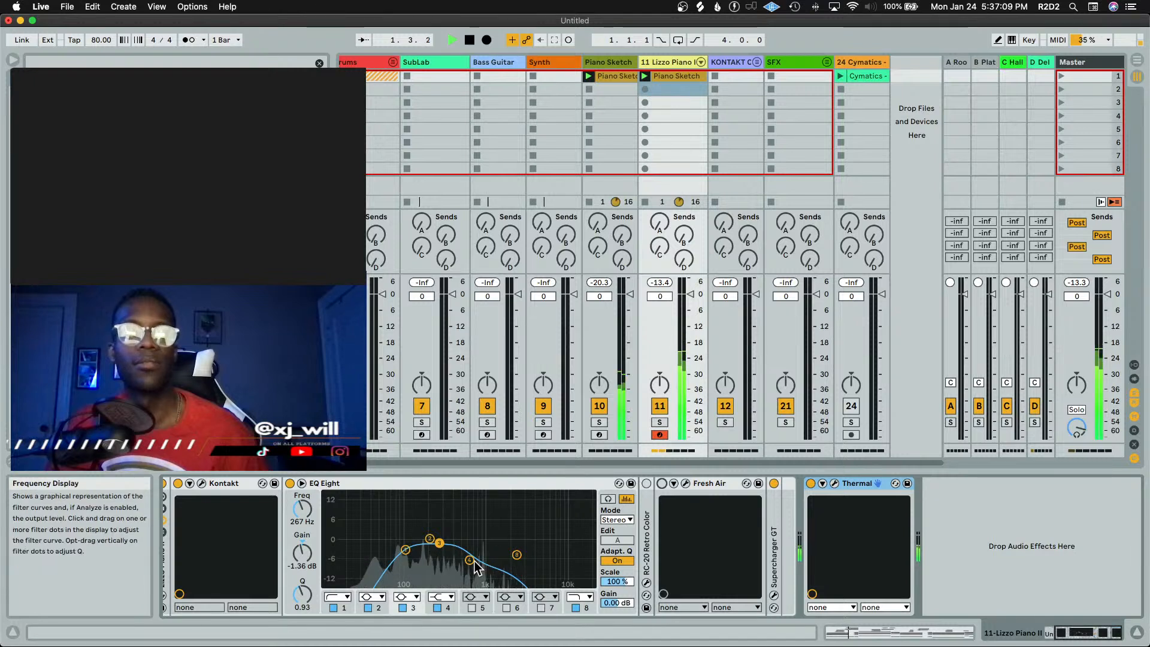
Move EQ Eight band 5 down to about 825 Hz and play back the result
click(834, 483)
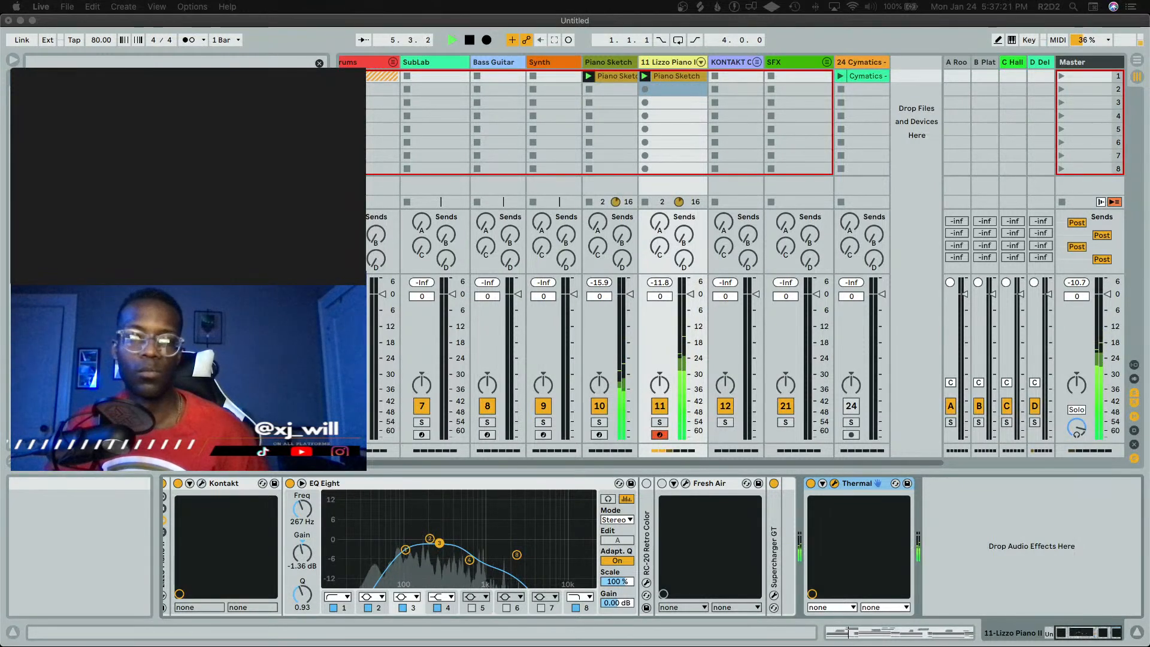
key(super+w)
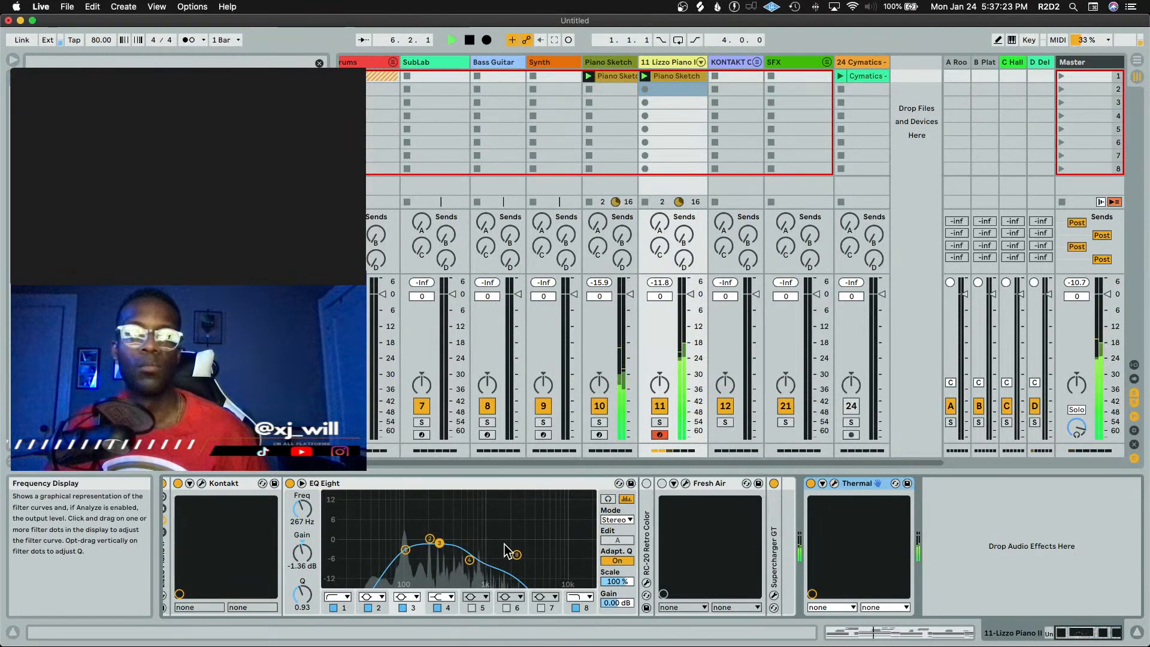
drag(517, 555, 477, 550)
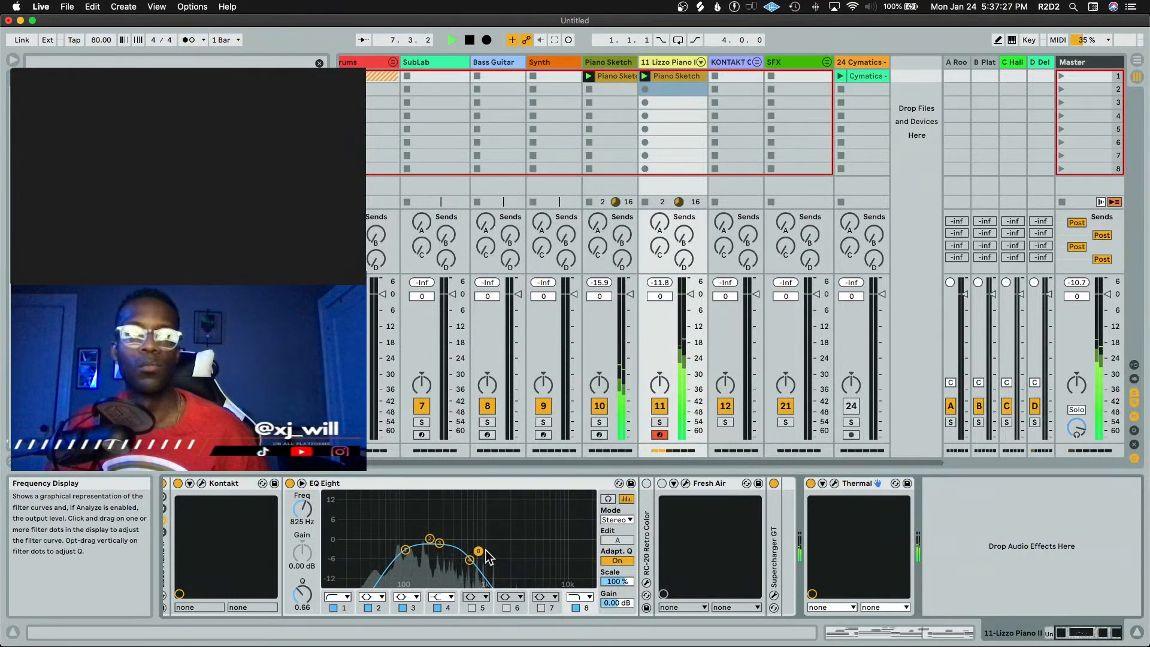
key(space)
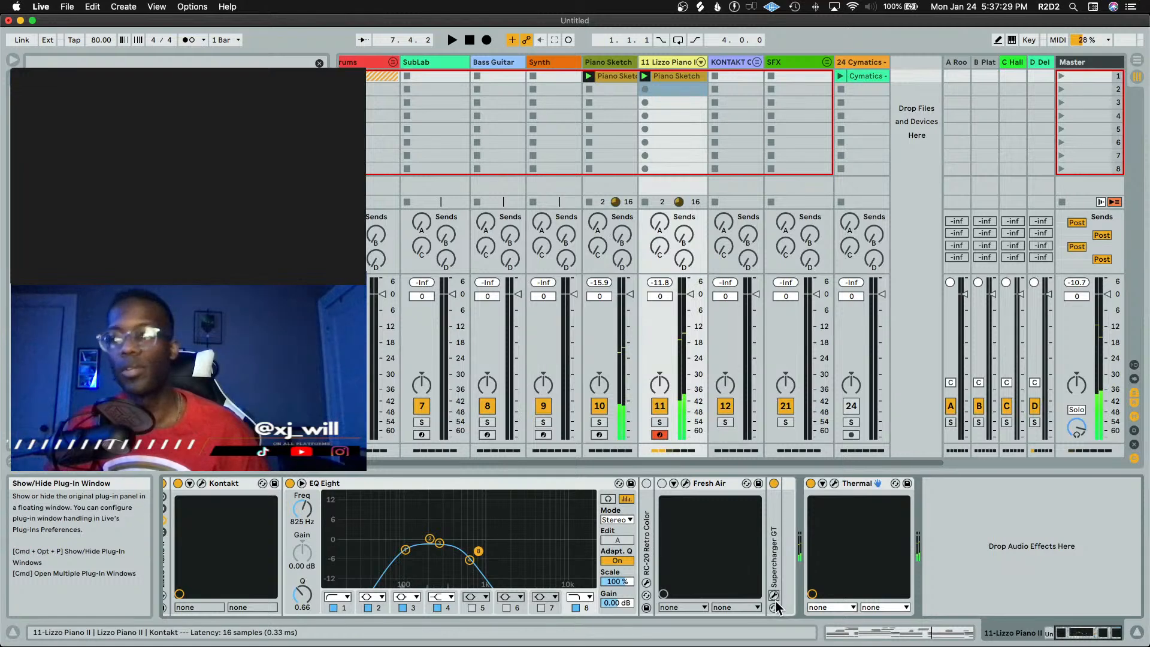
Open Supercharger GT and turn its Character knob down to about 8.40
click(774, 601)
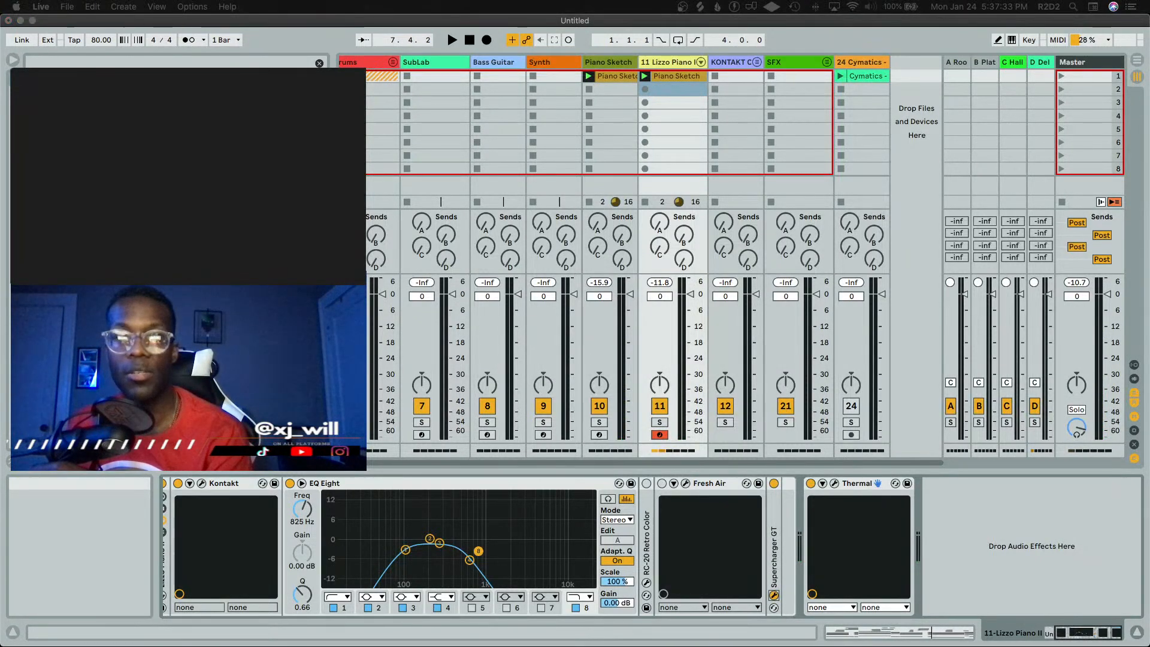
drag(858, 330, 857, 347)
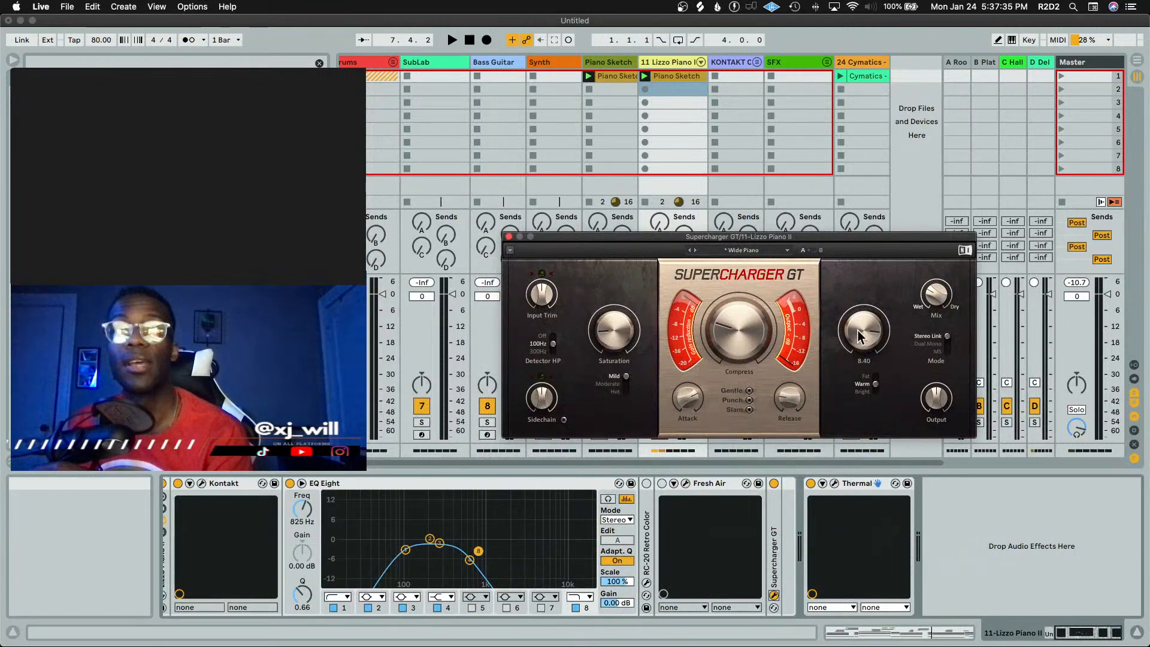
key(space)
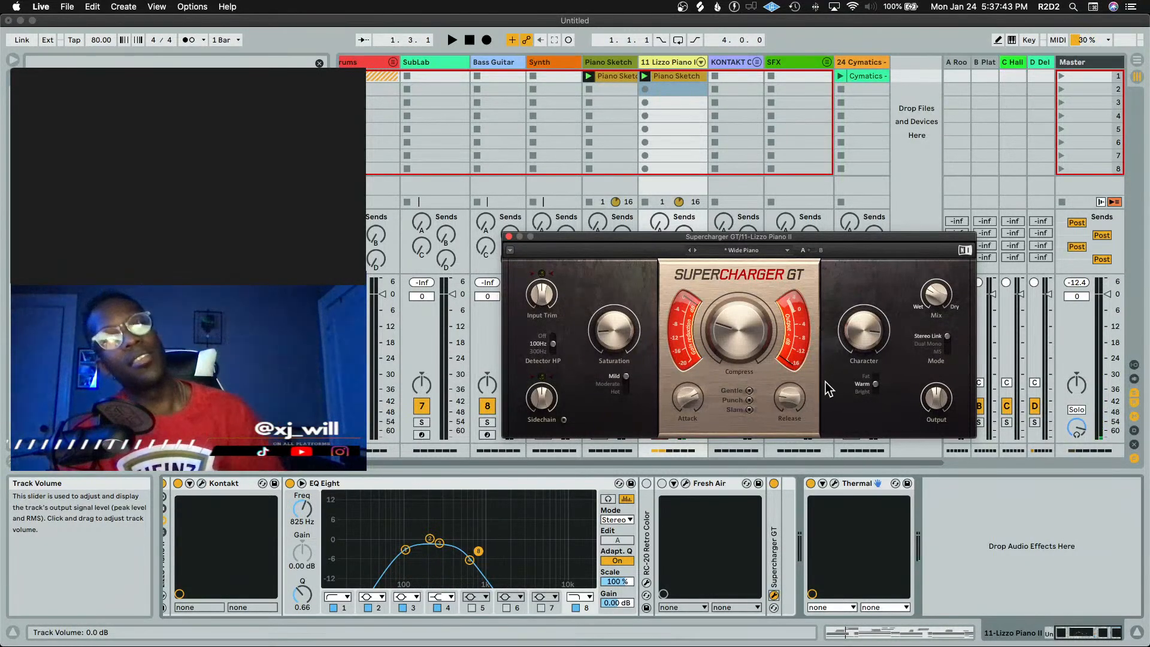
mouse_move(803, 403)
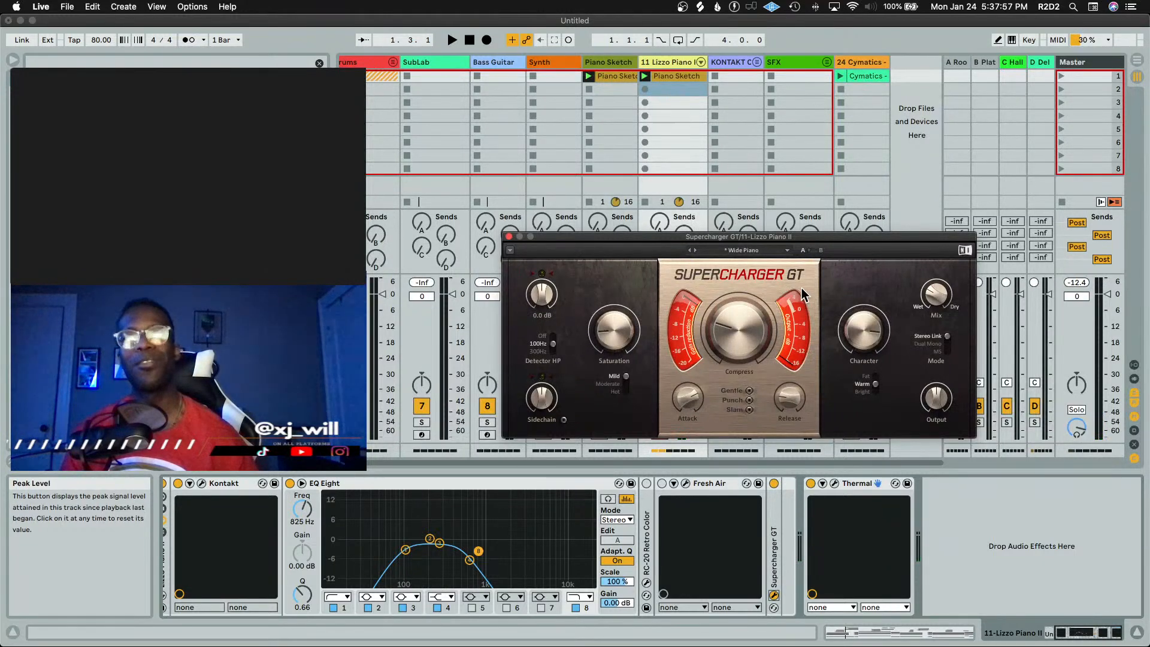
Close the Supercharger GT window and play back the piano parts to hear the changes
click(509, 238)
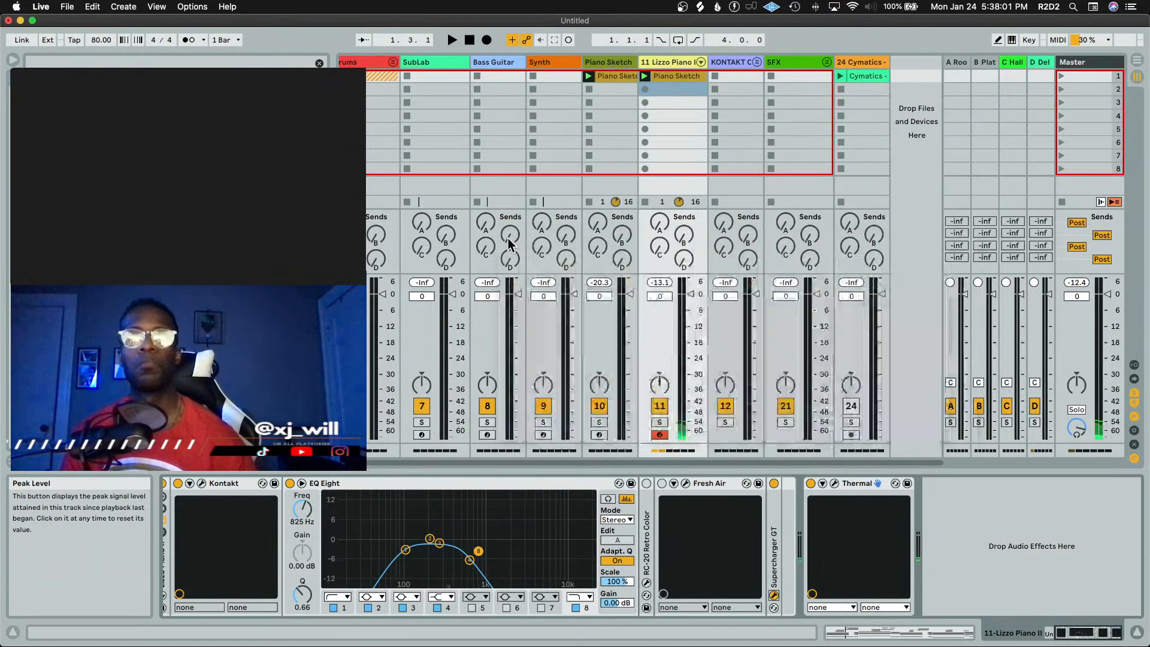
key(space)
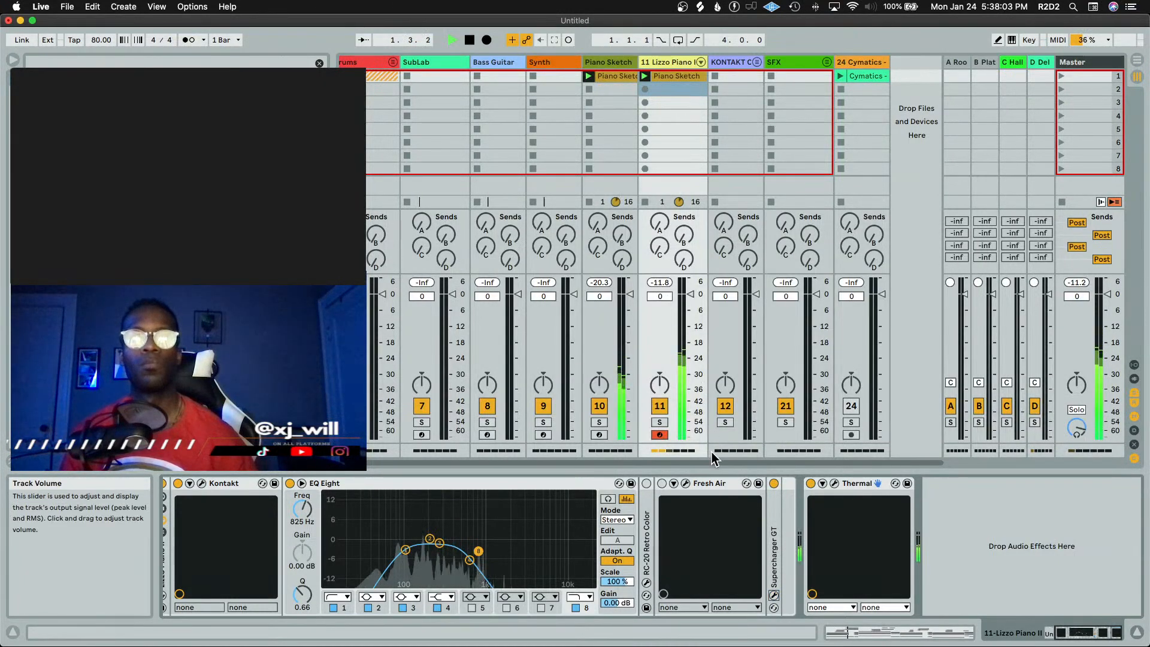
key(space)
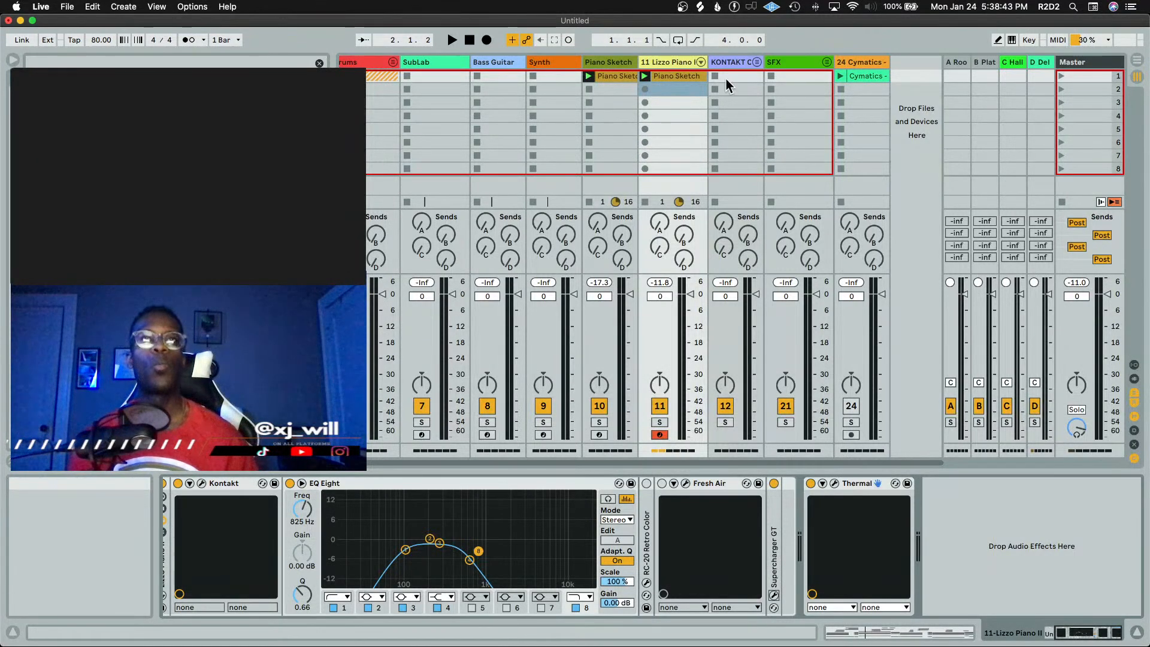
key(space)
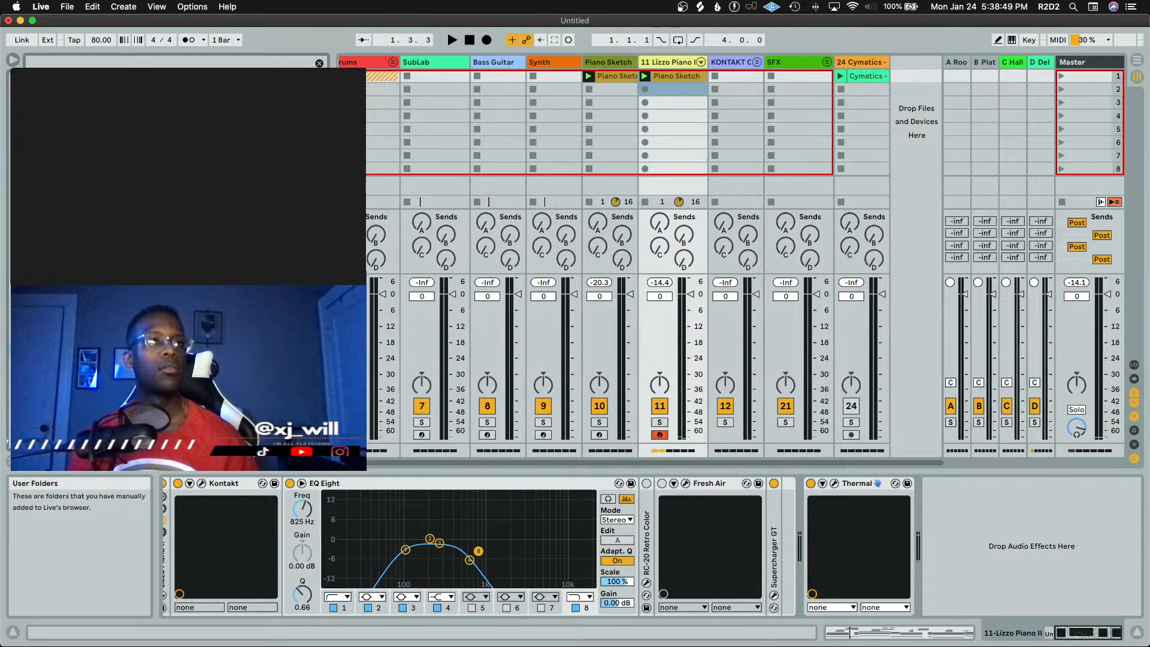
Search the browser for "kount" and place a THE_KOUN loop in the Main track's first clip slot, launching it
click(136, 62)
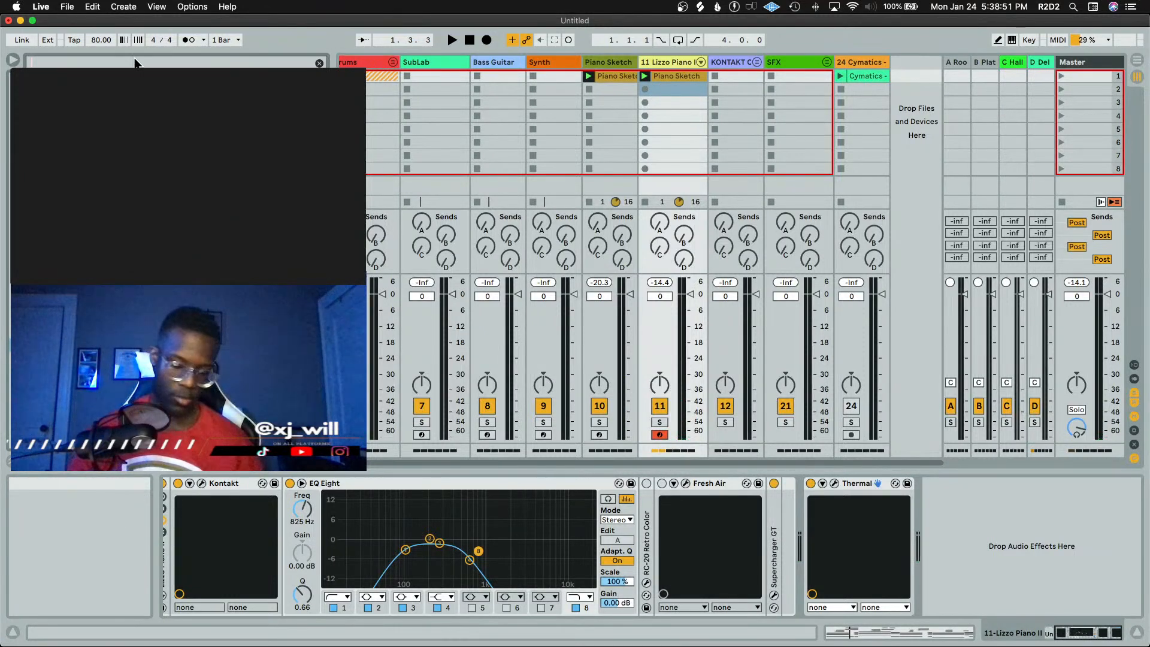
text(ko)
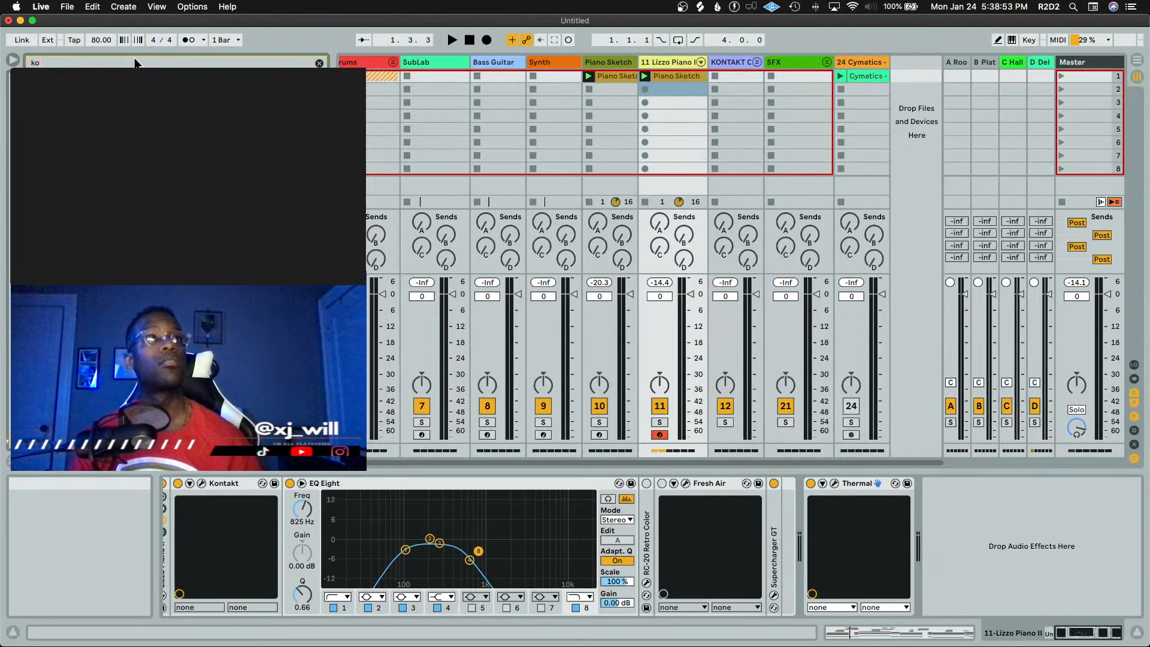
text(unt)
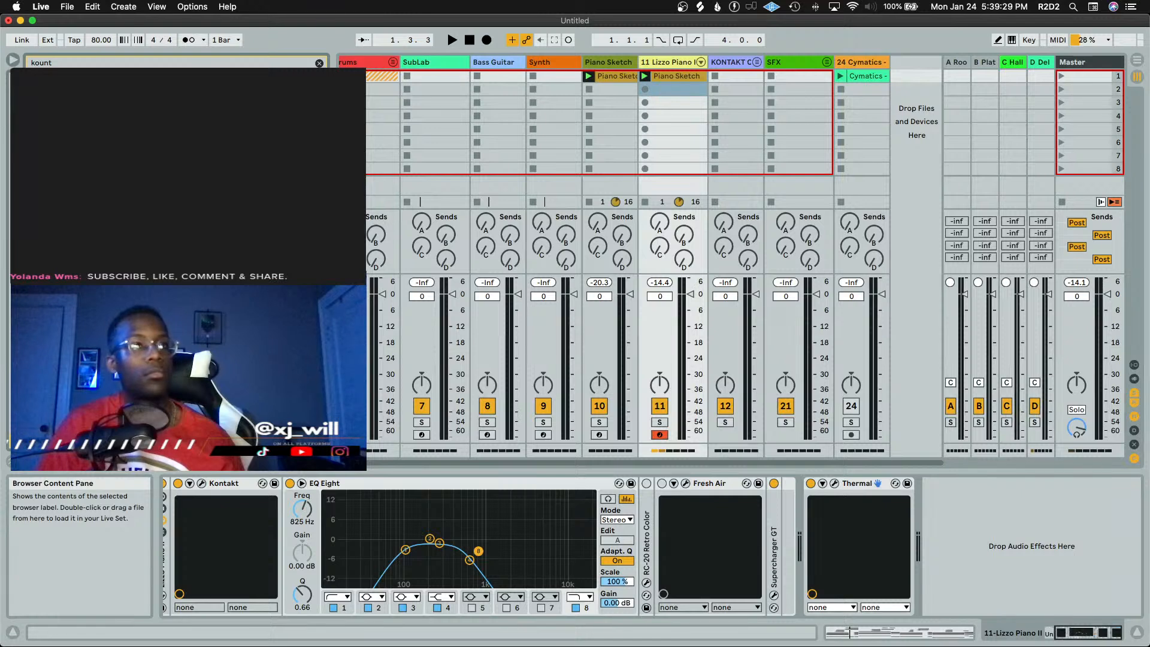
click(393, 62)
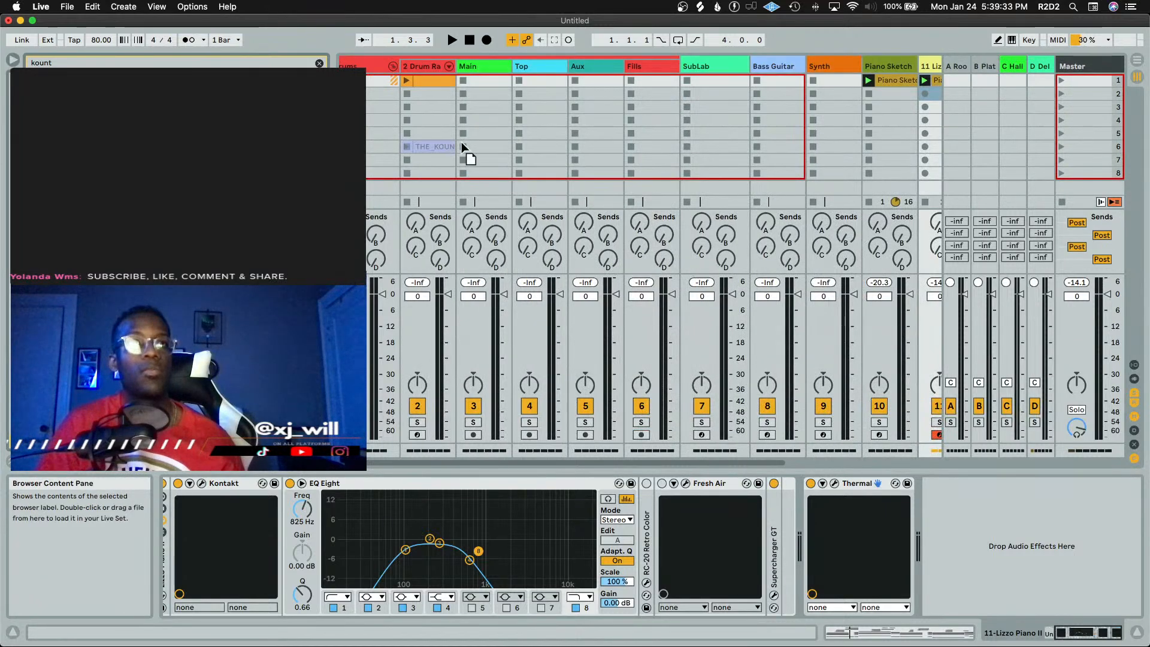
drag(461, 142, 500, 81)
click(462, 80)
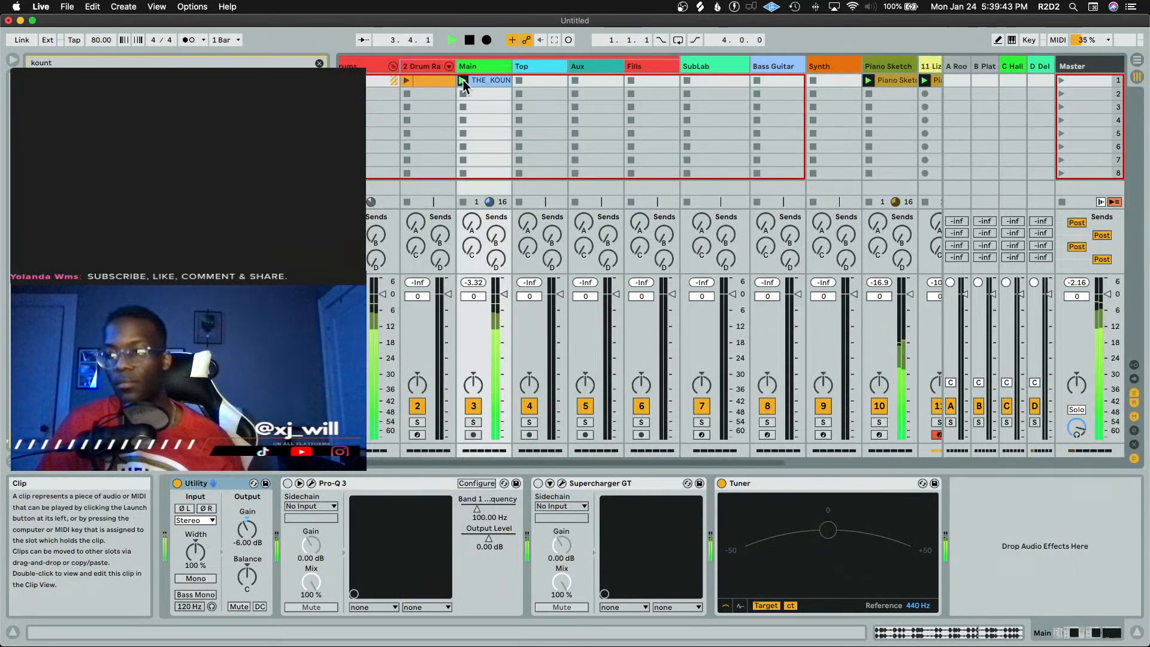
key(space)
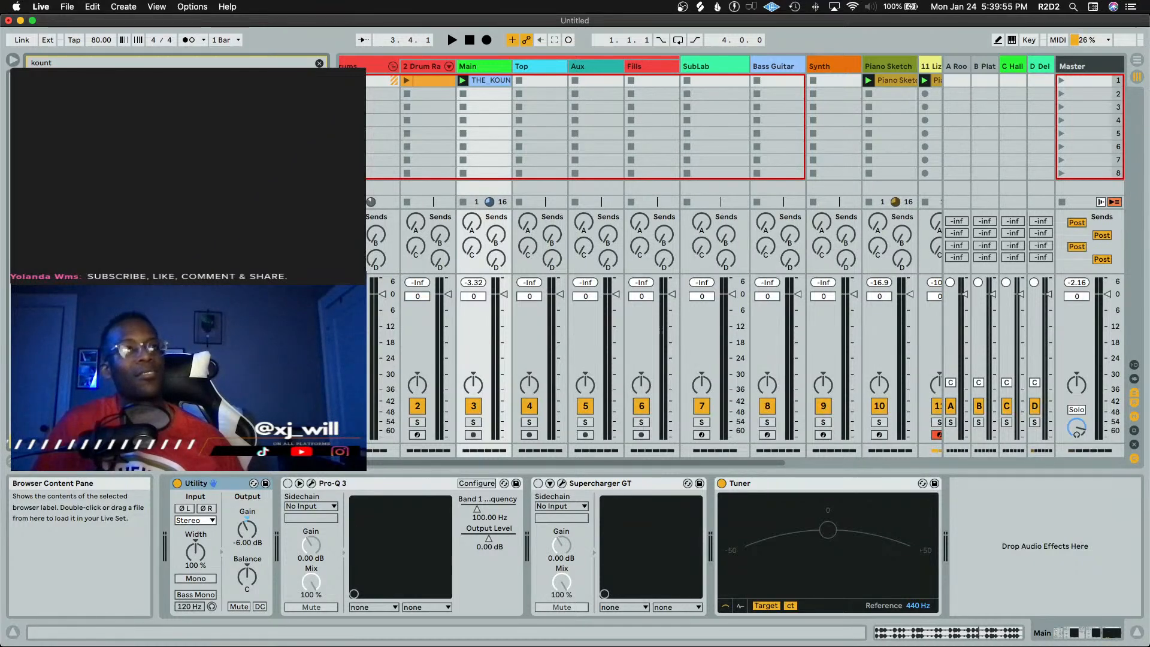
Add another kount loop to the Main track's second clip slot, launch it and play it back
drag(210, 240, 466, 91)
click(466, 92)
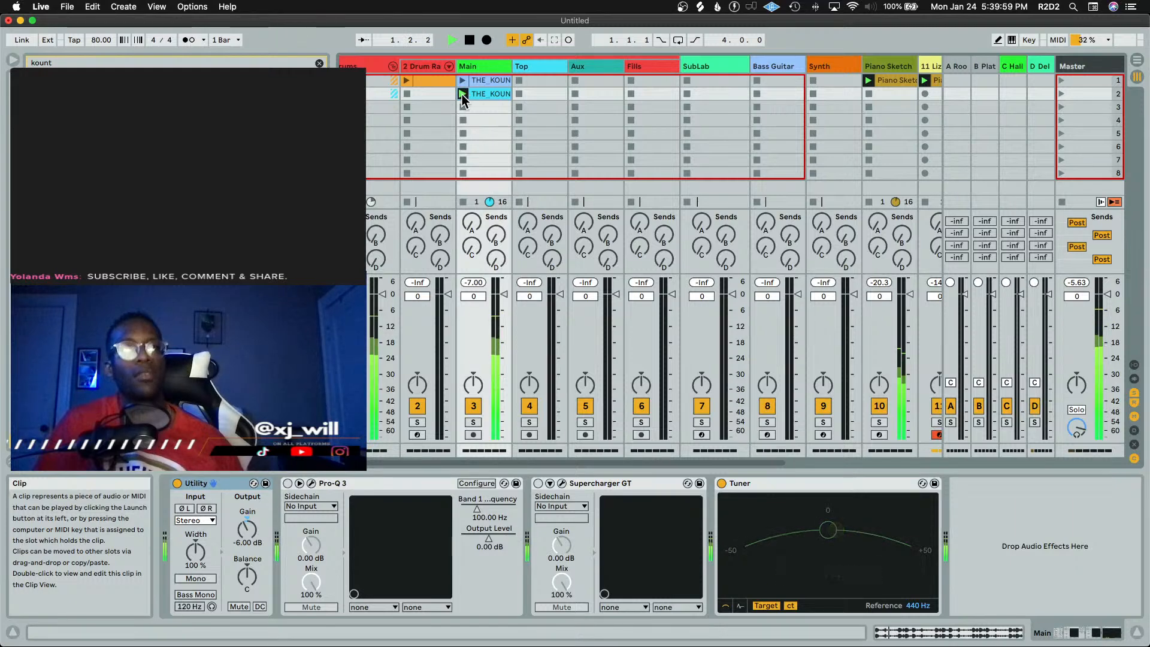
key(space)
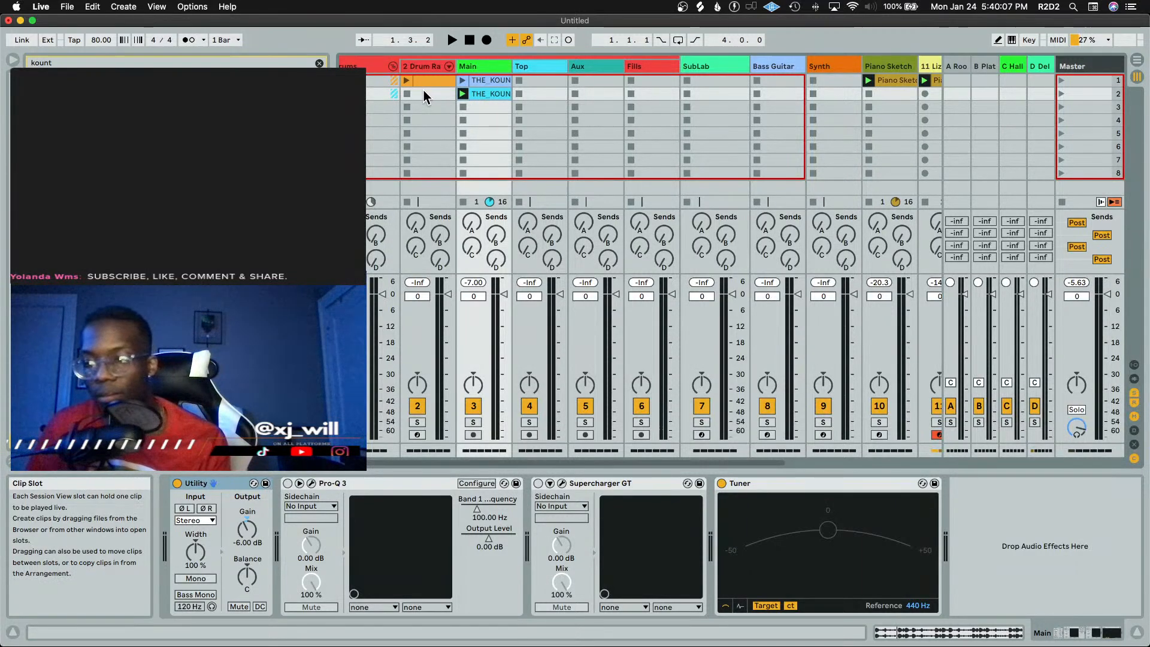
key(space)
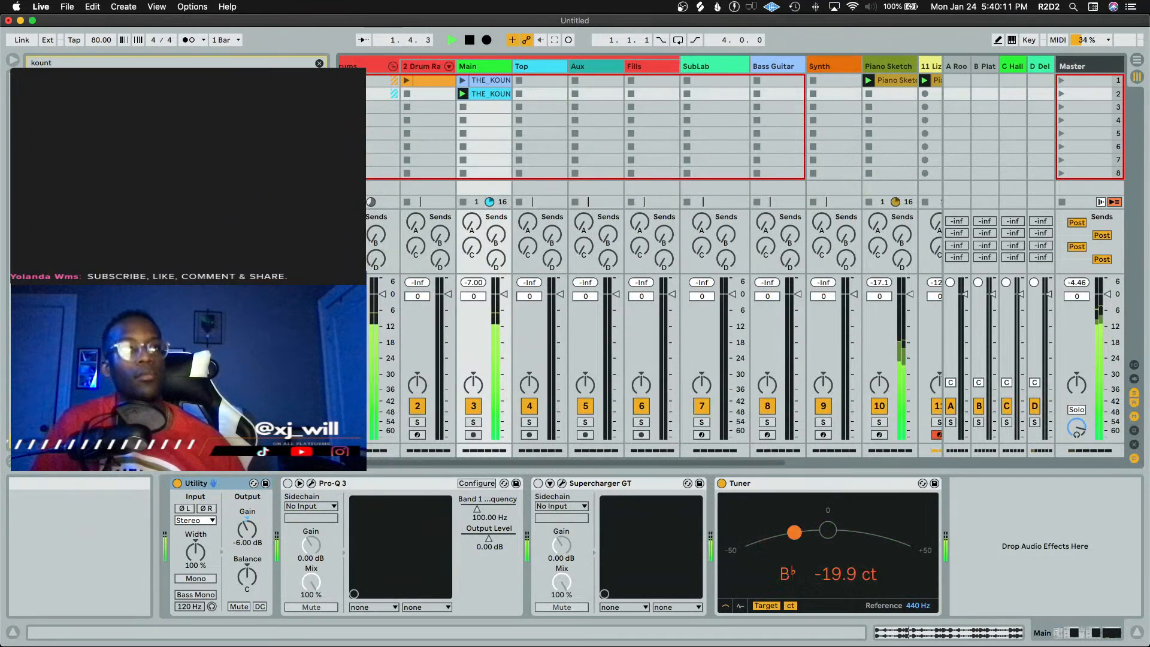
Drop a third kount loop into the Main track's third clip slot and launch it
drag(333, 263, 356, 263)
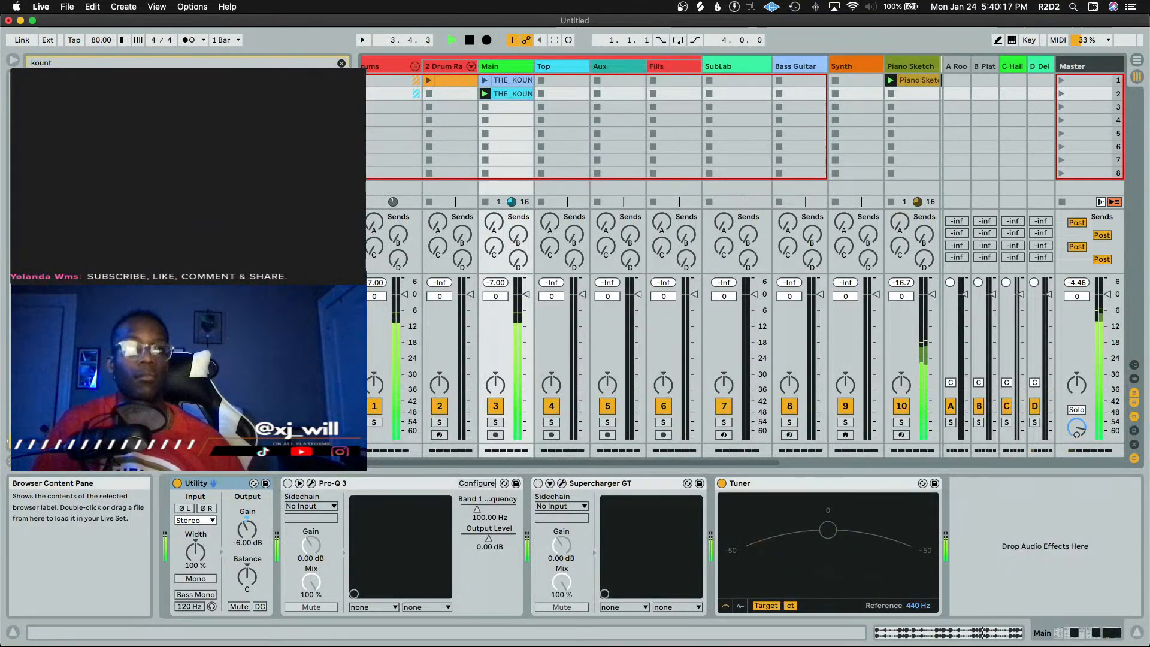
key(space)
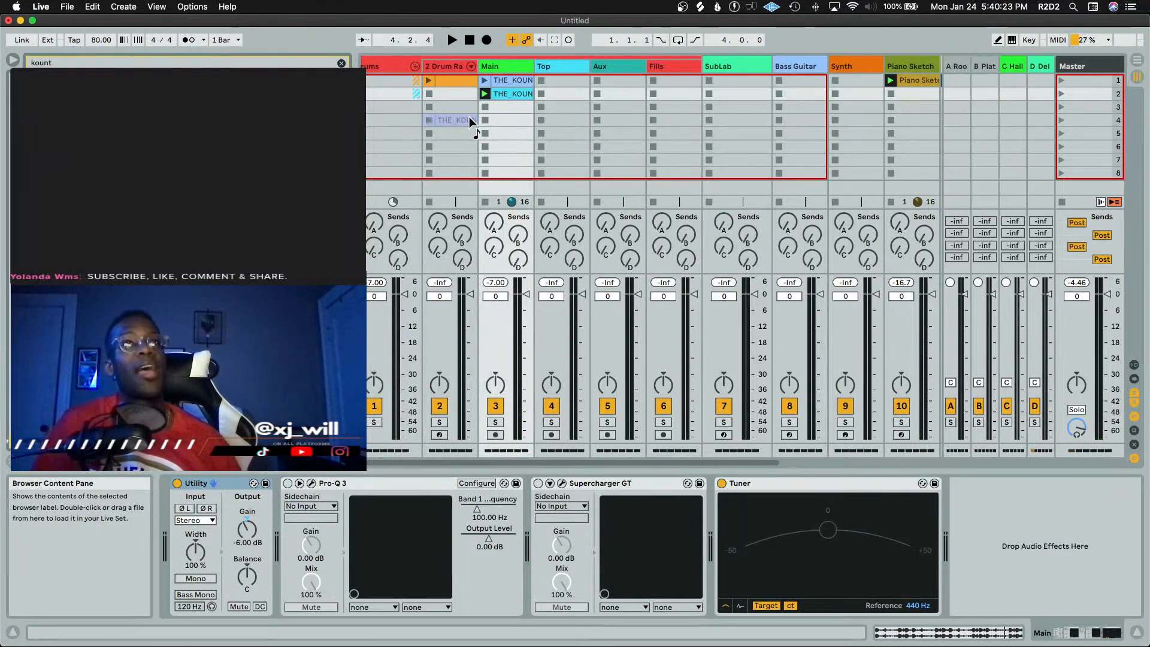
drag(469, 117, 492, 109)
click(485, 106)
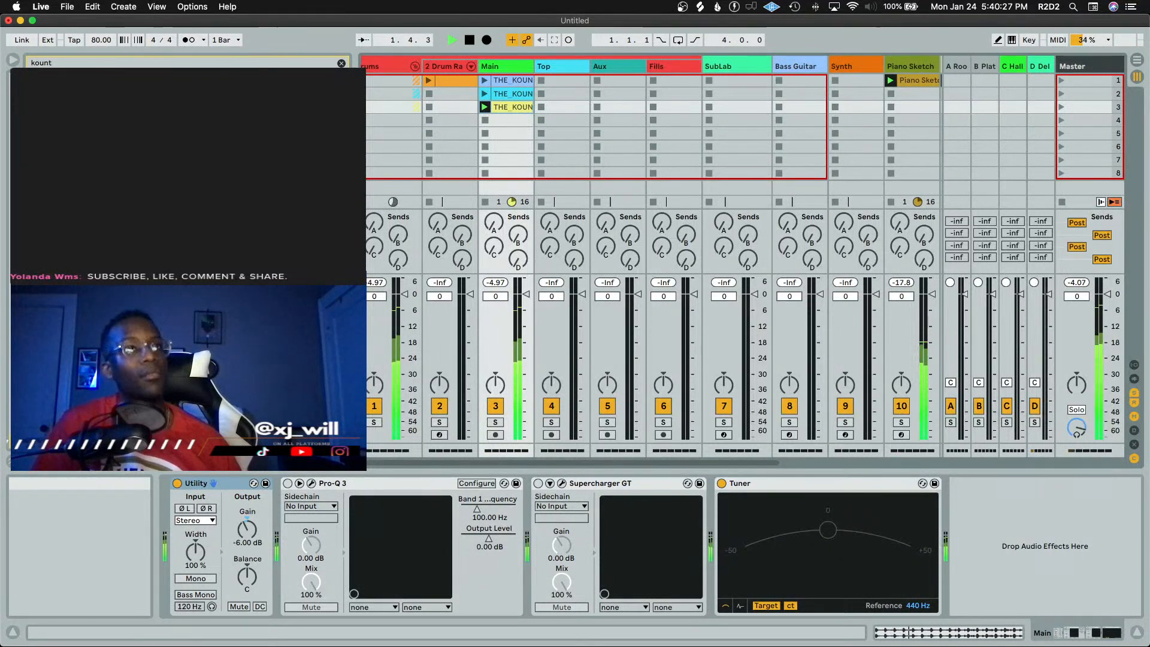
Widen the browser and audition the kount samples one after another in the results list
drag(362, 221, 397, 221)
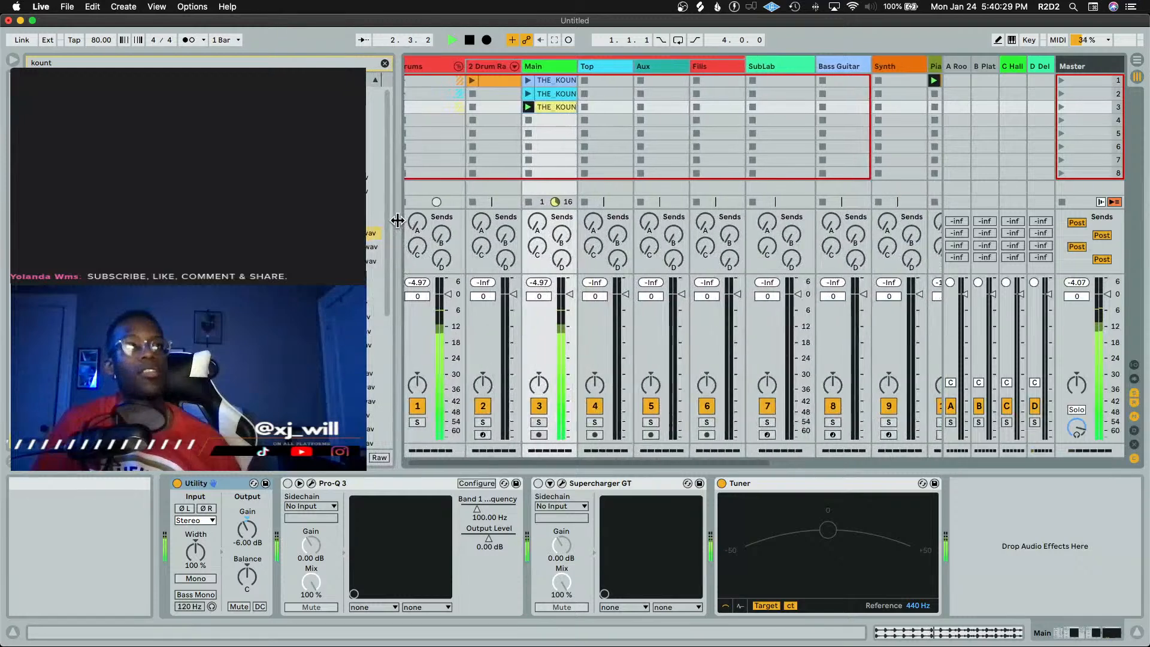
key(space)
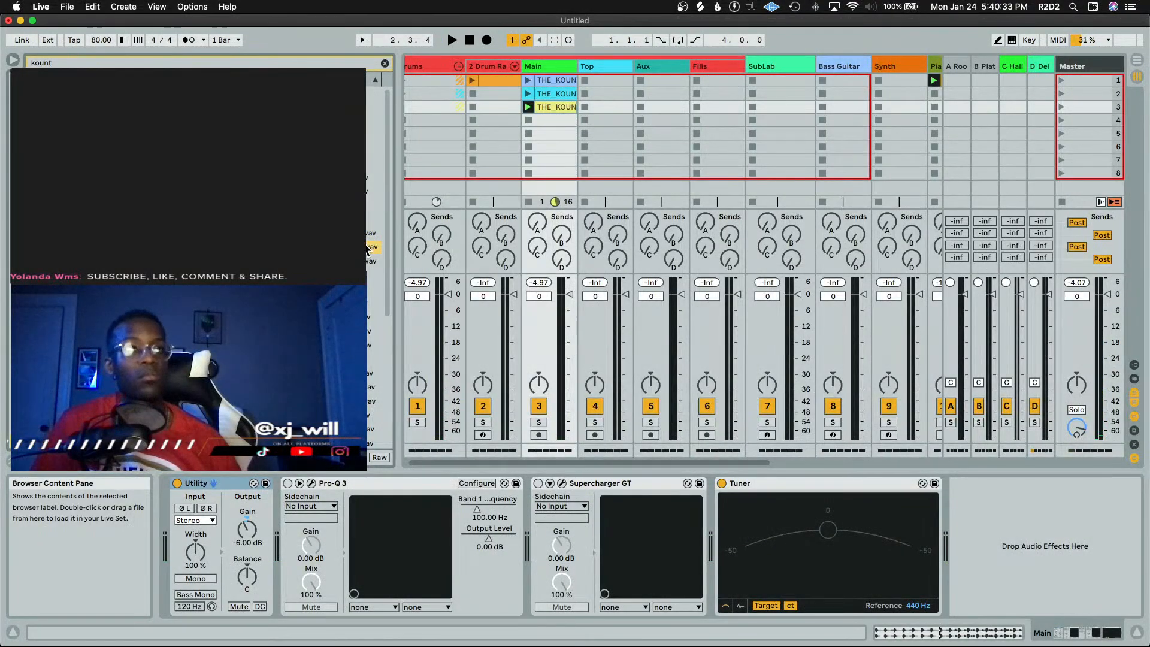
key(Down)
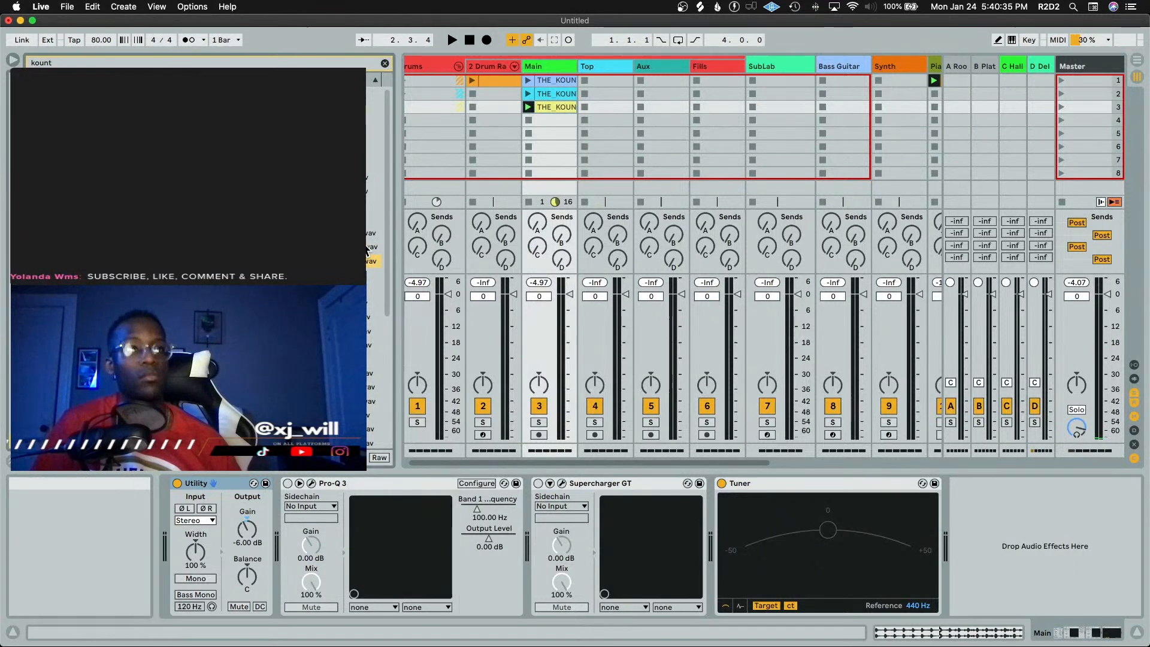
key(Down)
key(Down)
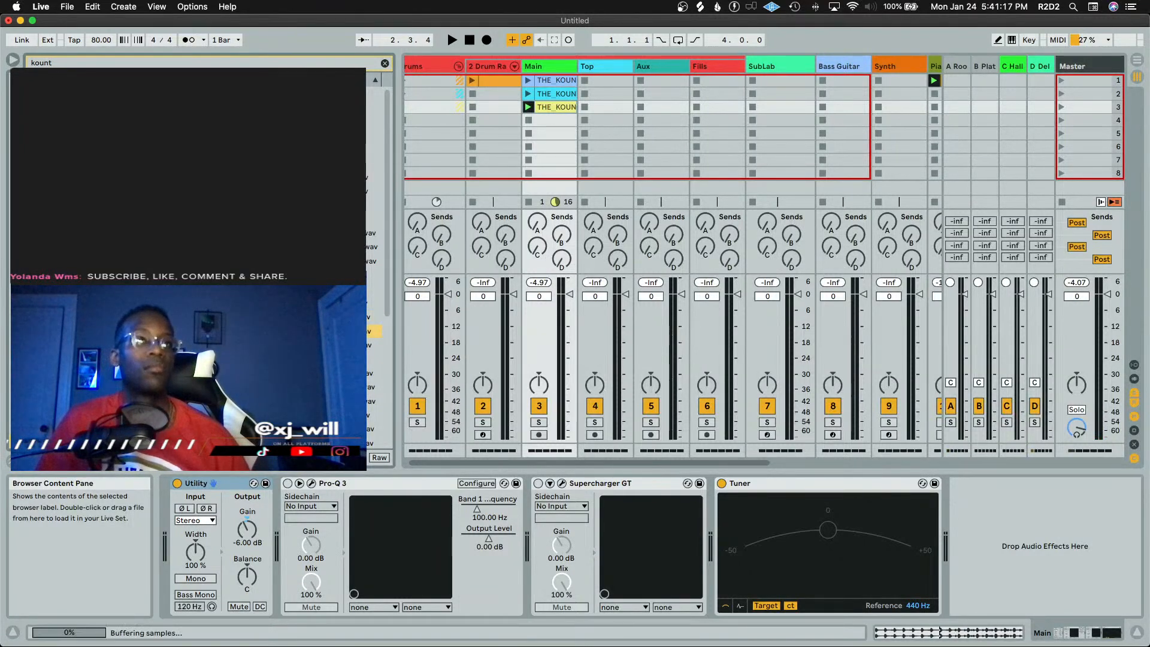
key(Down)
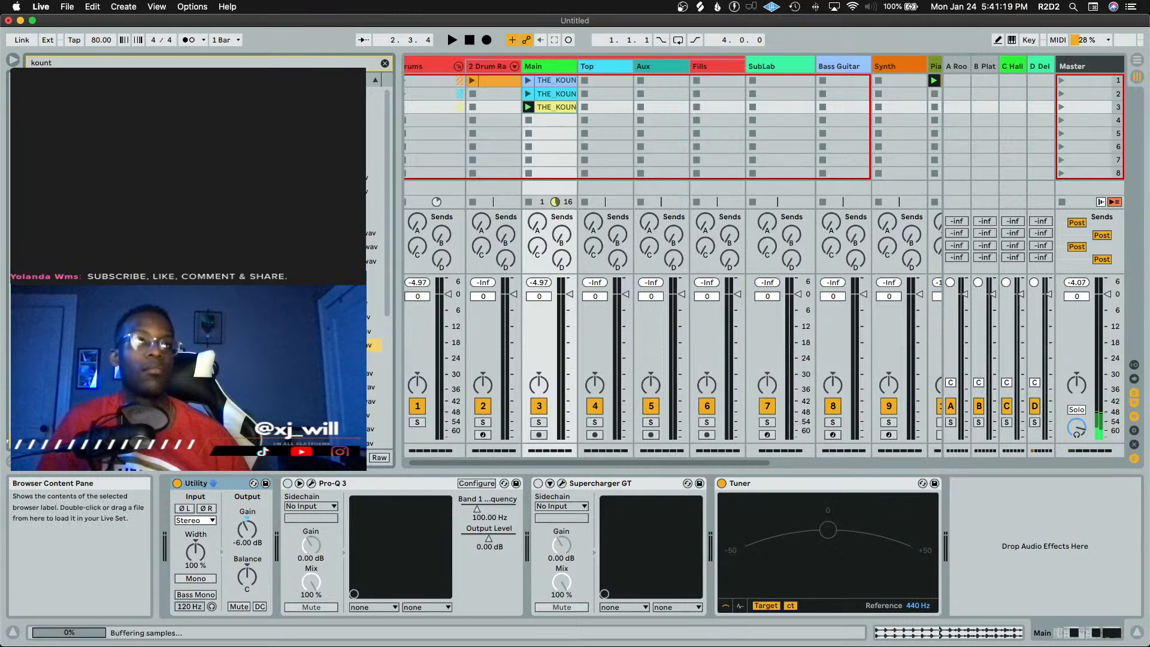
key(Down)
key(Down)
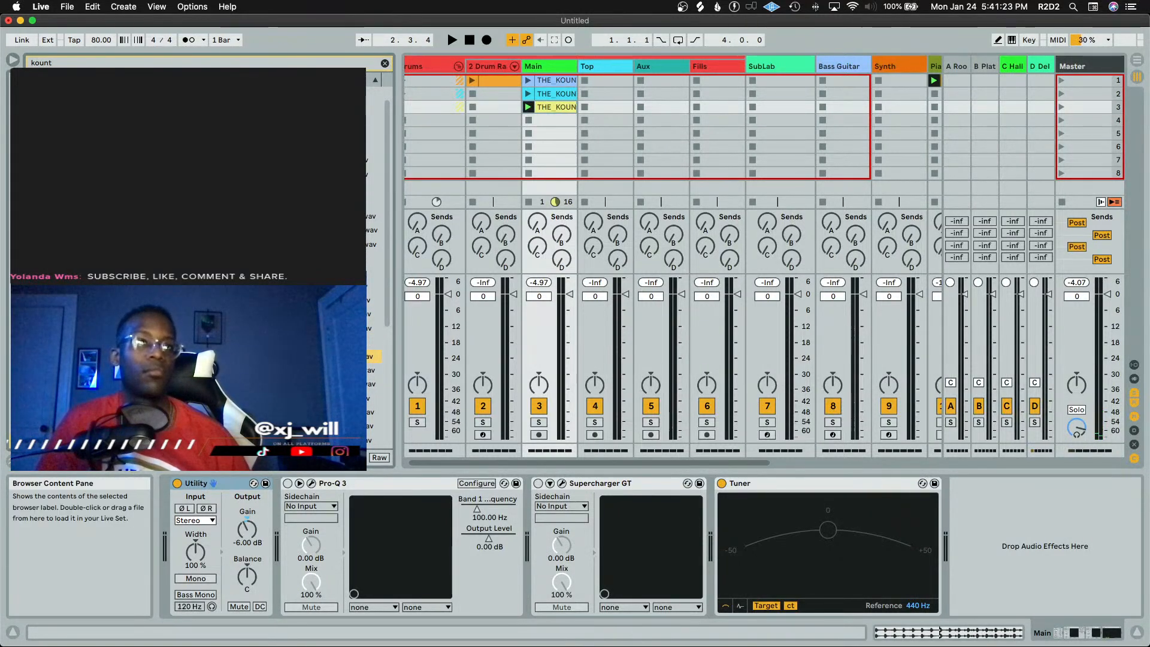
key(Down)
key(Down)
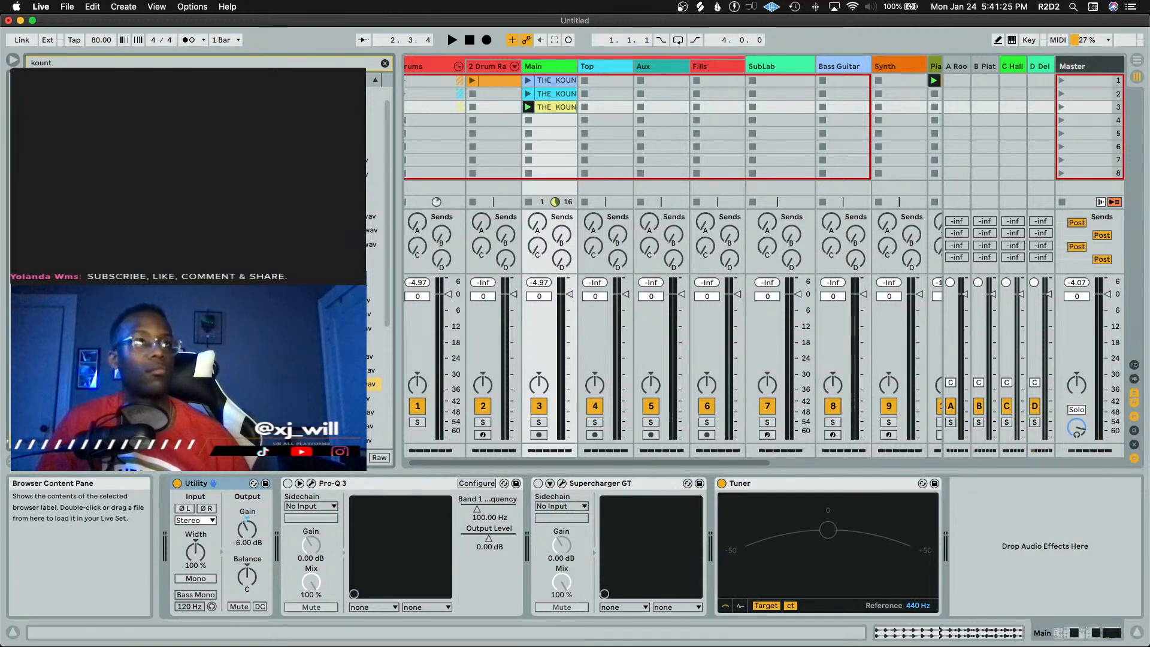
key(Down)
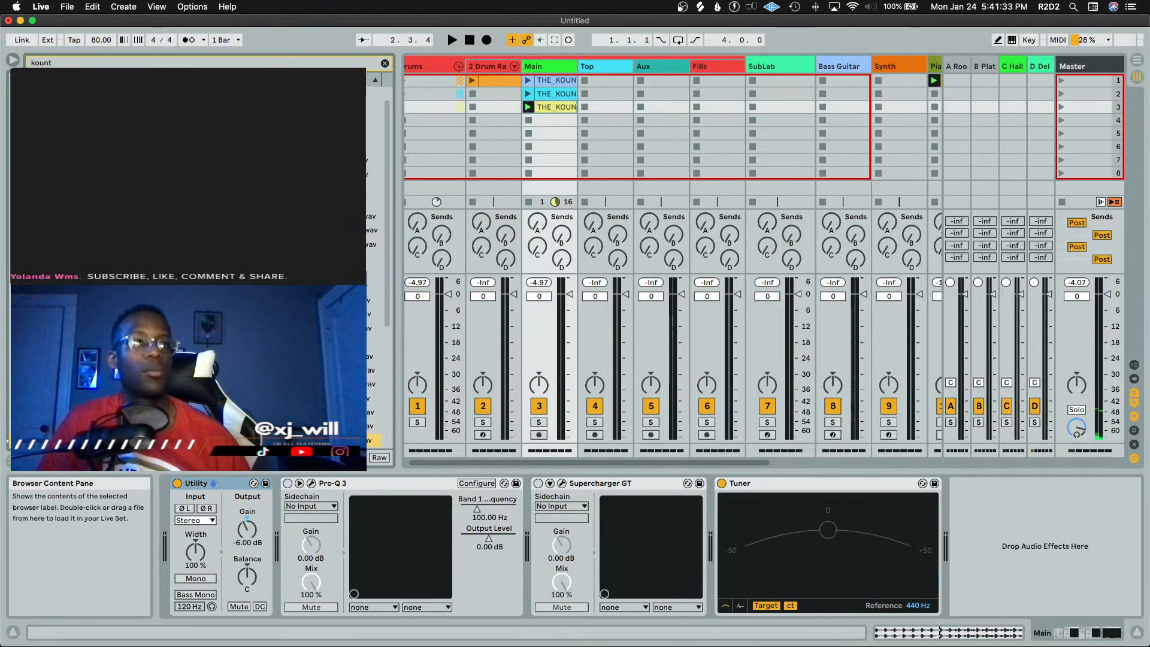
scroll(198, 266, down, 5)
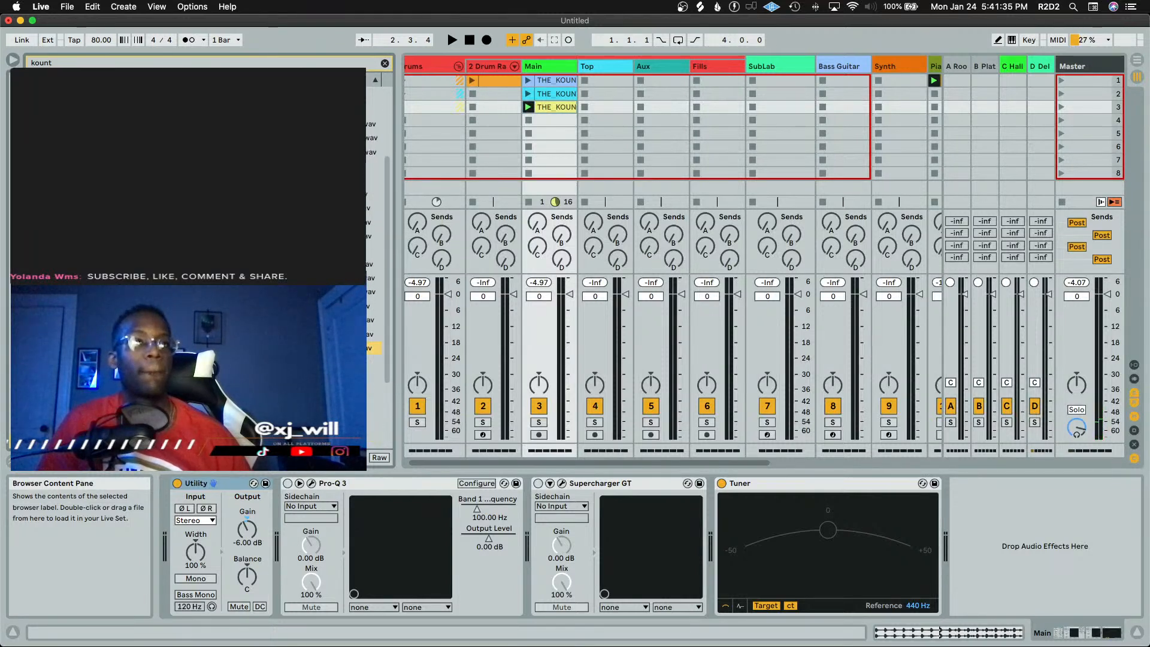
scroll(374, 269, up, 5)
scroll(198, 267, down, 5)
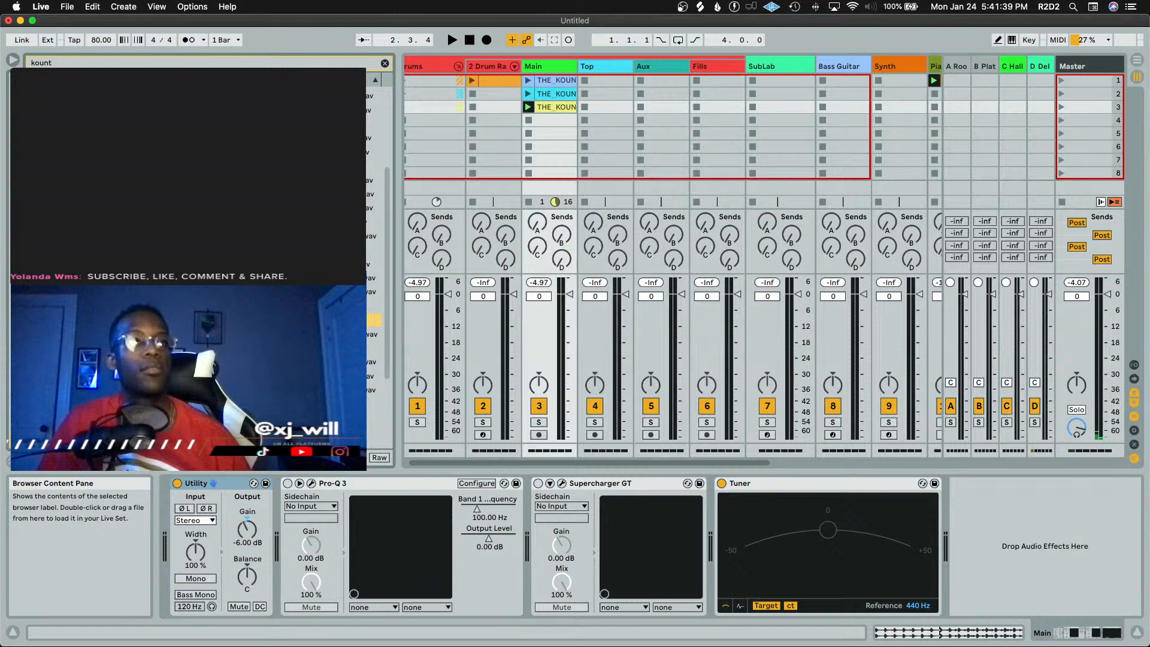
key(Down)
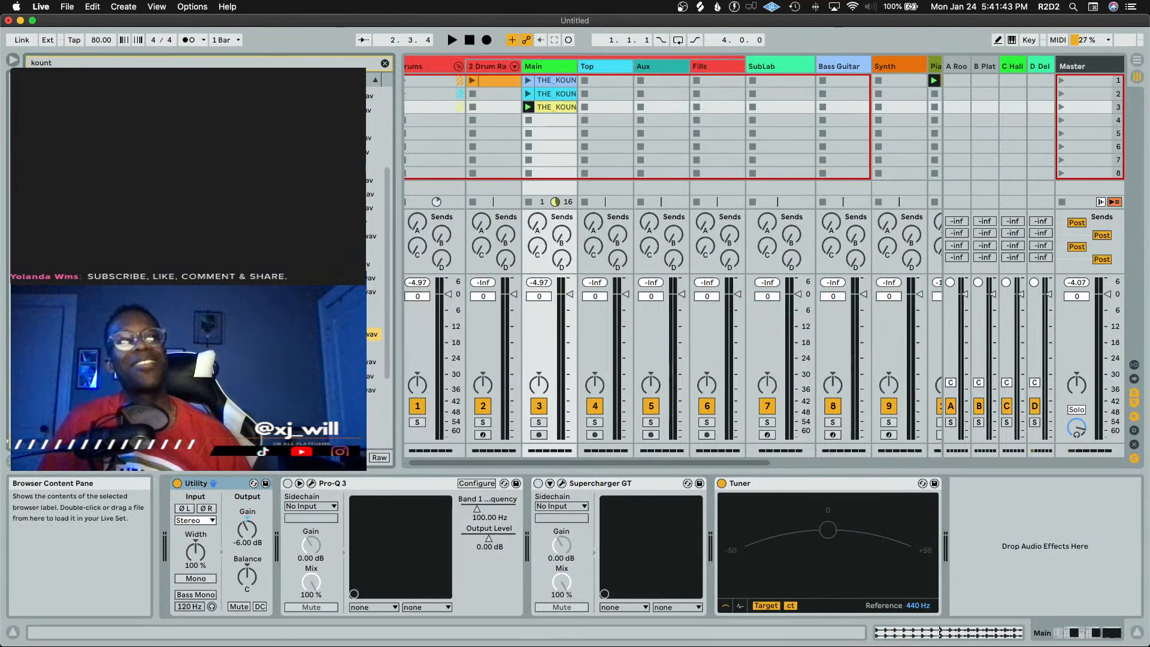
key(Down)
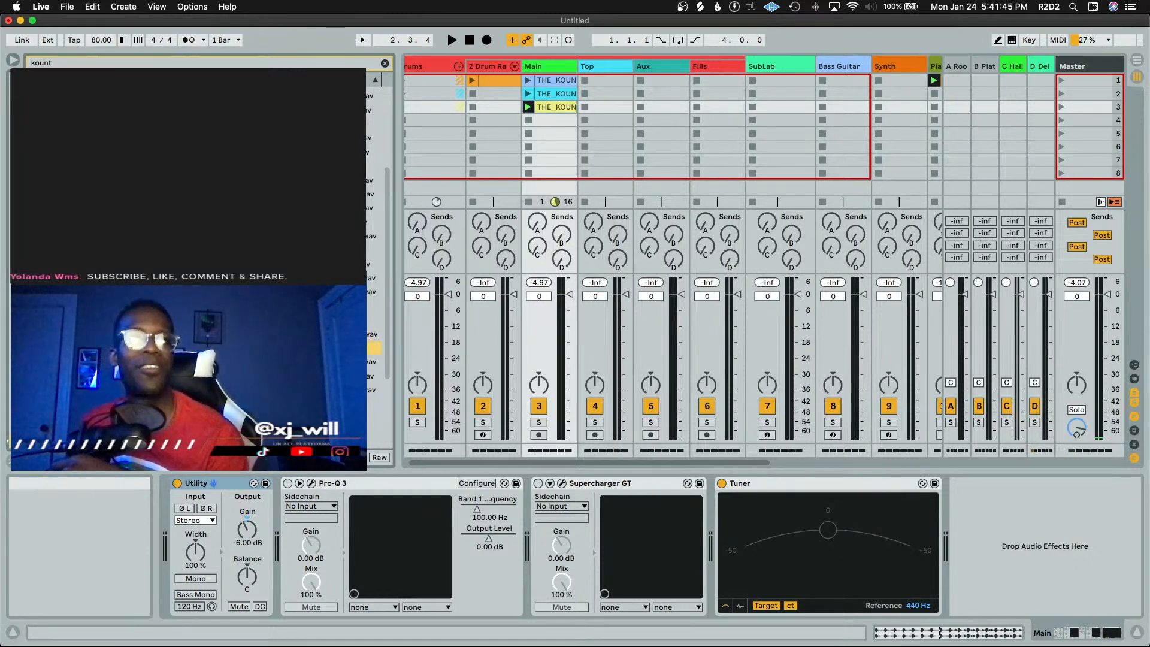
key(Down)
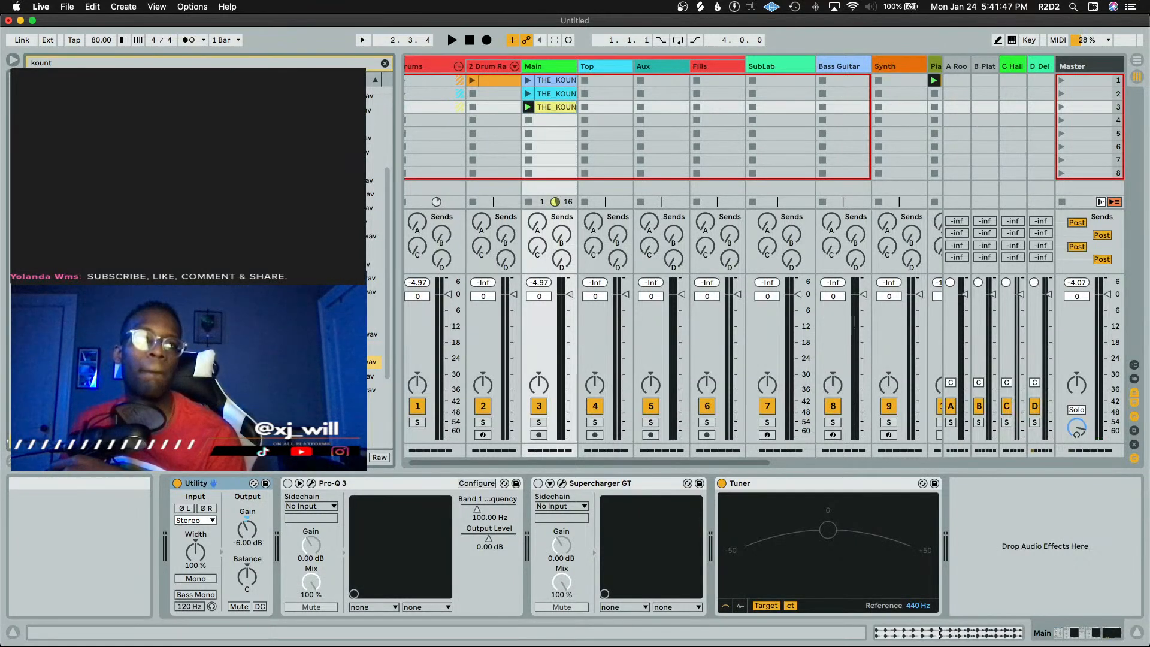
key(Down)
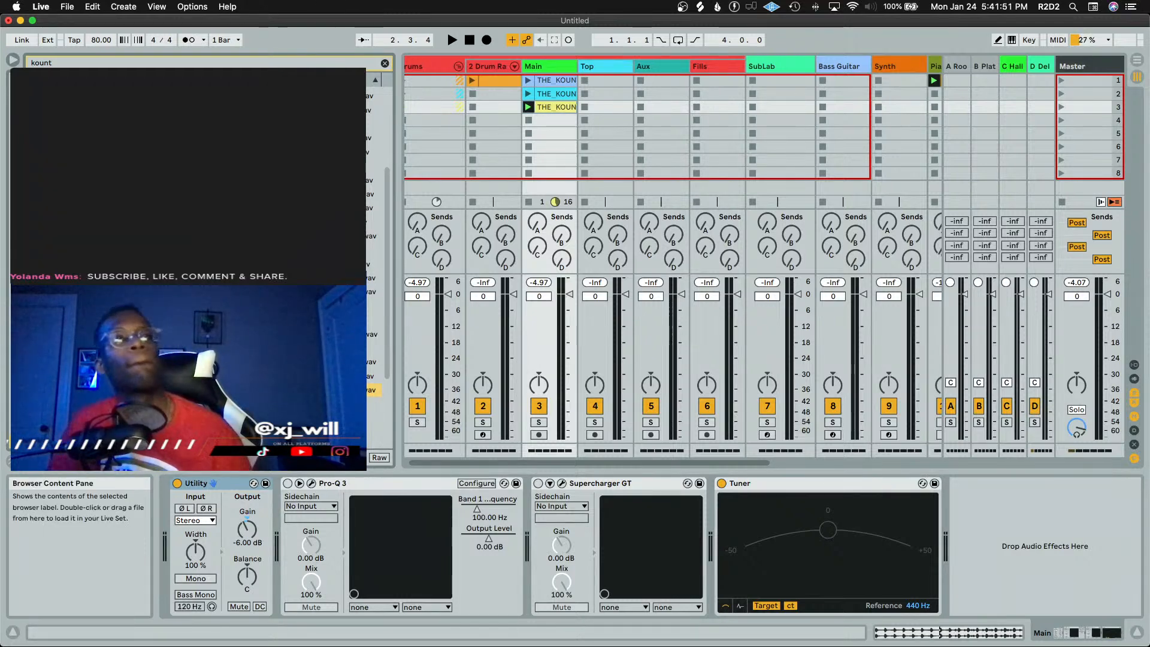
Place a kount sample in the Top track's second clip slot, launch it, and lower its clip gain to about -6.58 dB
drag(375, 389, 592, 99)
click(585, 94)
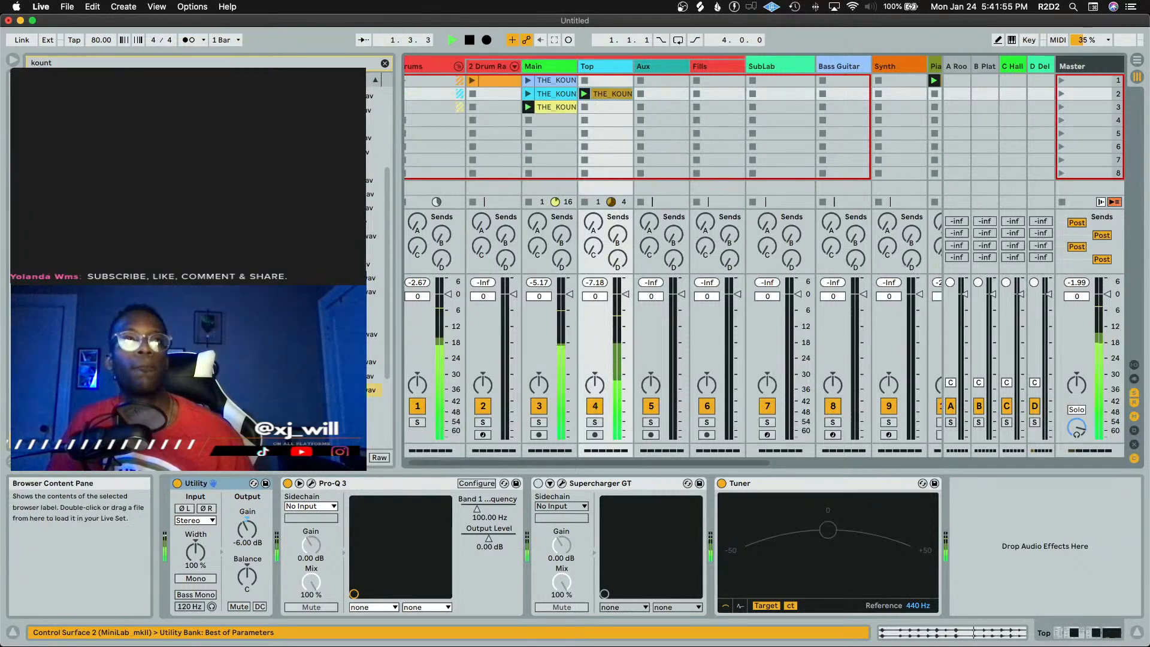
double_click(628, 94)
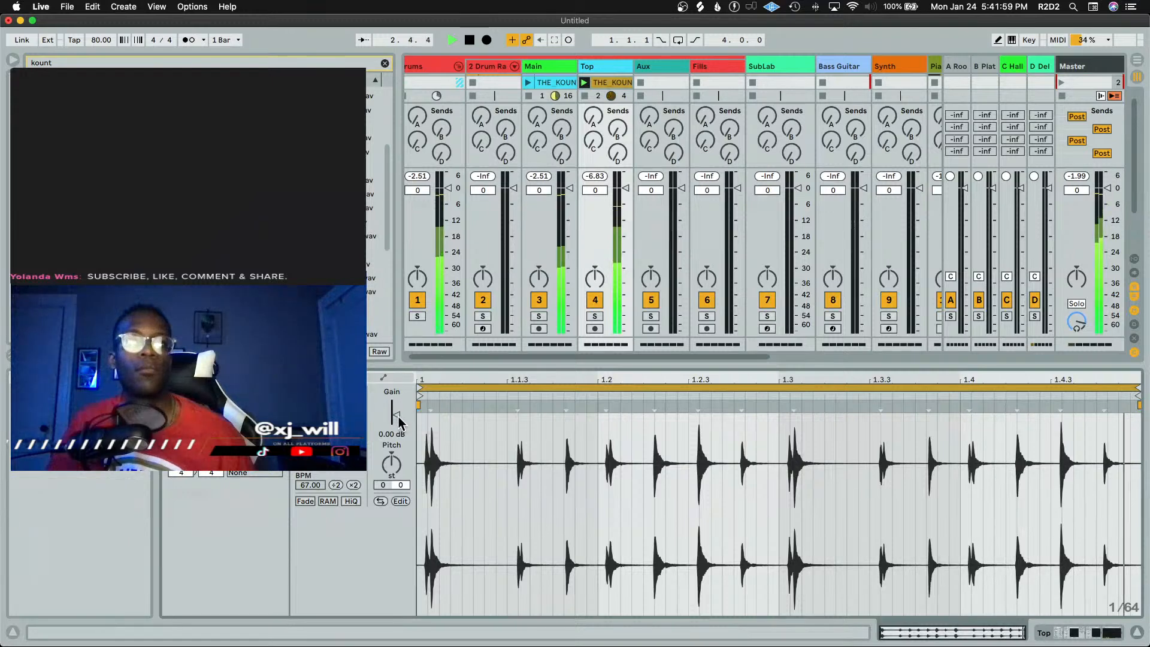
drag(396, 416, 397, 423)
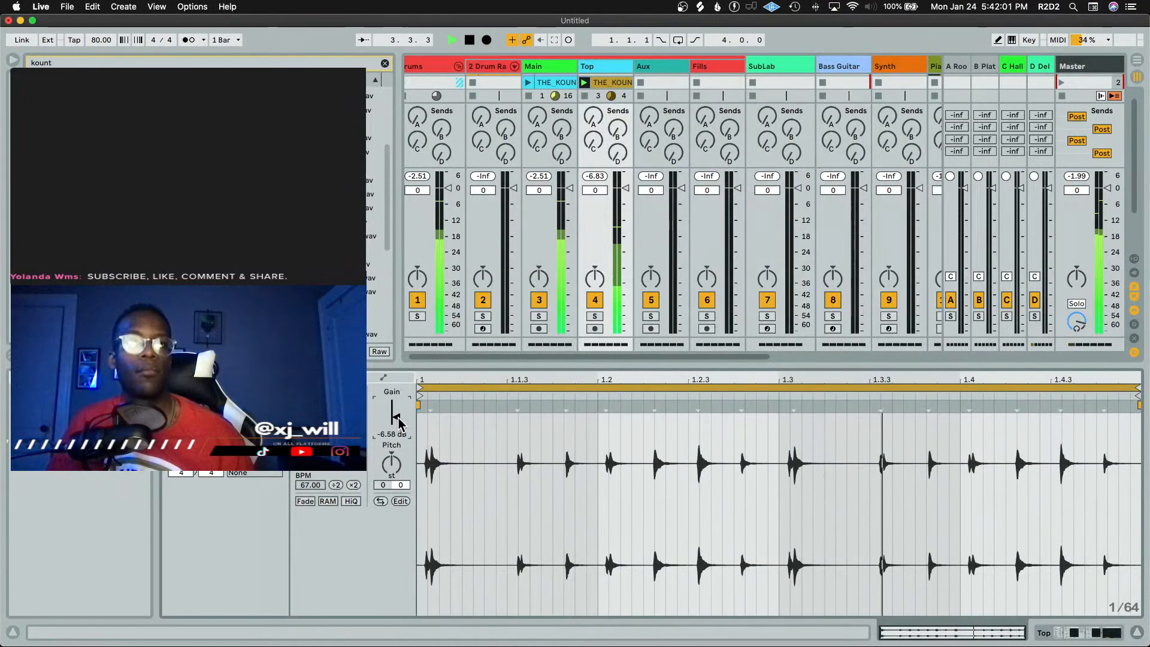
Change the Top clip's warp mode using the warp mode options
click(326, 427)
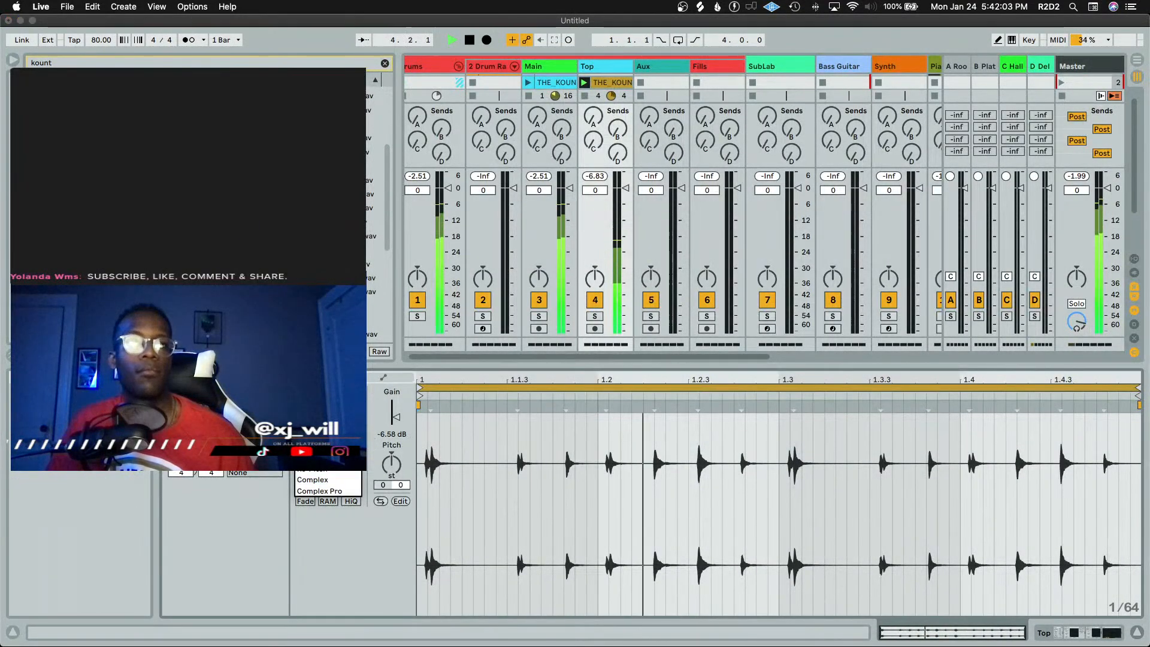
click(319, 437)
click(317, 460)
click(318, 470)
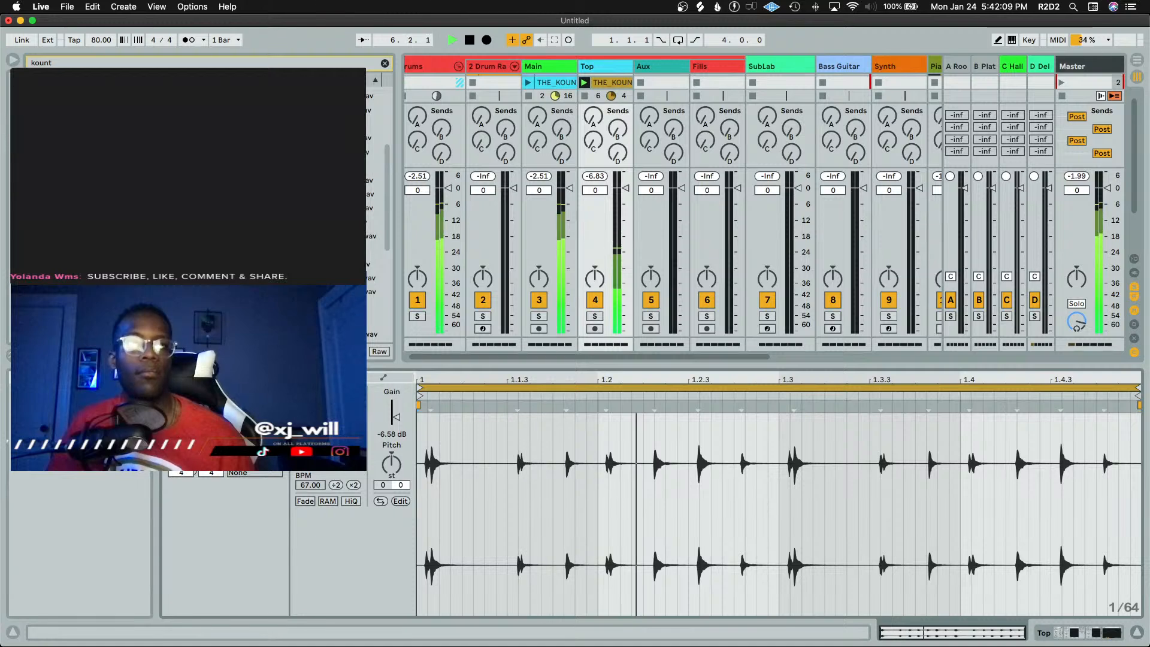
Audition more kount samples in the browser results, stepping through the list and playing them
key(shift+Tab)
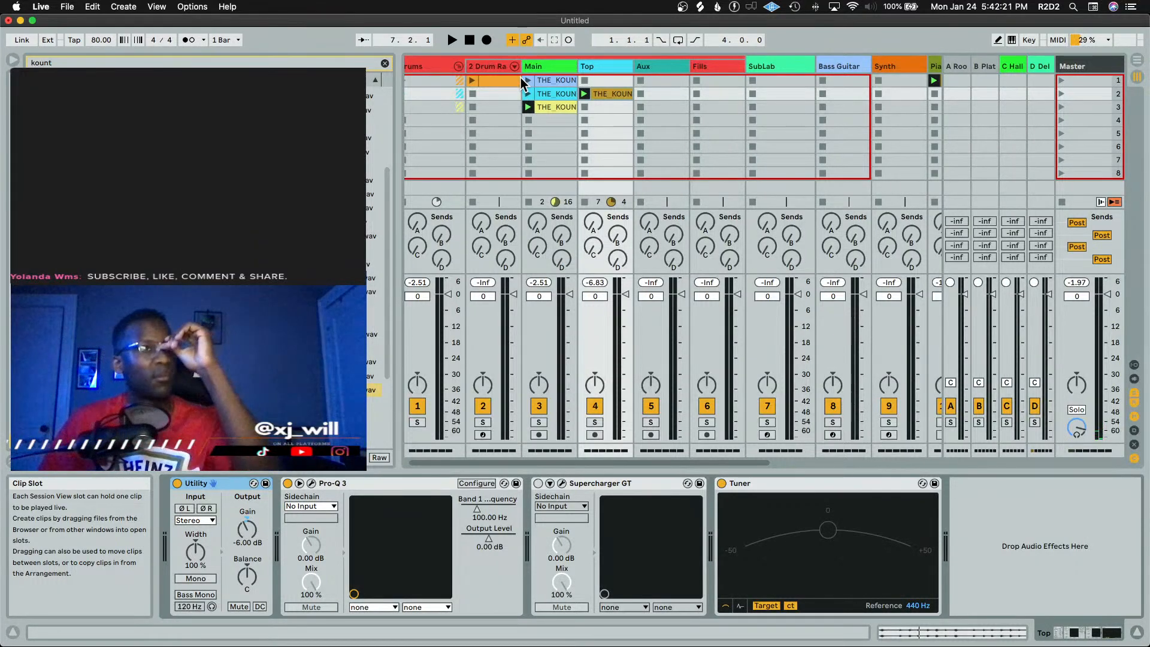
scroll(198, 264, down, 3)
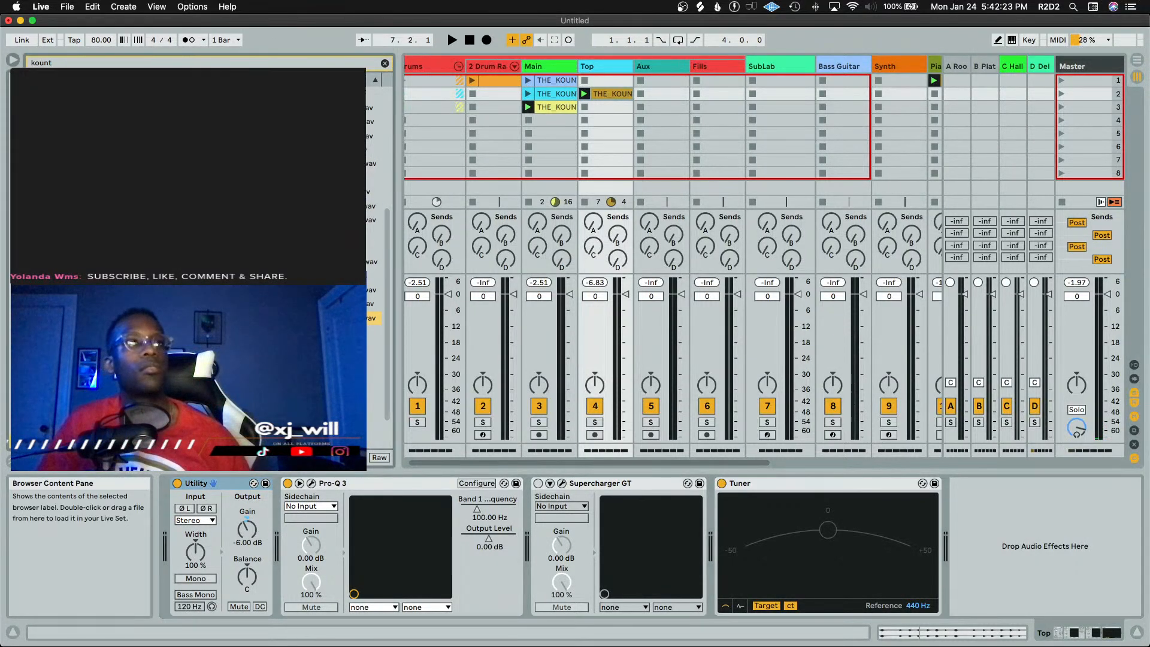
key(Left)
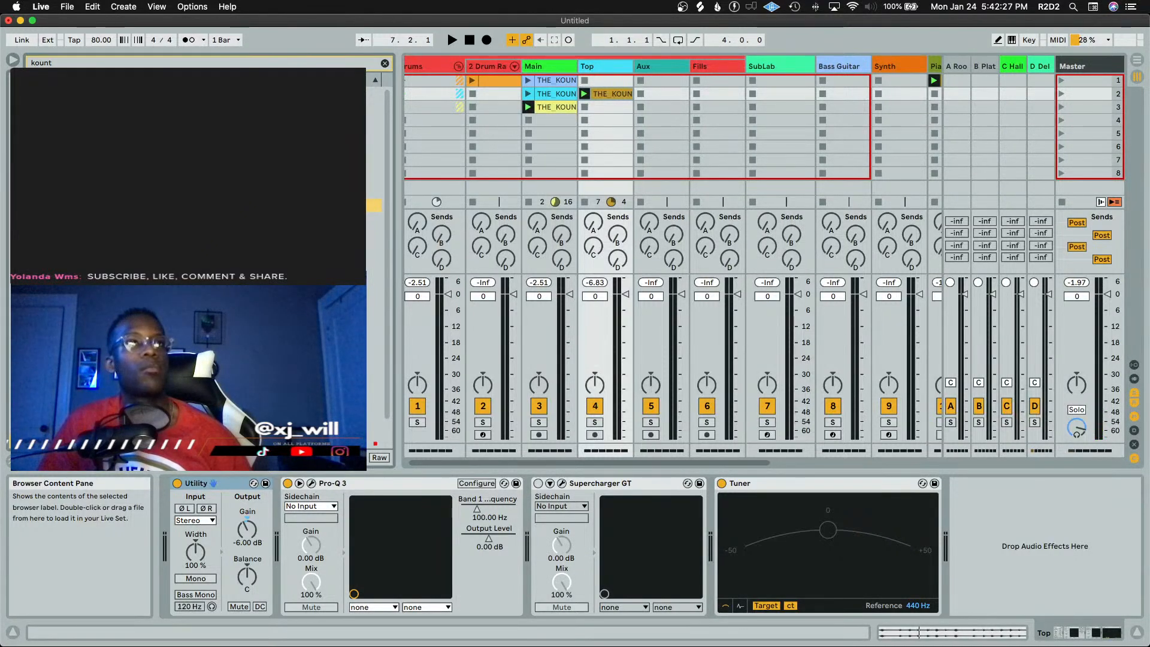
key(Left)
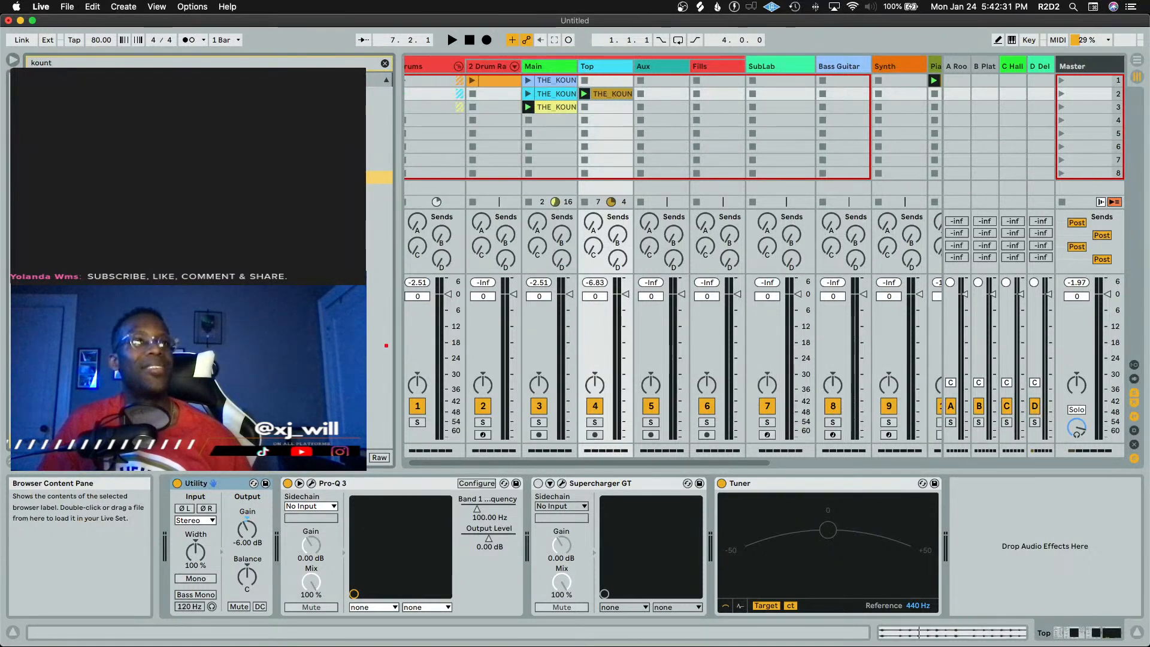
scroll(377, 210, up, 3)
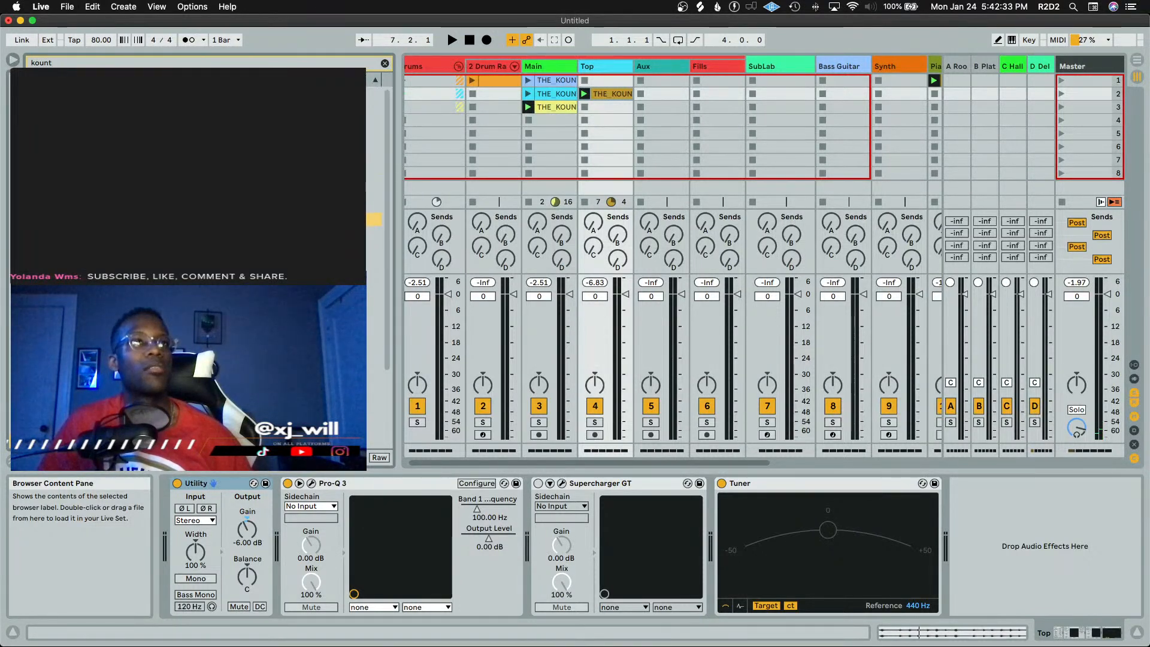
key(Down)
key(Down)
key(Down)
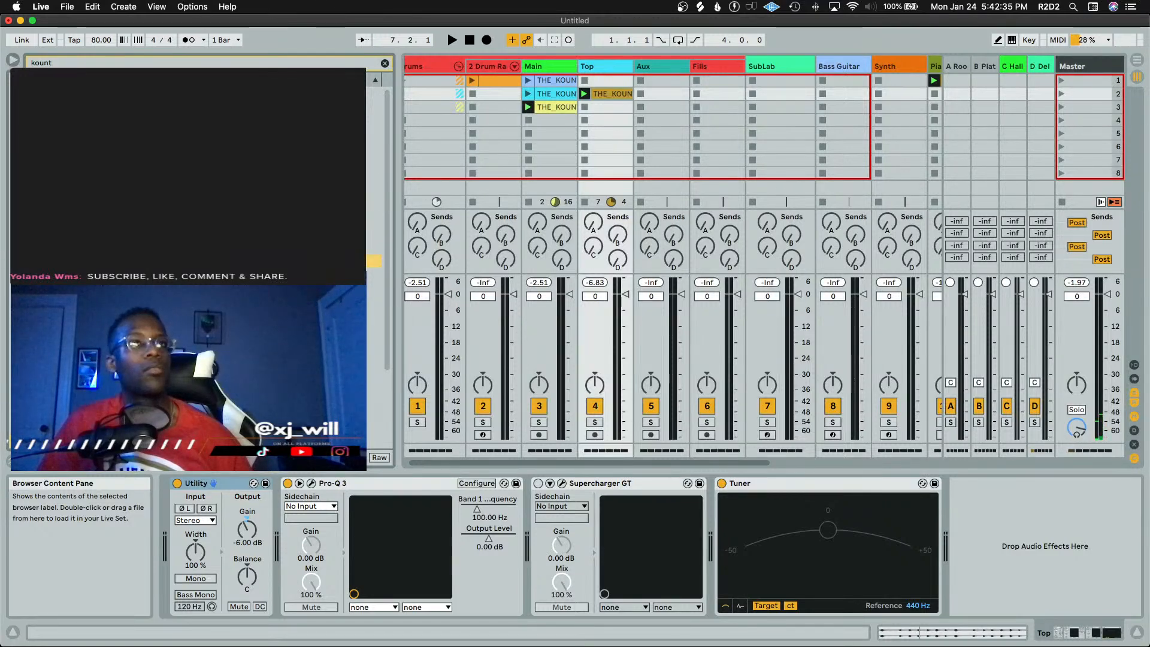
key(Left)
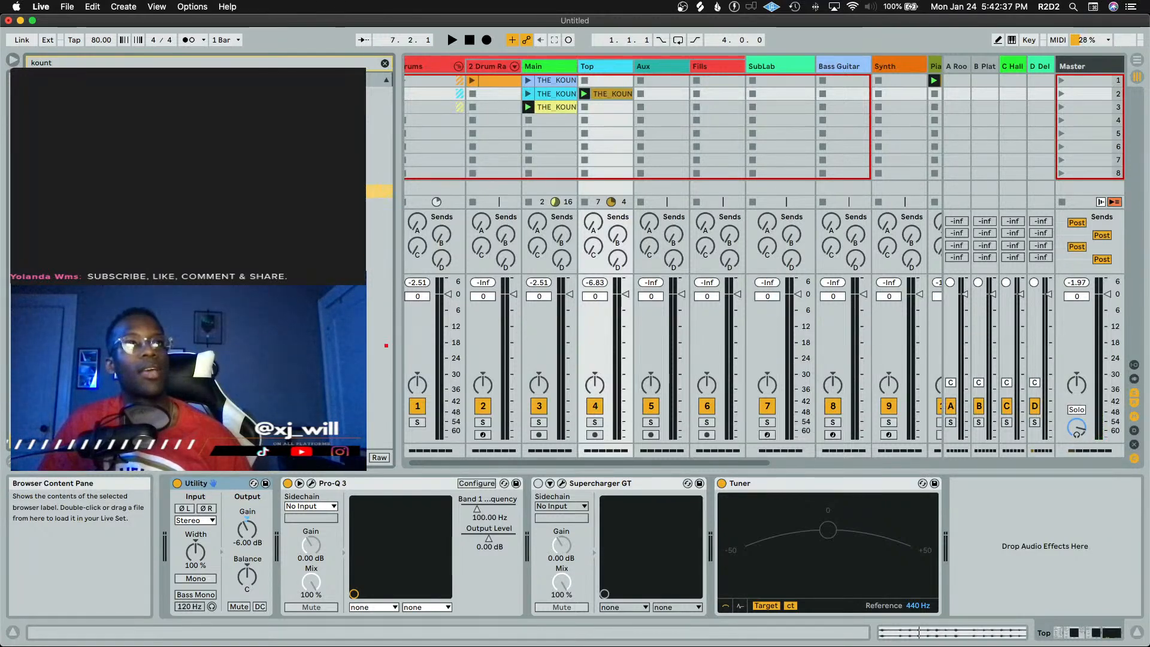
key(Right)
scroll(239, 264, down, 5)
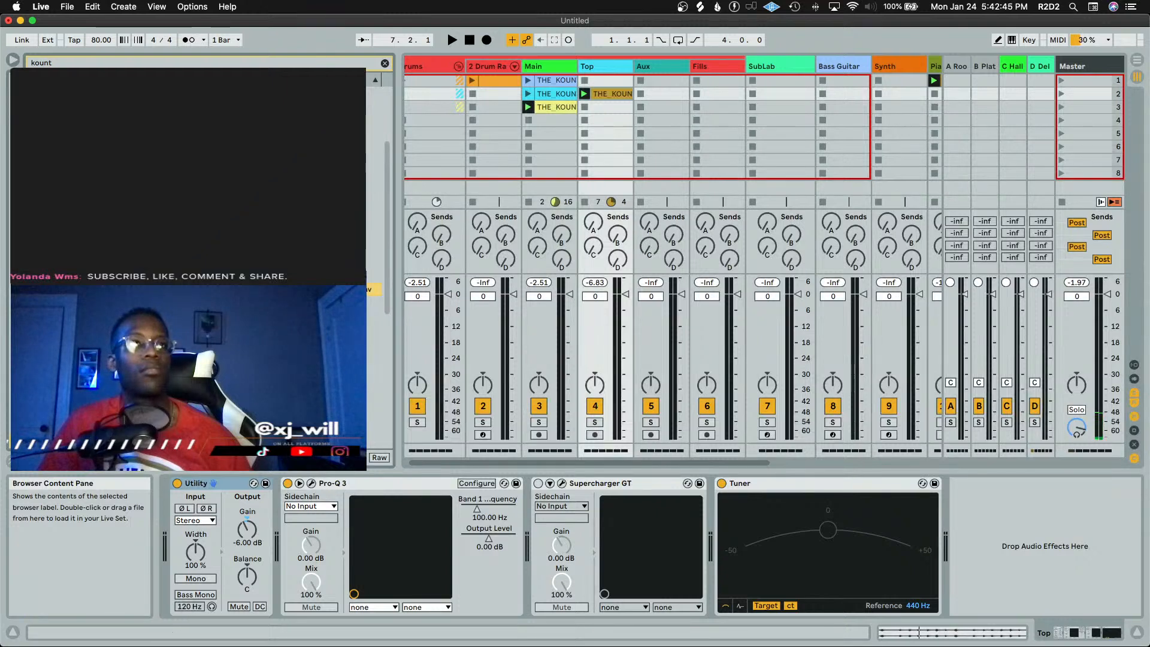
scroll(240, 278, down, 4)
click(240, 277)
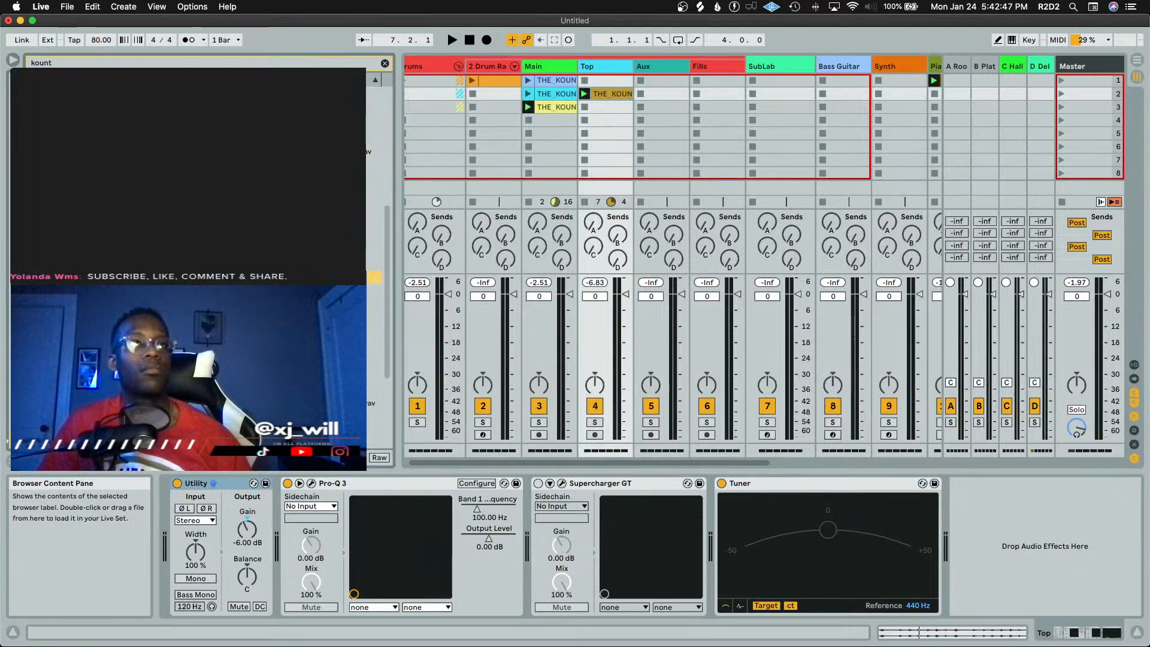
key(space)
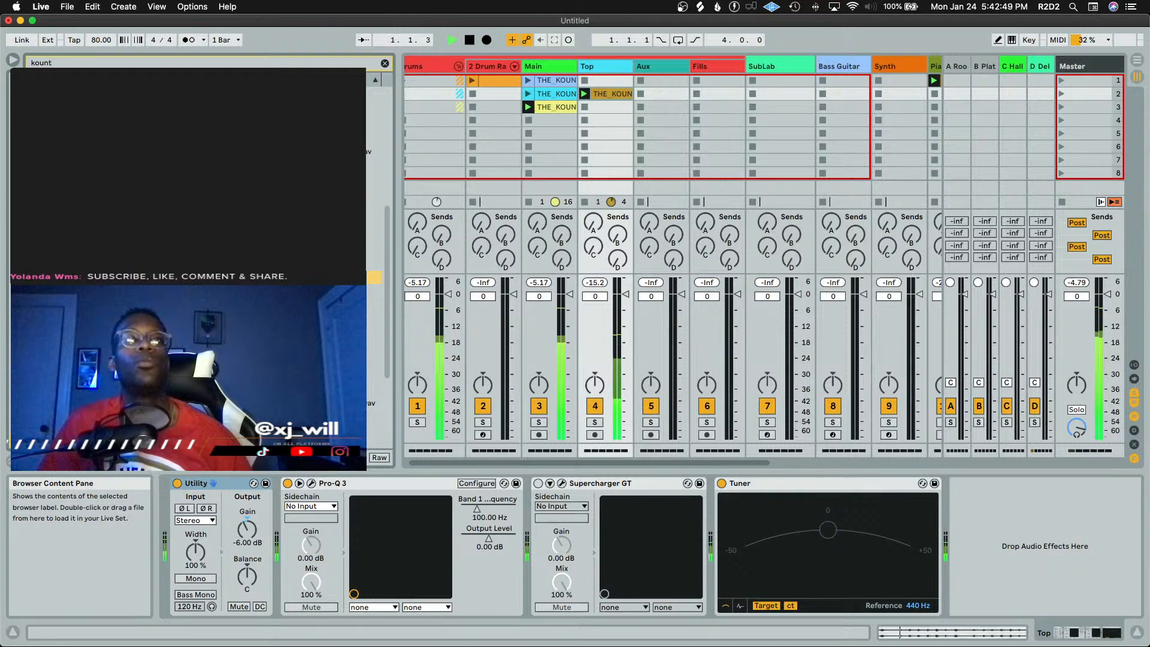
Fold the Drums group and drop the THE_KOUNT 127 synth loop onto a new audio track
click(461, 63)
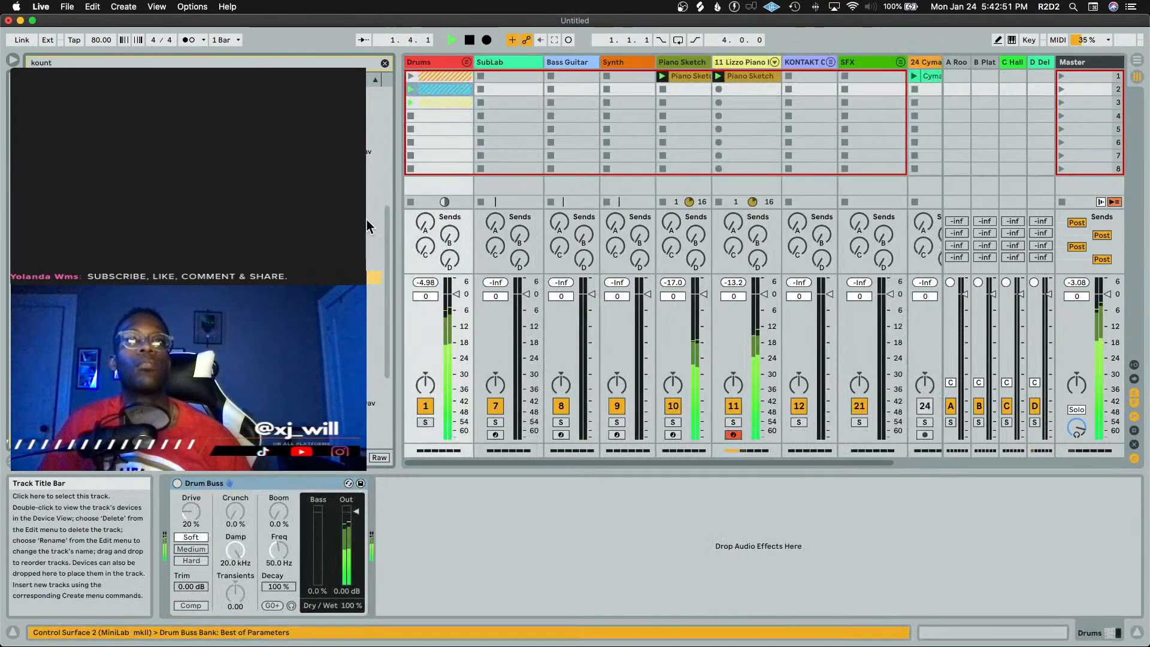
scroll(548, 170, right, 3)
drag(300, 278, 716, 77)
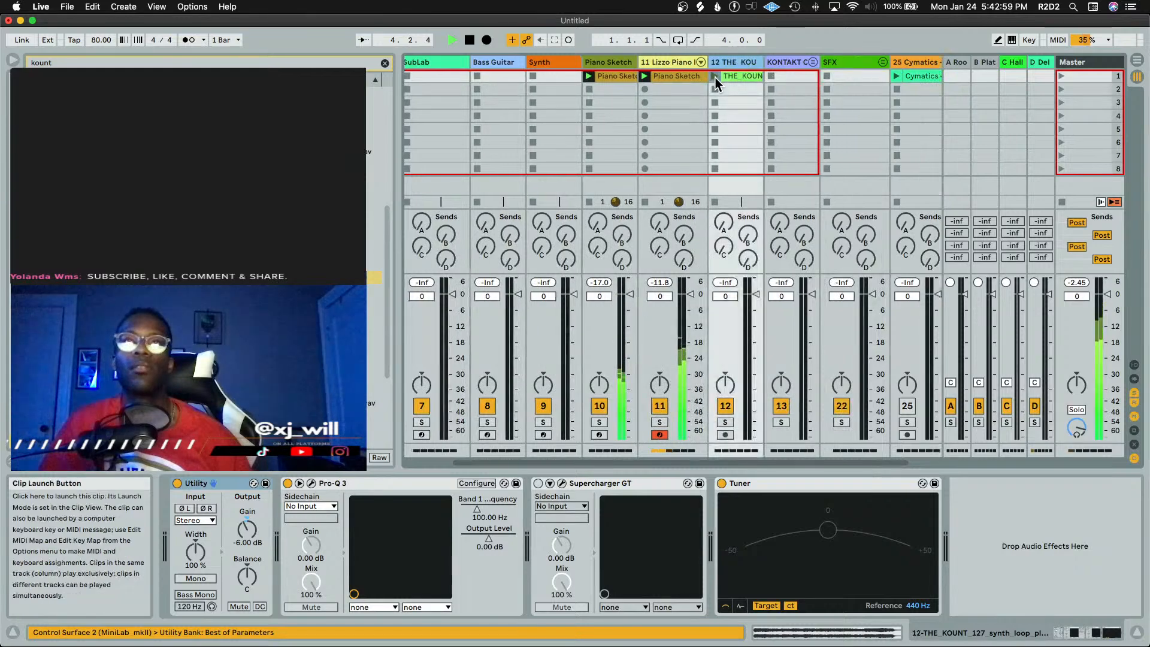
key(space)
Open the Lizzo Piano clip and zoom the piano roll to examine its notes
double_click(682, 73)
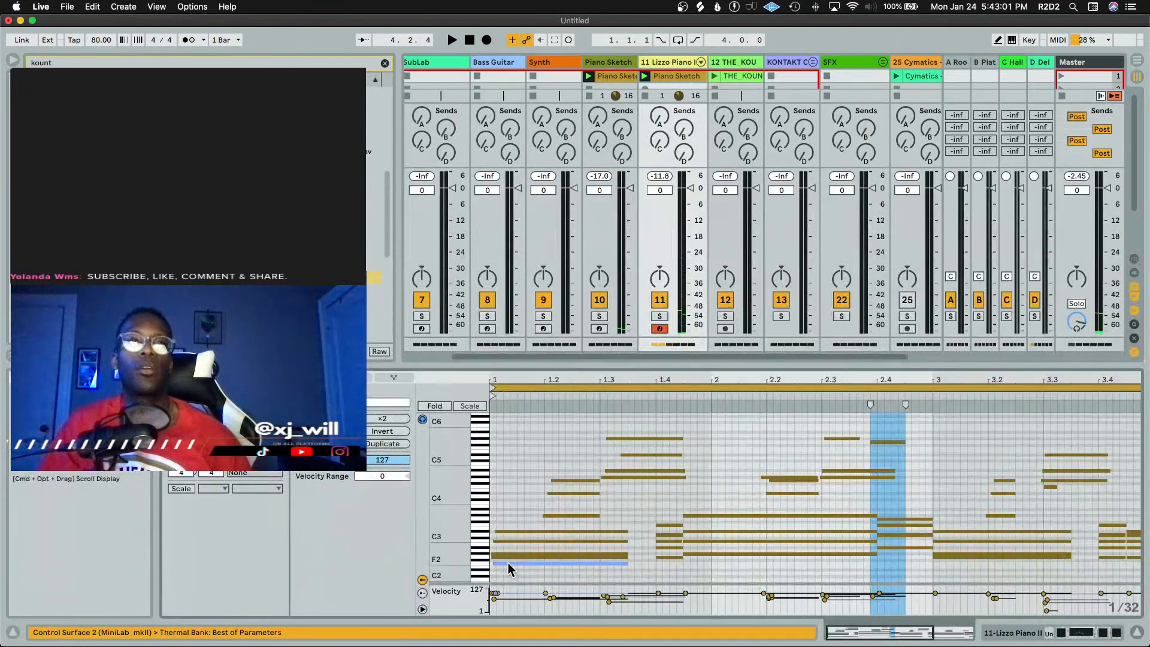
drag(449, 469, 489, 468)
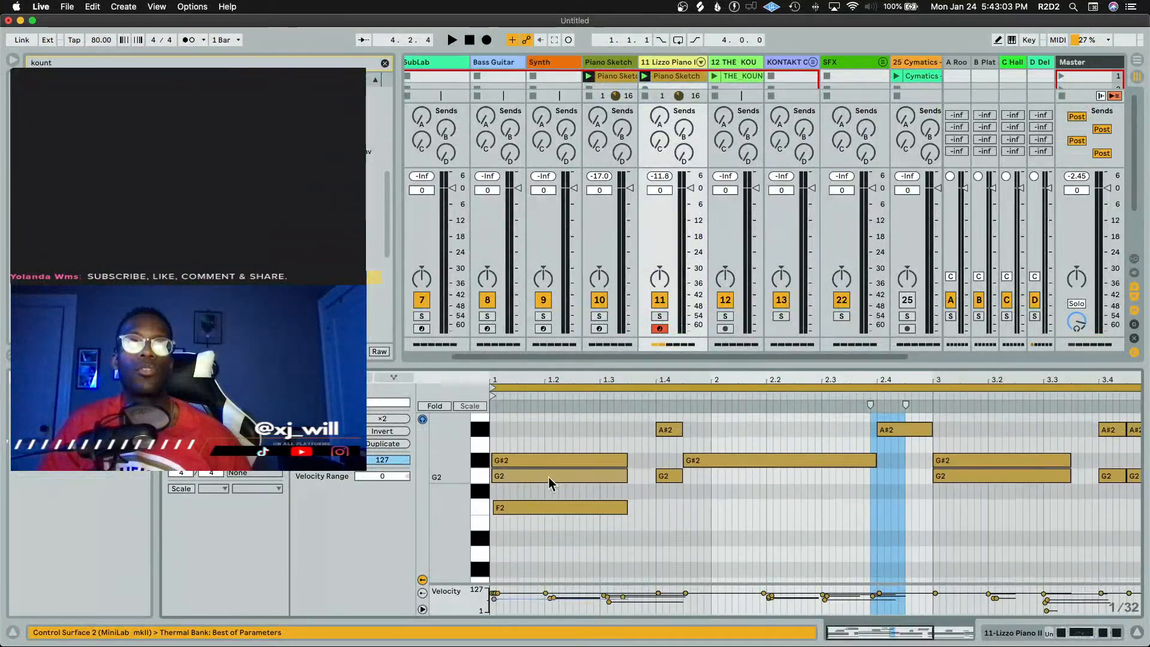
scroll(564, 479, down, 5)
scroll(565, 482, up, 6)
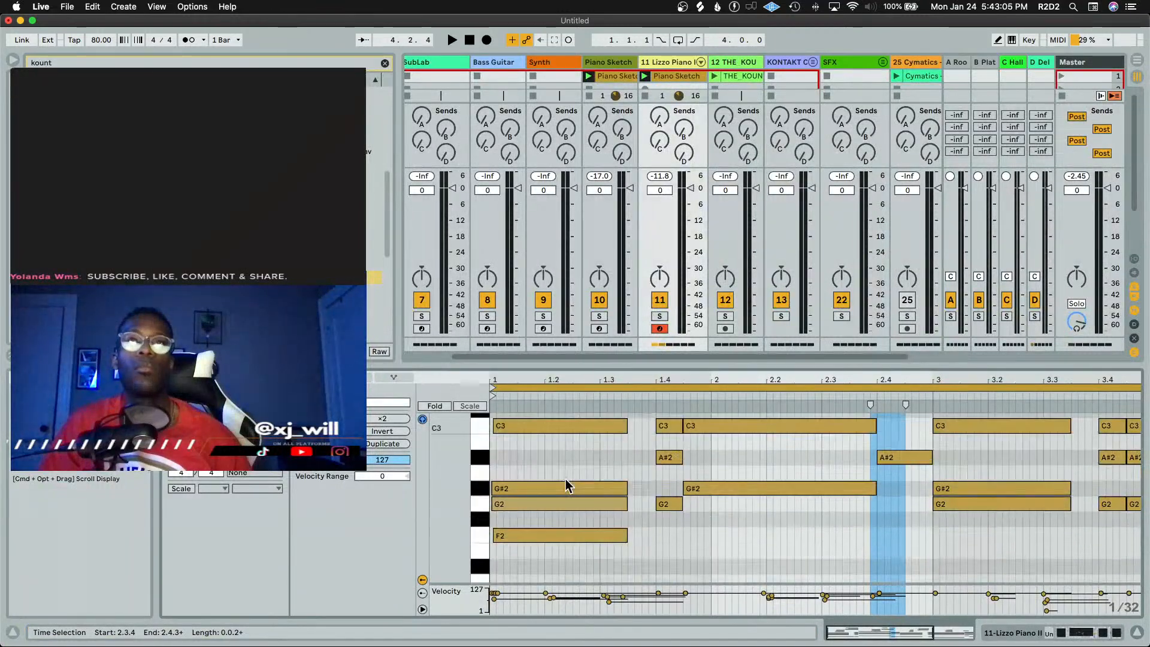
scroll(563, 480, up, 3)
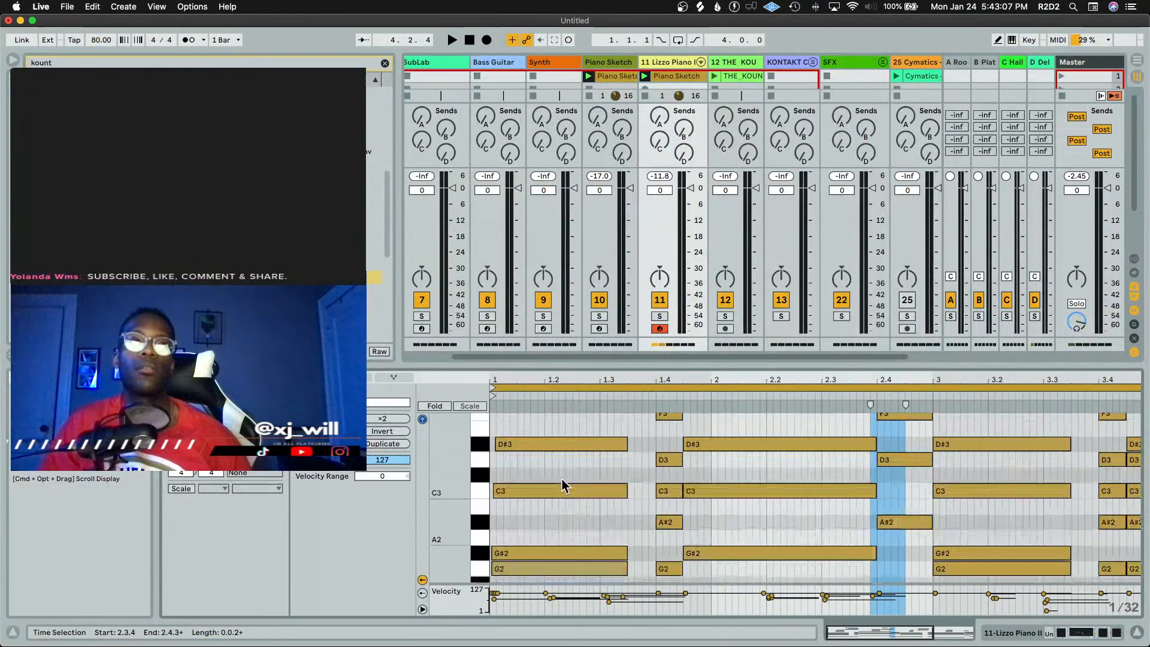
drag(469, 448, 436, 448)
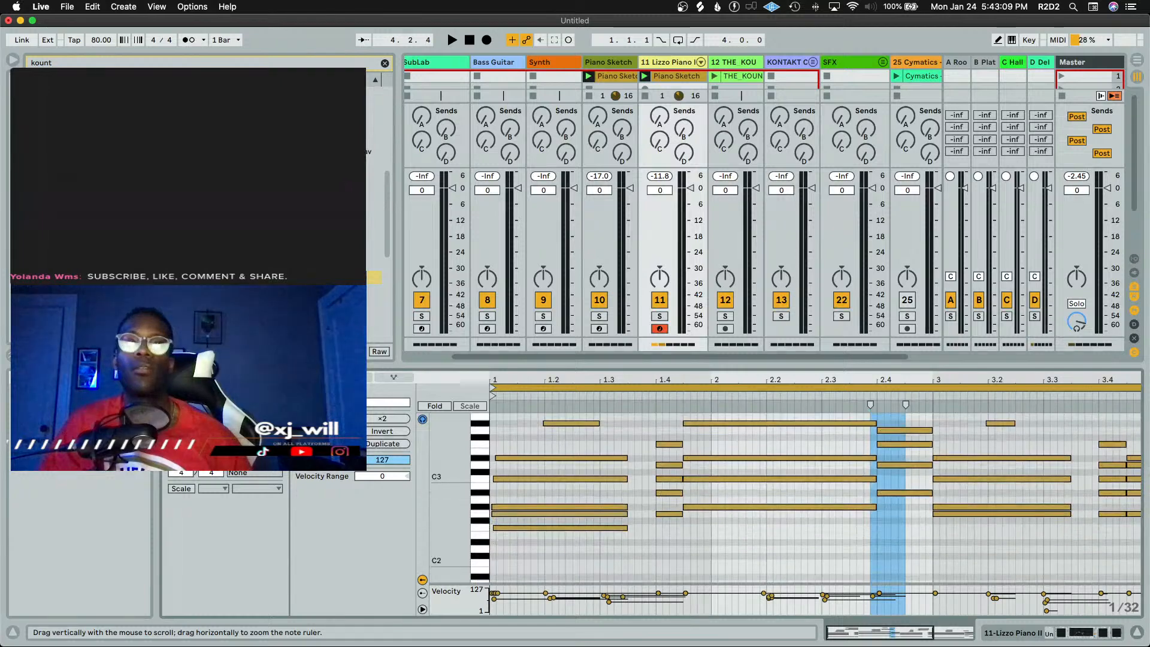
Select the new kount synth loop clip and transpose it down to -9 semitones
click(718, 74)
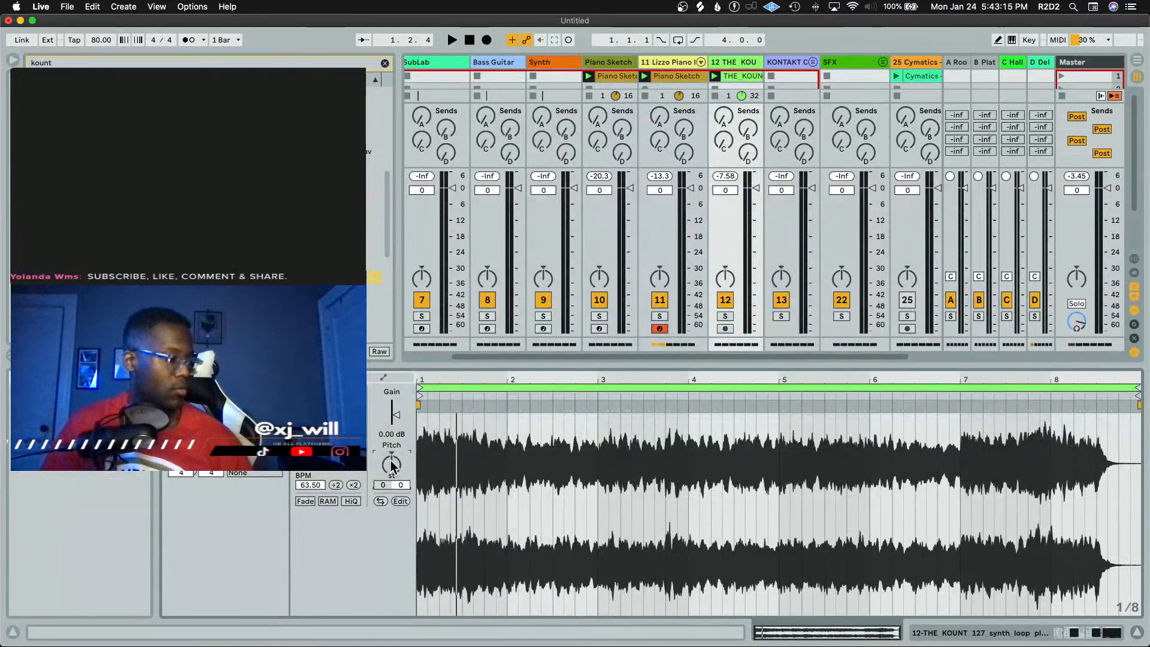
scroll(391, 465, down, 4)
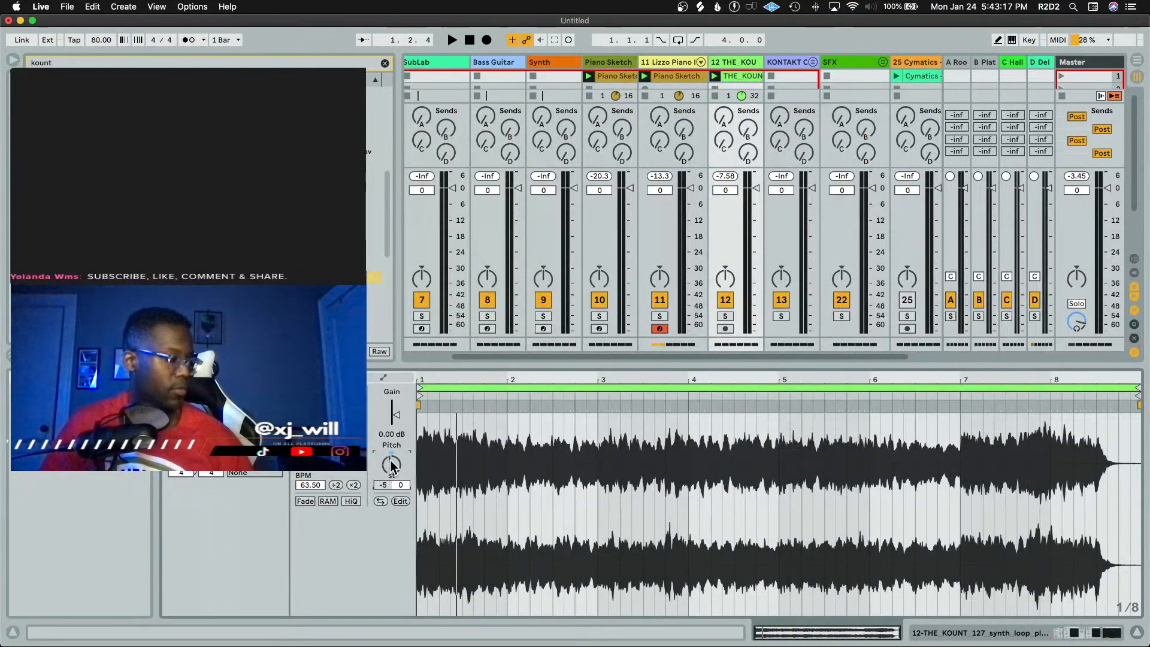
scroll(391, 465, down, 1)
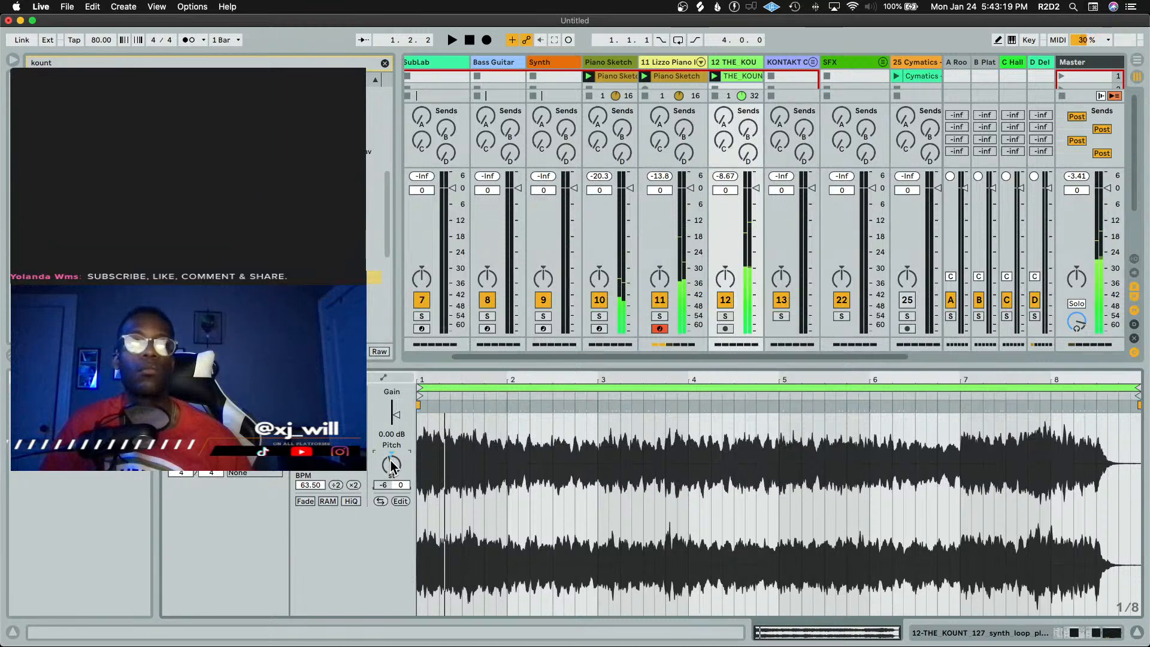
scroll(391, 465, down, 1)
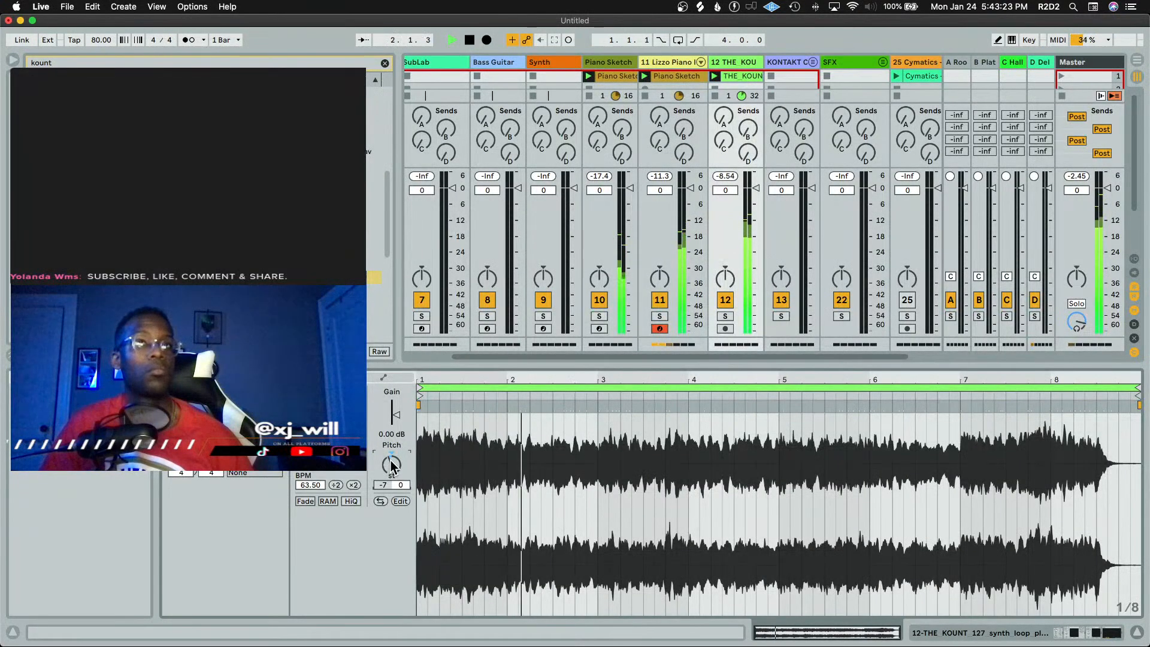
scroll(391, 465, down, 2)
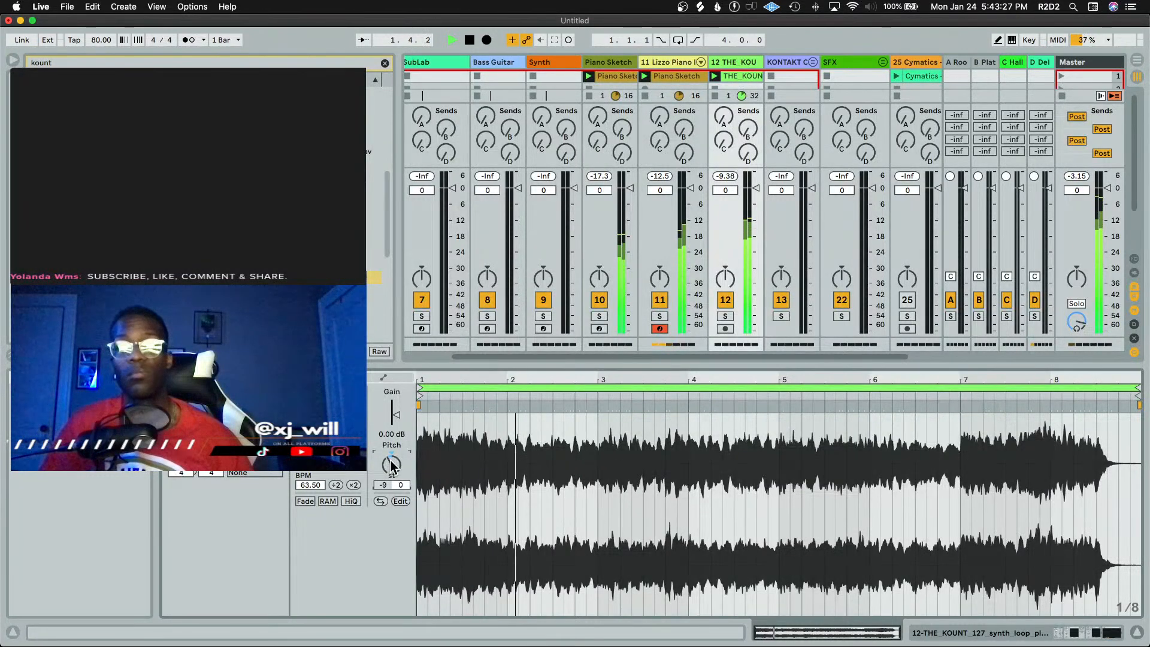
key(space)
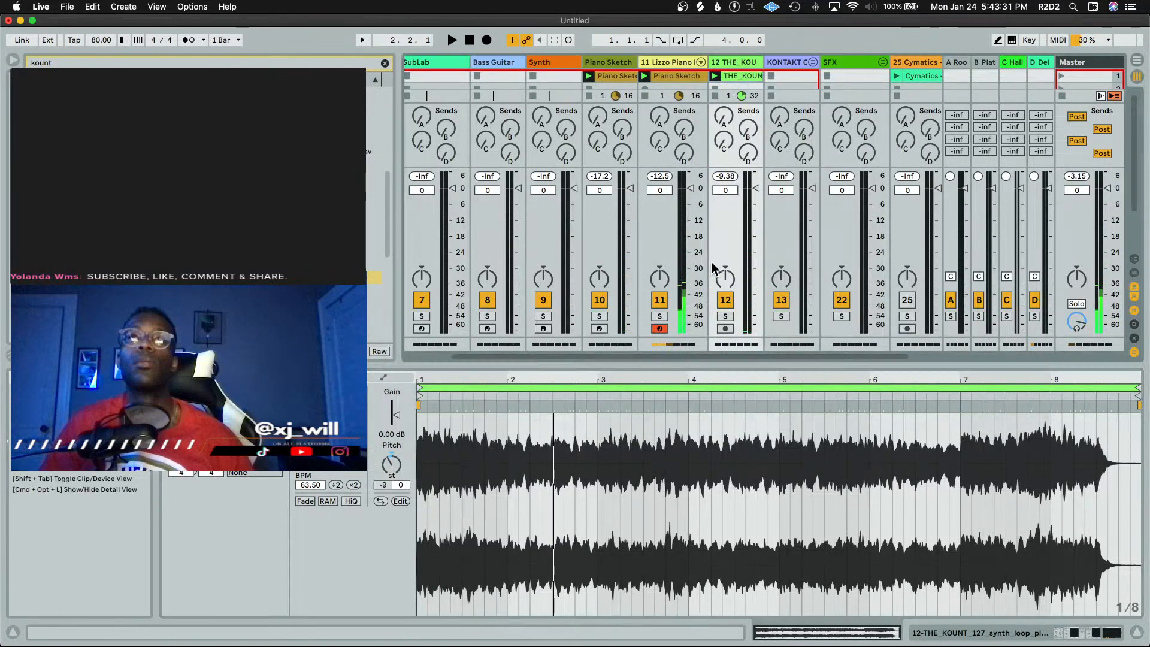
Solo the kount synth loop track and play it back
click(725, 315)
key(space)
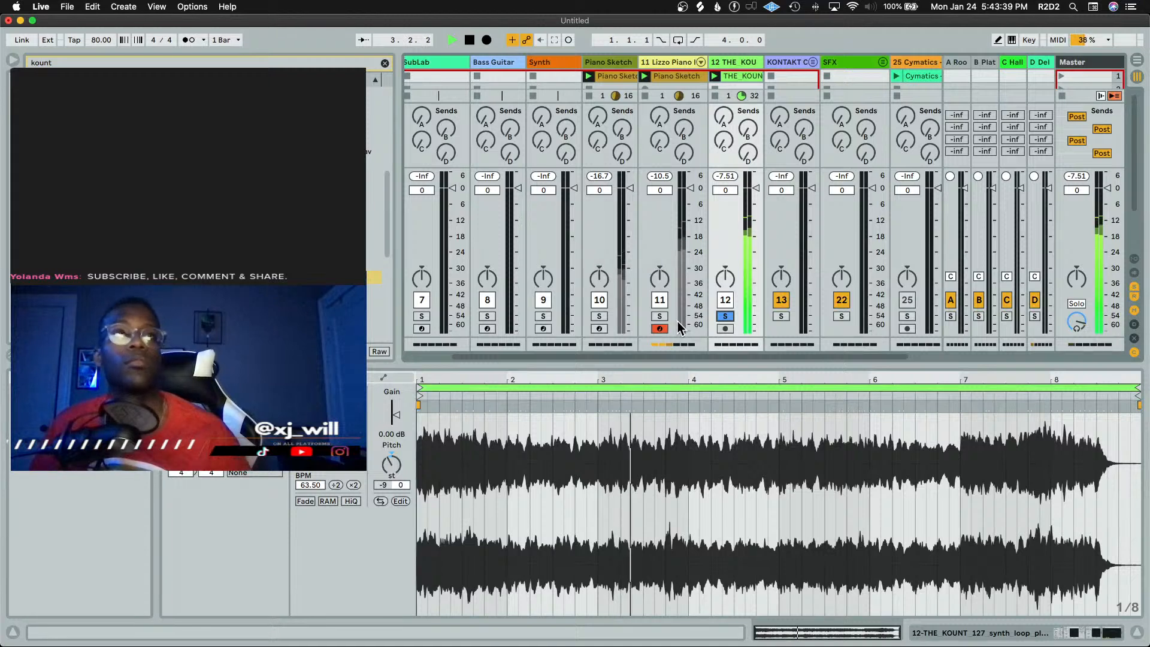
key(space)
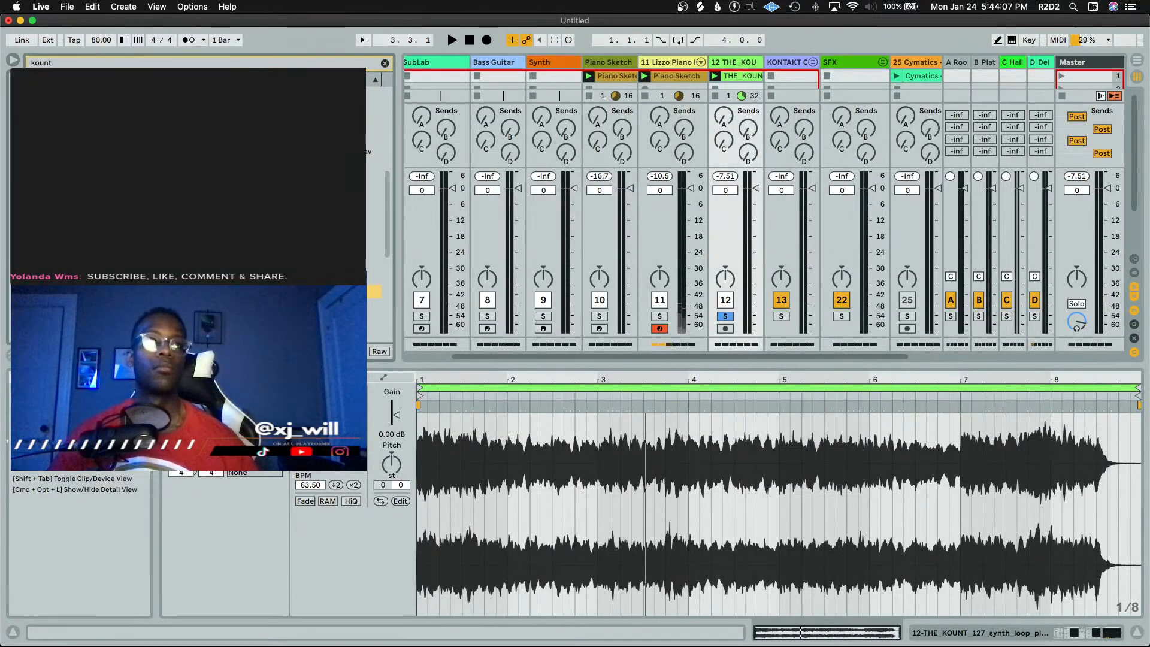
Unsolo the kount synth loop track and stop its clip
key(shift+Tab)
key(space)
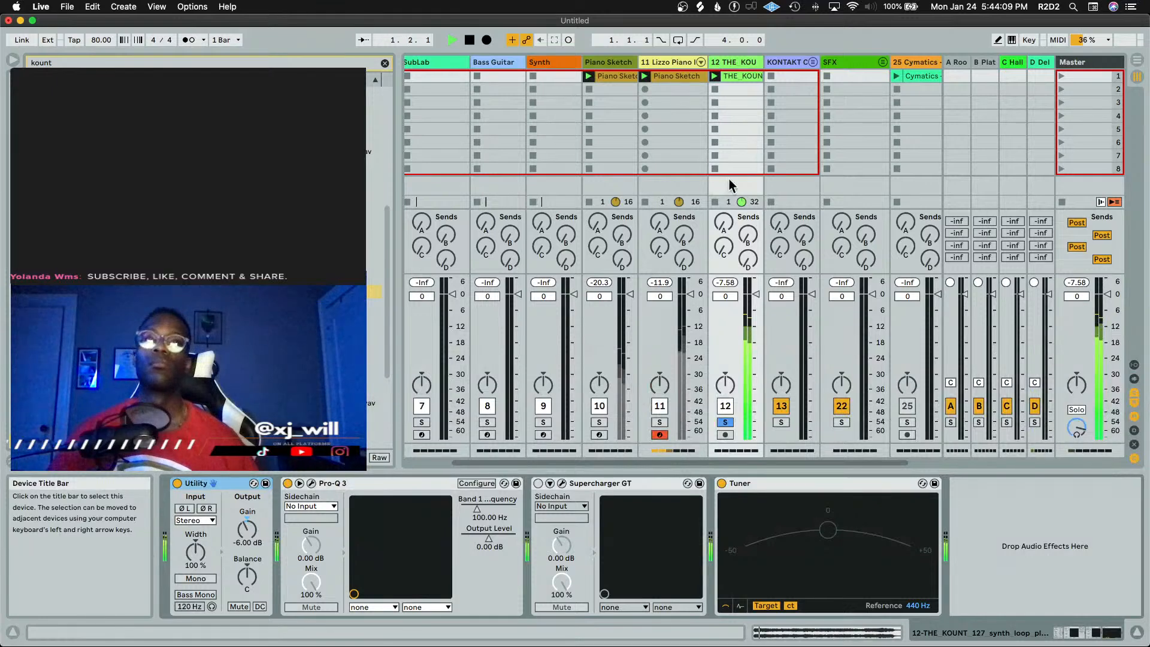
key(space)
click(725, 422)
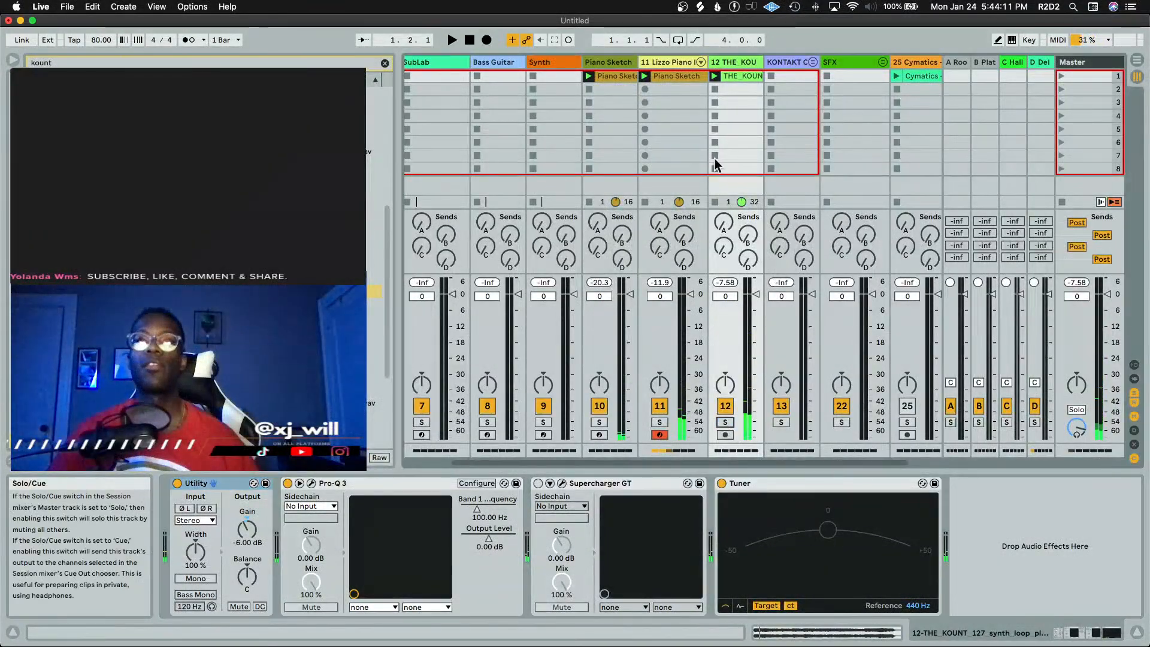
click(716, 89)
key(space)
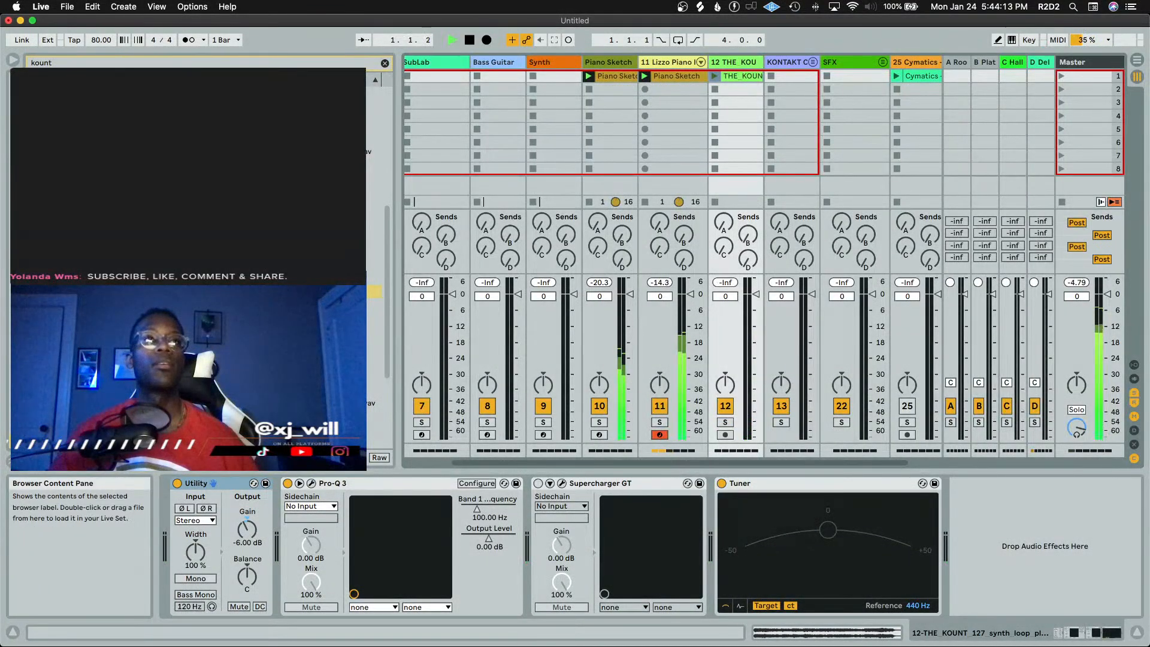
key(space)
Browse and audition further kount samples in the browser list
right_click(315, 277)
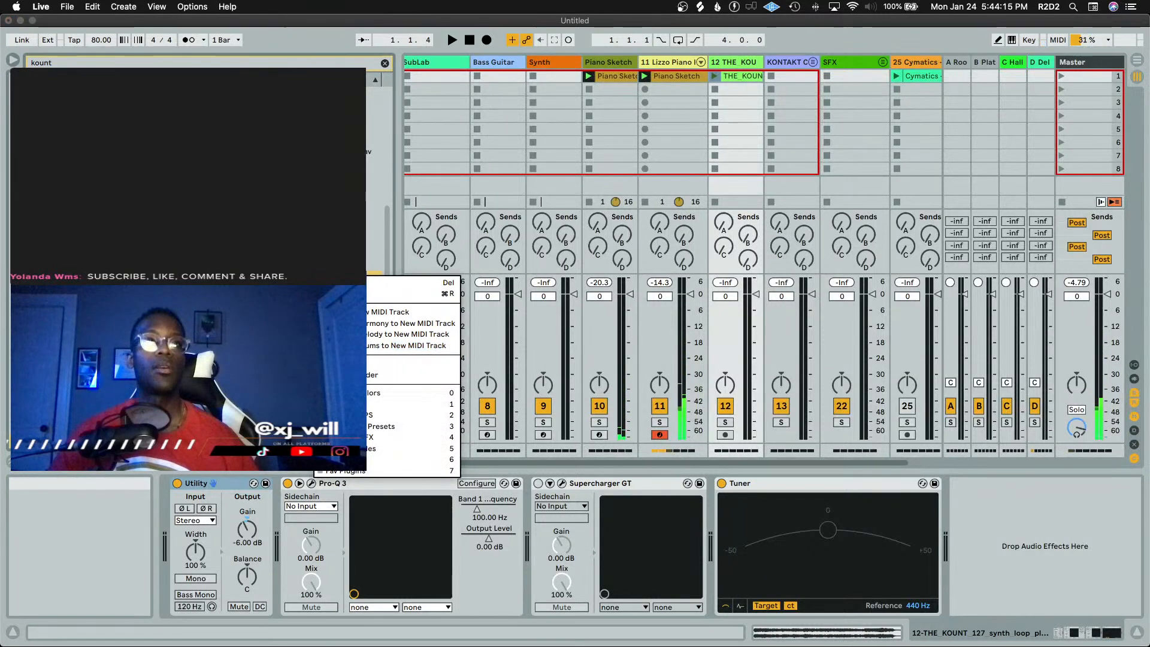
click(347, 449)
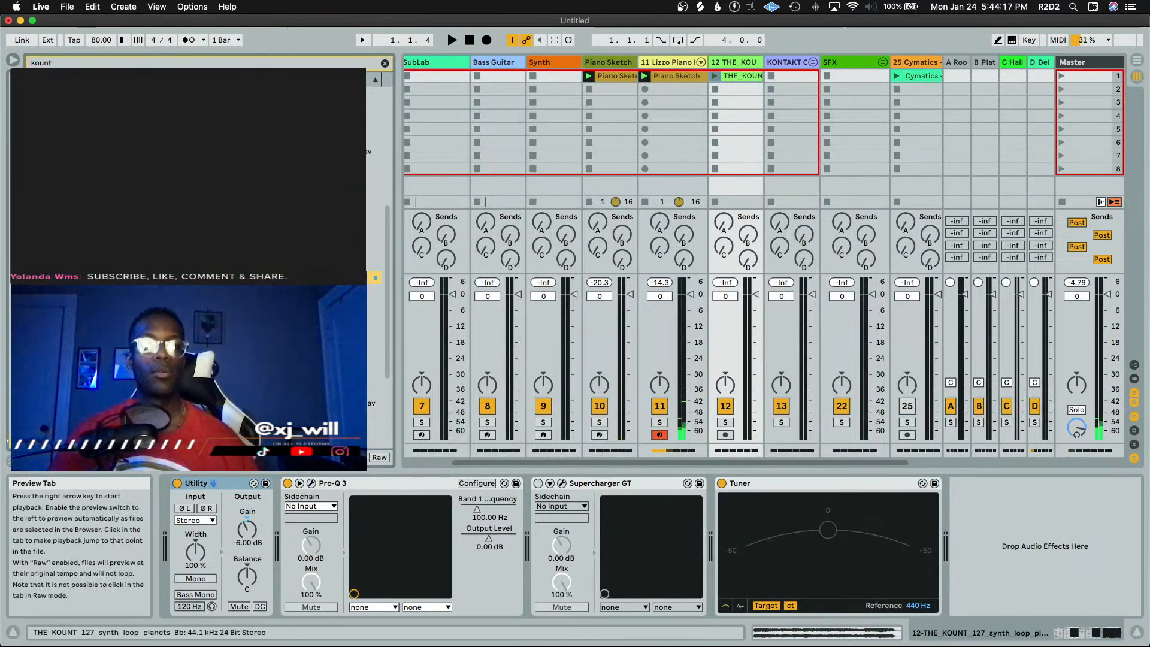
key(space)
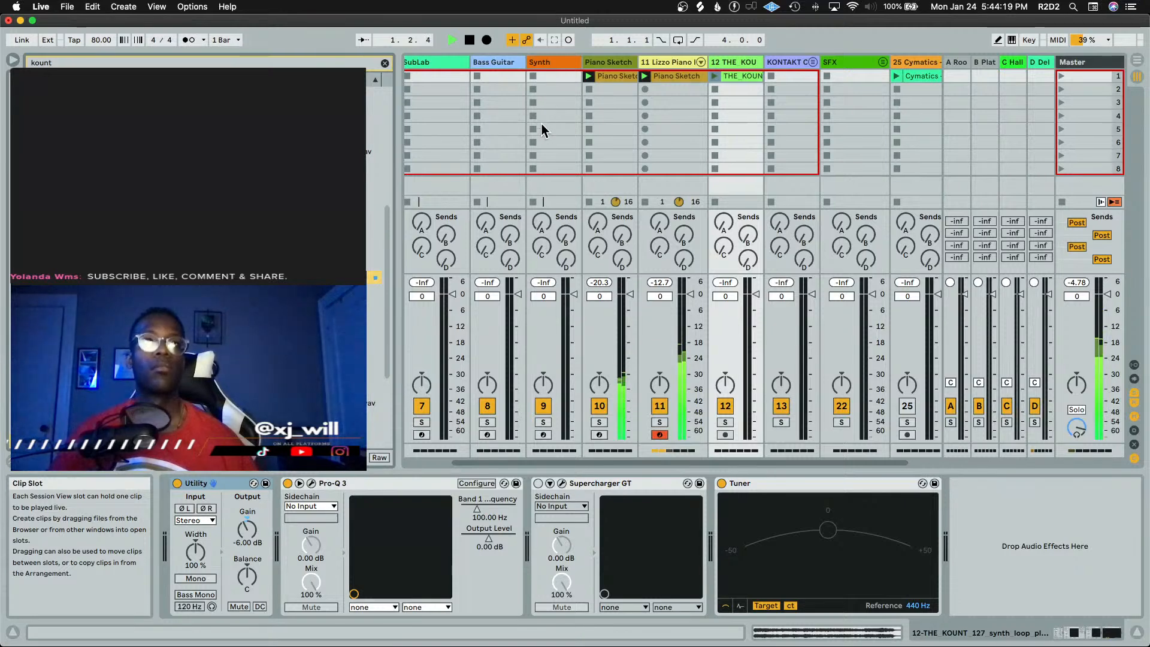
scroll(540, 129, left, 3)
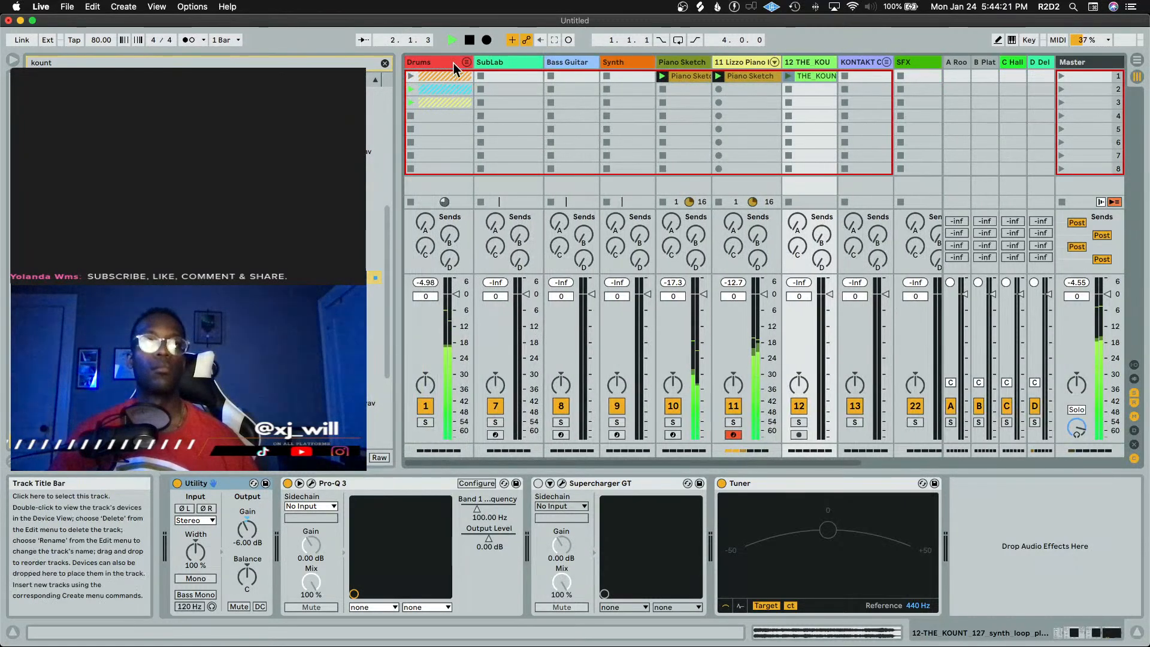
scroll(197, 263, down, 5)
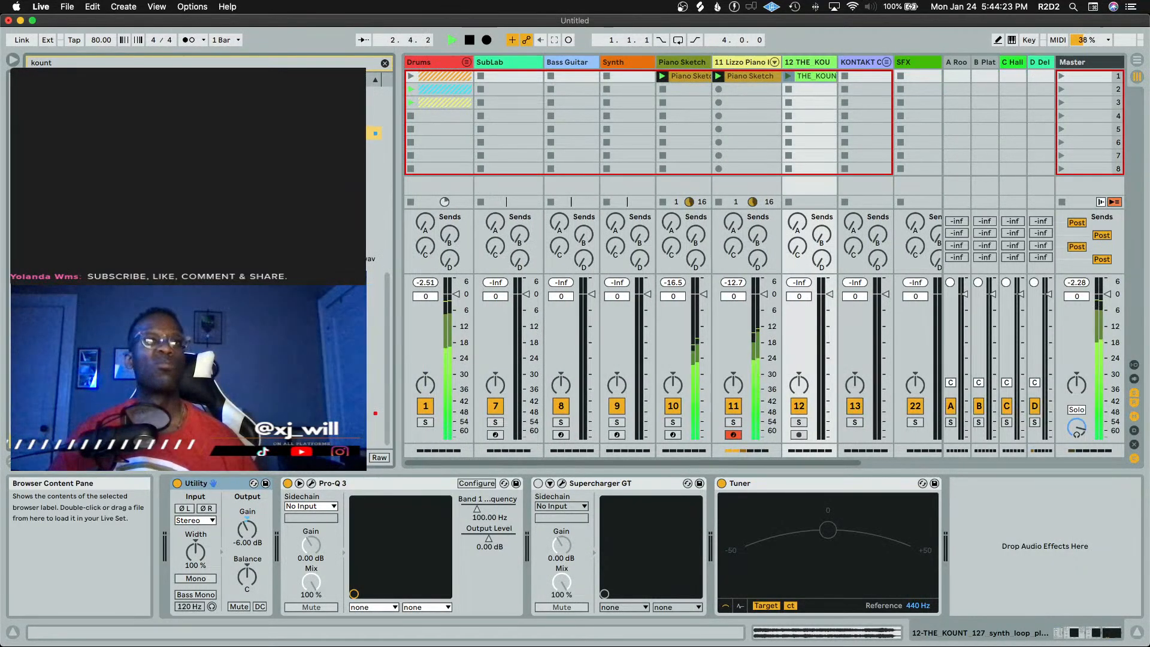
key(Left)
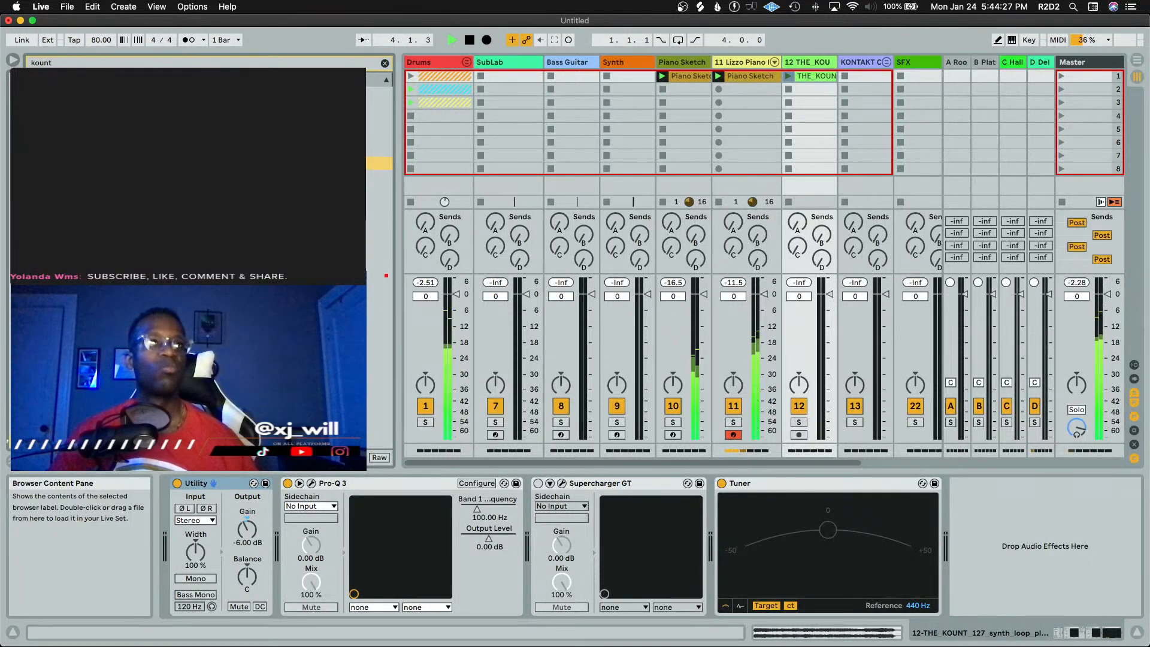
key(Right)
key(Down)
key(Down)
key(Down)
key(Down)
key(Down)
key(space)
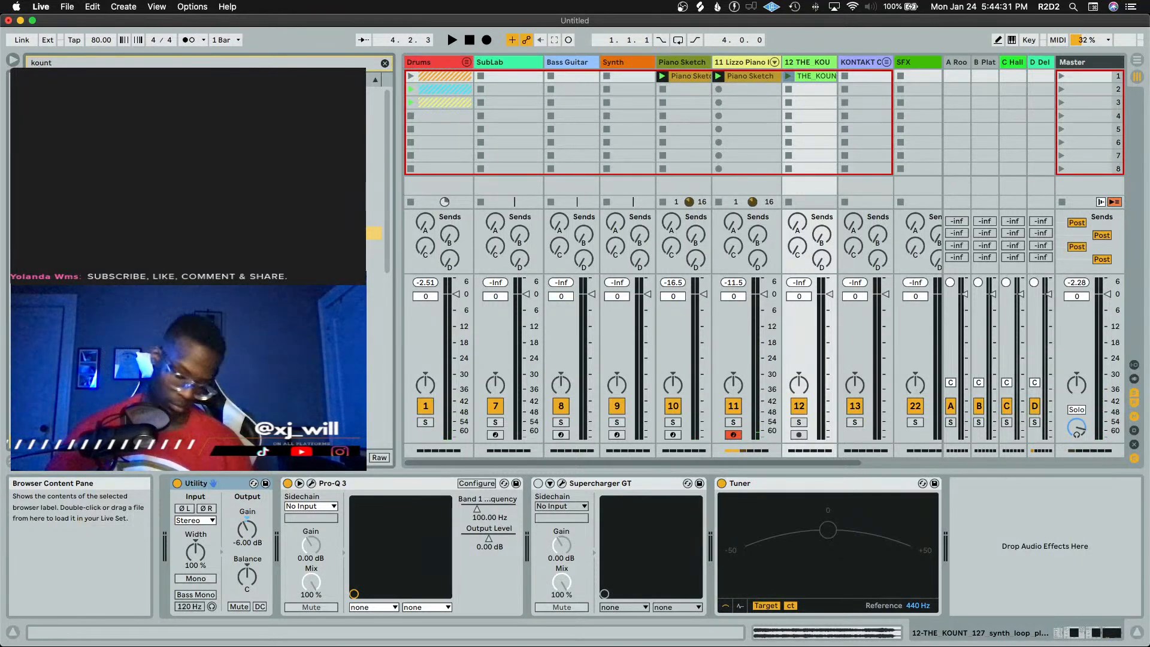
Load the Fond Perc hihat loop into the Aux track's second slot inside the Drums group and launch it
key(Down)
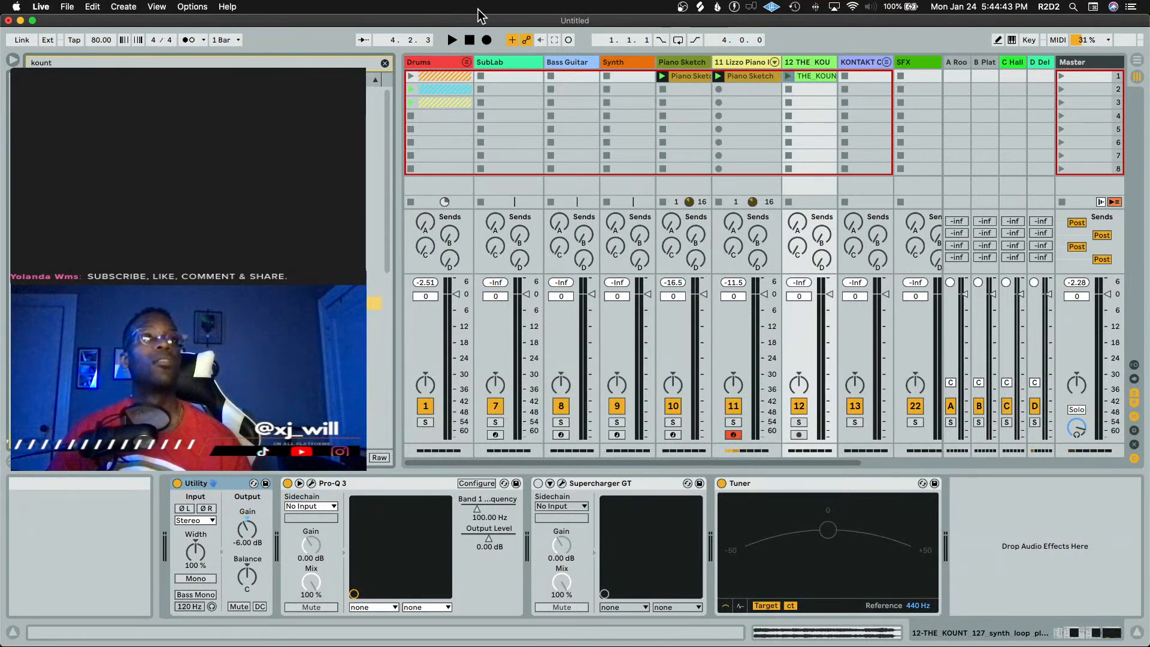
click(468, 61)
click(467, 62)
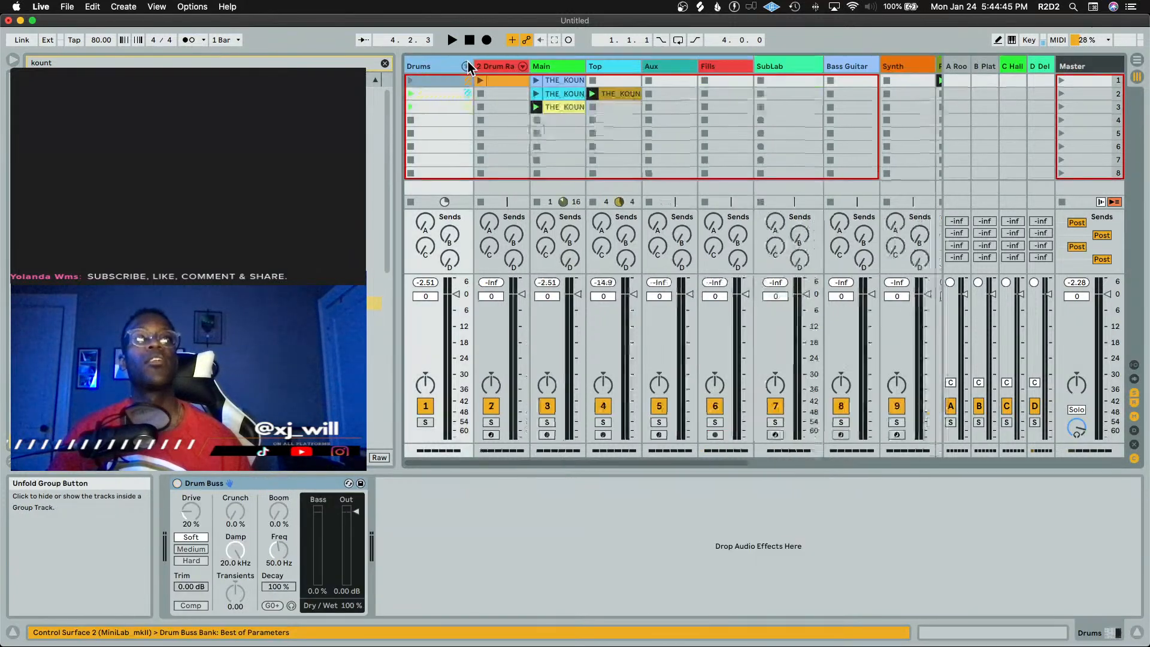
drag(335, 303, 509, 197)
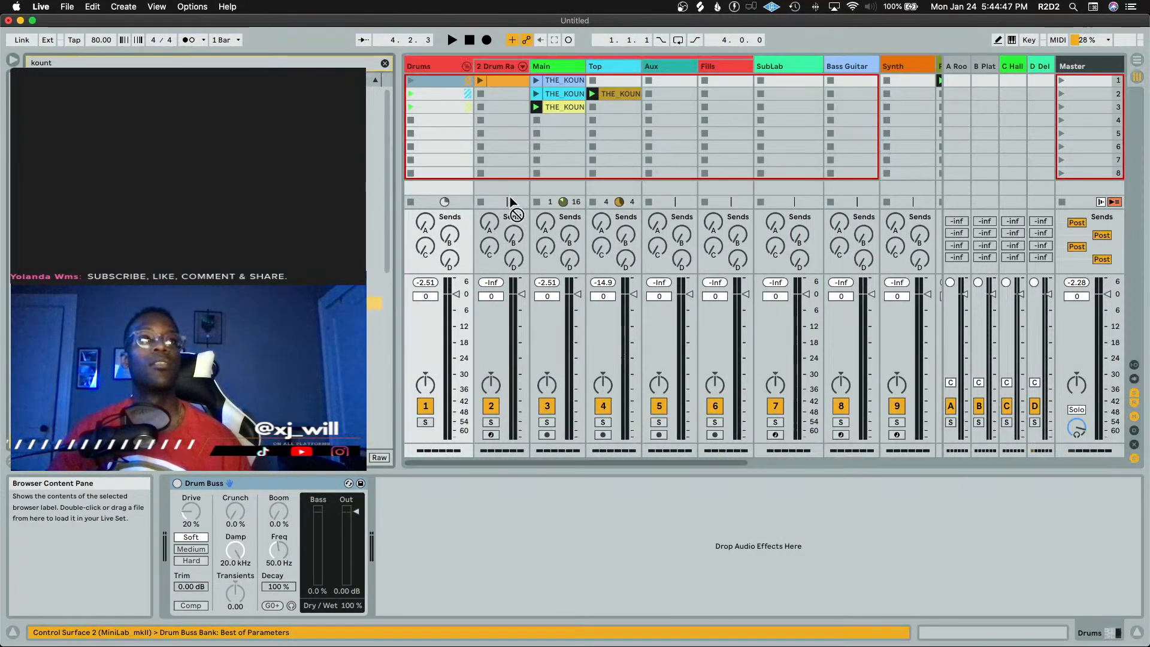
drag(659, 91, 657, 90)
click(650, 93)
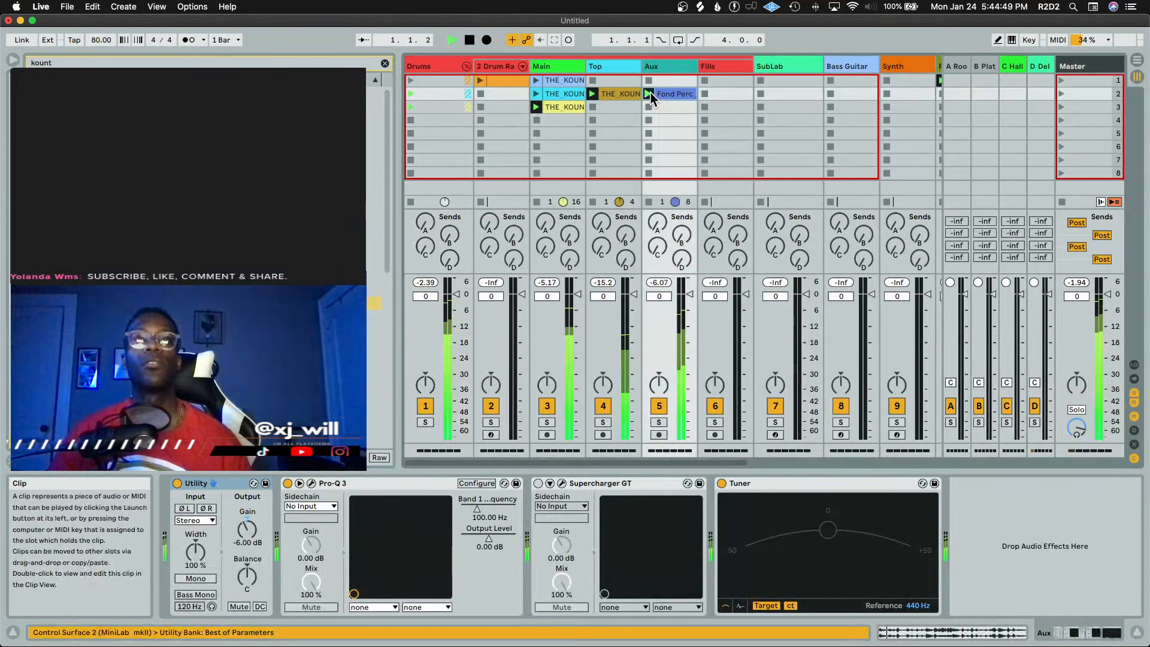
Lower the Fond Perc clip's gain to -10.3 dB
double_click(685, 96)
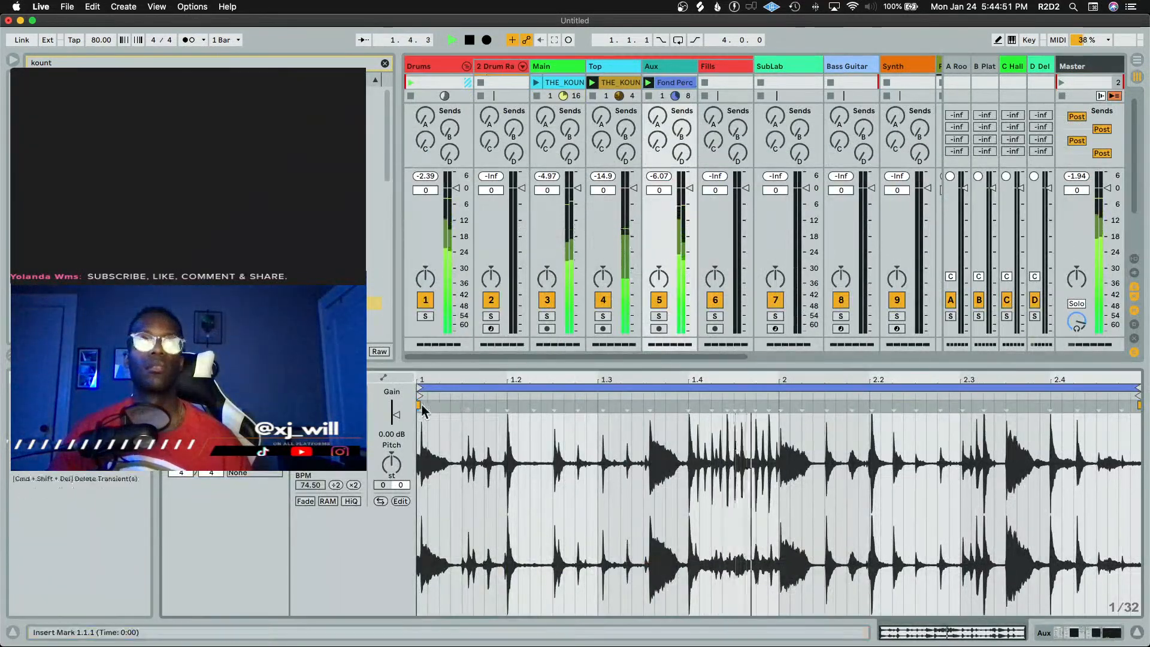
drag(397, 415, 397, 425)
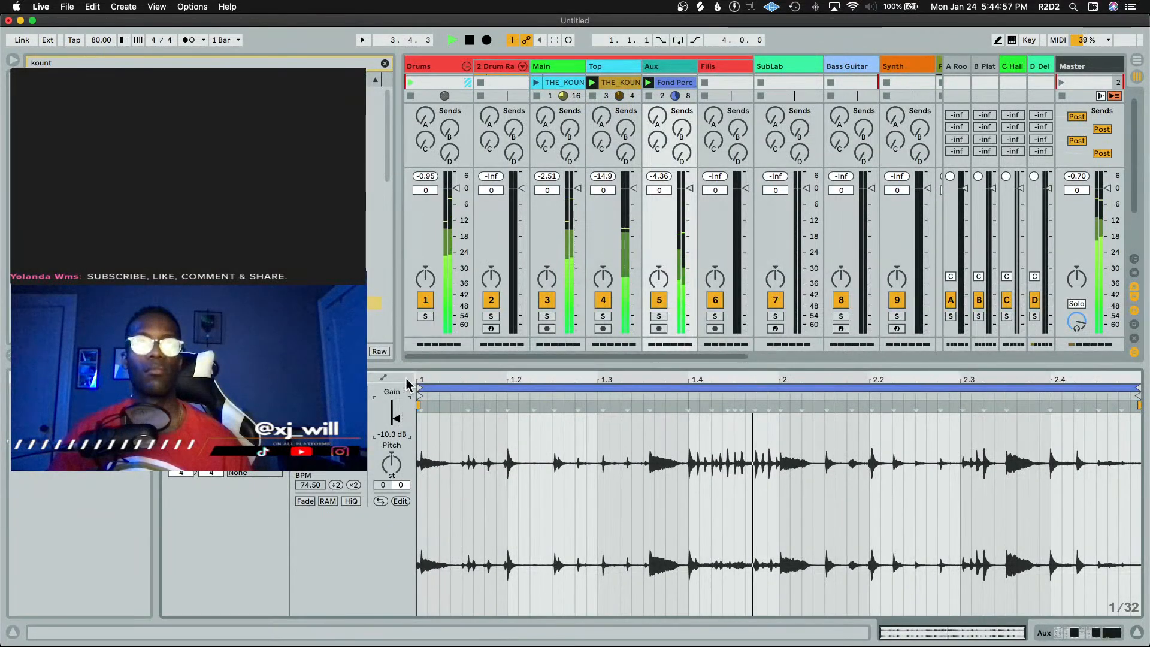
key(shift+Tab)
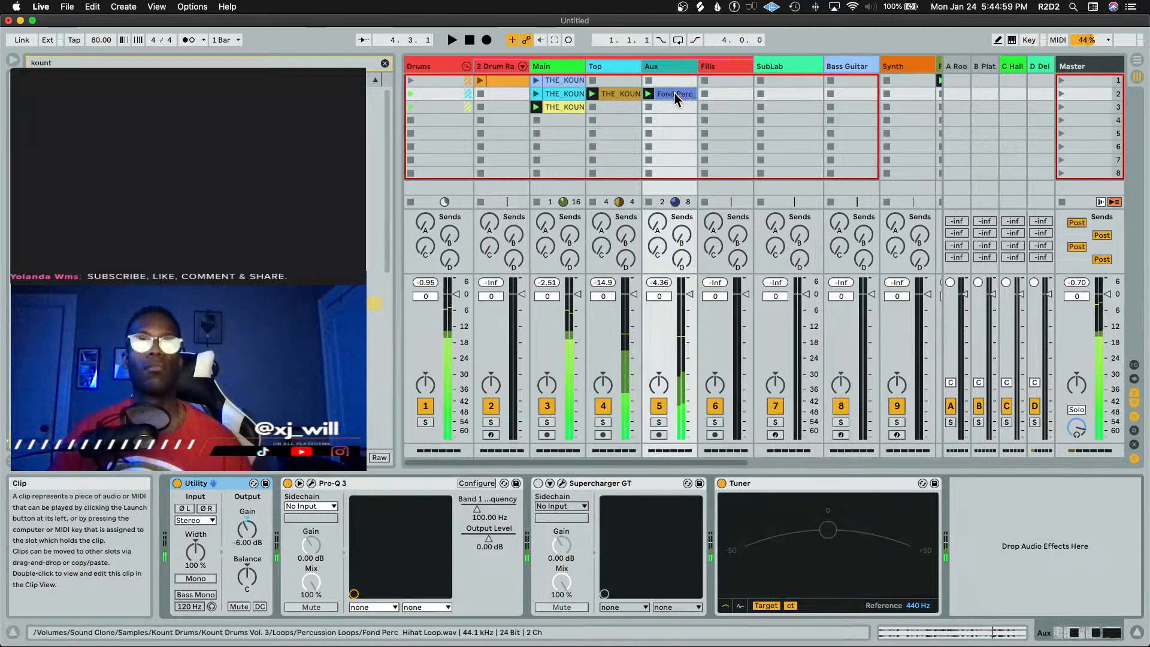
Move the Fond Perc clip to the Top track's third slot
drag(674, 93, 614, 108)
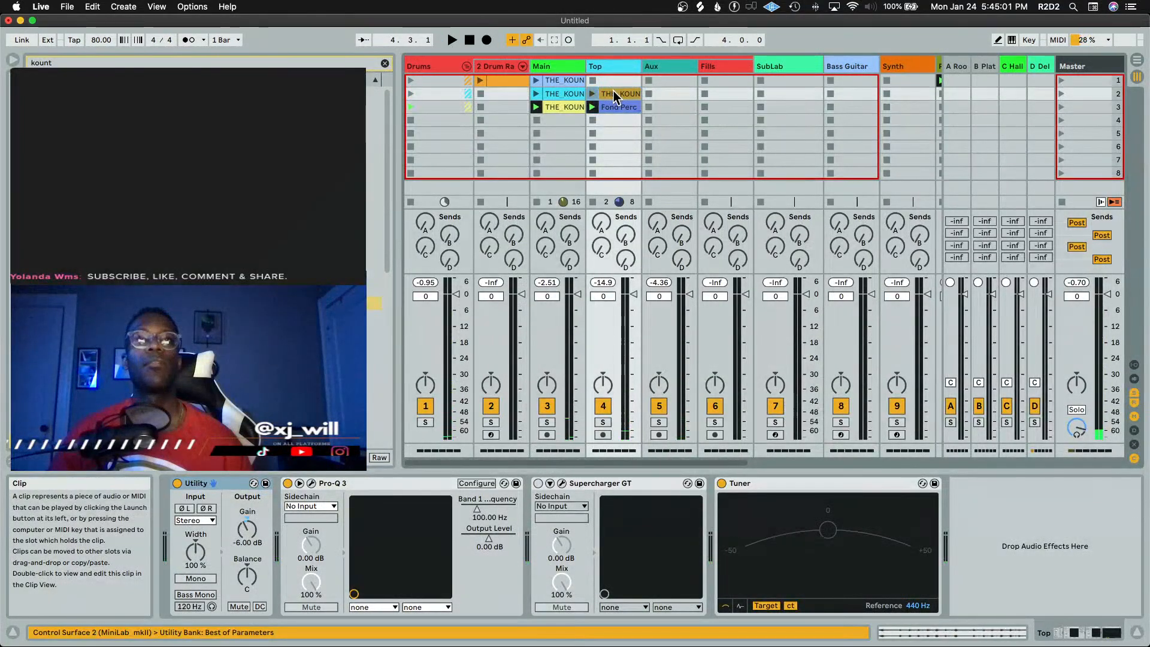
Turn on the follow action for the kount clip on the Top track
double_click(615, 94)
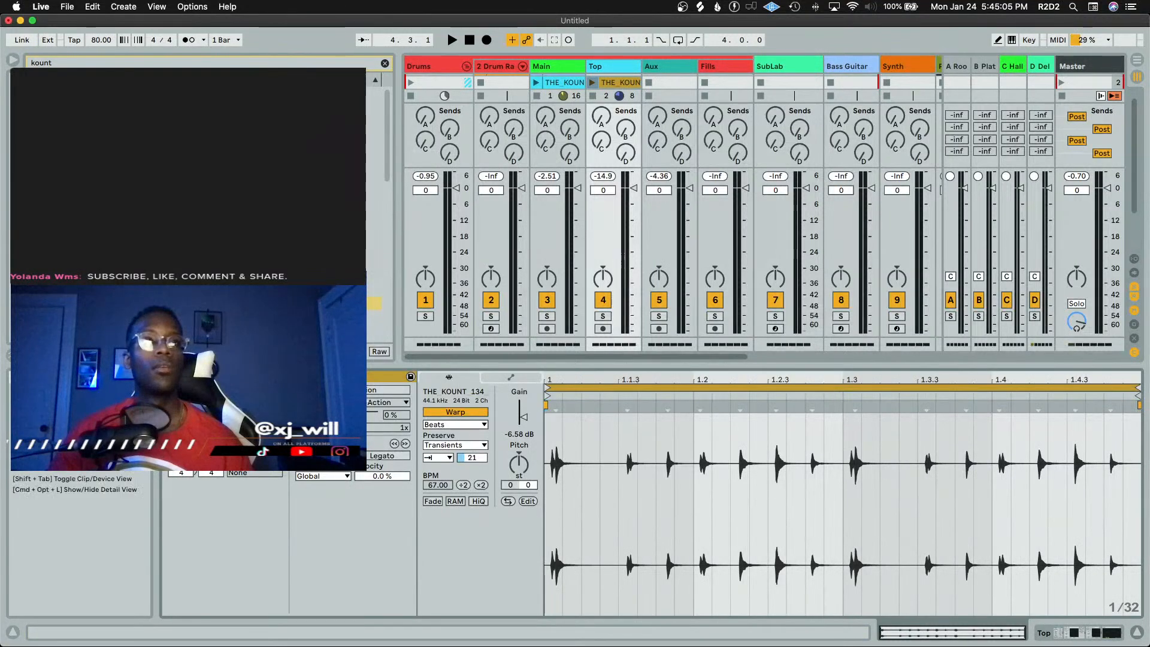
click(355, 390)
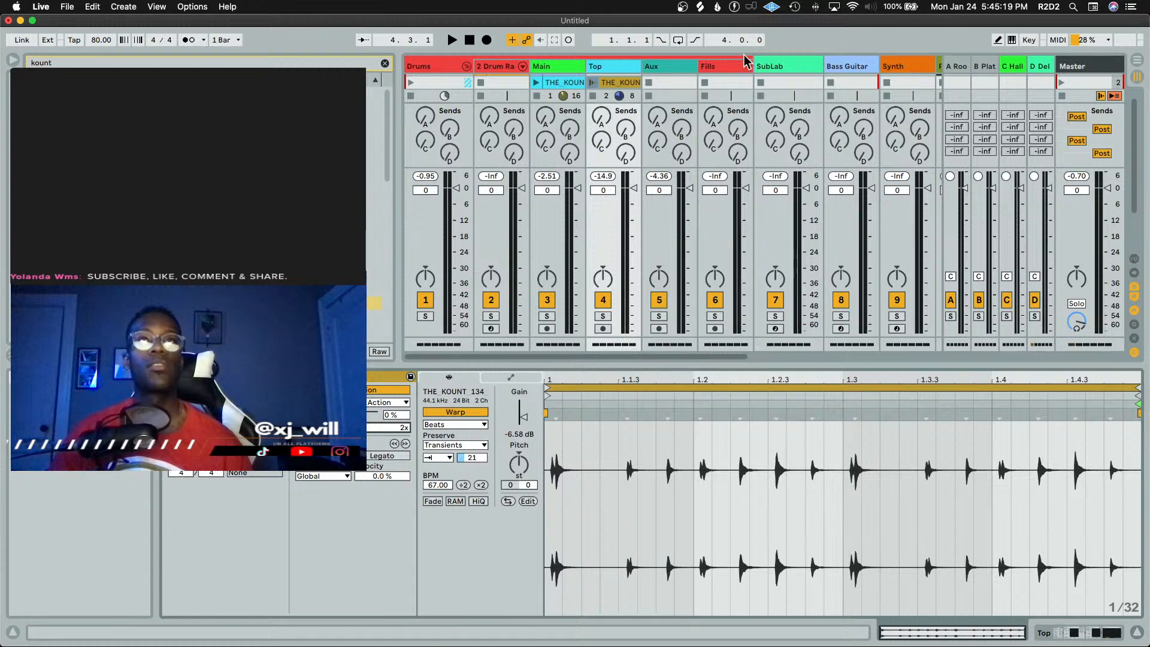
key(shift+Tab)
Set the follow action options on the Fond Perc clip in the Top track
double_click(620, 110)
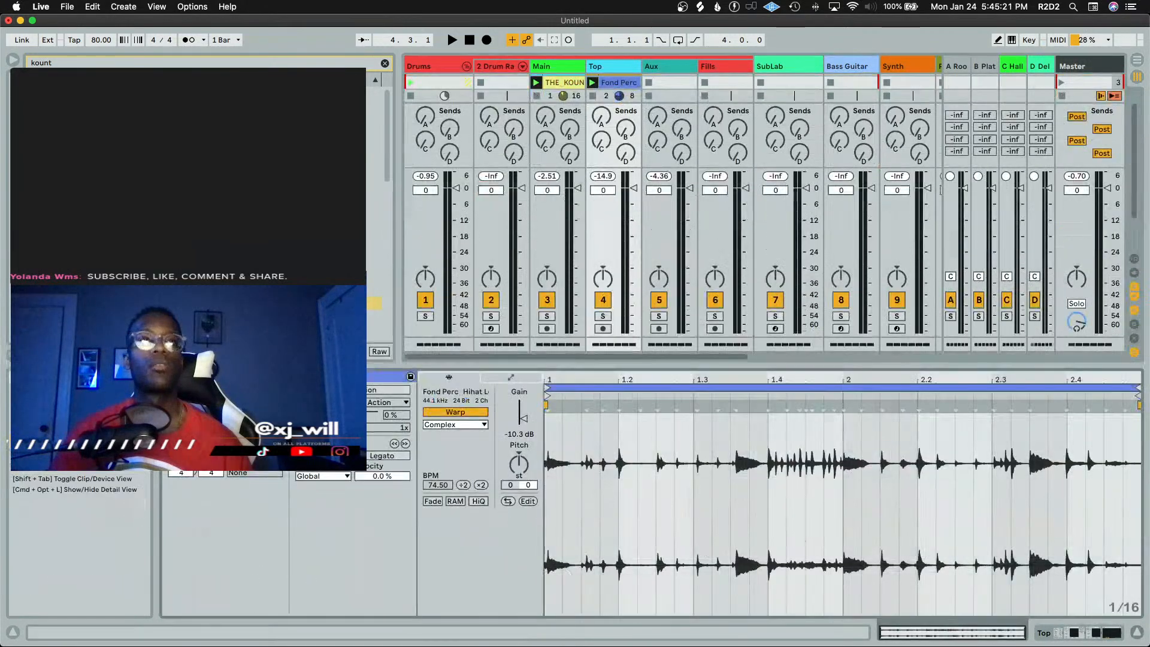
click(324, 403)
click(324, 446)
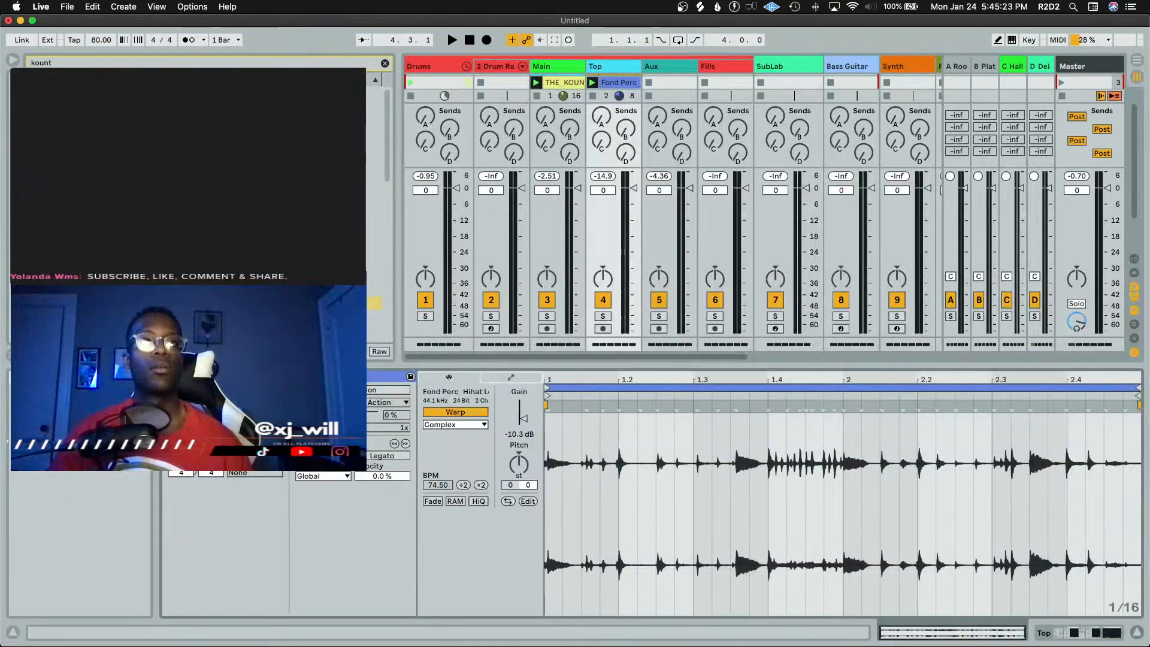
click(352, 390)
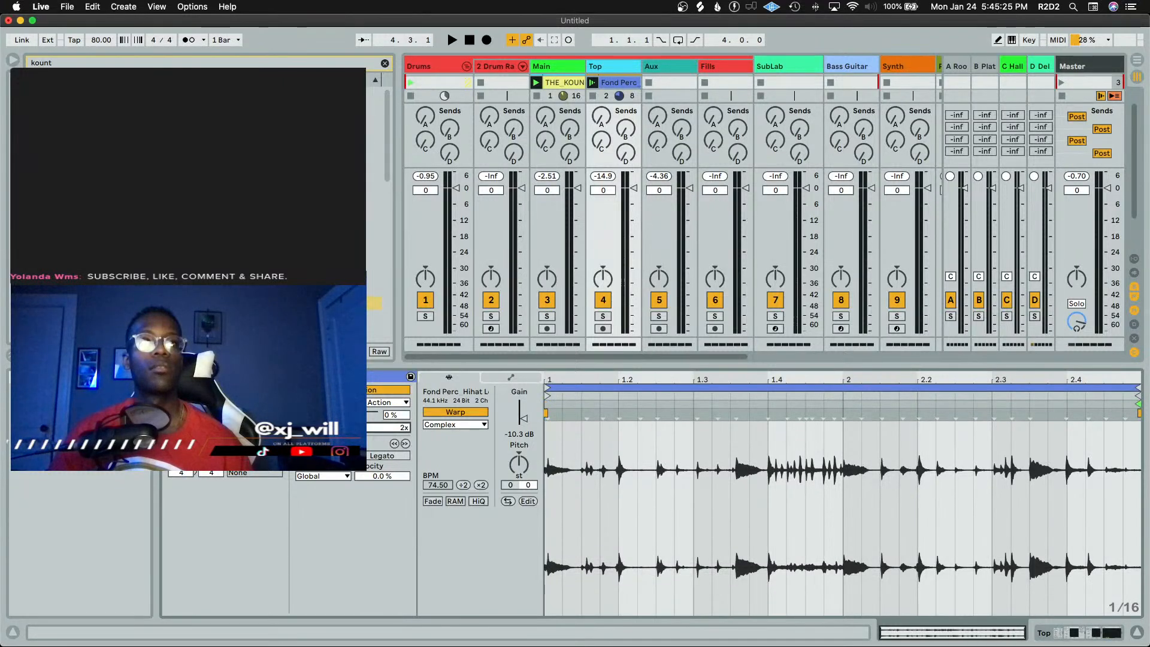
key(shift+Tab)
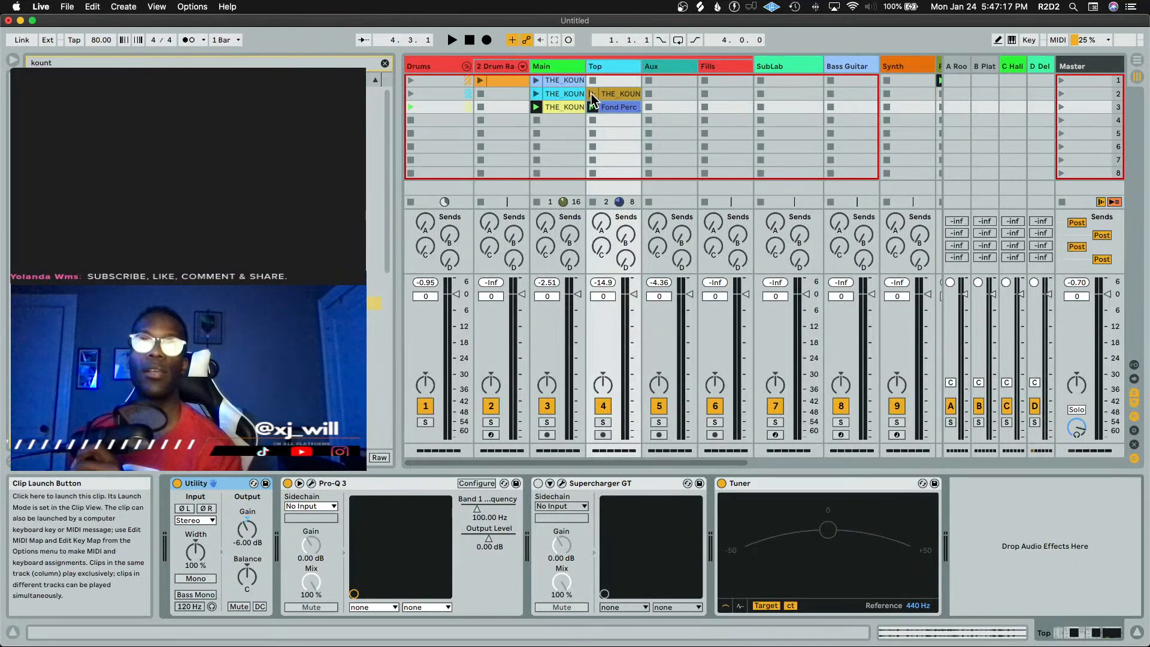
Launch the kount clip on the Top track, solo the Top track and start playback
click(592, 94)
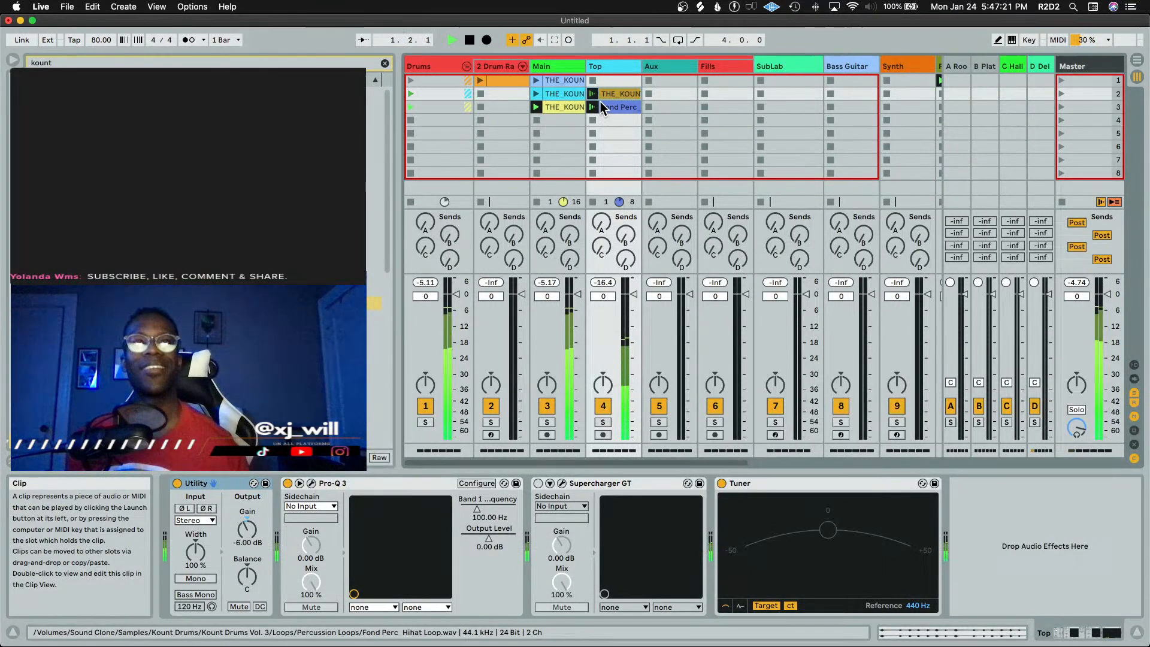
double_click(618, 92)
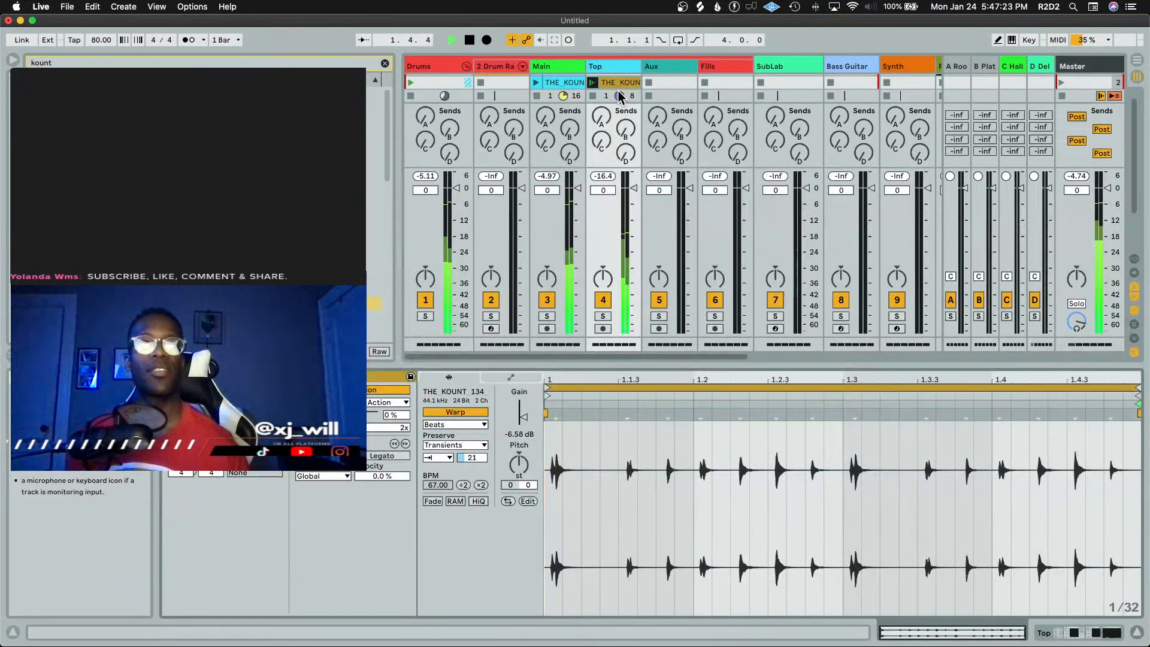
key(shift+Tab)
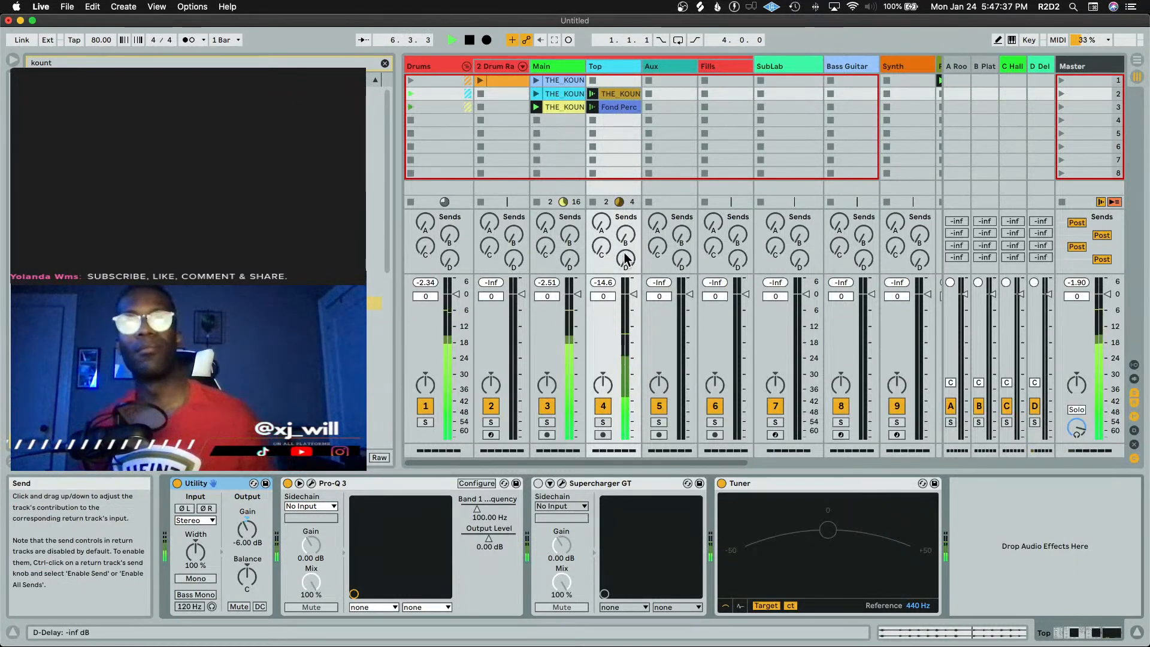
click(608, 425)
key(shift+Tab)
key(space)
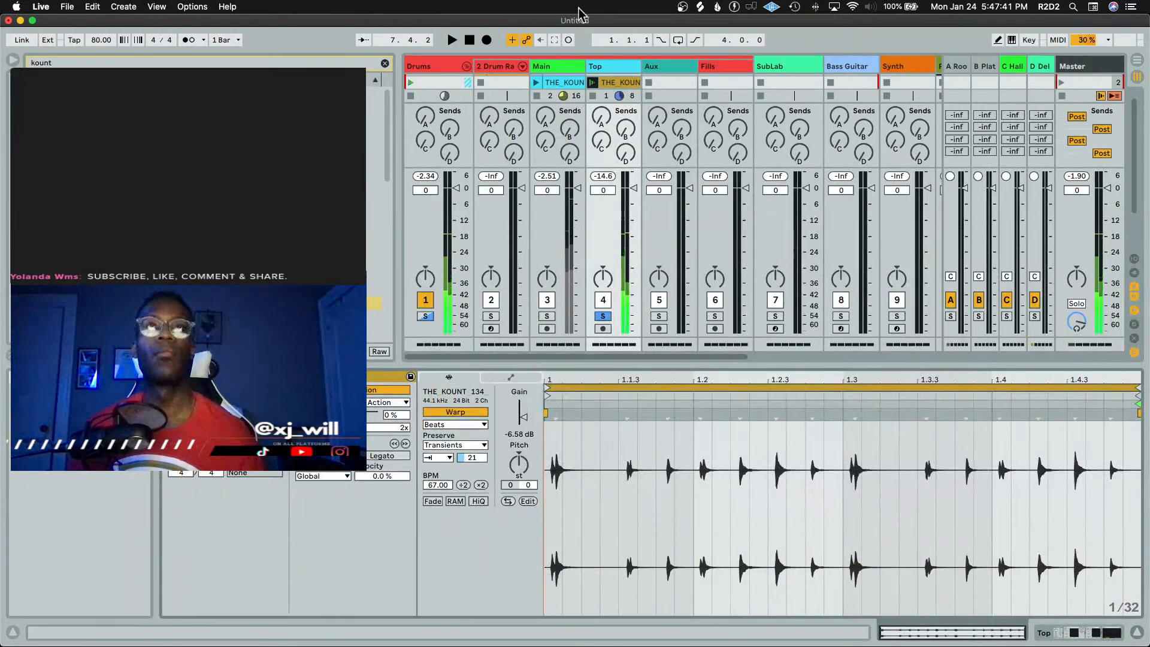
Raise the Fond Perc clip's gain to -6.07 dB and play it back
key(shift+Tab)
double_click(619, 110)
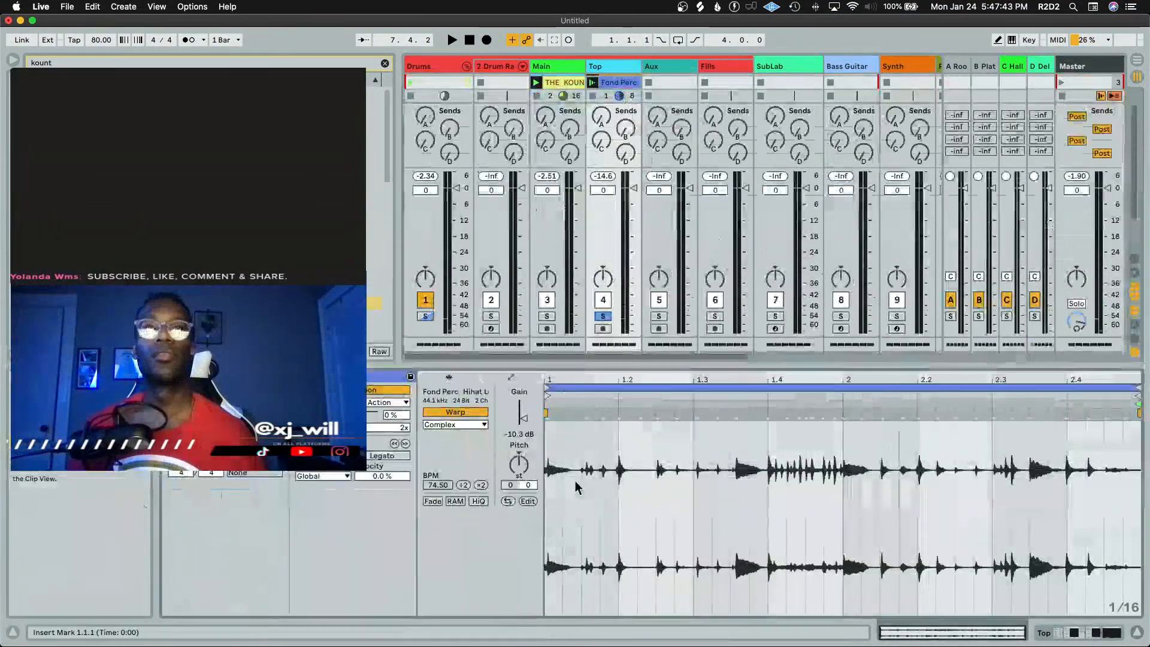
drag(525, 423, 526, 417)
key(space)
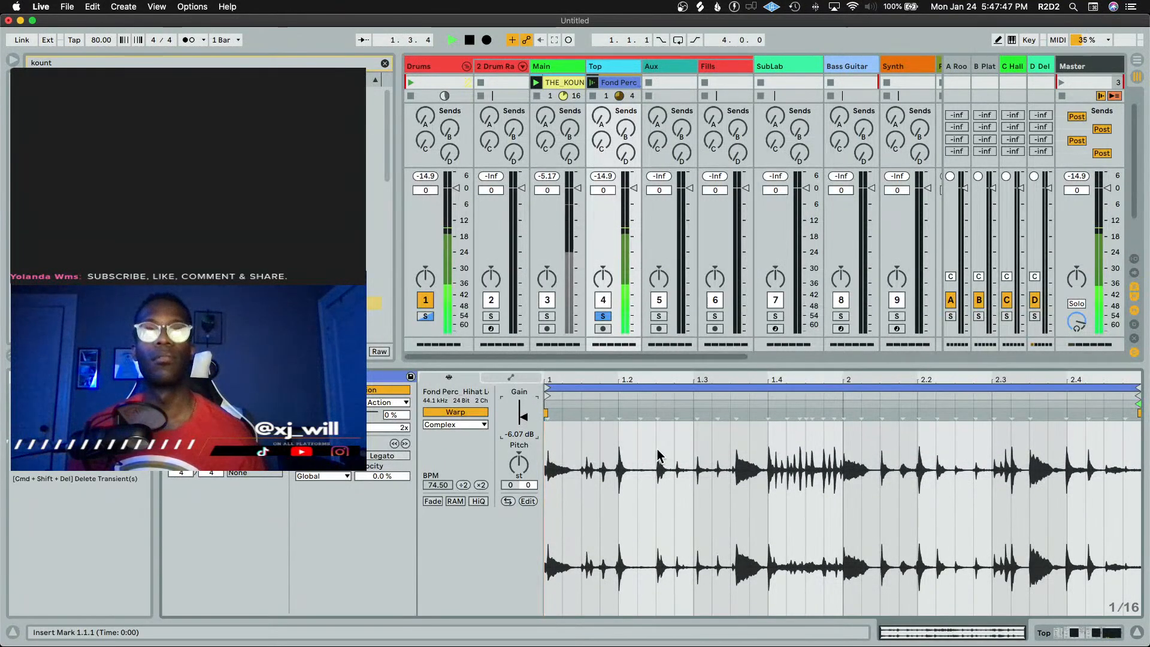
key(space)
key(space)
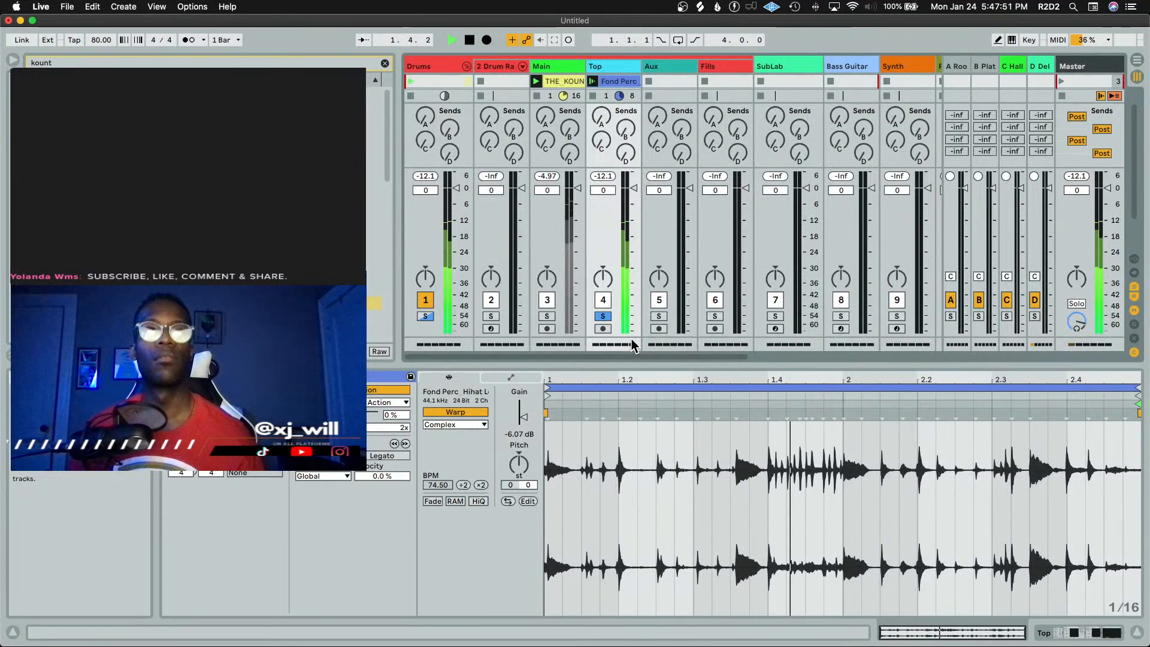
Unsolo the Top track and stop playback
key(shift+Tab)
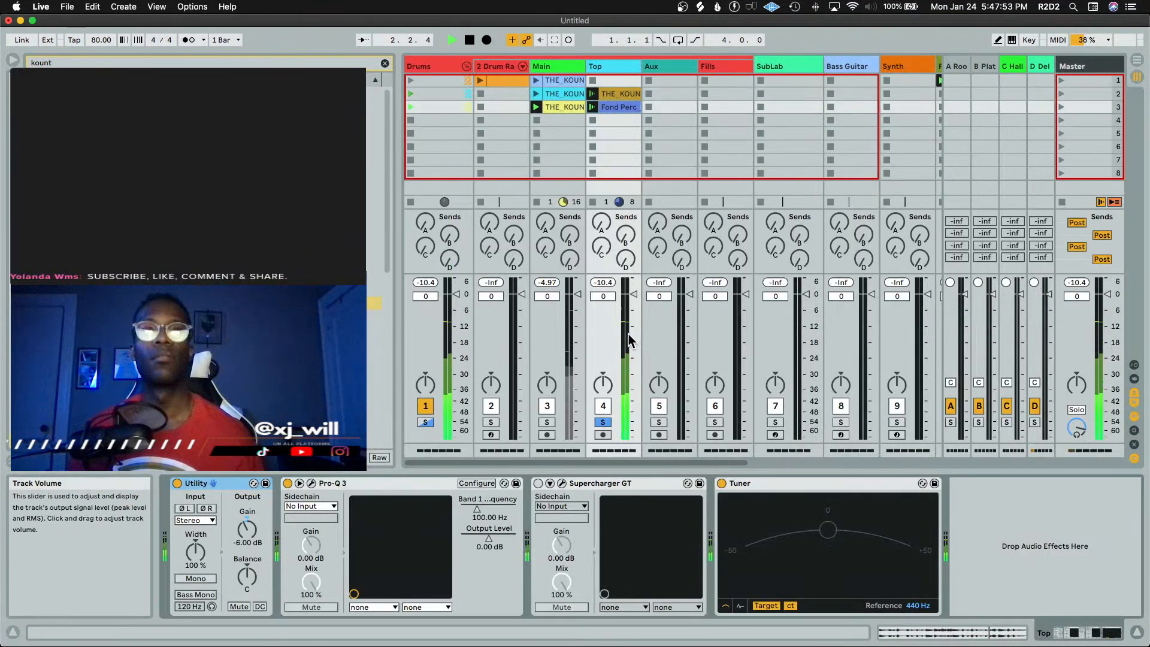
click(602, 423)
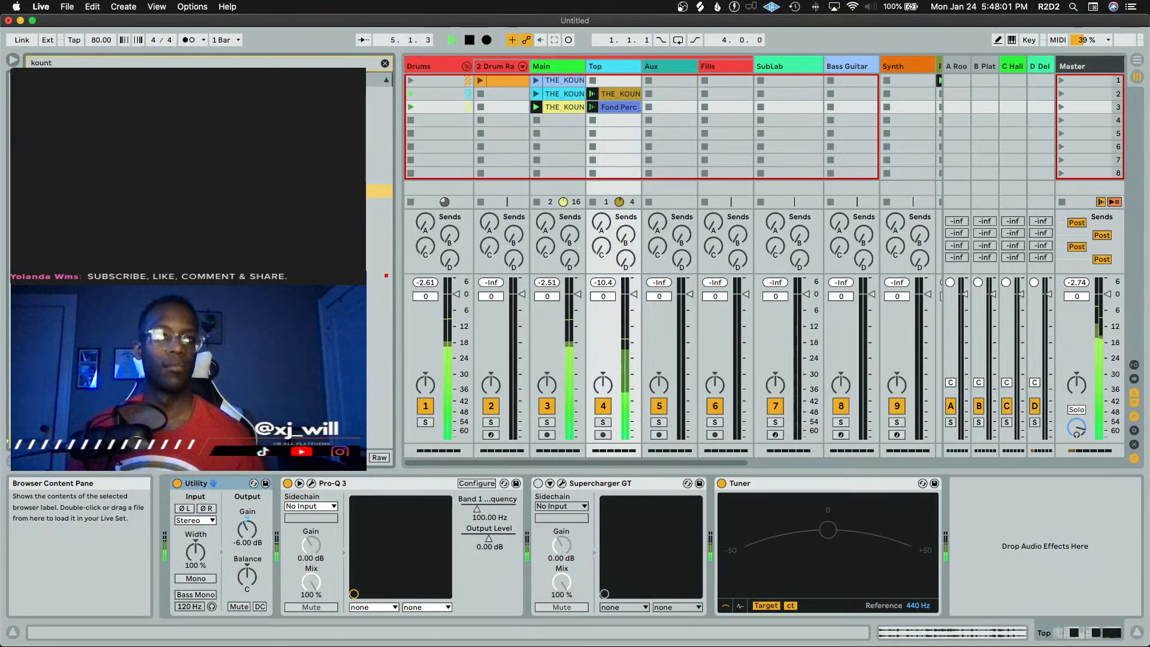
key(space)
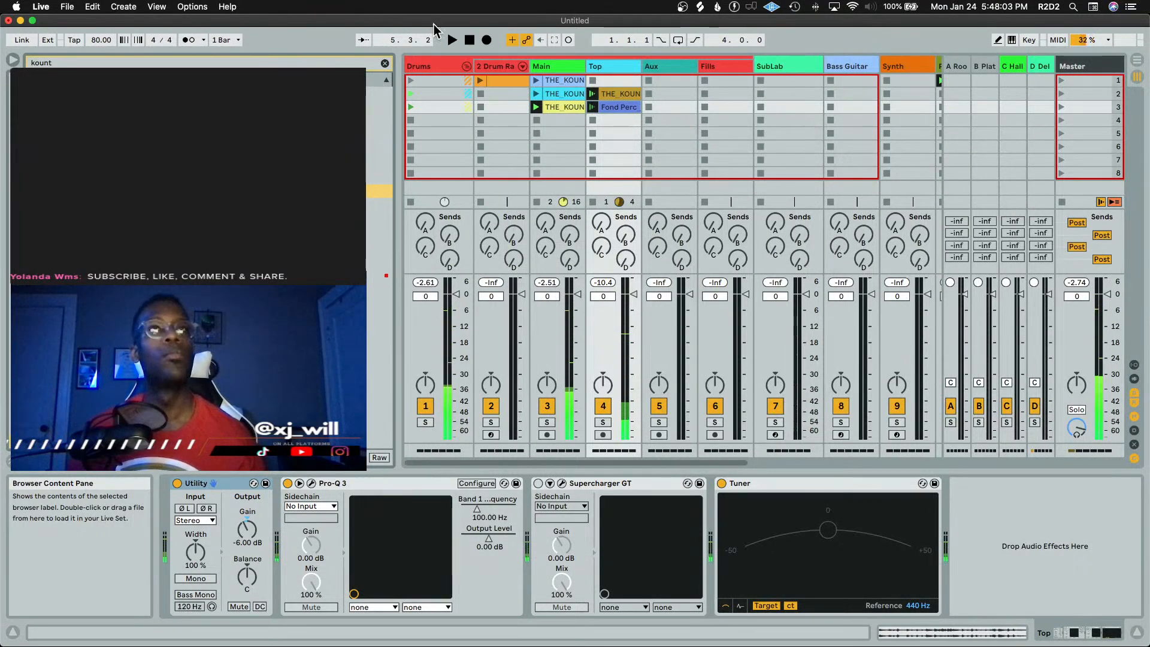
Collapse the Drums group and arm the SubLab track for recording
click(467, 66)
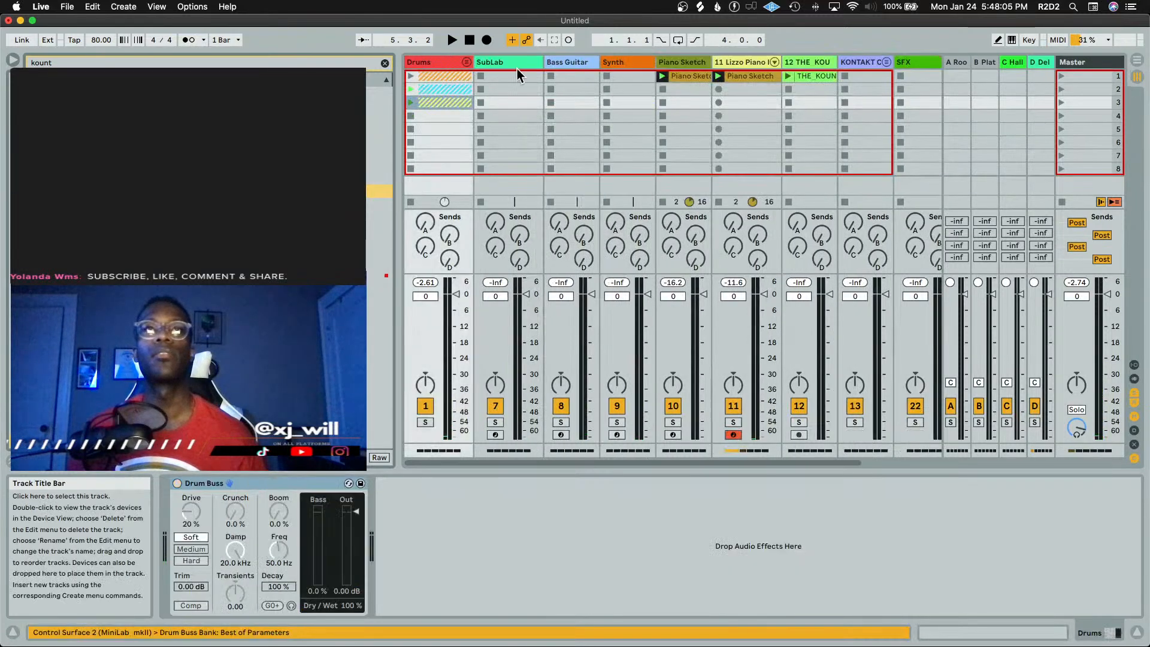
click(498, 64)
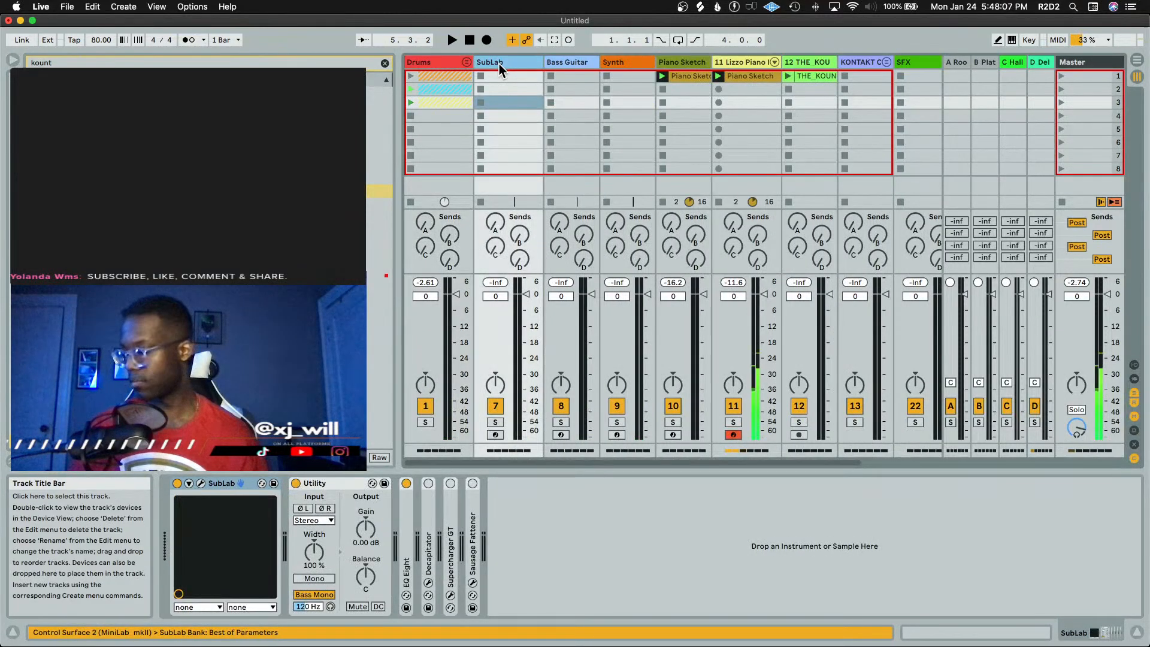
click(495, 433)
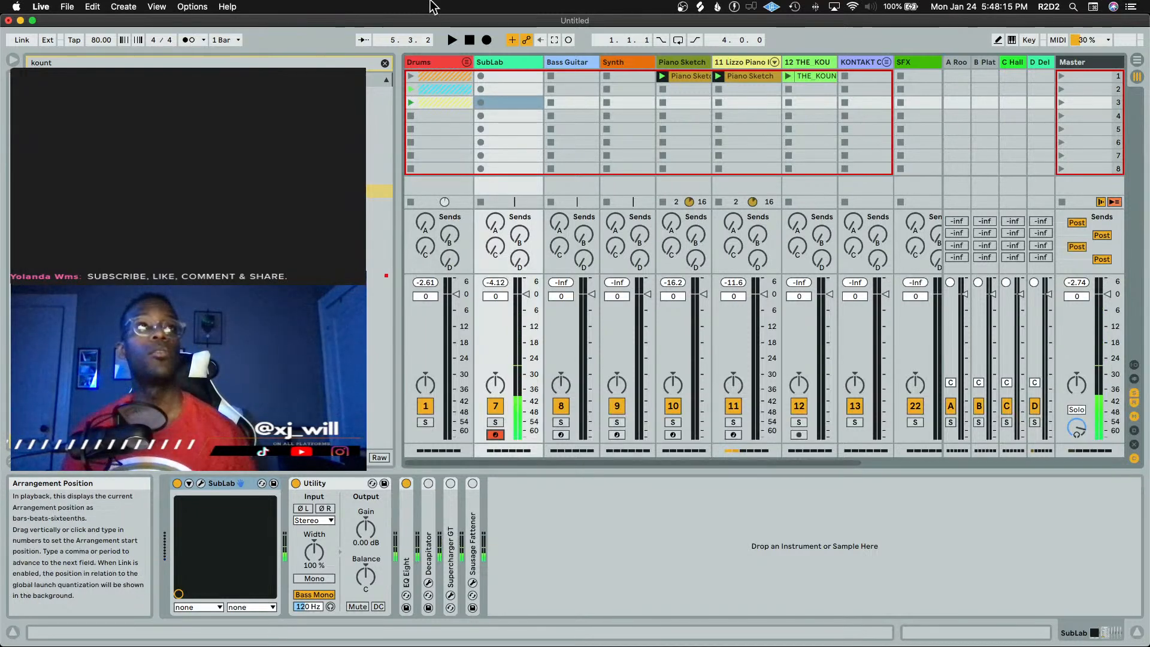
Clear the browser search and load Ample Bass Upright onto a new track
click(385, 63)
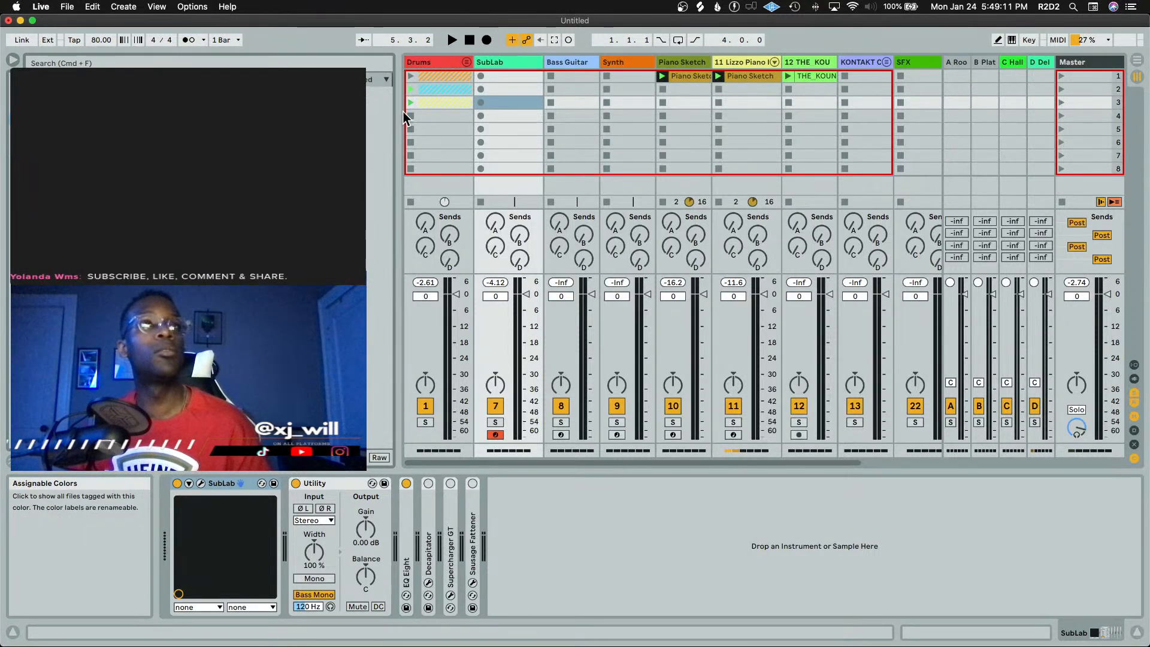
scroll(198, 240, down, 6)
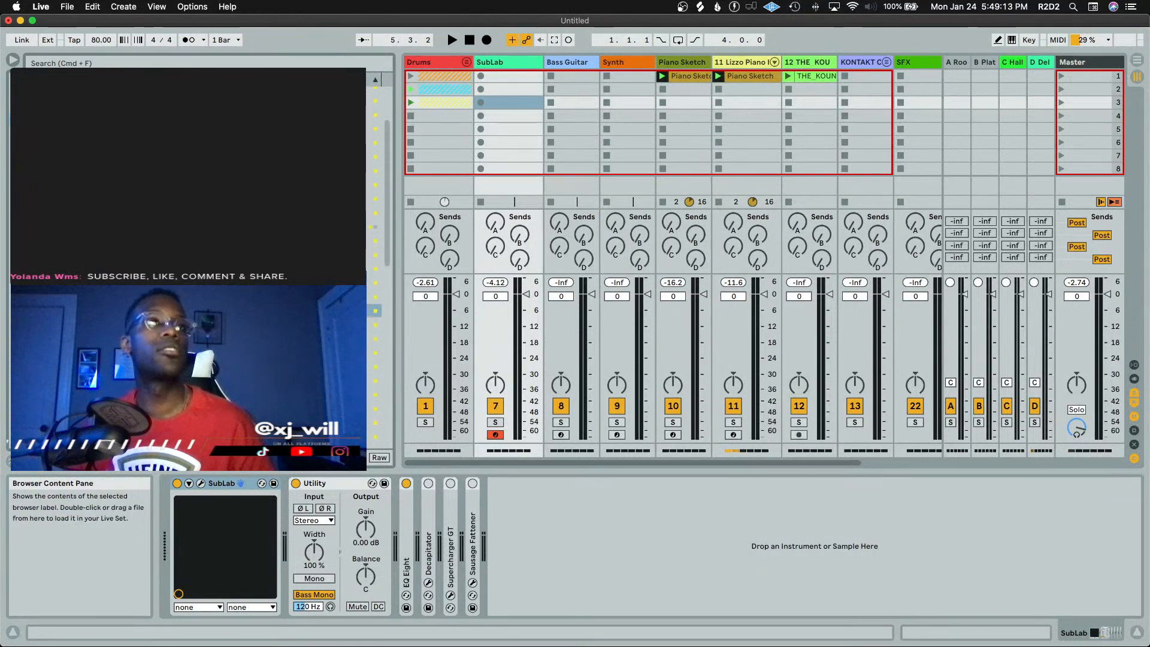
scroll(197, 239, down, 5)
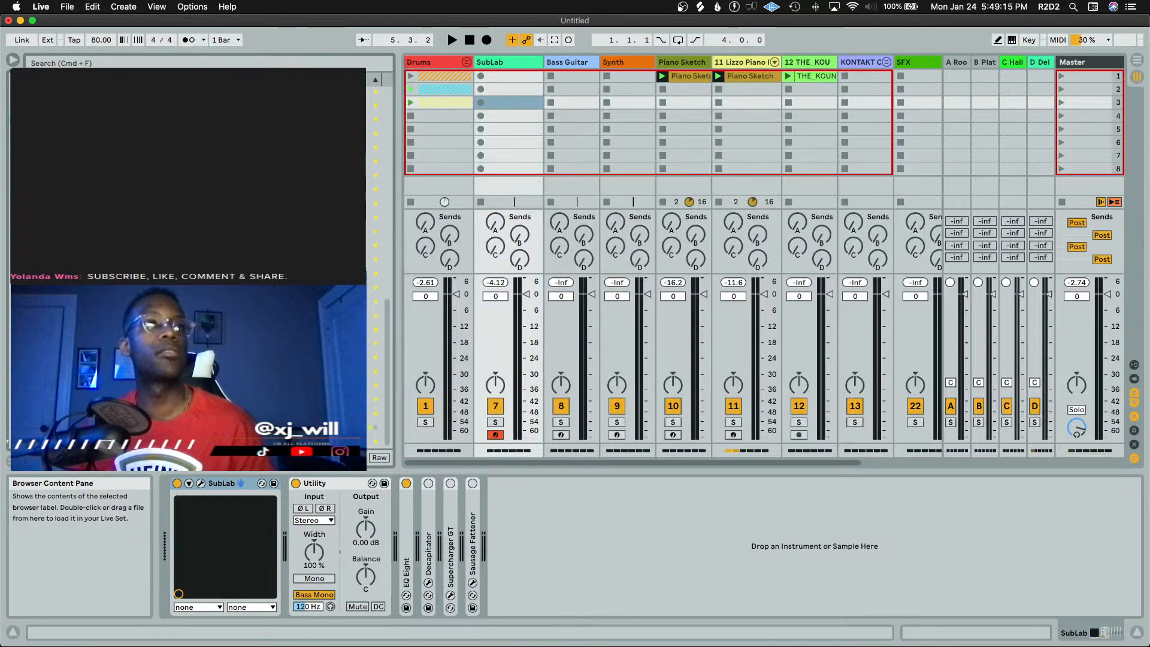
click(197, 147)
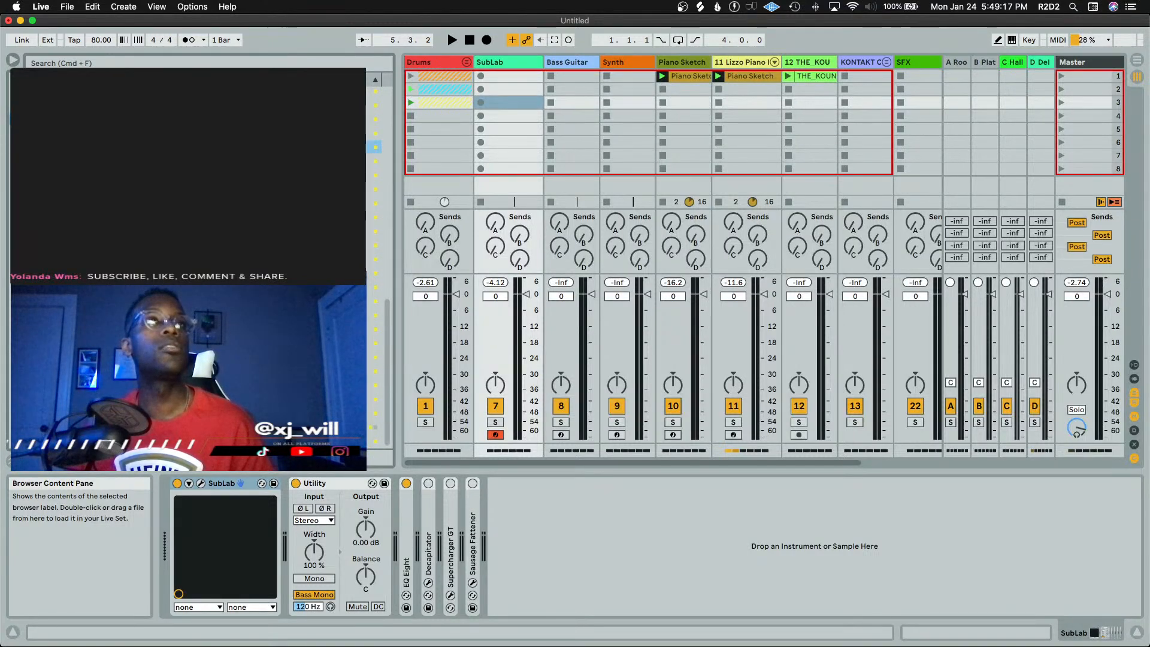
scroll(757, 98, right, 4)
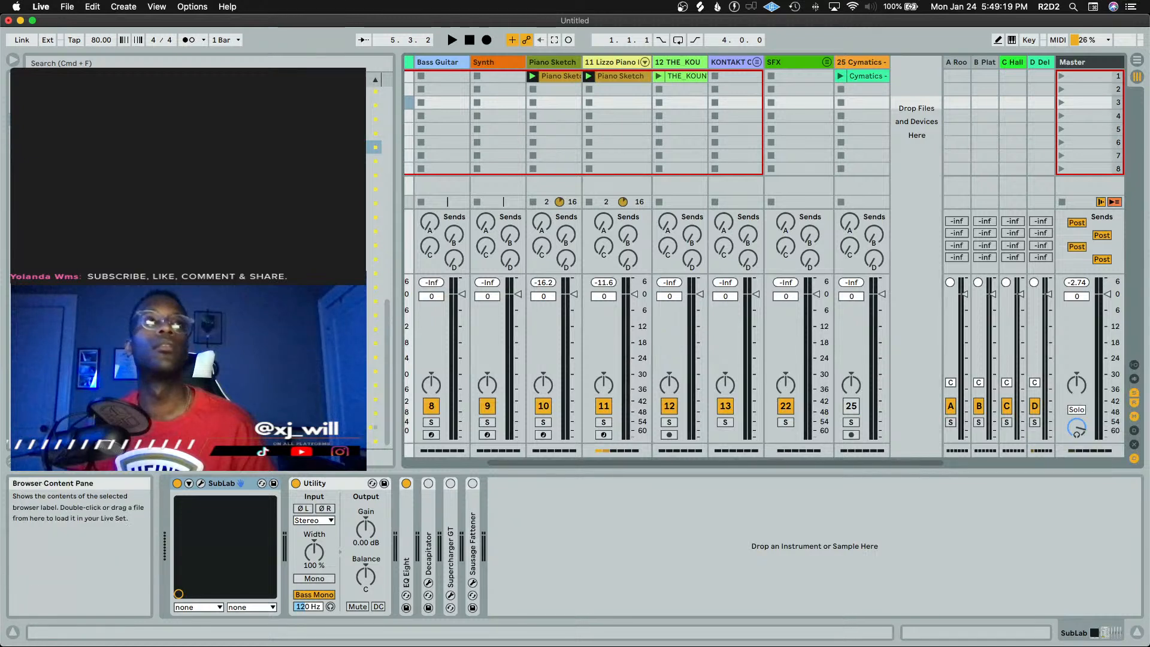
drag(198, 147, 908, 86)
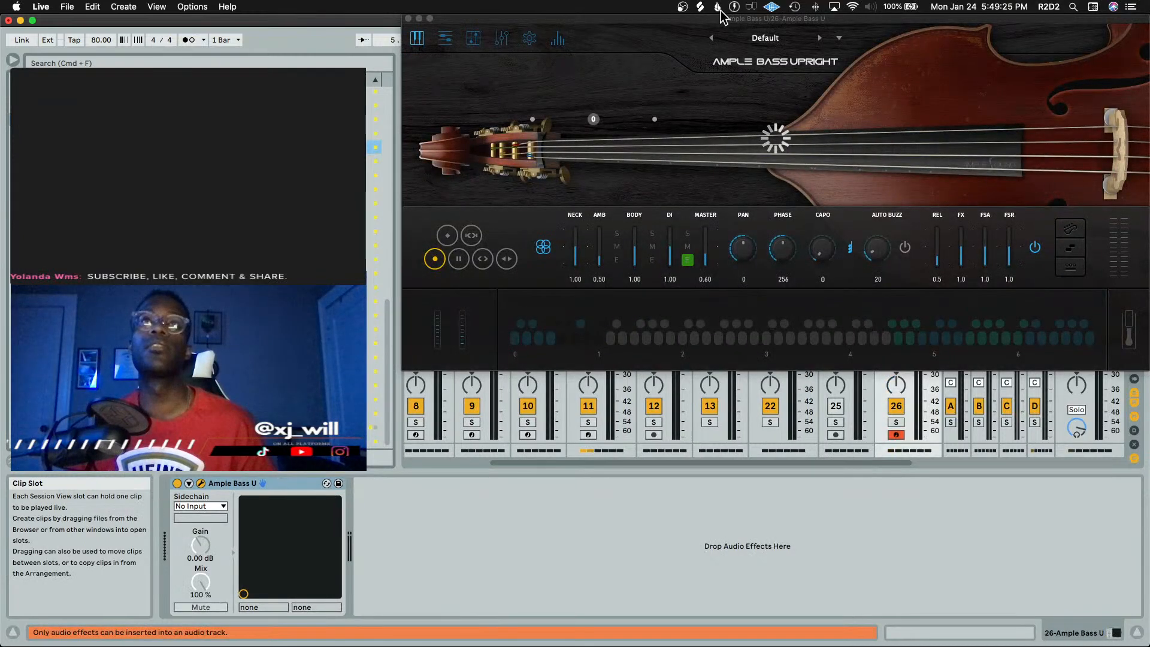
Reposition the Ample Bass Upright plugin window lower on the screen
drag(722, 19, 637, 191)
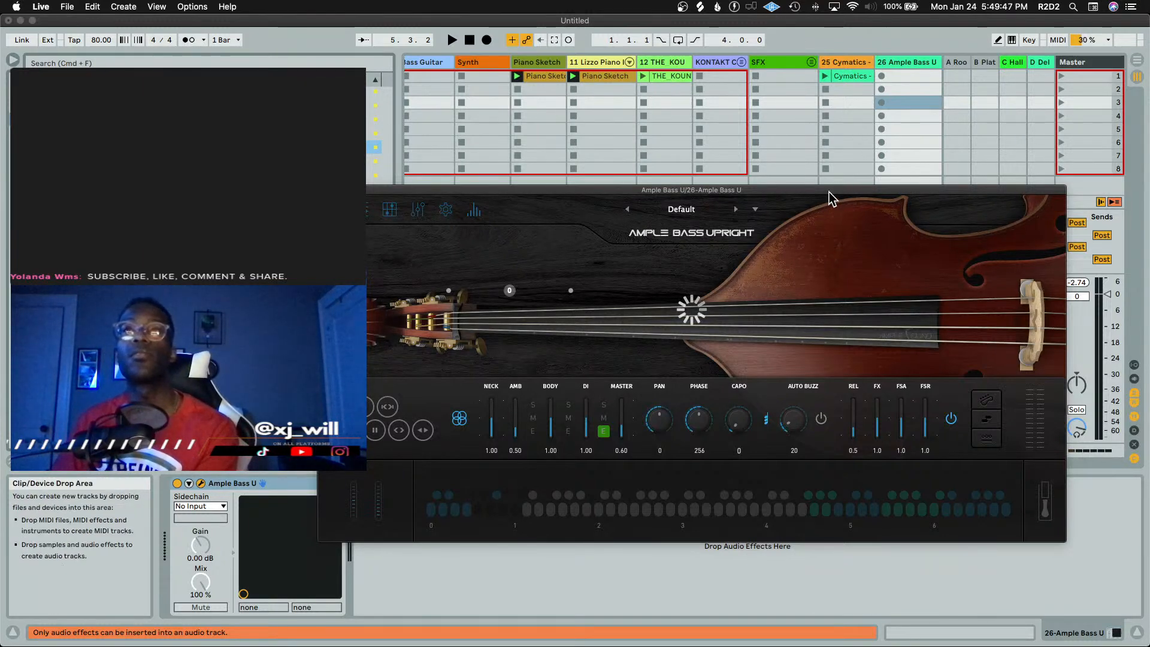
drag(829, 197, 797, 342)
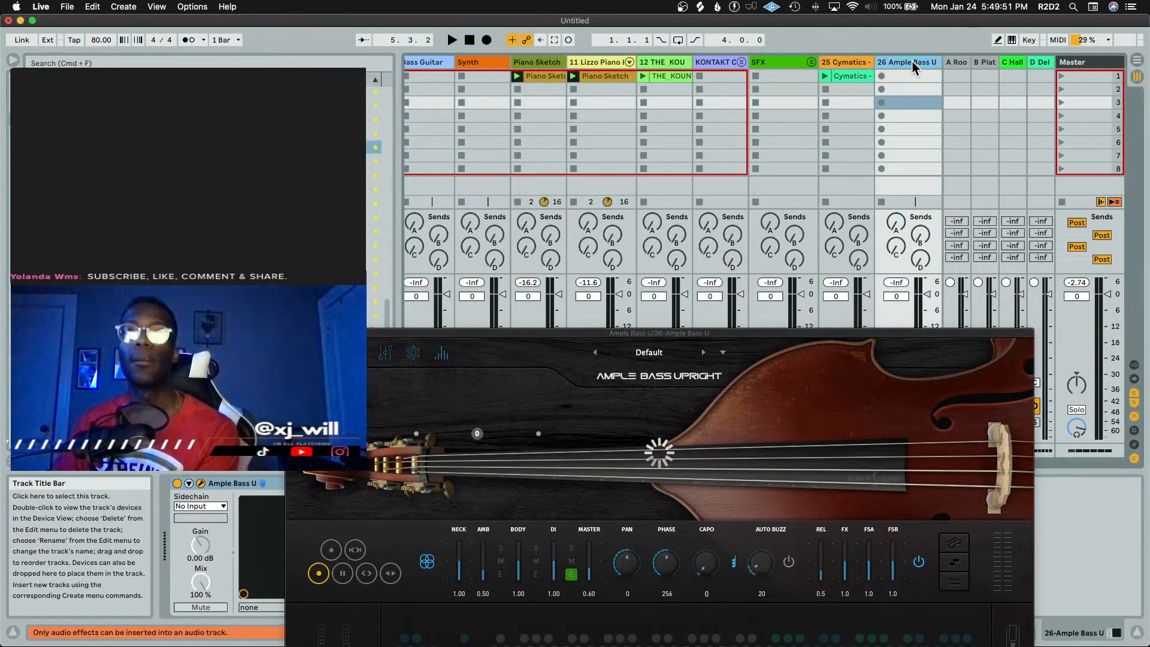
Move the Ample Bass Upright track next to the Bass Guitar track, then close its plugin window
mouse_move(912, 61)
mouse_down()
mouse_move(767, 85)
mouse_move(495, 75)
mouse_move(456, 63)
mouse_move(519, 46)
mouse_up()
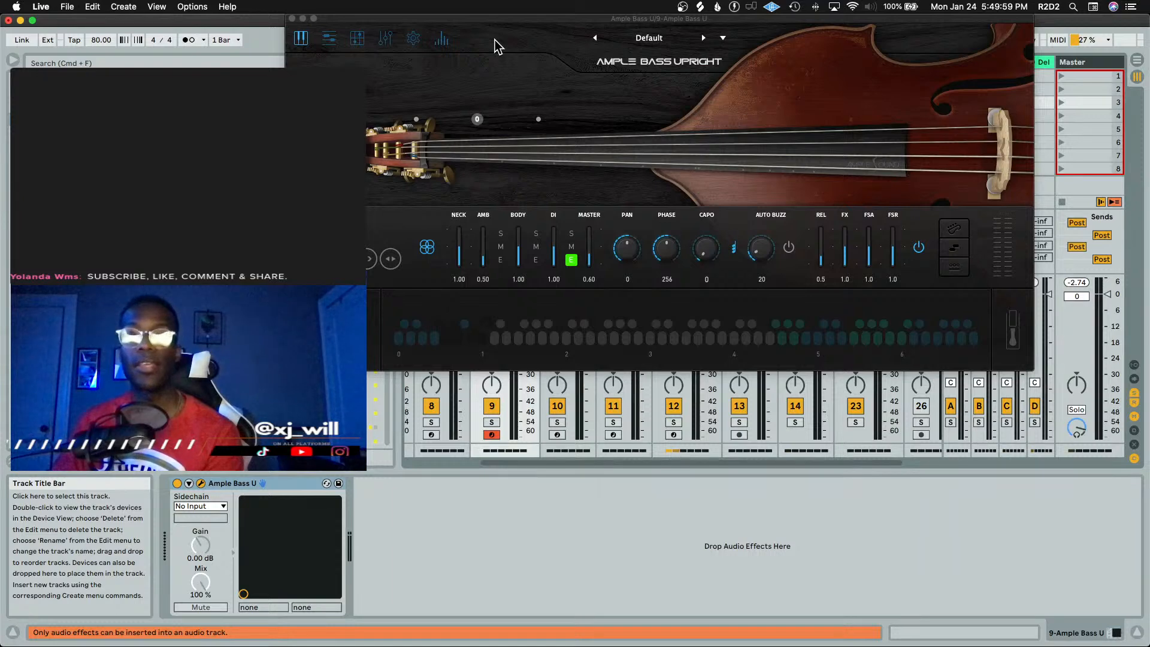
drag(491, 18, 614, 199)
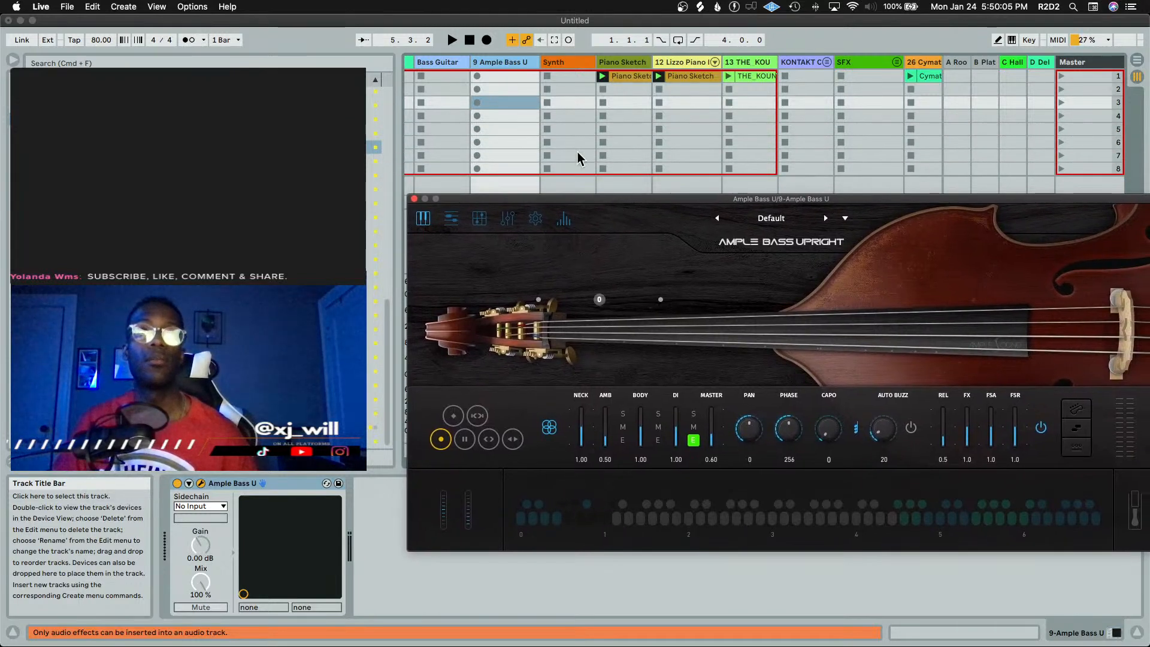
scroll(555, 138, left, 3)
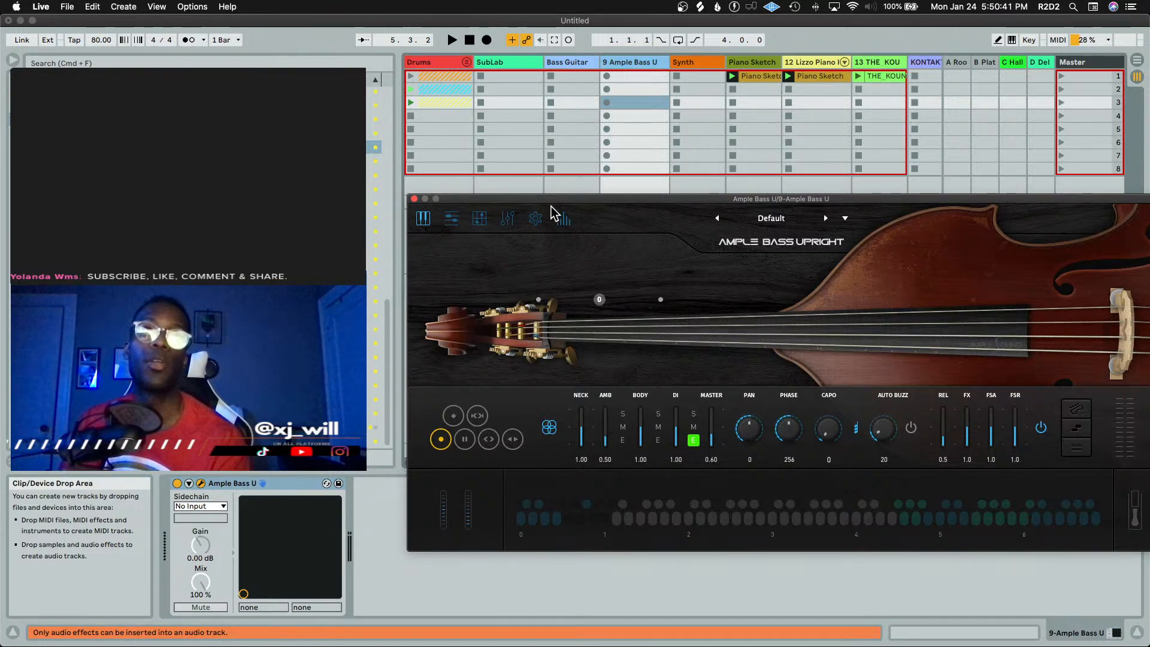
drag(550, 202, 519, 115)
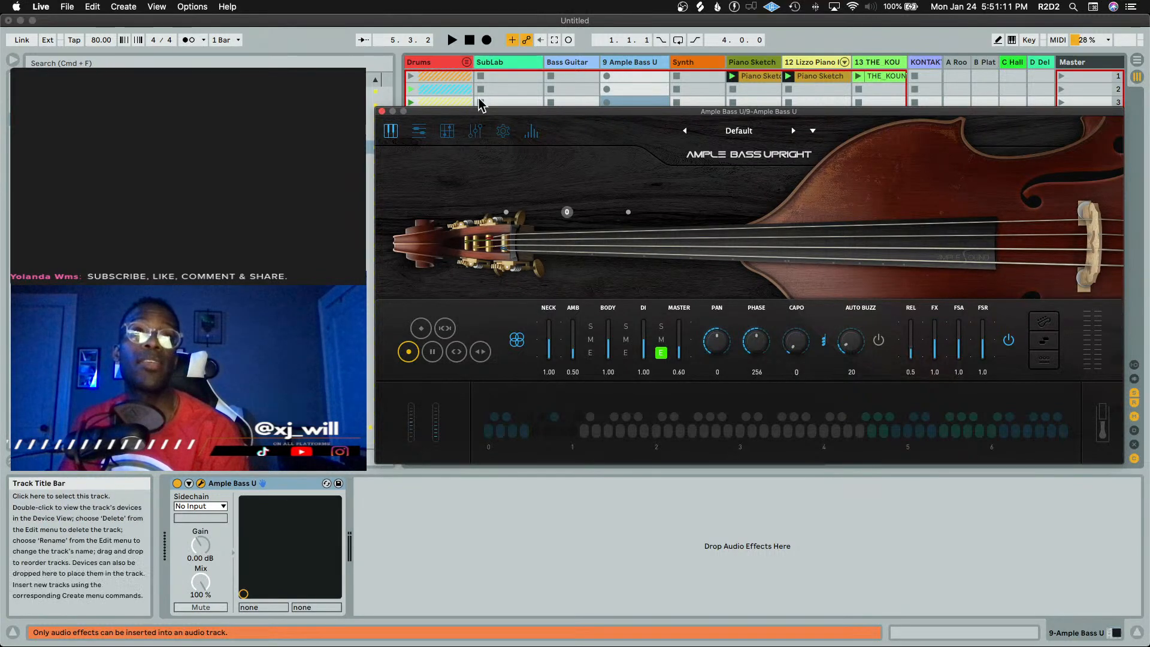
click(382, 111)
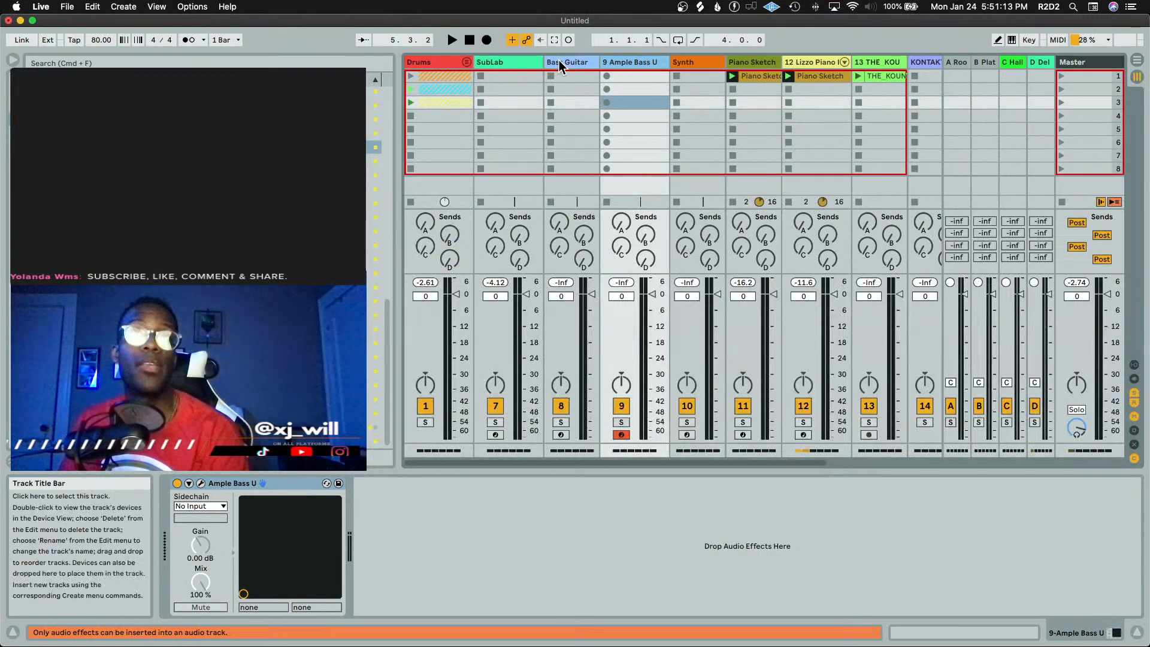
Select the Bass Guitar track and open its MODO BASS plugin window
key(Left)
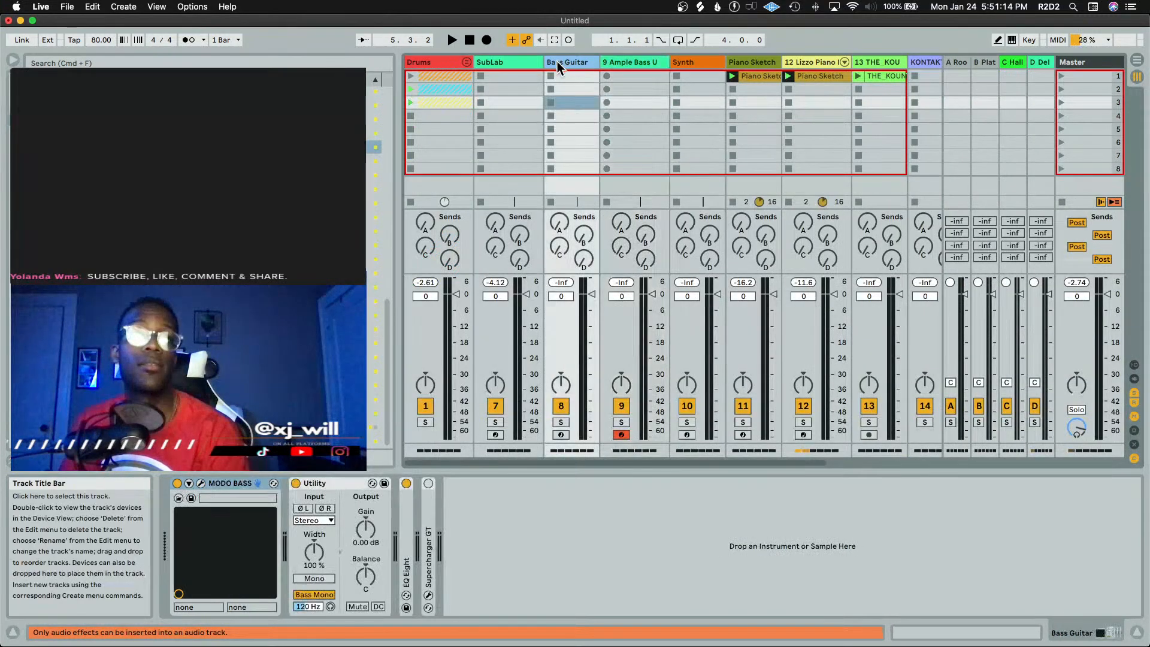
click(201, 484)
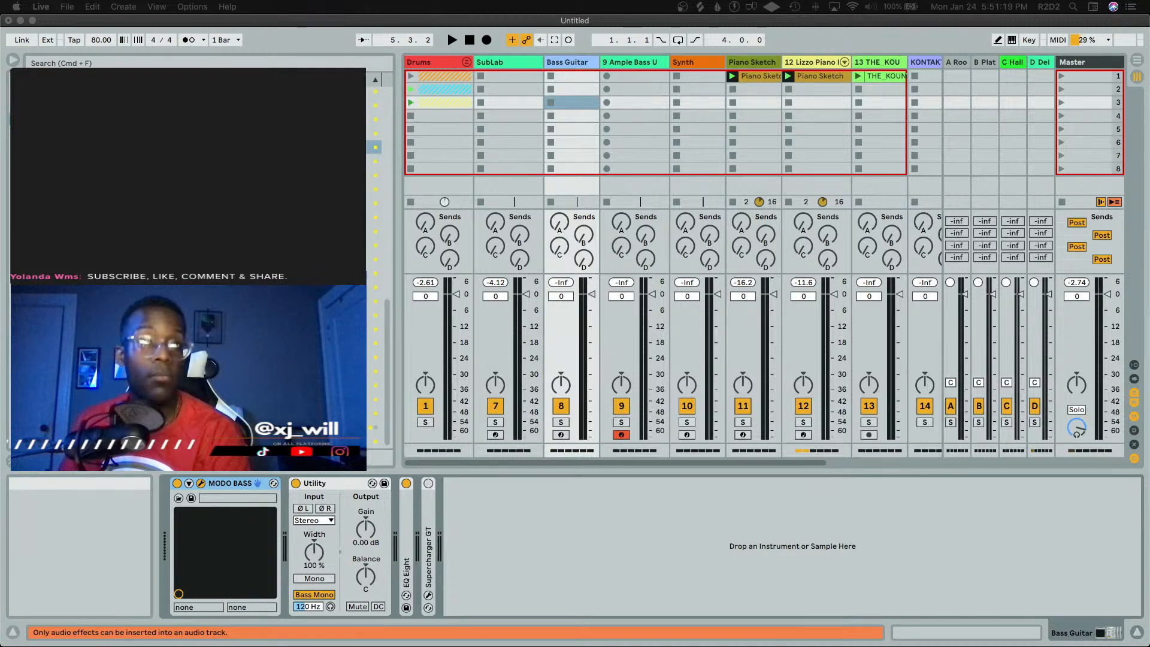
drag(808, 565, 807, 142)
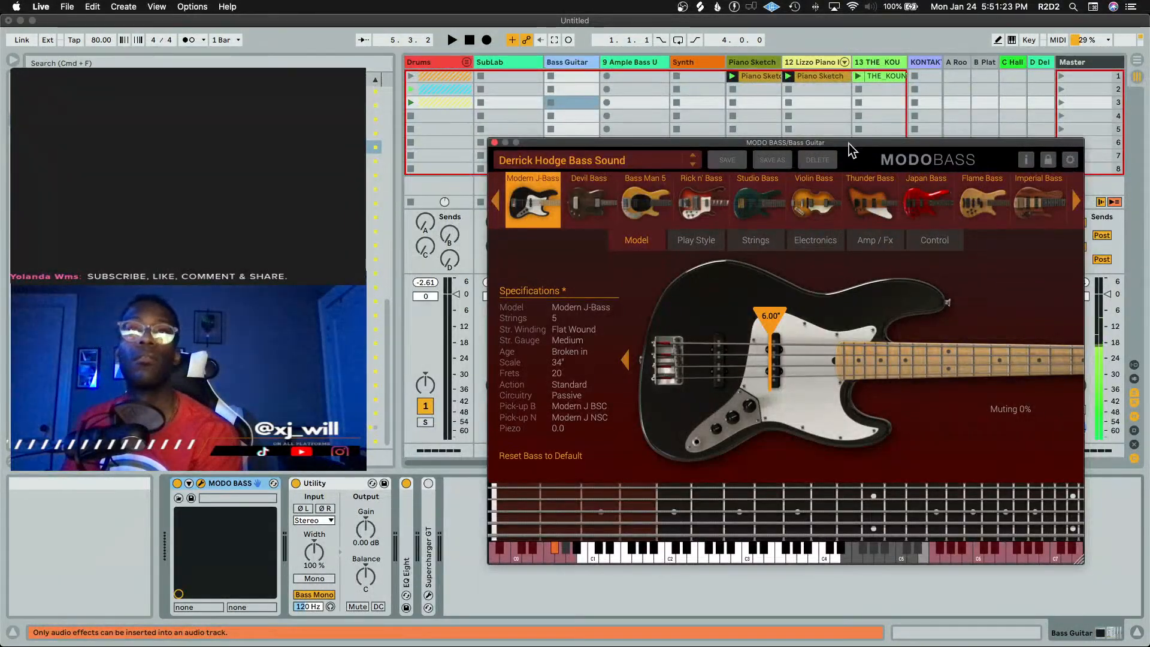
drag(791, 143, 239, 646)
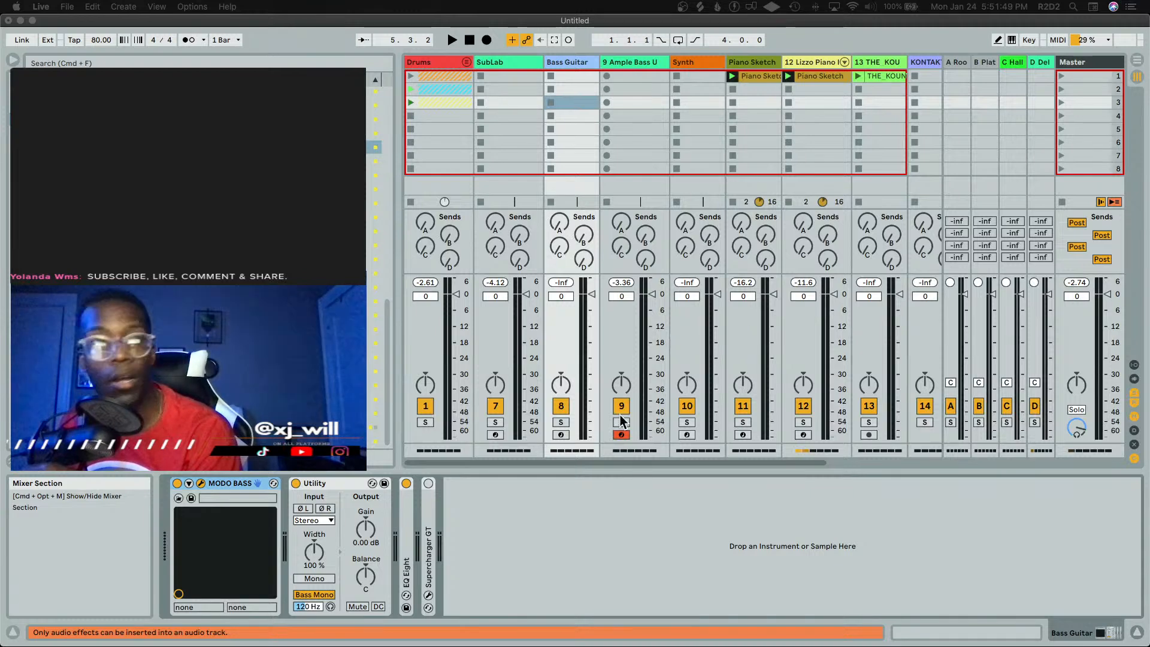
Arm the Bass Guitar track for recording and close the MODO BASS window
click(561, 435)
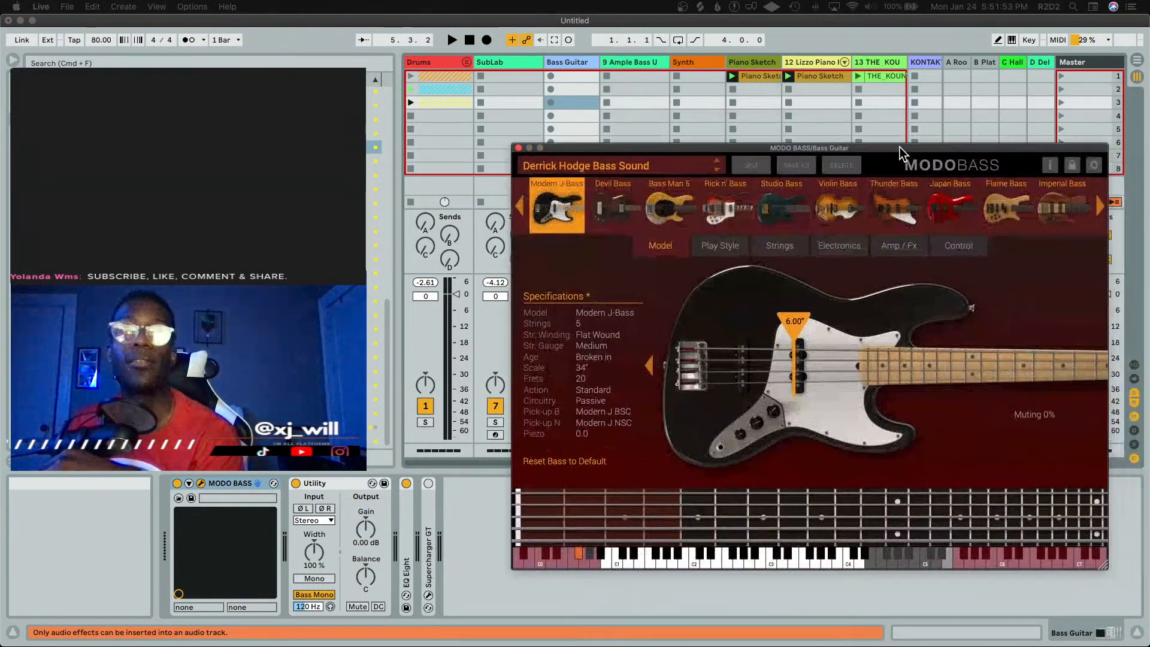
drag(900, 147, 778, 96)
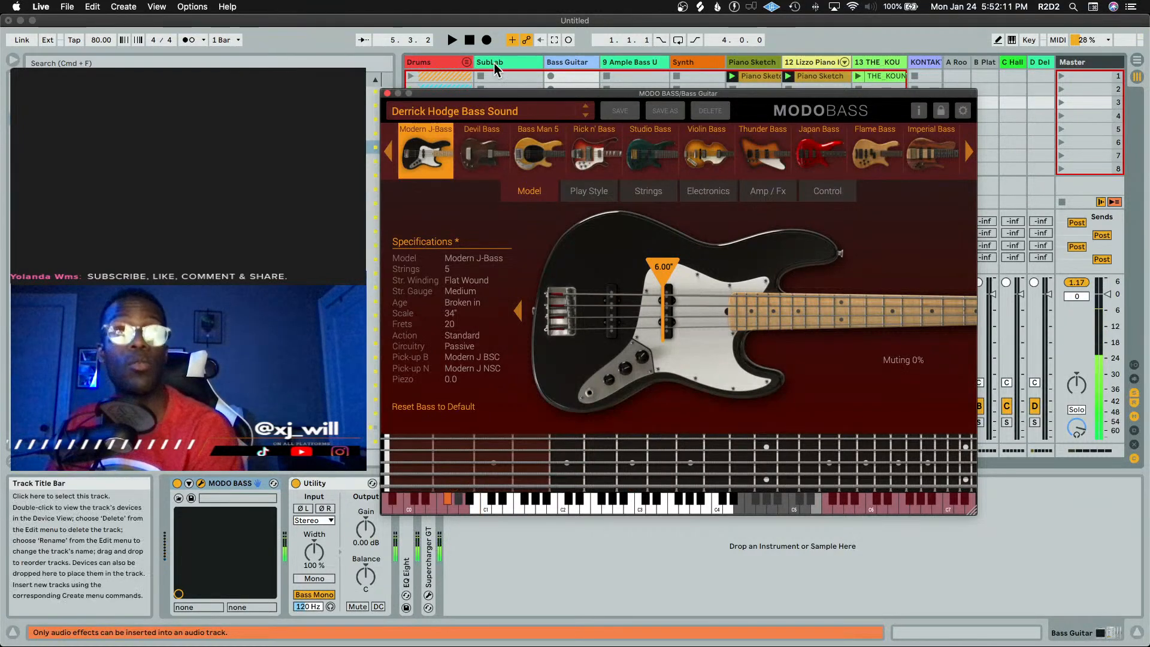
click(387, 94)
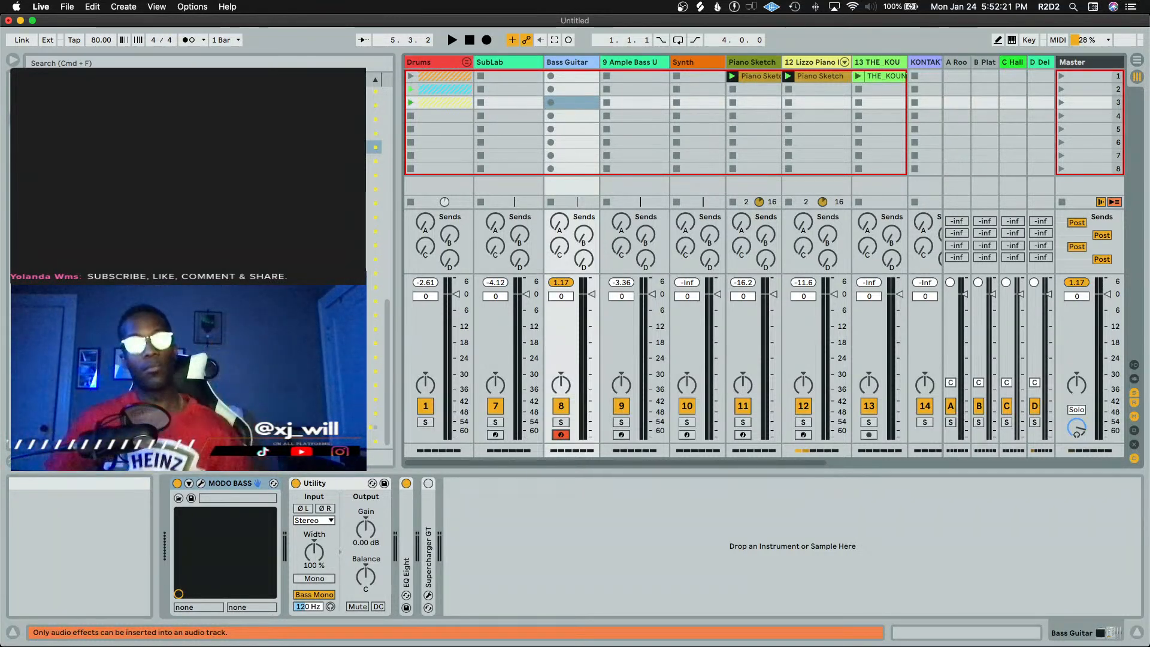
Arm the Ample Bass Upright track and record a bass line into a new clip while the beat plays
click(616, 62)
click(622, 435)
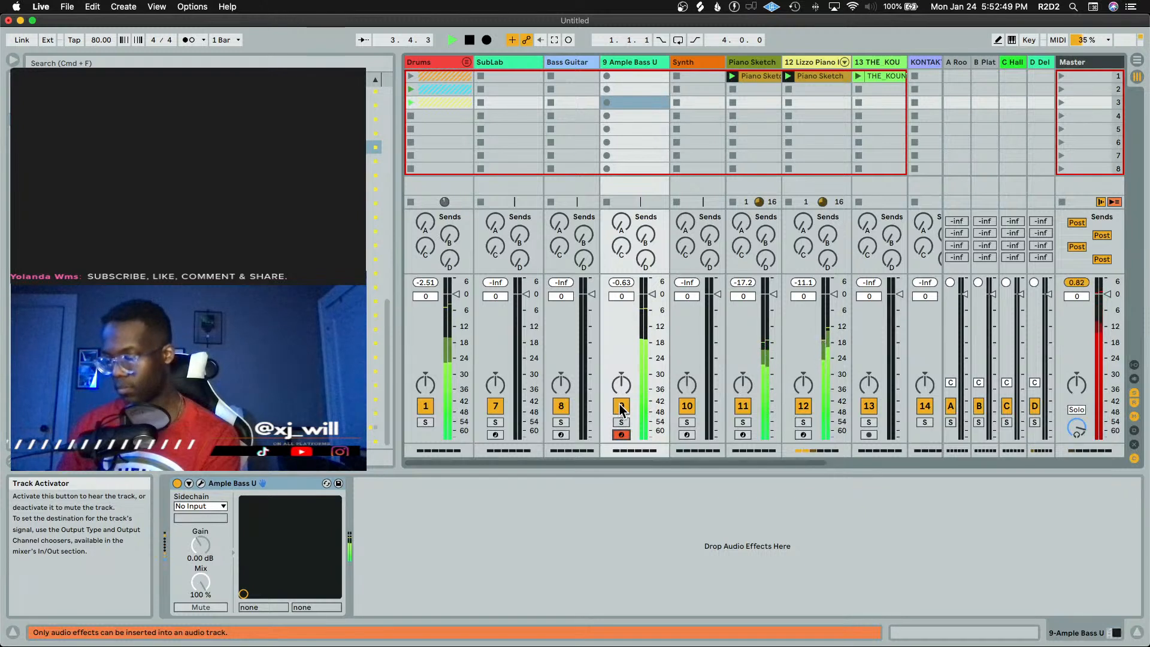
key(space)
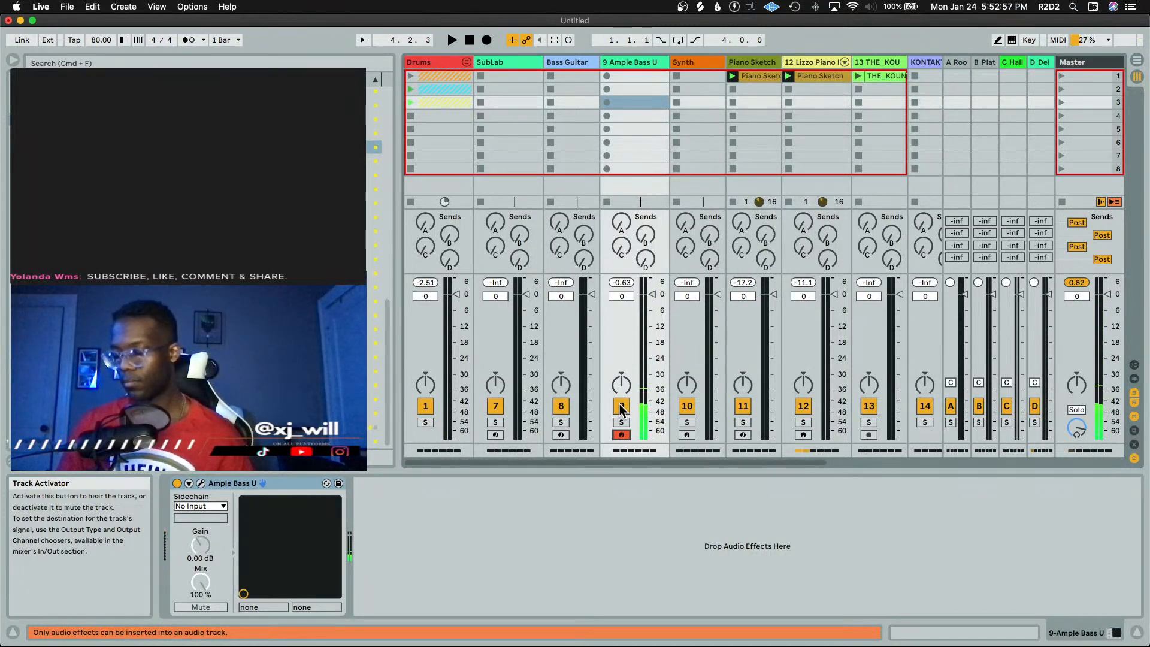
key(space)
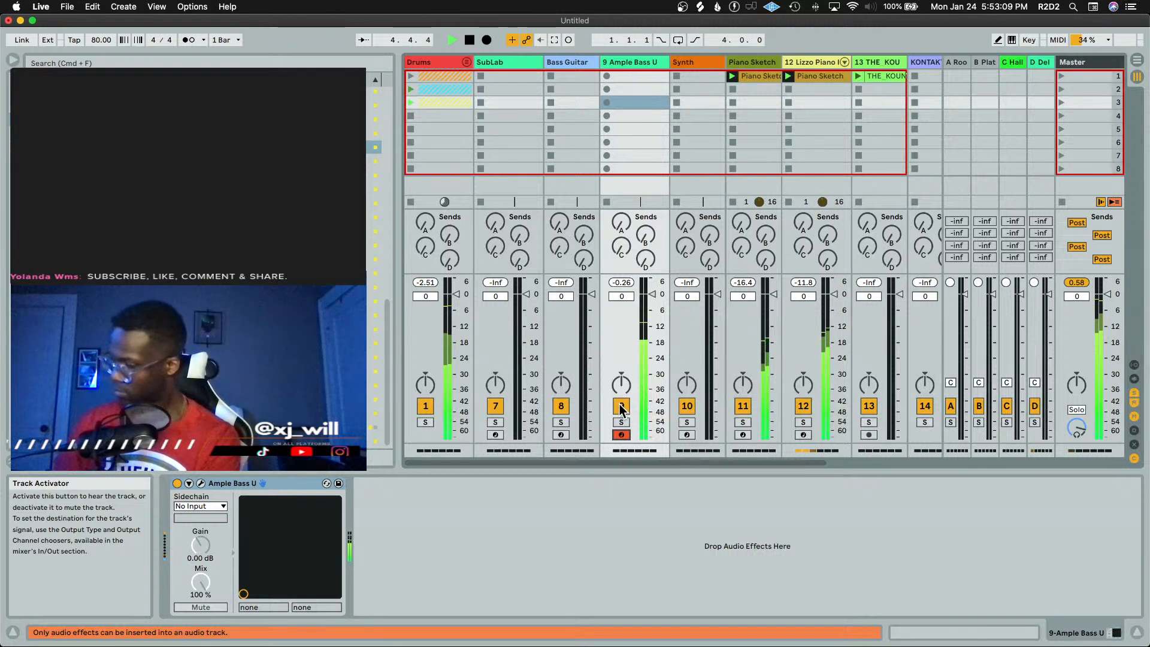
key(space)
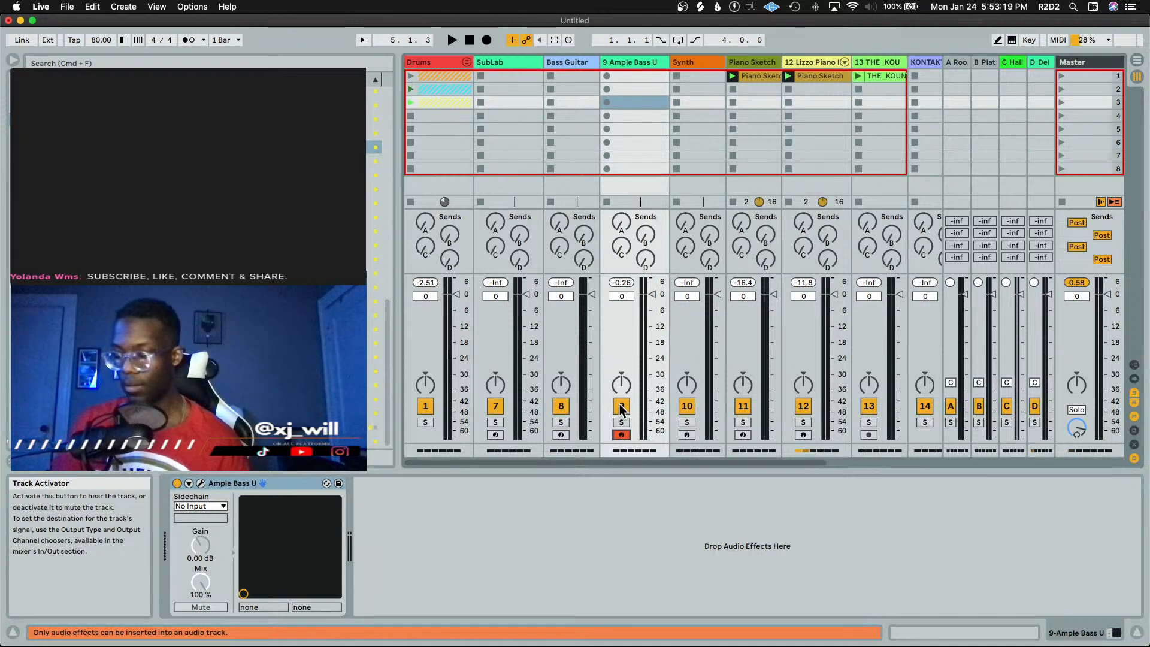
key(space)
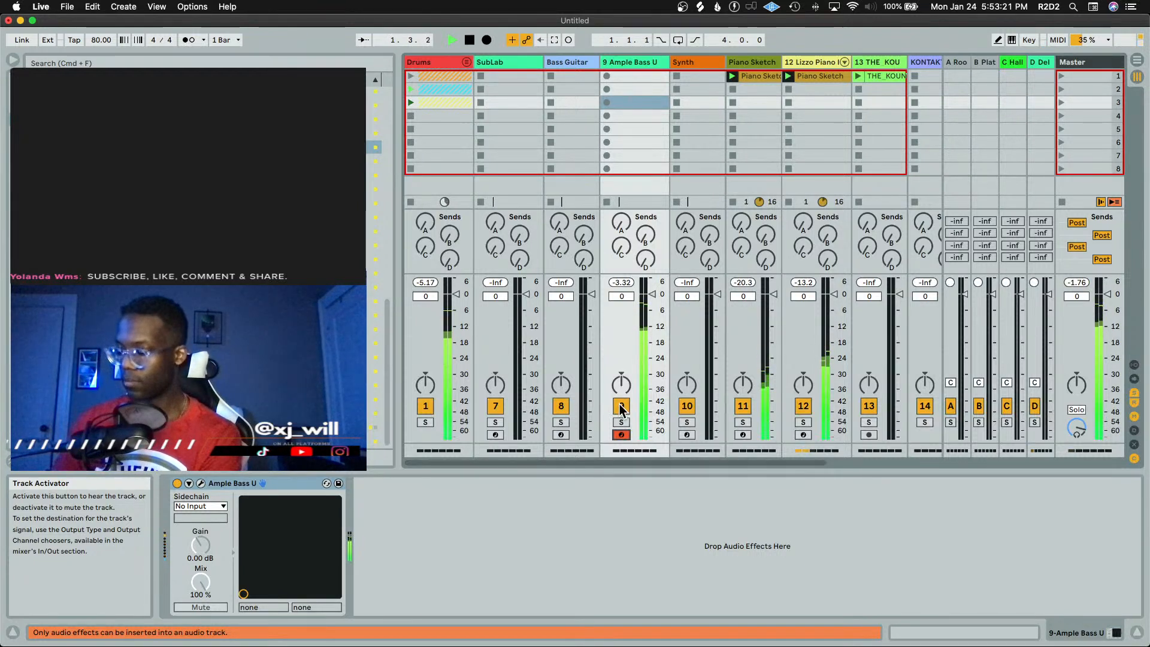
key(space)
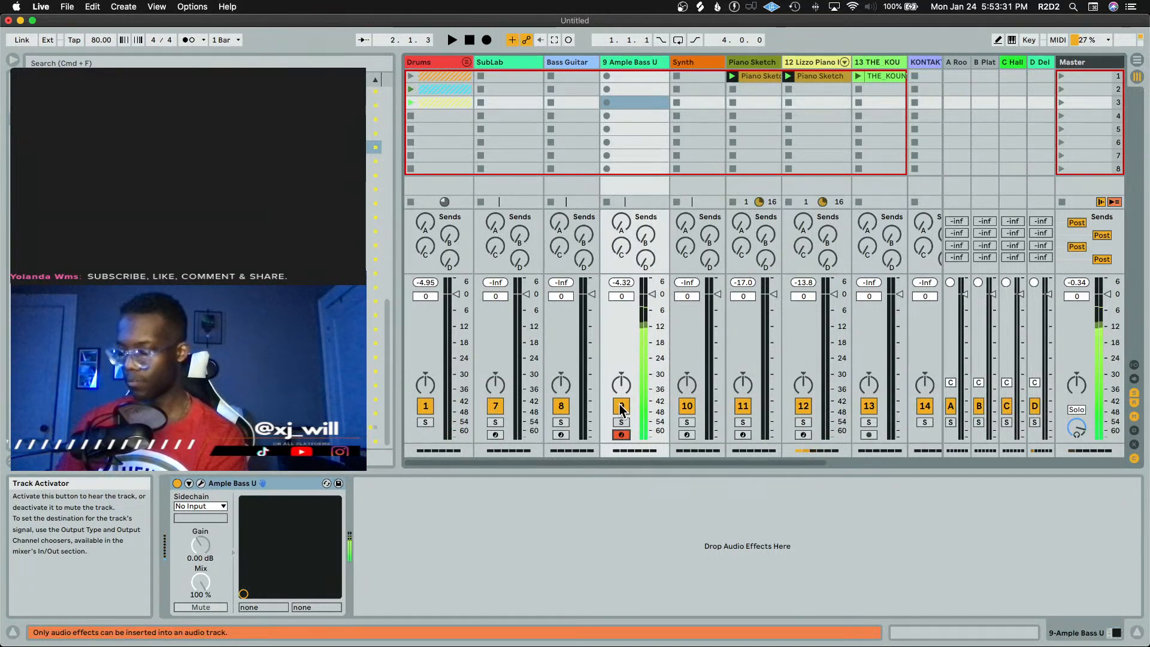
key(space)
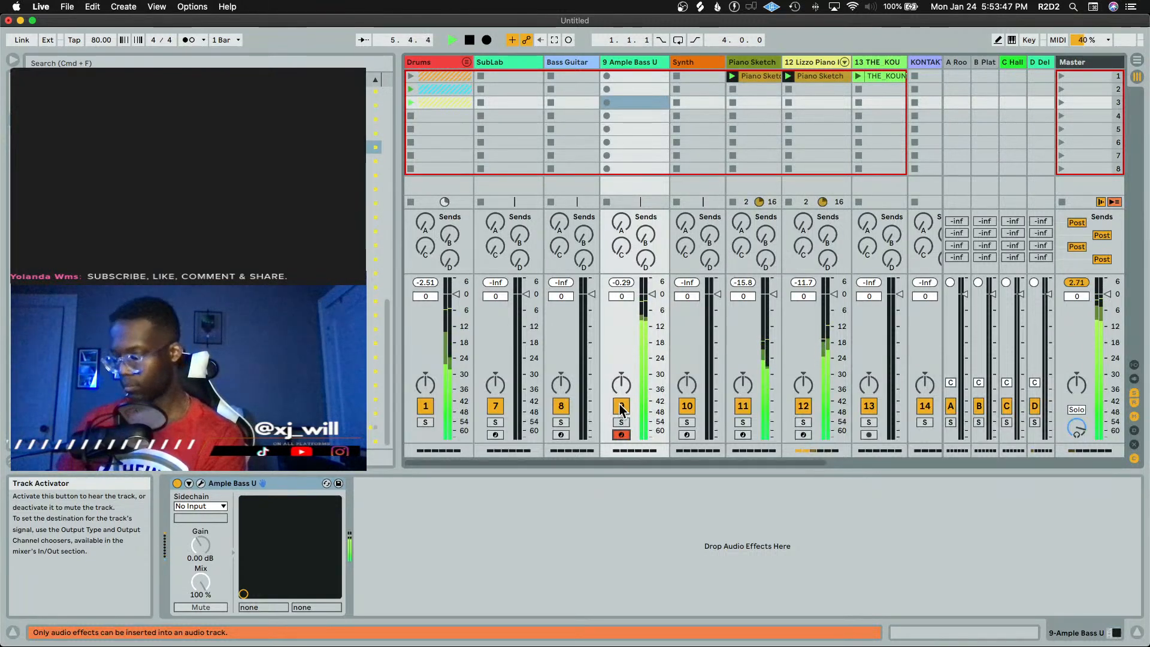
key(space)
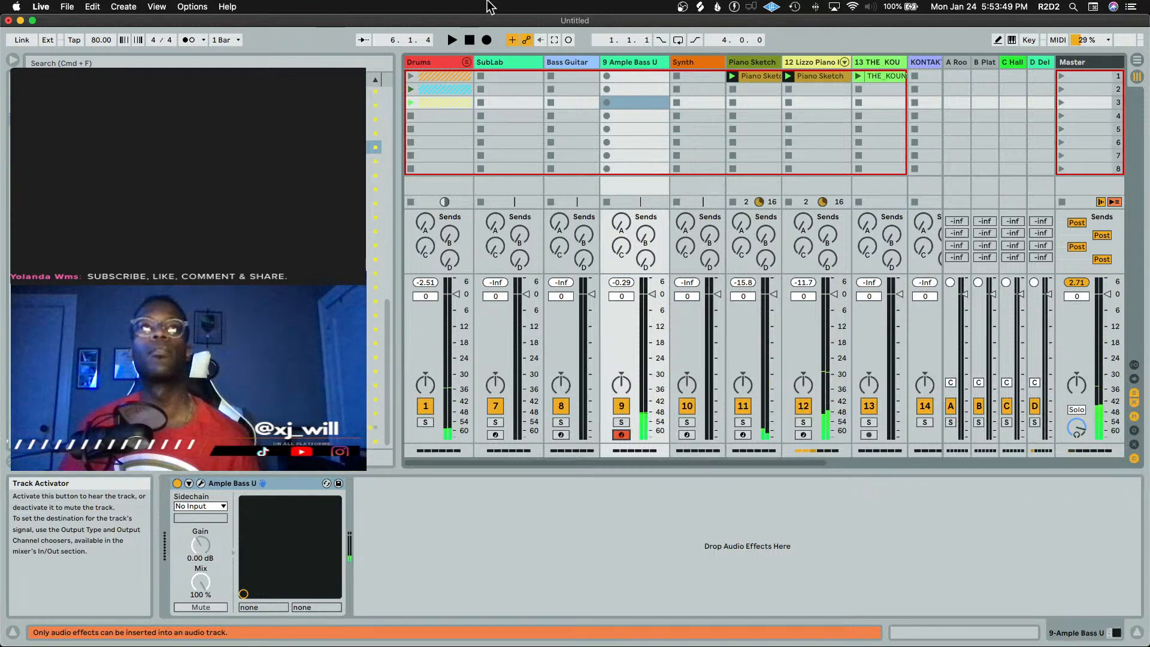
click(554, 39)
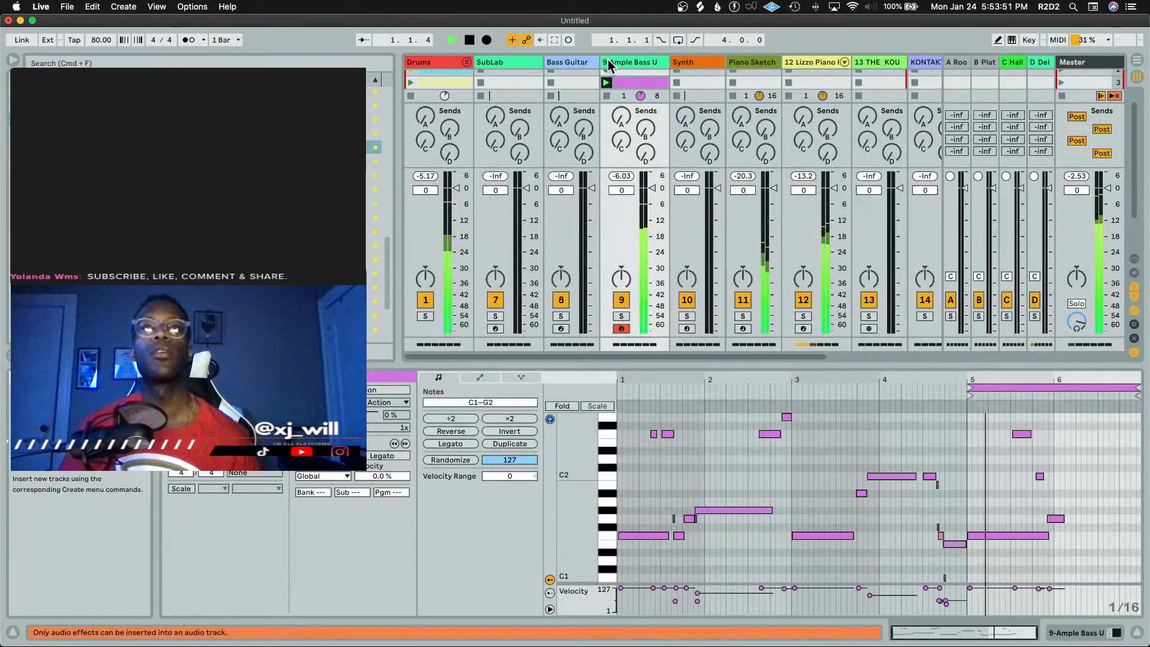
Set the bass clip's loop to span bars 1 to 5 and audition it
drag(971, 388, 576, 386)
key(space)
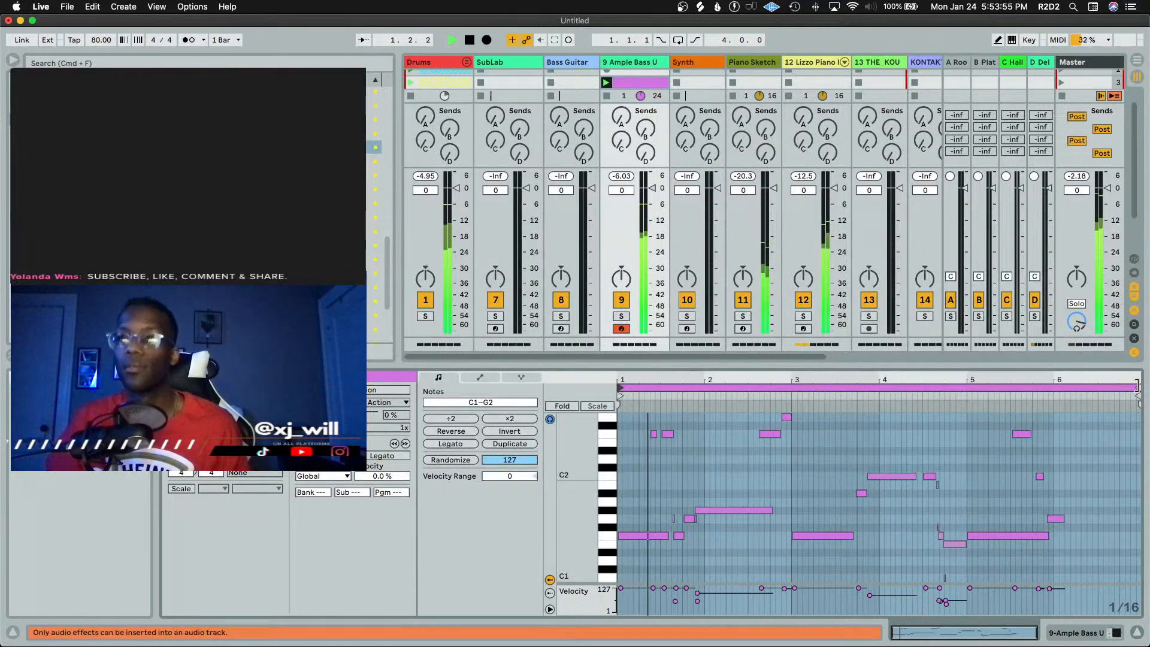
drag(1138, 388, 966, 388)
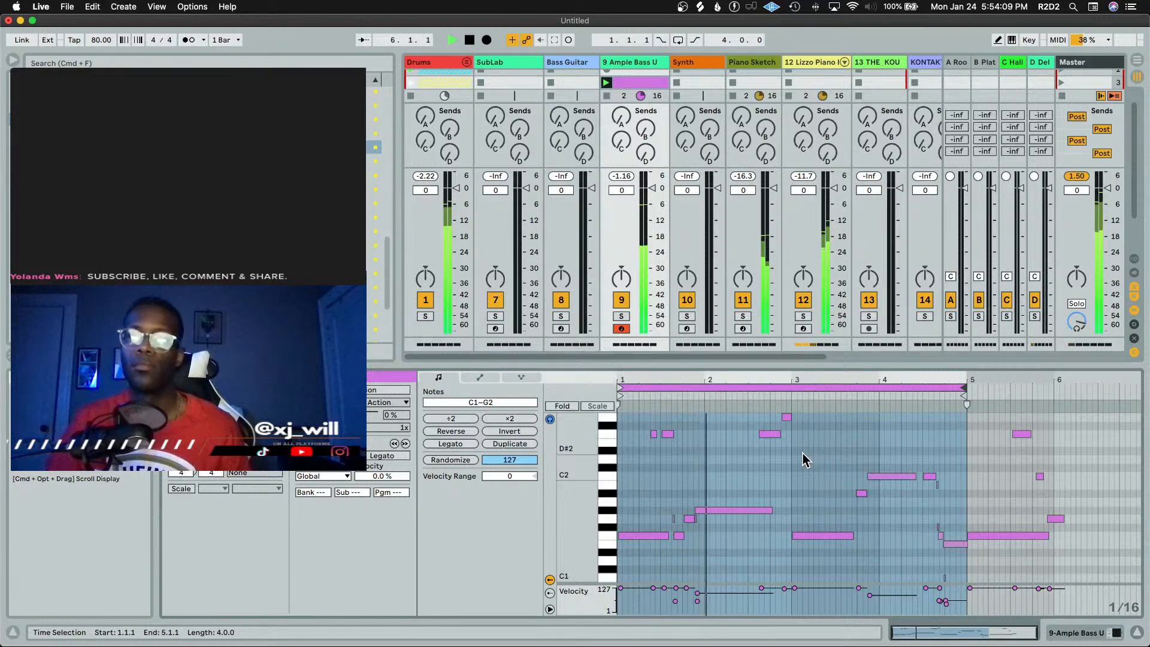
key(space)
Select the short G1 note just before bar 2, adjust its velocity, and audition the clip
click(743, 497)
click(739, 511)
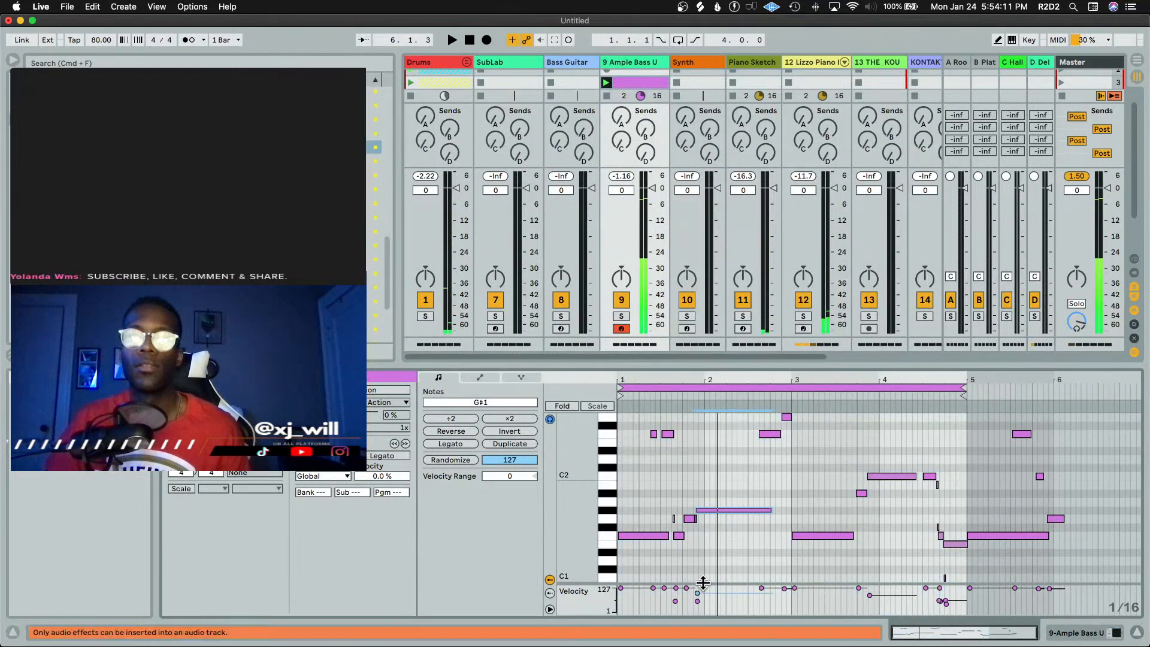
mouse_move(698, 597)
mouse_down()
mouse_move(699, 585)
mouse_move(719, 598)
mouse_up()
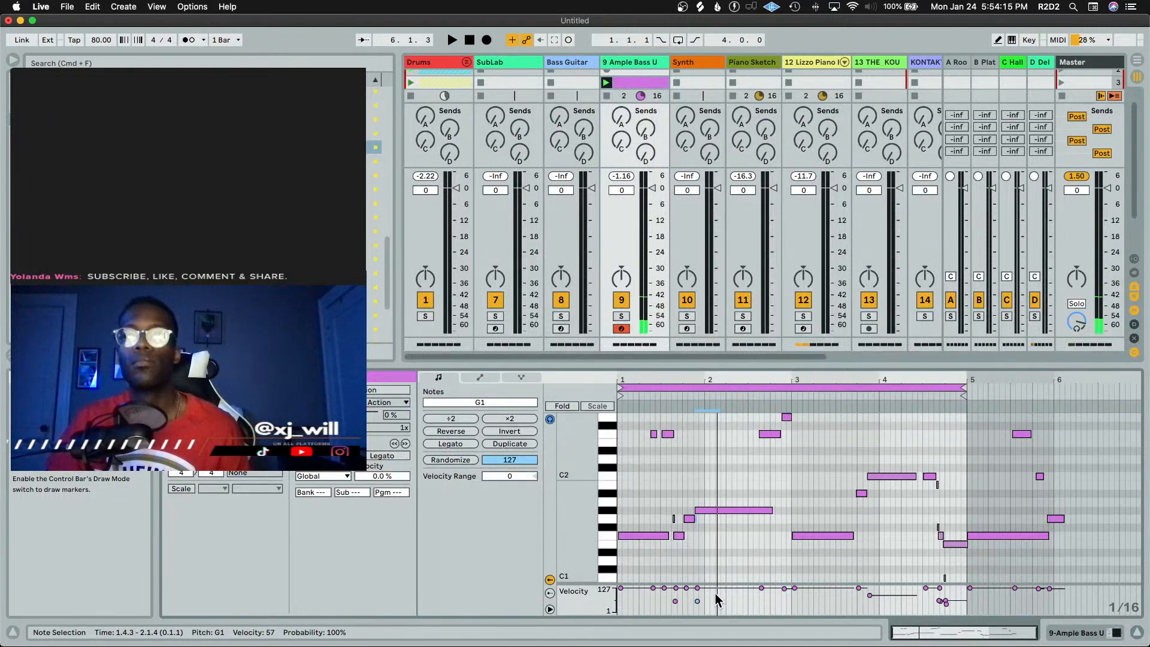
key(space)
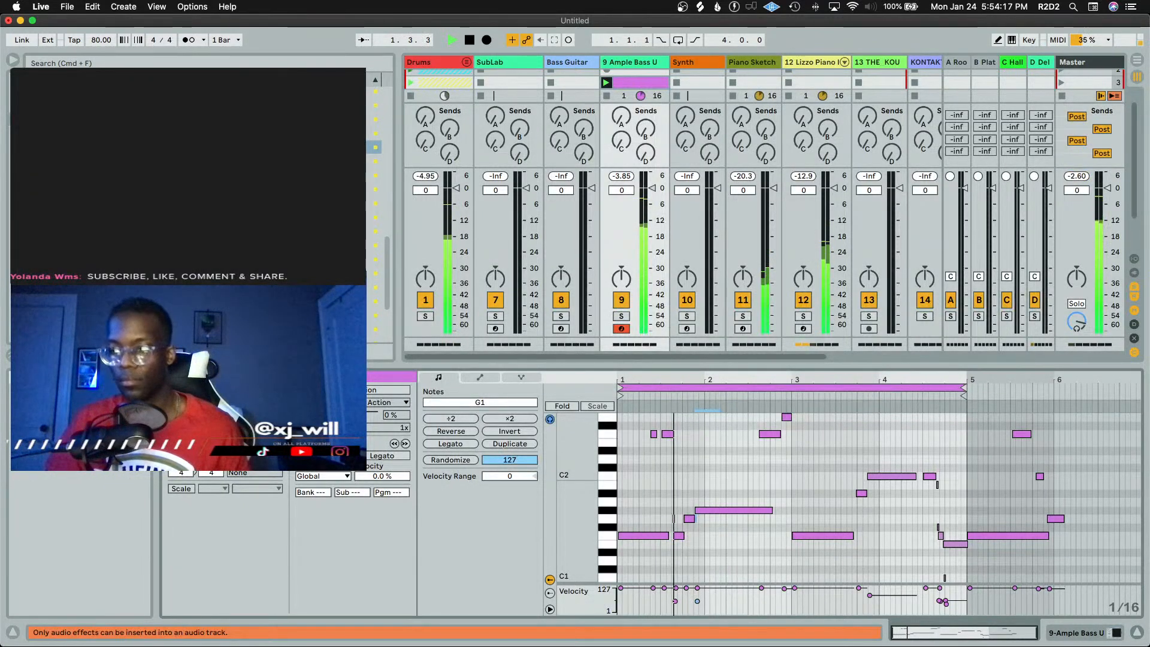
key(space)
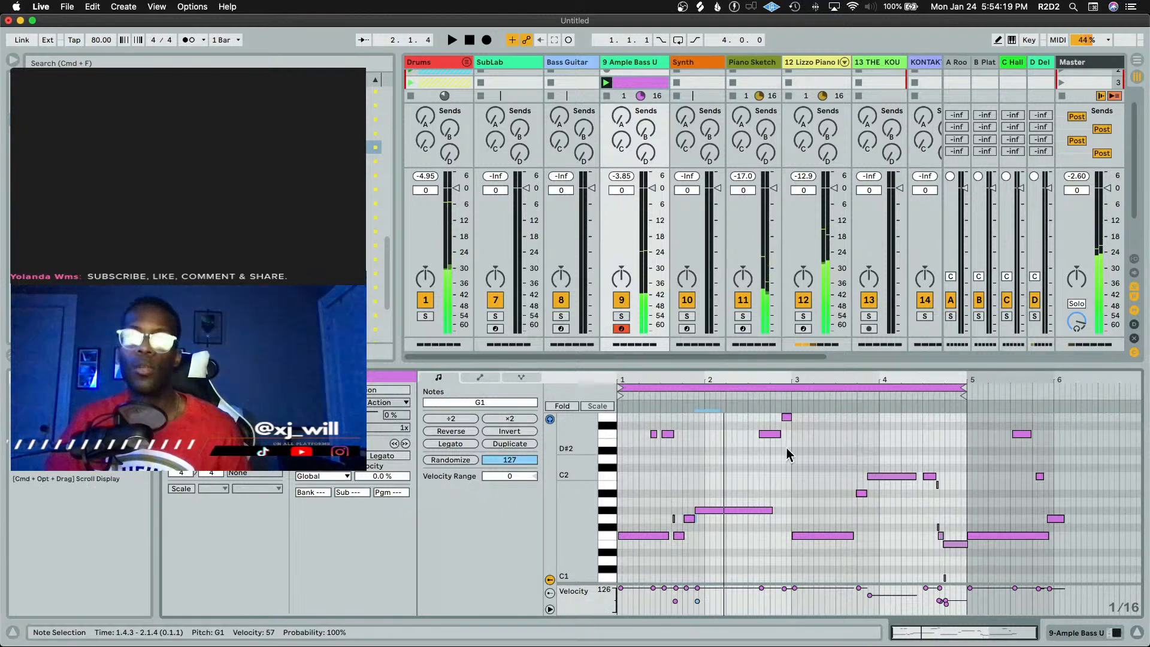
Zoom into the piano roll and lengthen the short G1 note at 1.4.1 slightly, then play the clip
scroll(684, 490, up, 5)
click(760, 522)
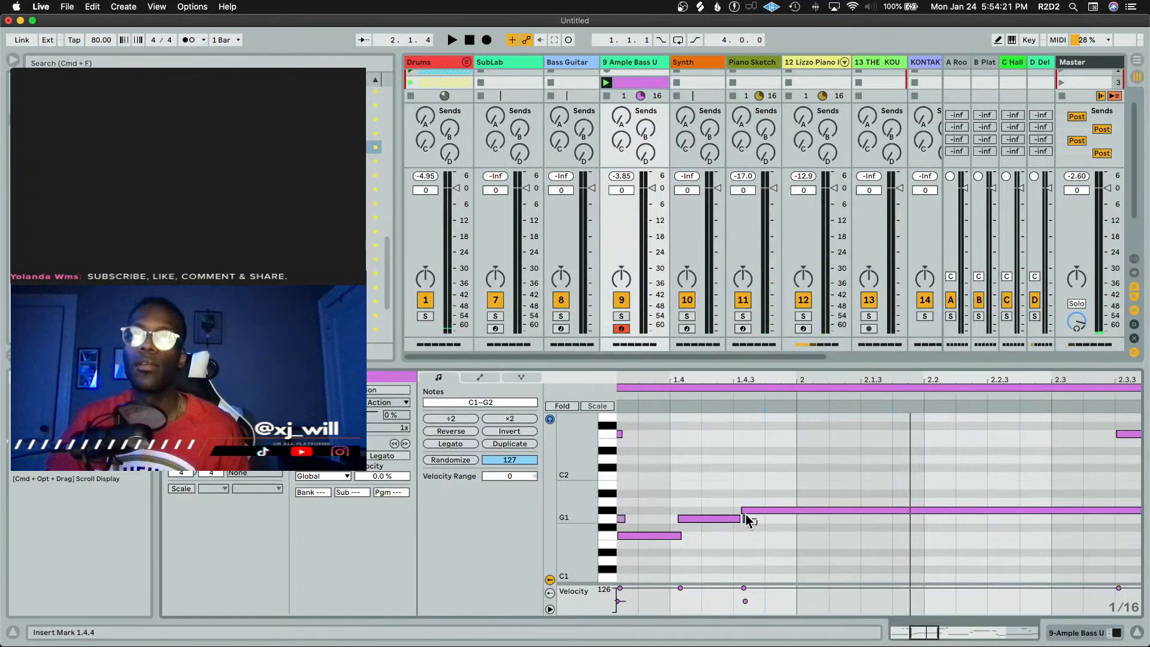
click(744, 519)
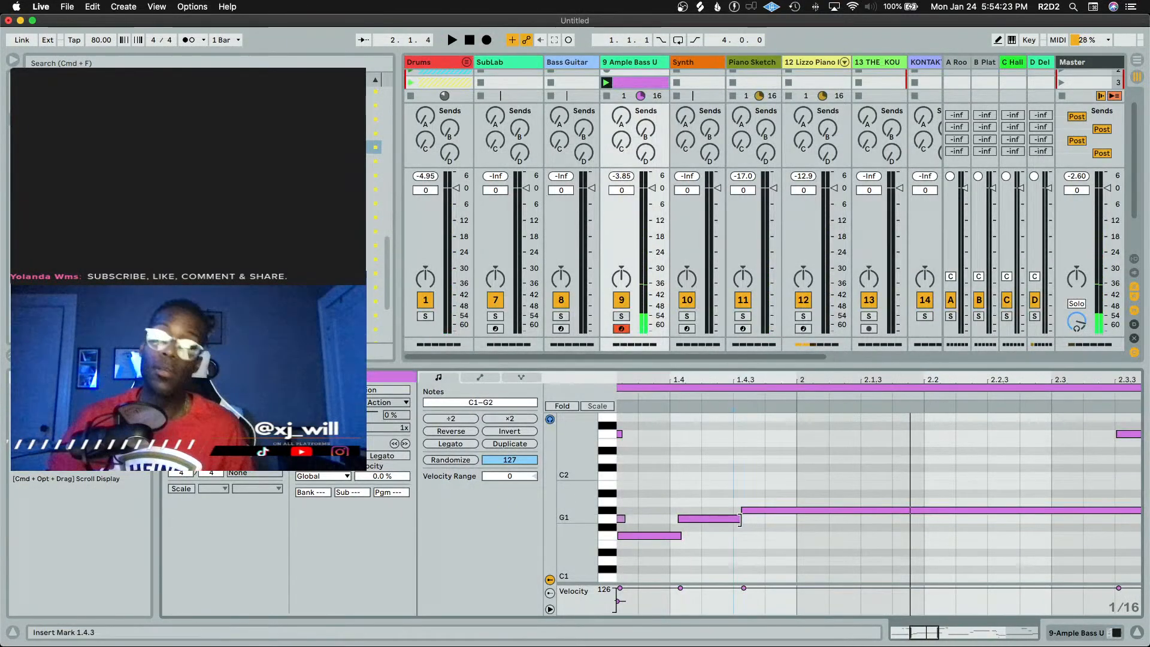
click(738, 524)
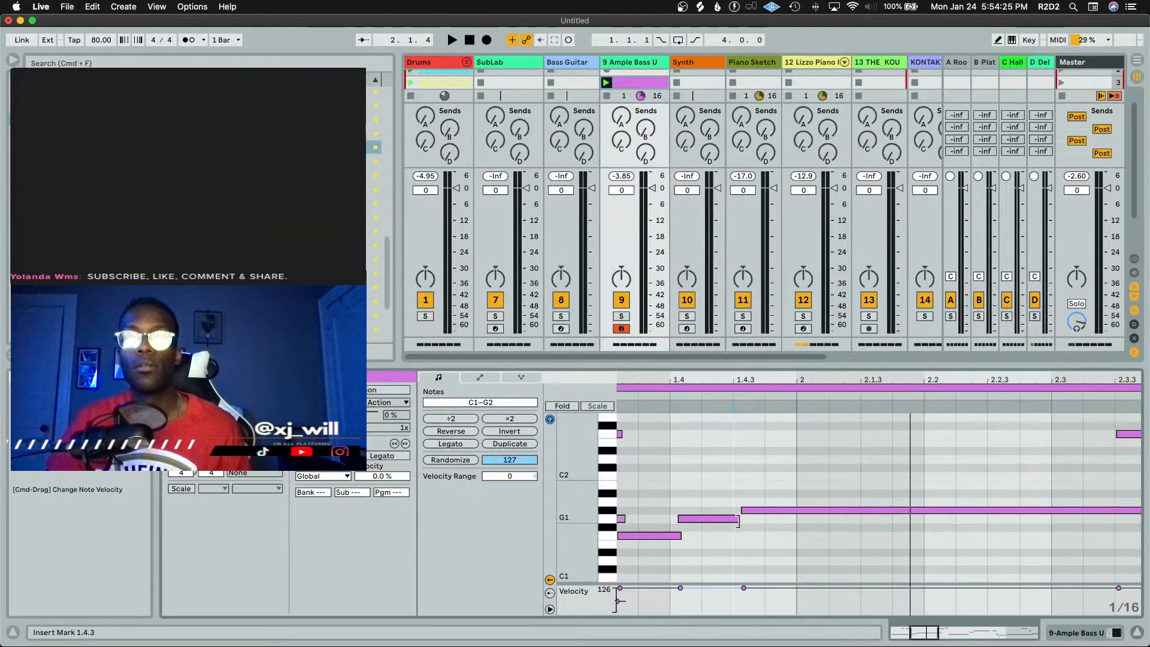
drag(738, 519, 752, 519)
key(space)
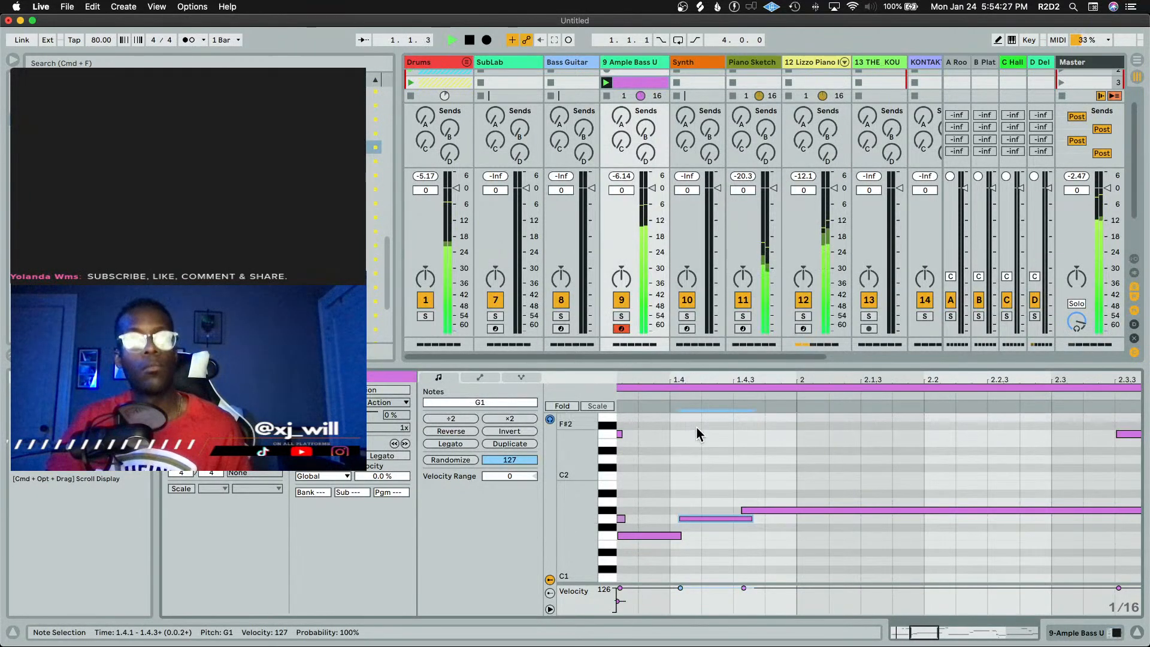
Add the Decapitator effect after the Ample Bass Upright instrument on its track
scroll(693, 493, down, 5)
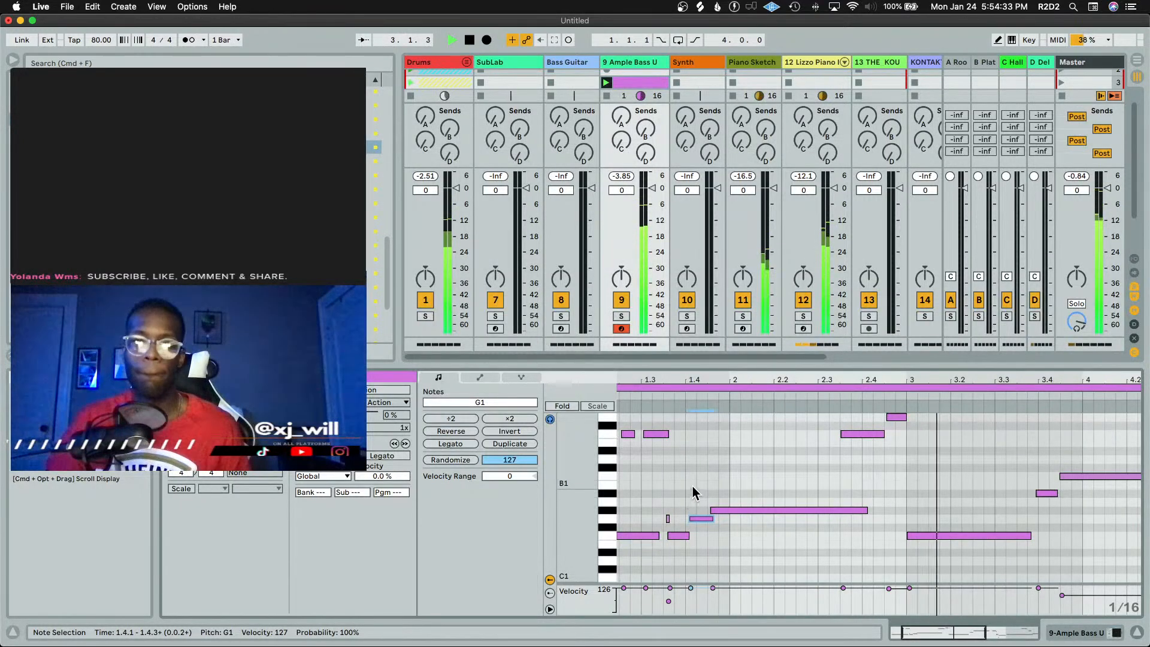
scroll(693, 487, down, 3)
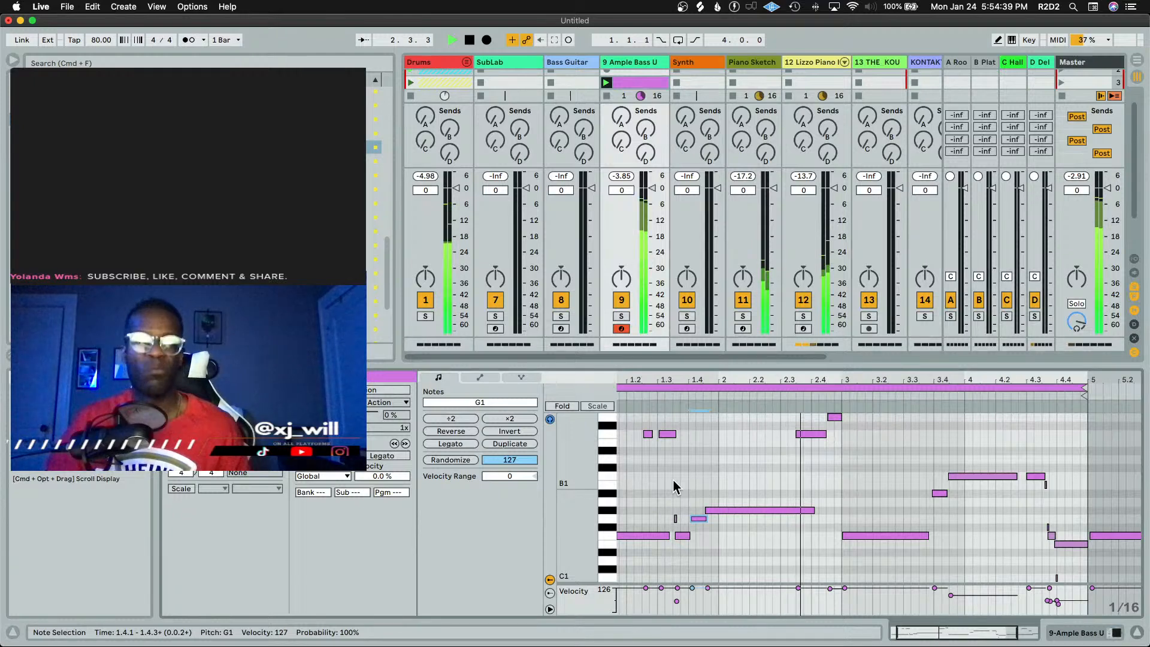
double_click(611, 63)
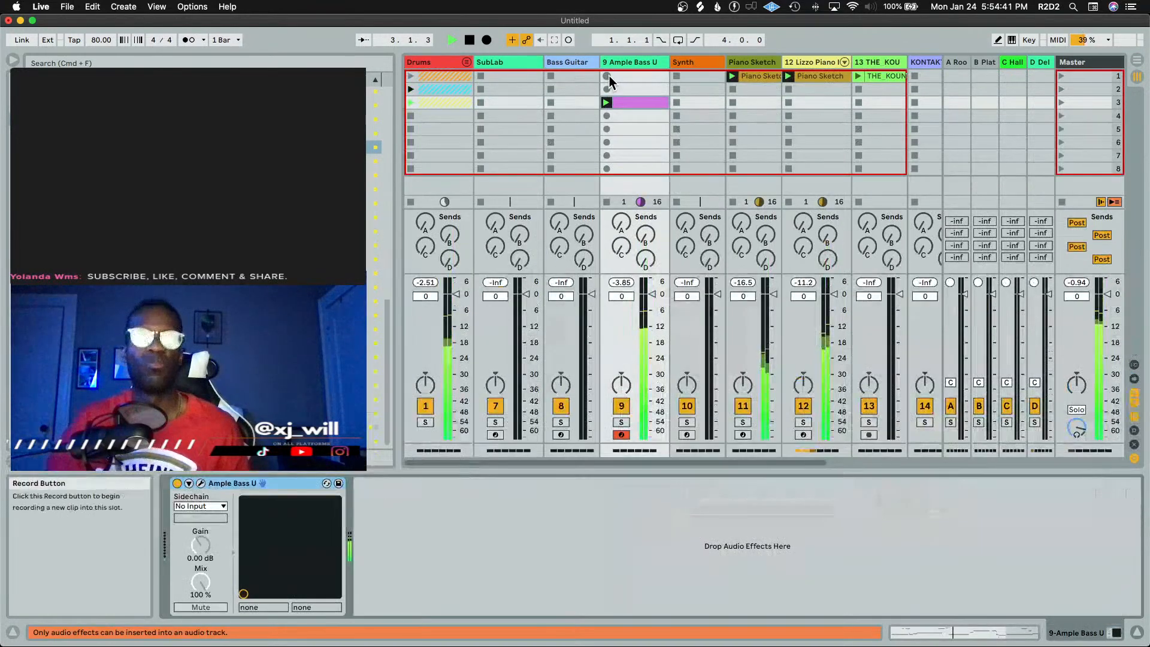
click(434, 550)
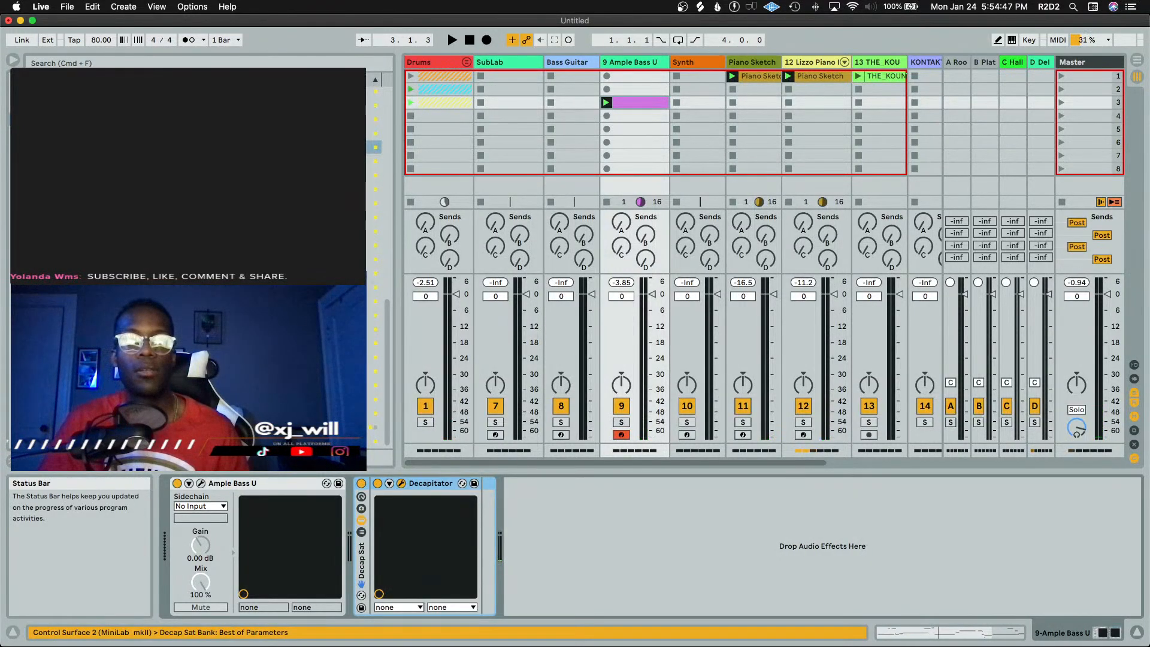
Open Decapitator, load the Beefy preset, nudge the drive up, switch the style to E while playing, and close it
drag(777, 261, 652, 146)
click(484, 161)
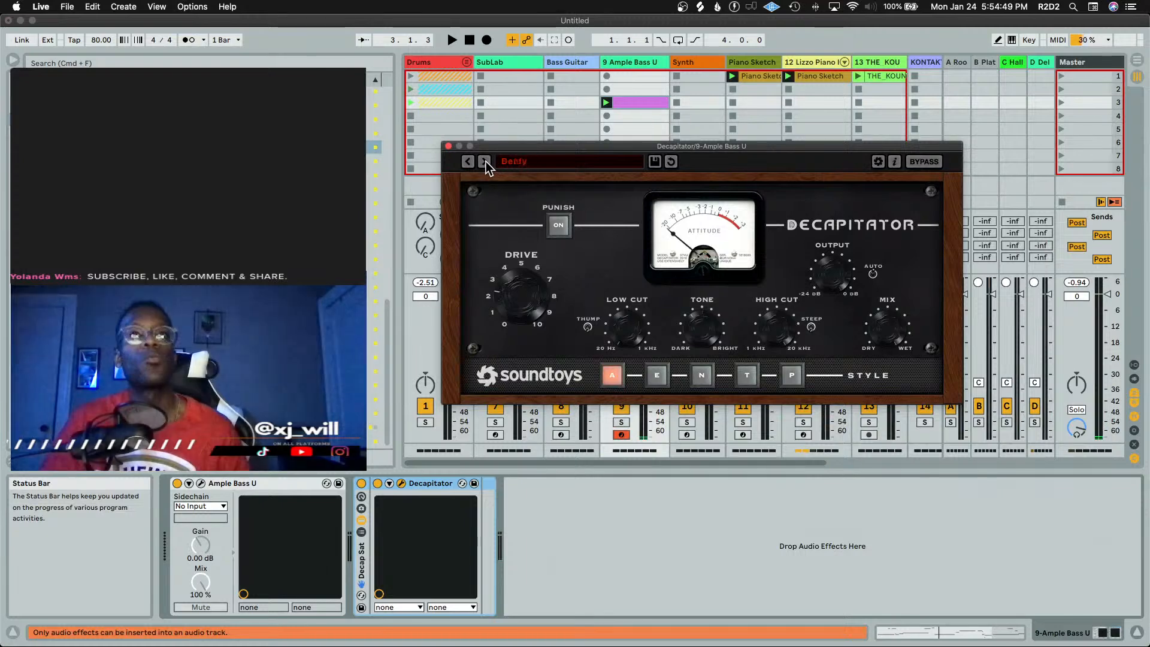
key(space)
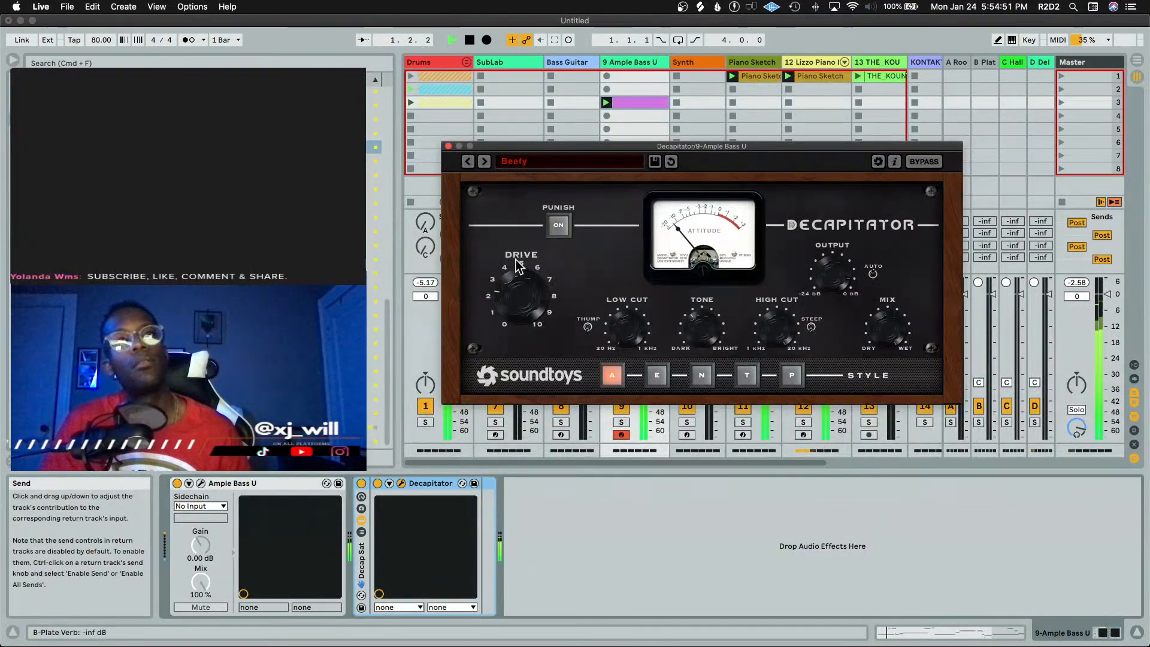
drag(522, 280, 529, 287)
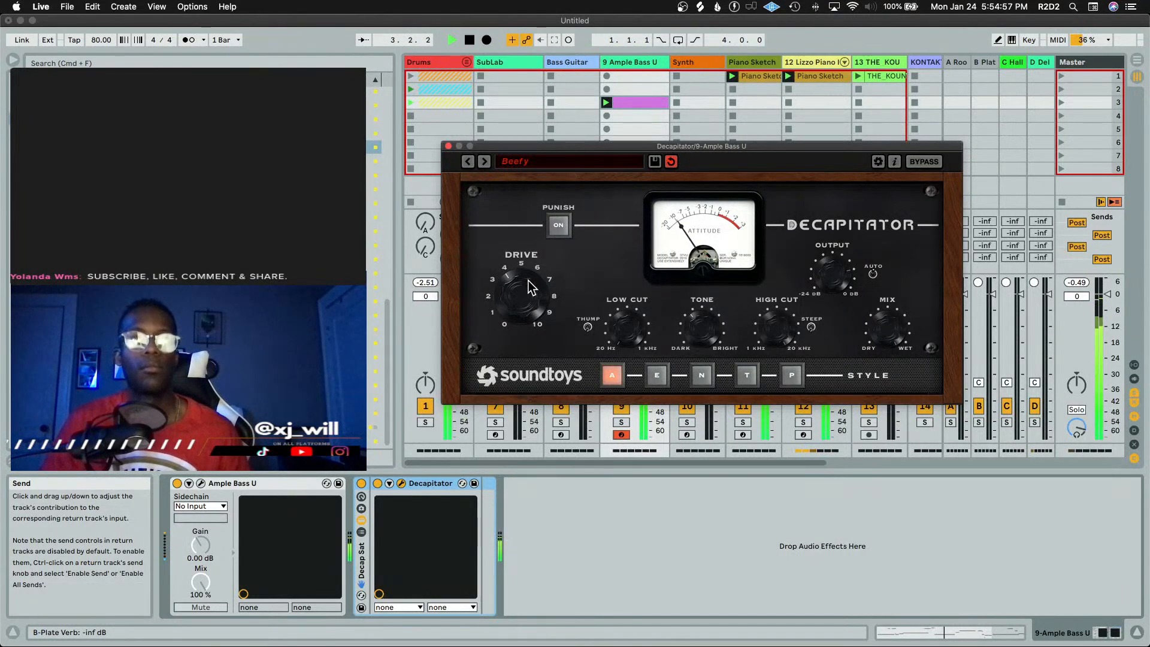
click(659, 373)
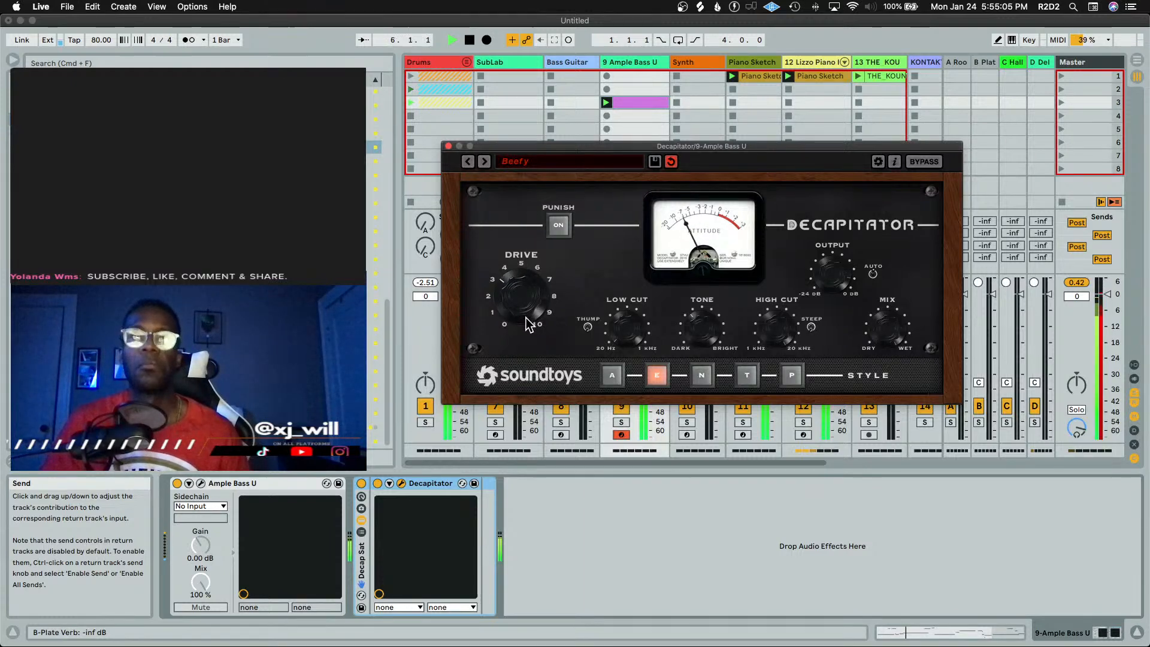
click(448, 145)
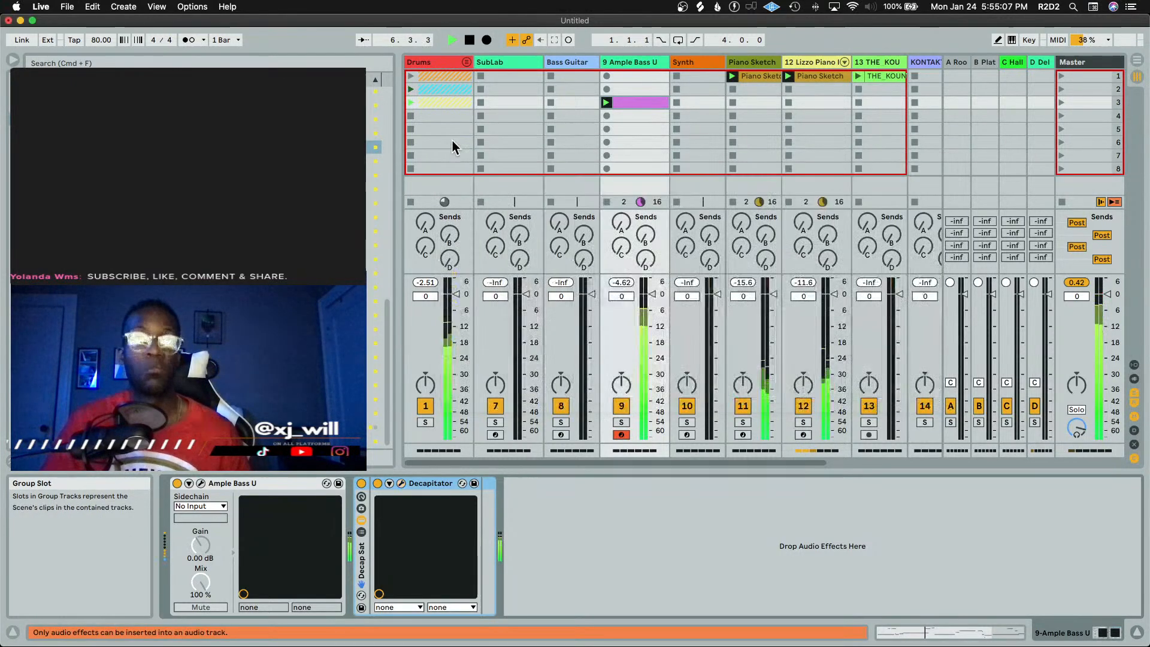
Copy the Supercharger GT and Sausage Fattener effects from the SubLab track onto the Ample Bass Upright track
click(567, 62)
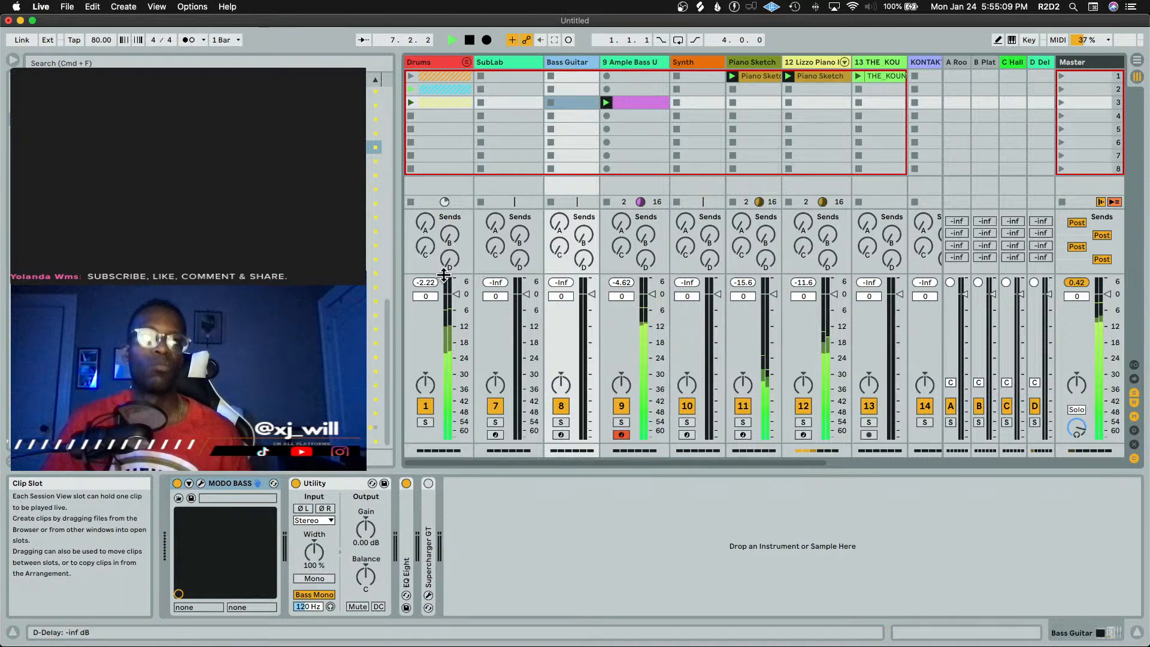
click(511, 63)
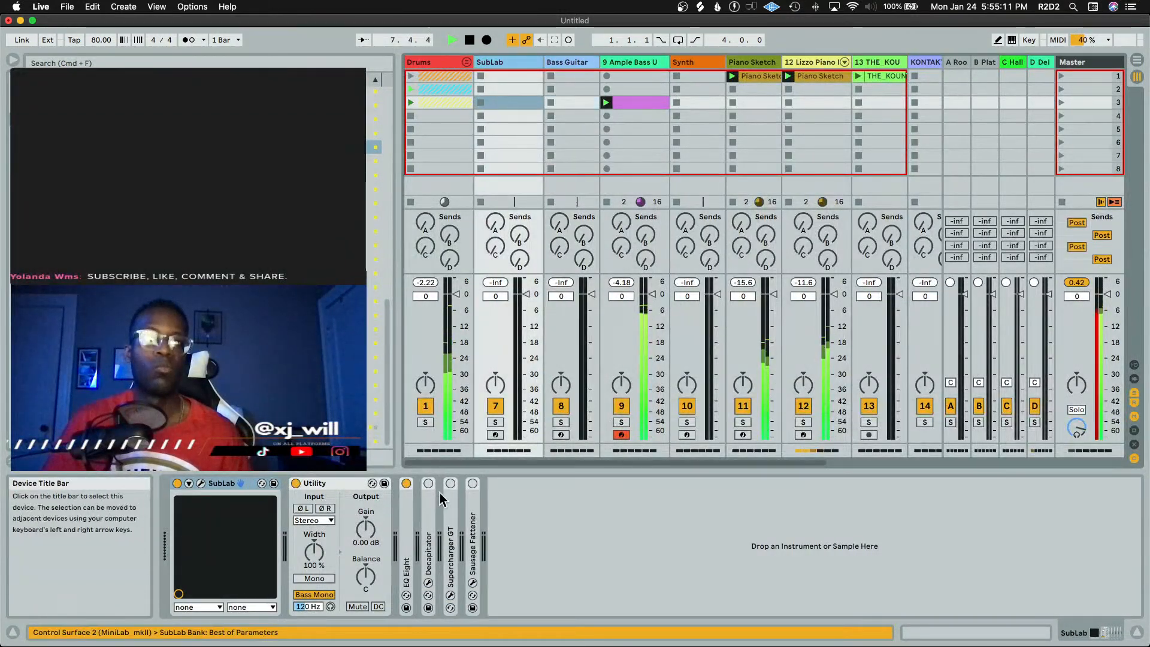
key(space)
click(450, 513)
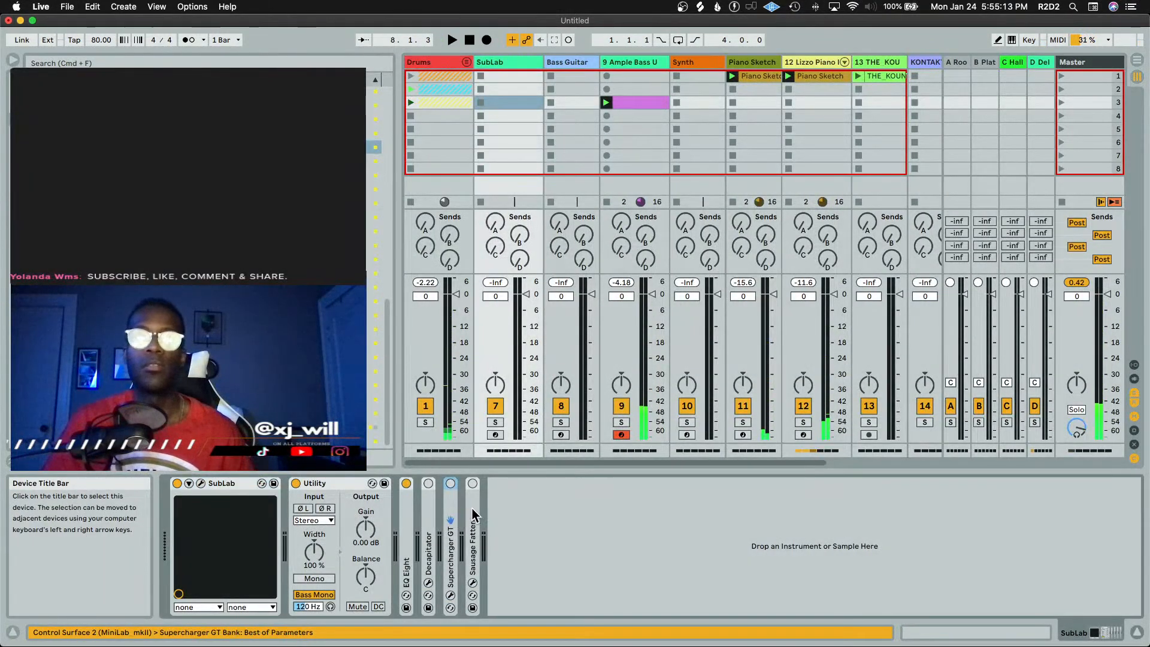
shift+click(472, 513)
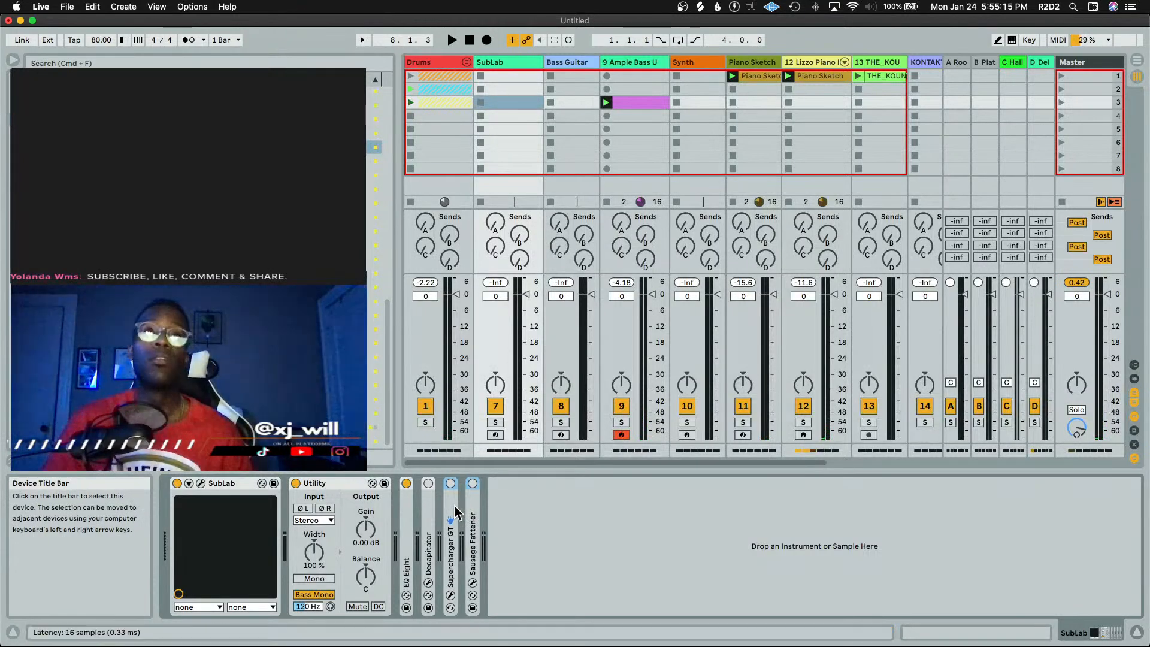
drag(454, 509, 578, 541)
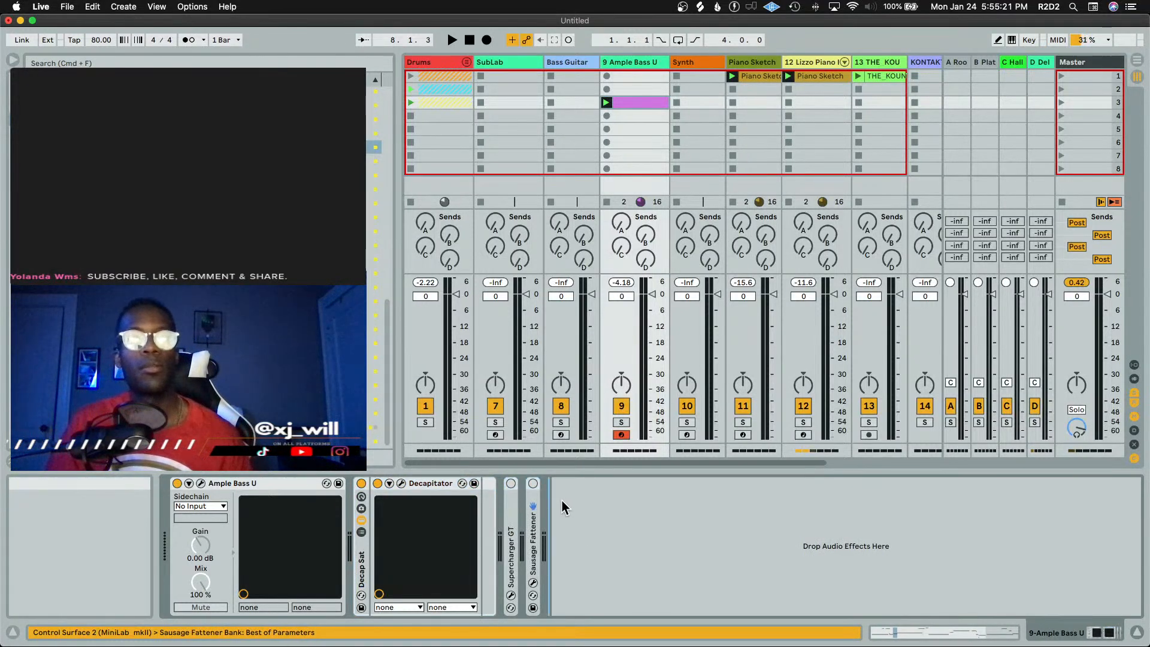
Enable Supercharger GT on the bass, open its window and lower the input trim to about -7.4 dB while auditioning
click(511, 484)
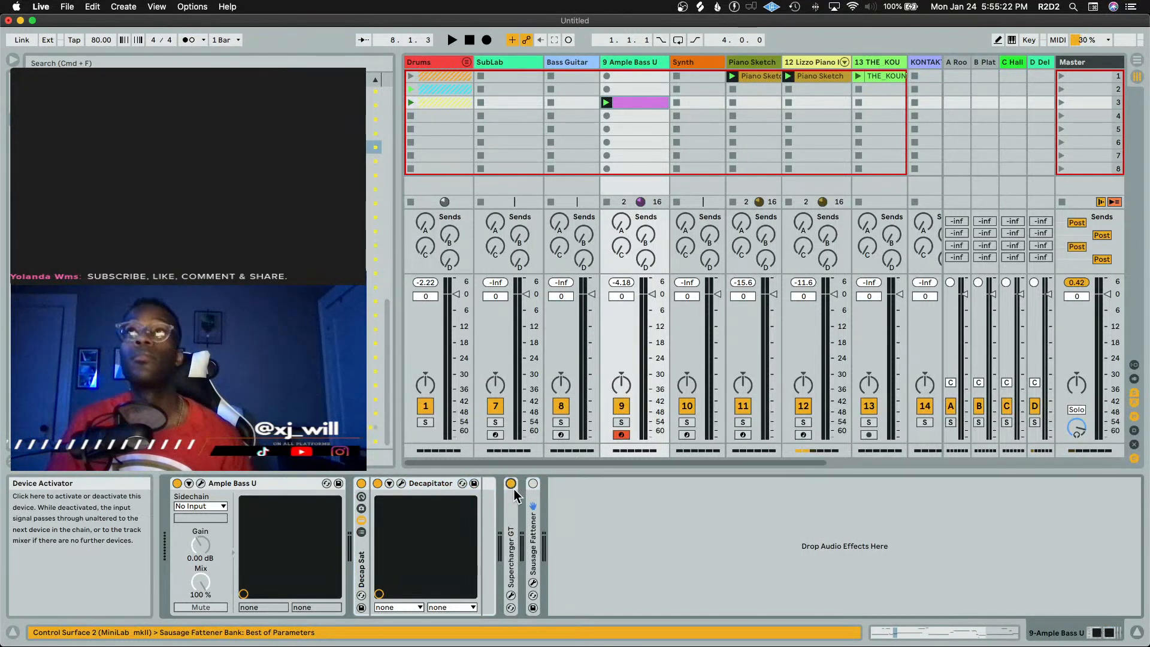
click(511, 595)
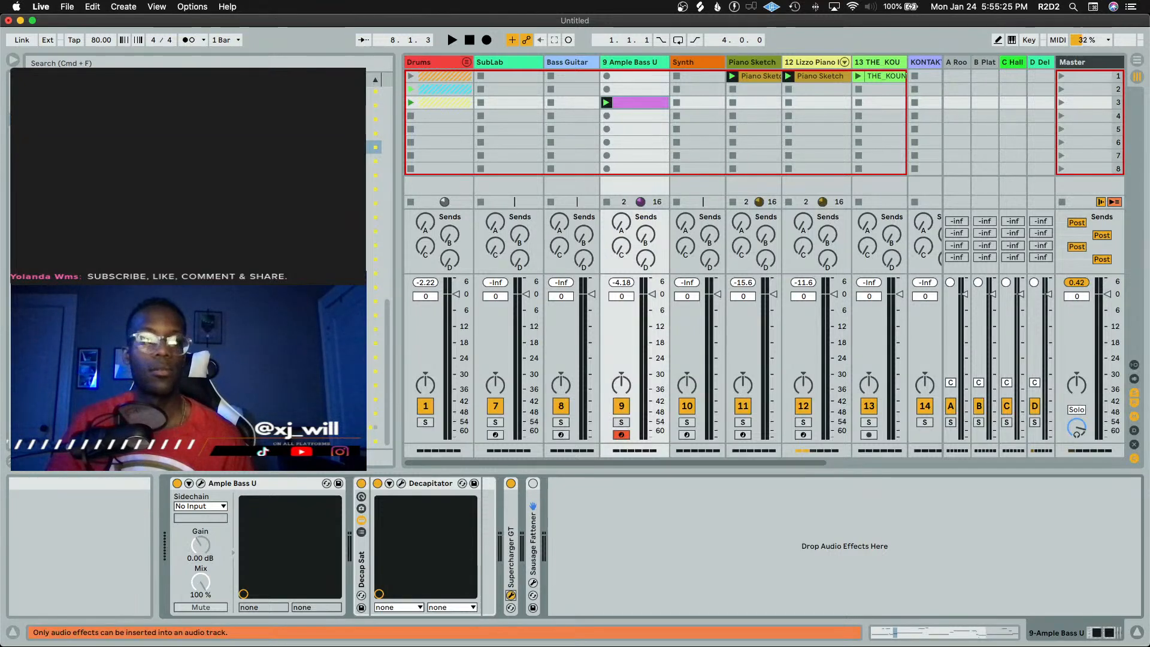
drag(721, 627, 936, 263)
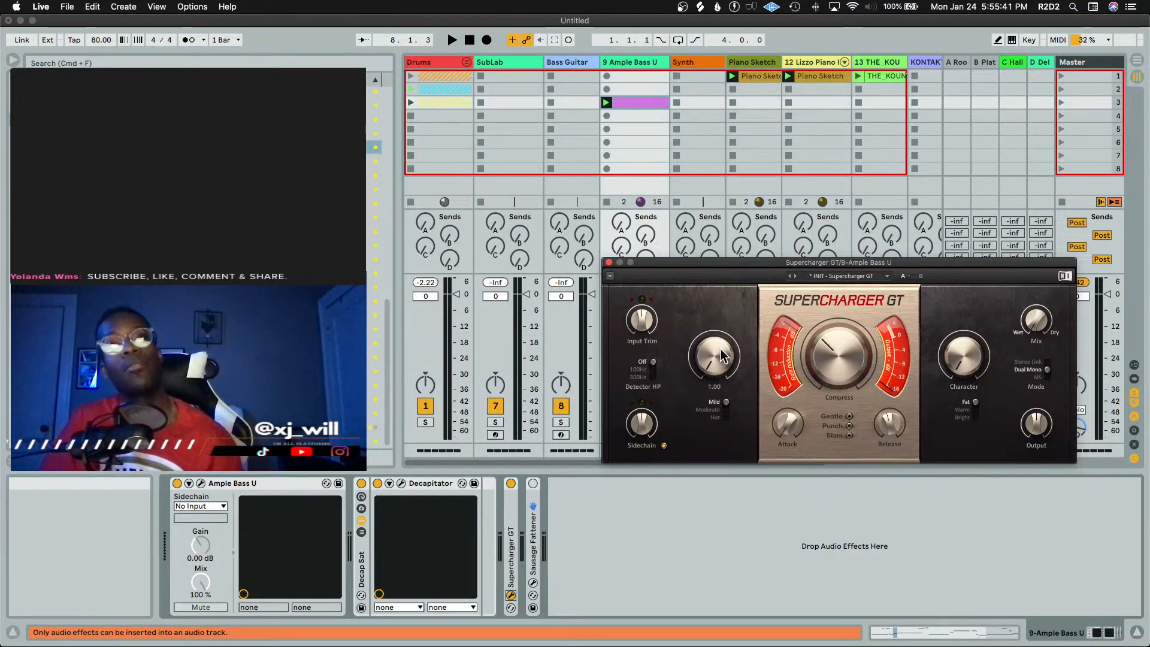
key(space)
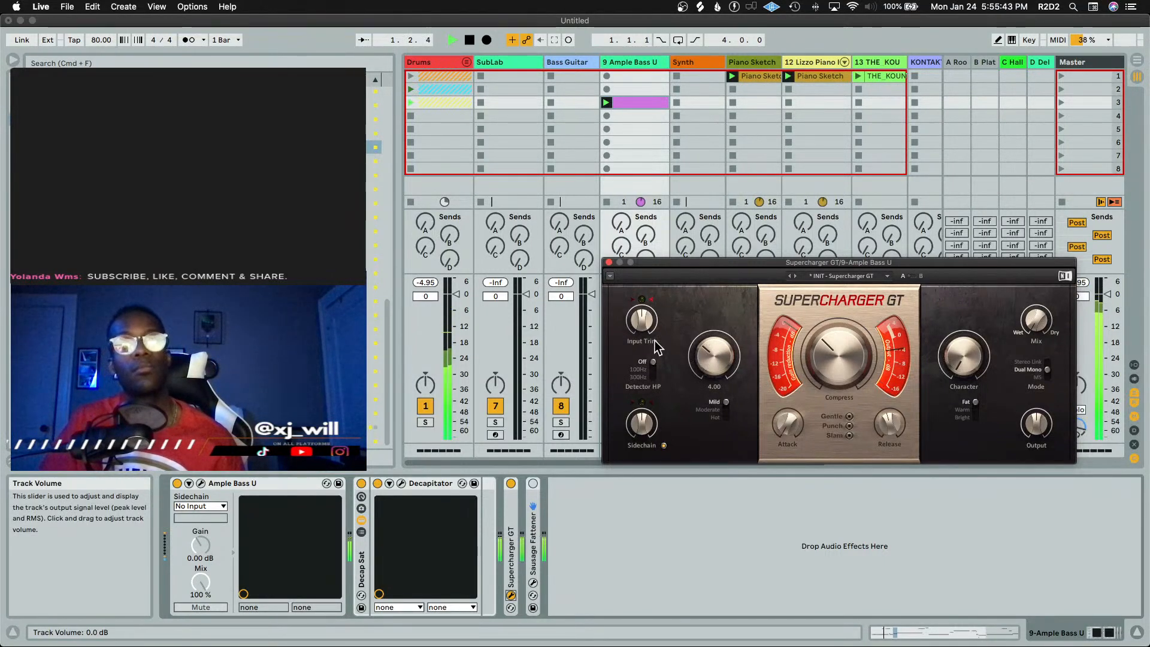
drag(647, 316, 651, 315)
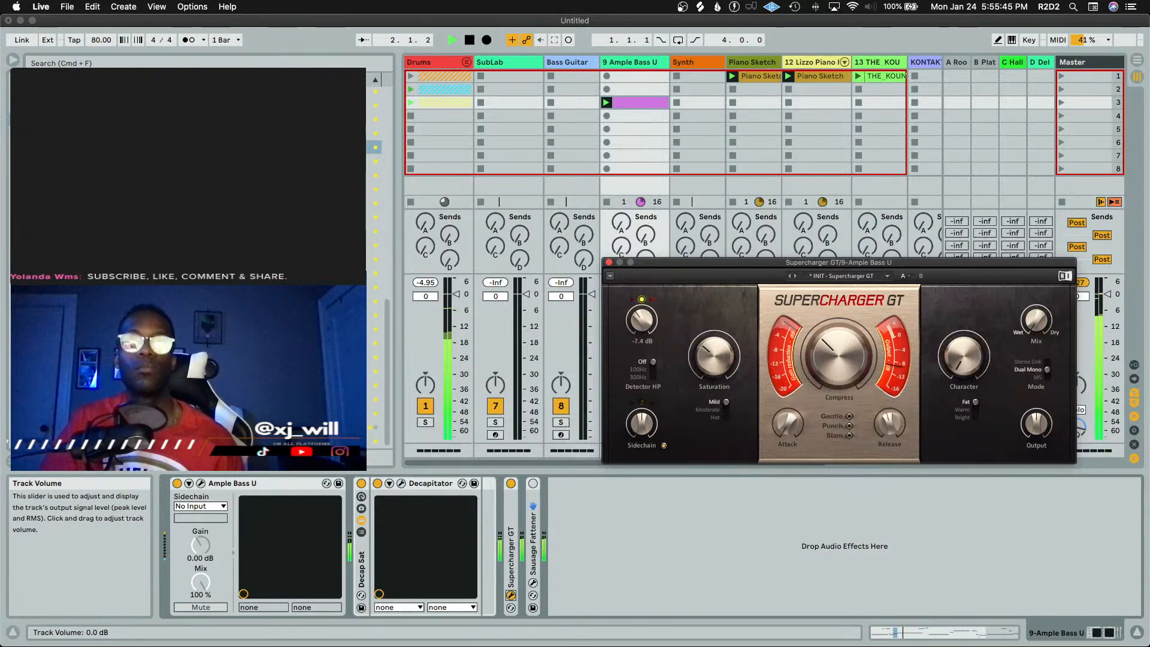
key(space)
Adjust Supercharger GT's compression and set its output to -2.6 dB while playing, then close the plug-in
drag(825, 264, 789, 168)
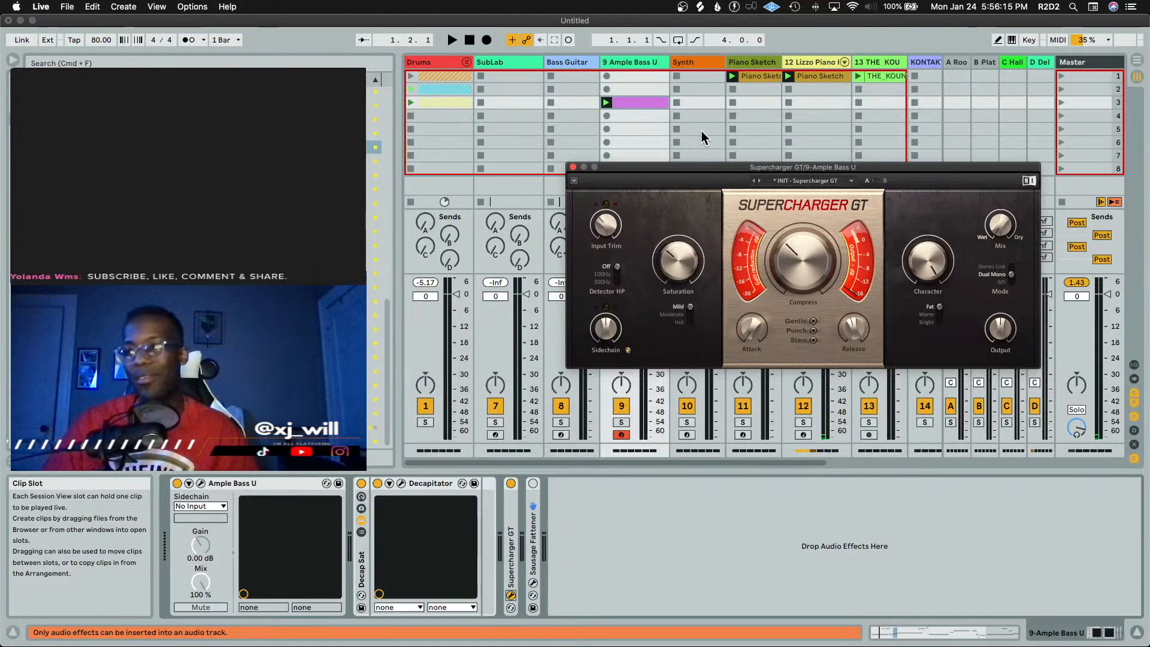
key(space)
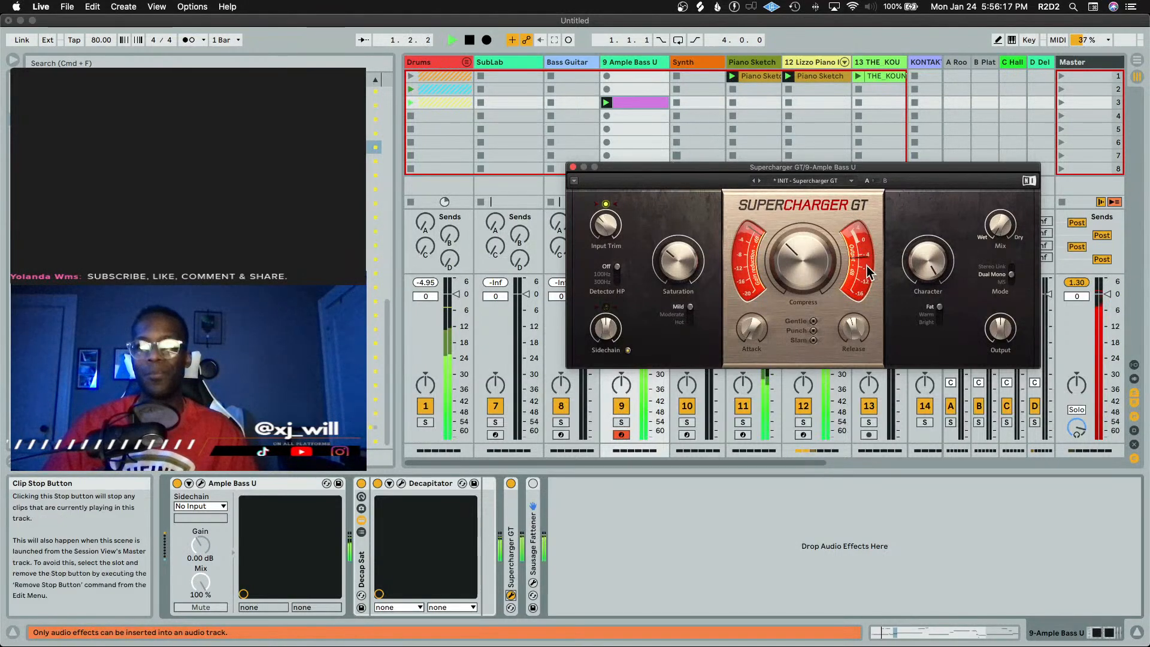
drag(817, 256, 817, 257)
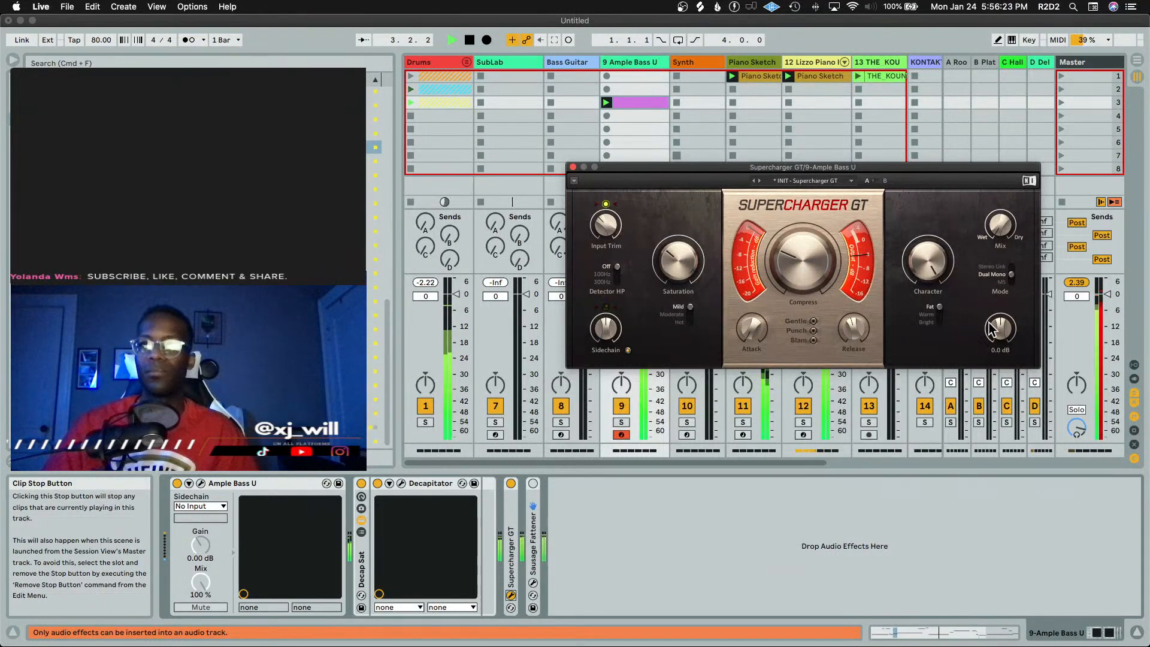
drag(998, 325, 998, 335)
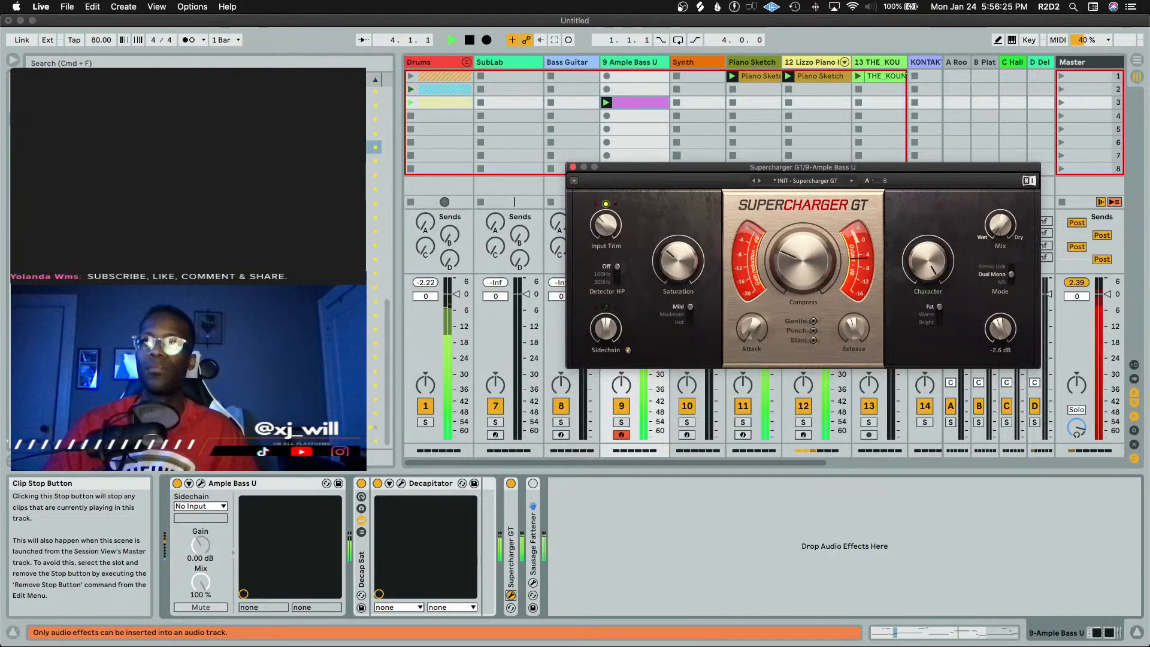
click(574, 168)
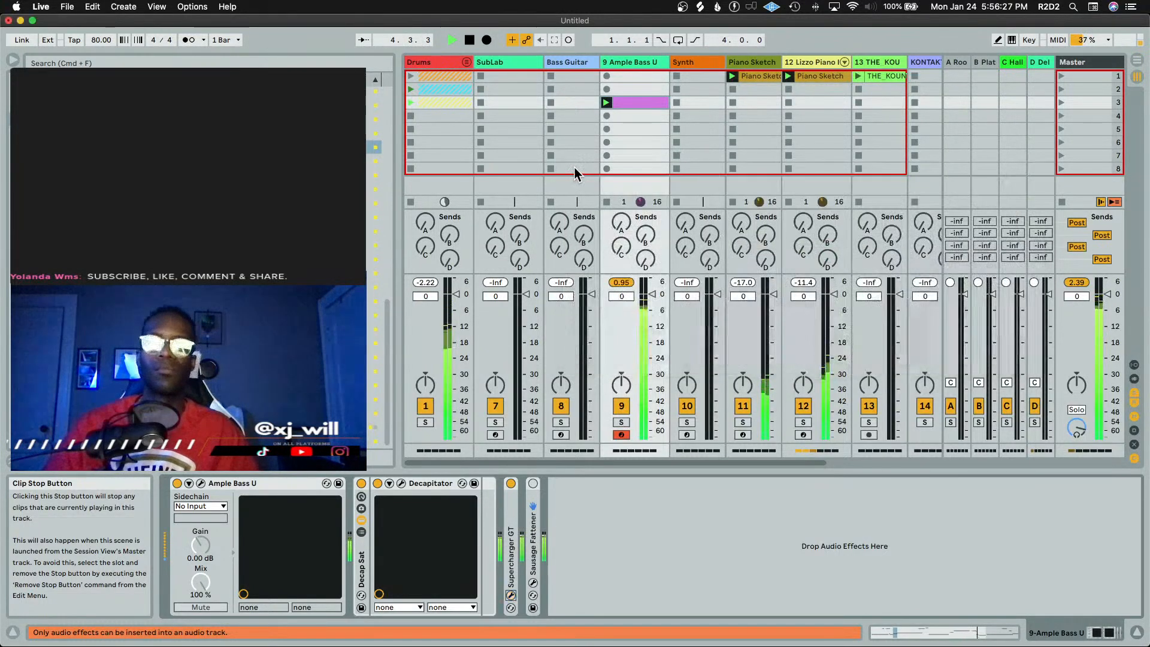
Select the Synth track, arm it for recording, and open its Serum instrument window
click(624, 283)
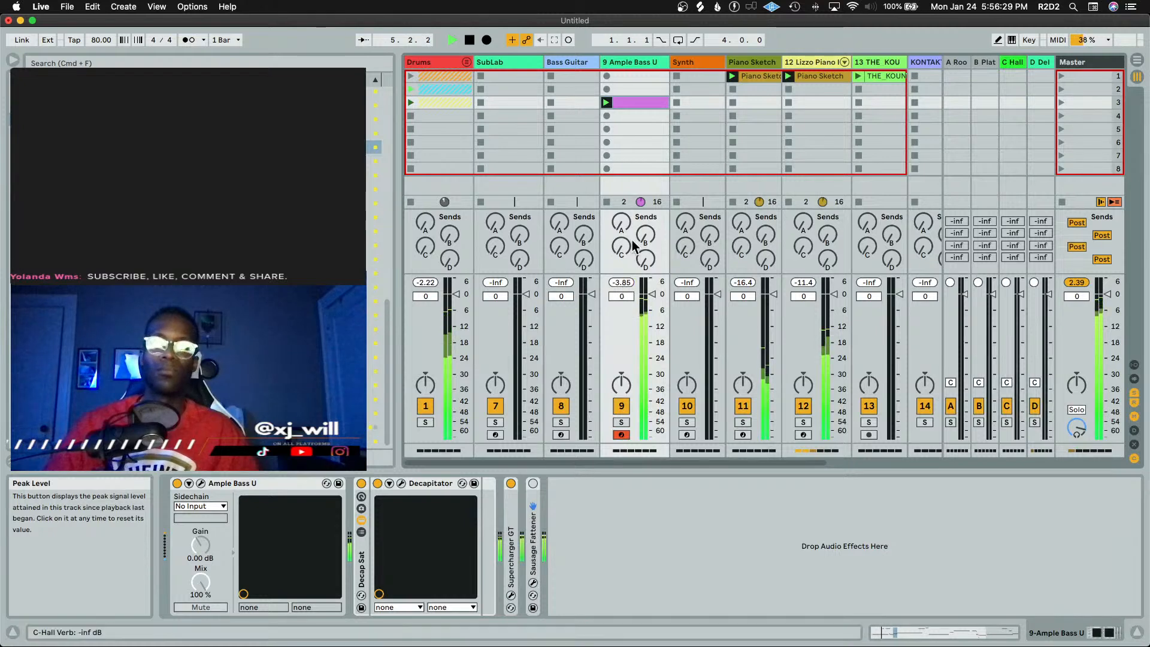
click(683, 62)
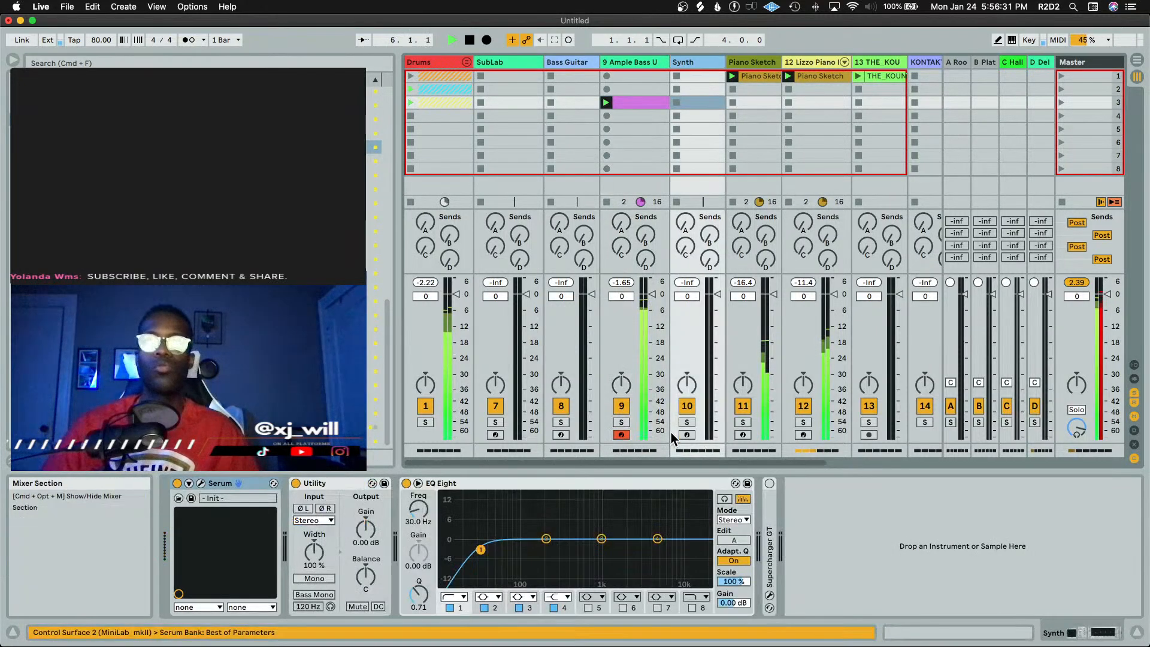
click(687, 434)
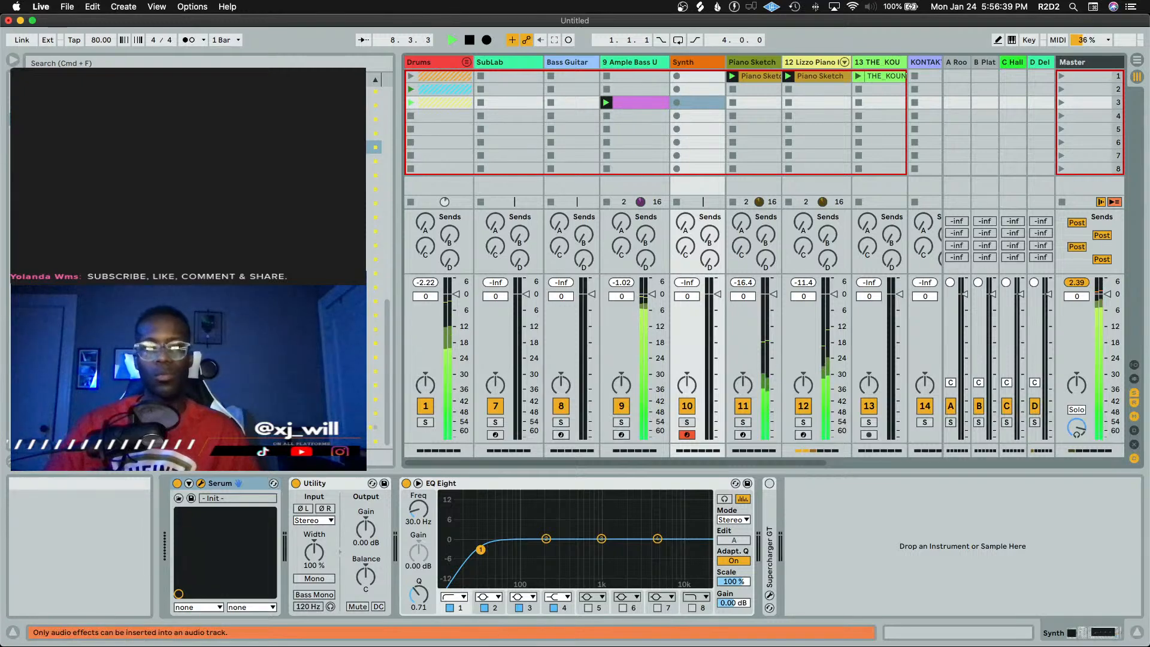
drag(772, 538, 546, 126)
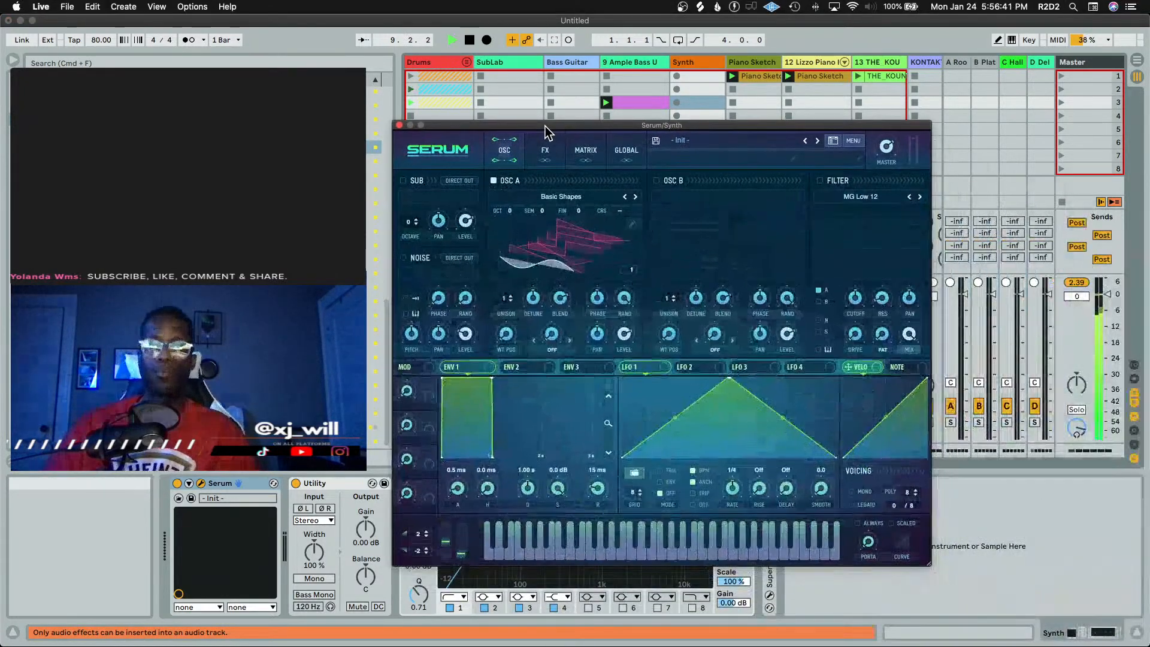
Open Serum's preset browser and sort the list by location to reach the Plucked presets
click(731, 142)
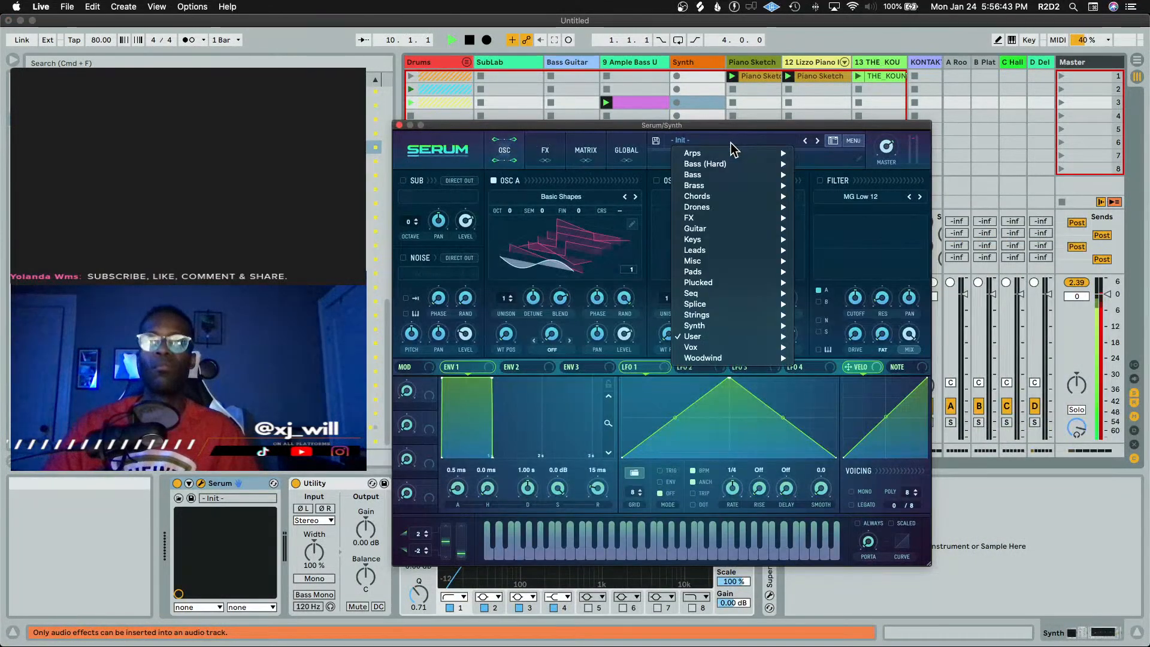
click(742, 147)
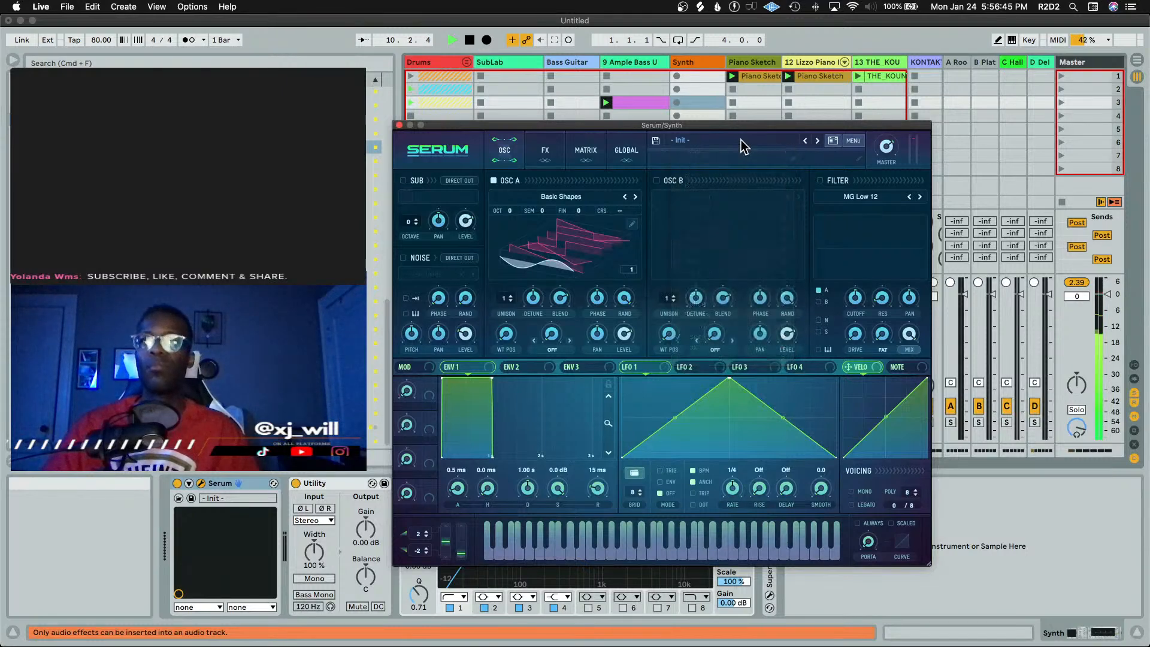
click(832, 141)
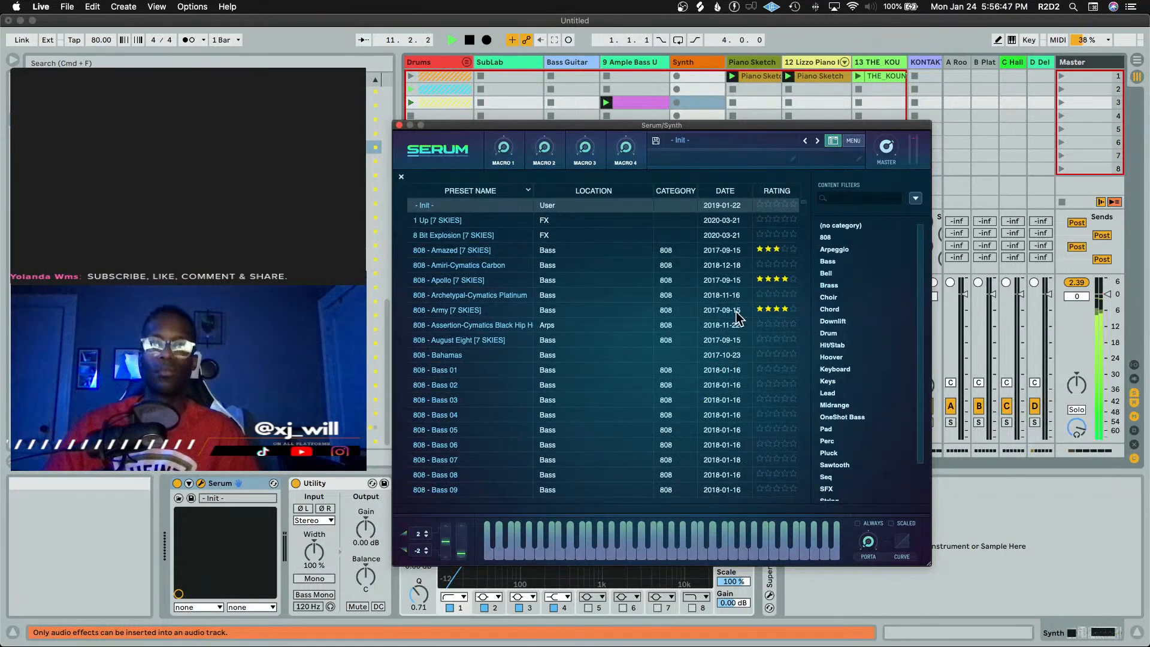
key(space)
click(729, 143)
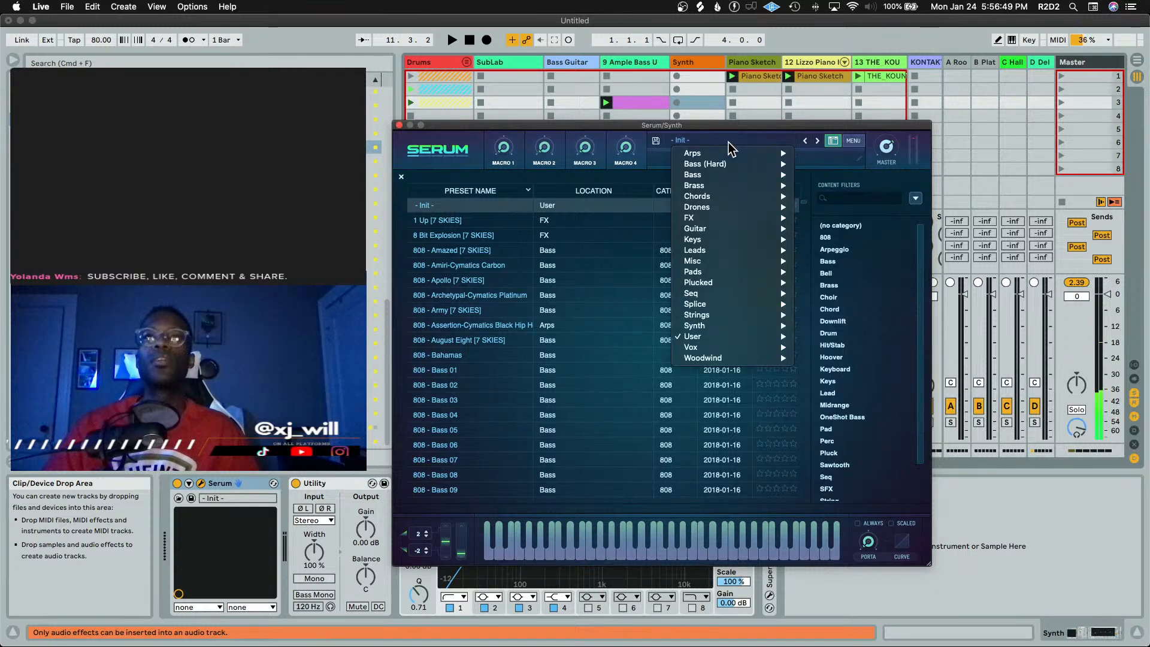
click(636, 128)
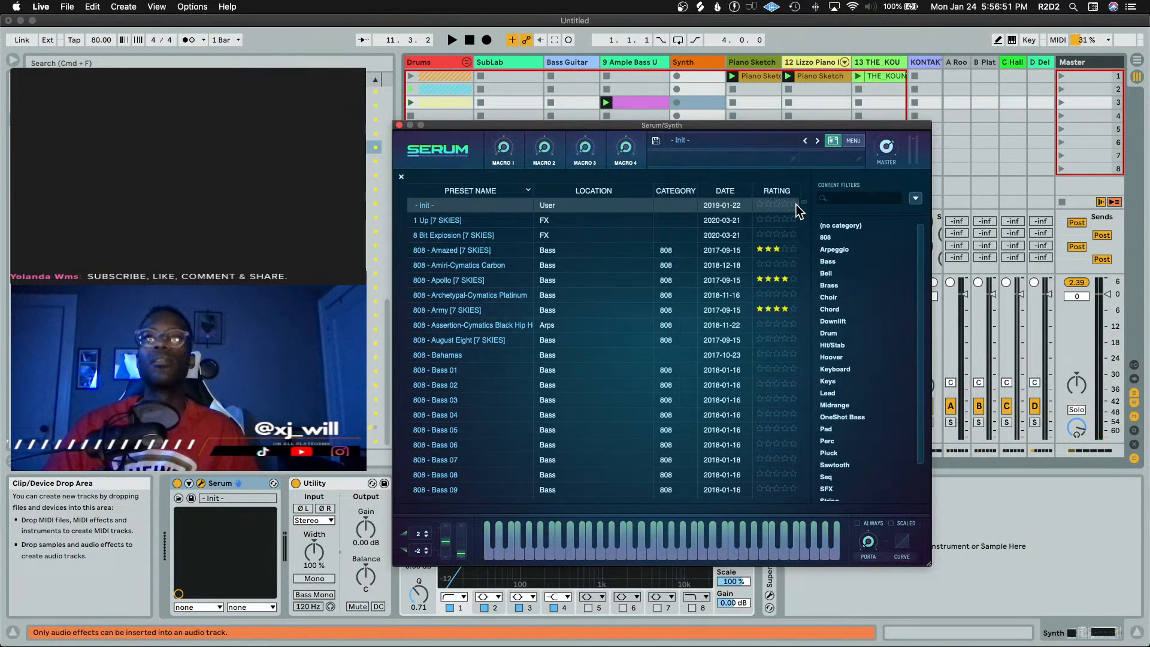
click(765, 189)
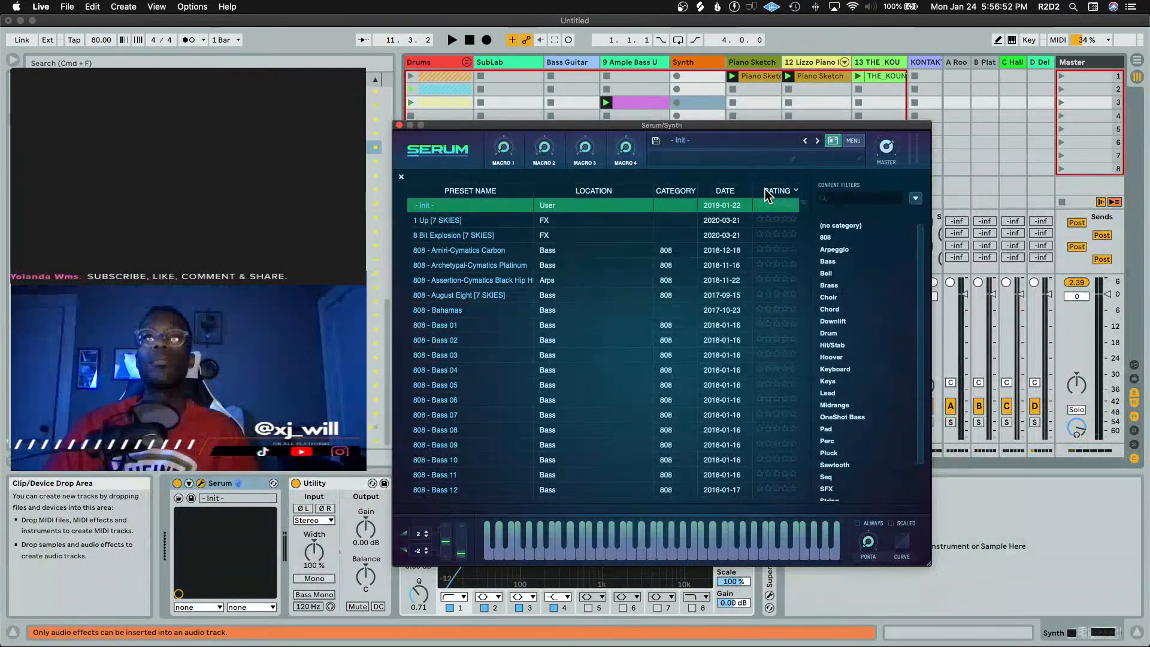
click(615, 190)
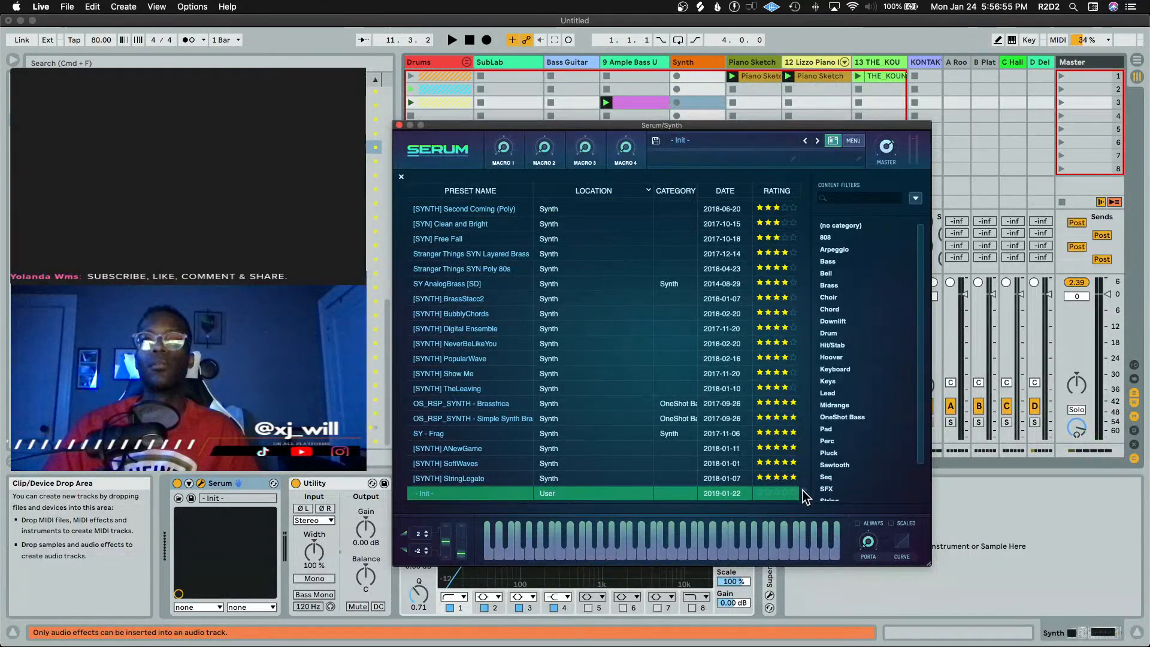
drag(803, 490, 804, 442)
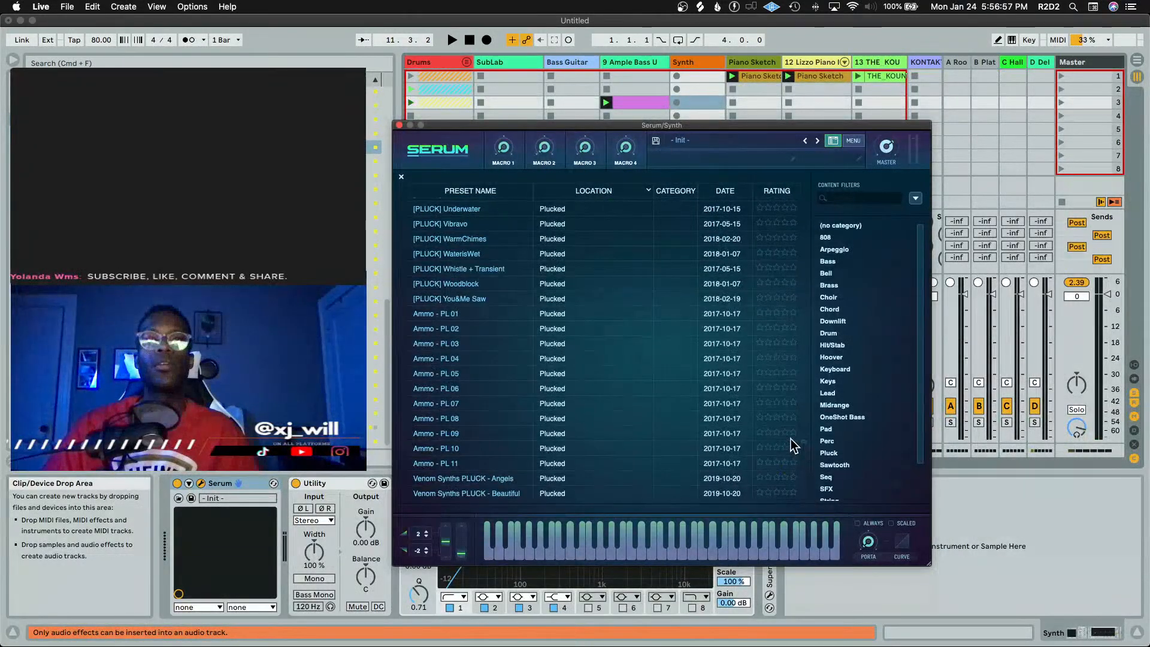
Audition the Ammo plucked presets in turn while playing, settling on Ammo - PL 08
click(638, 338)
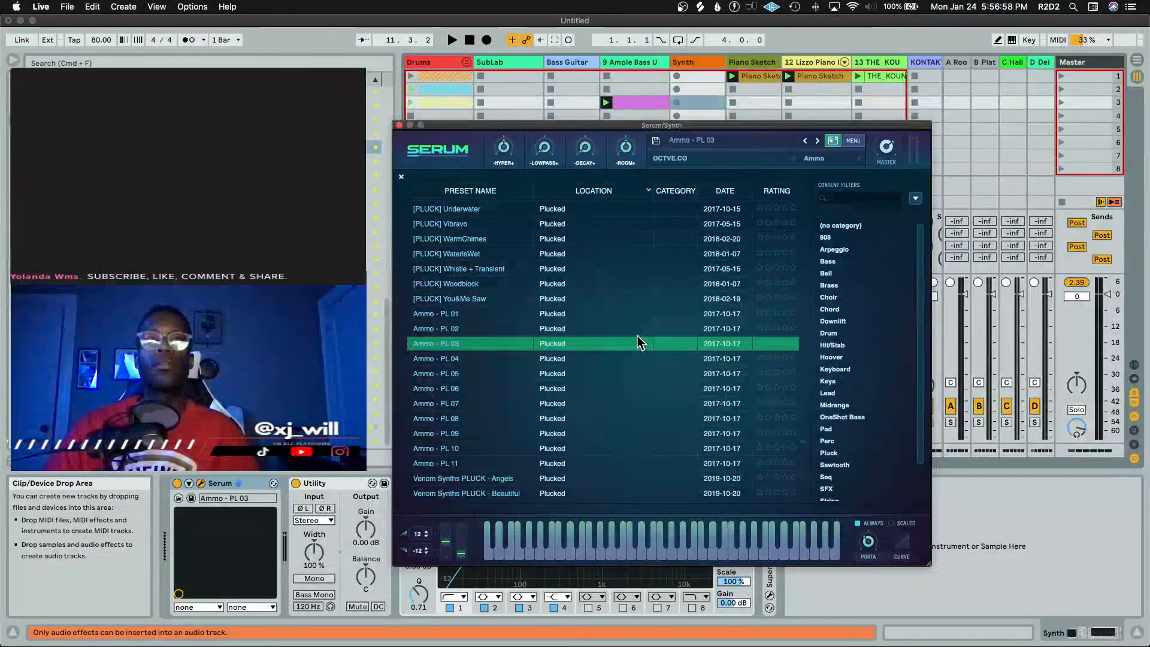
click(626, 376)
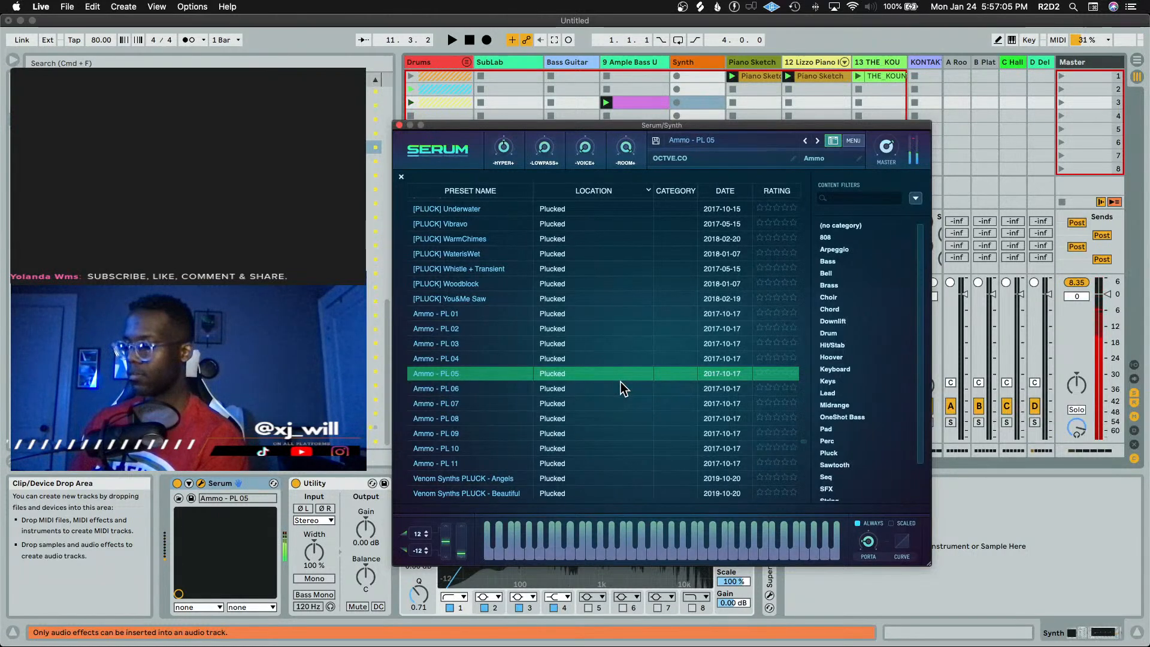
key(space)
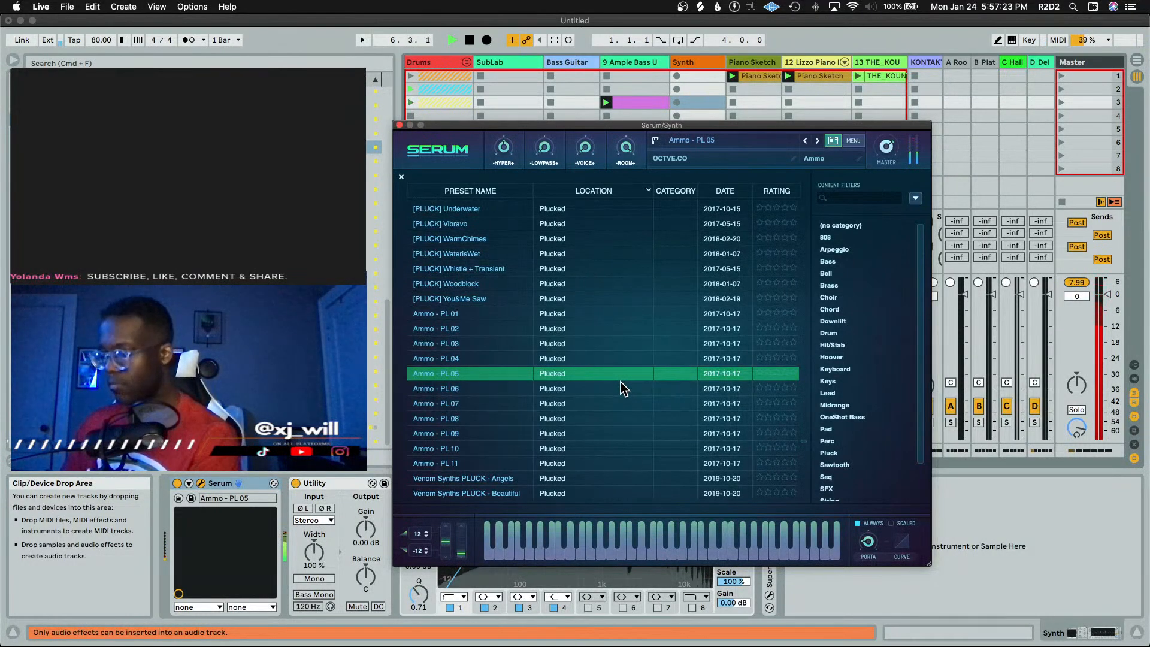
key(space)
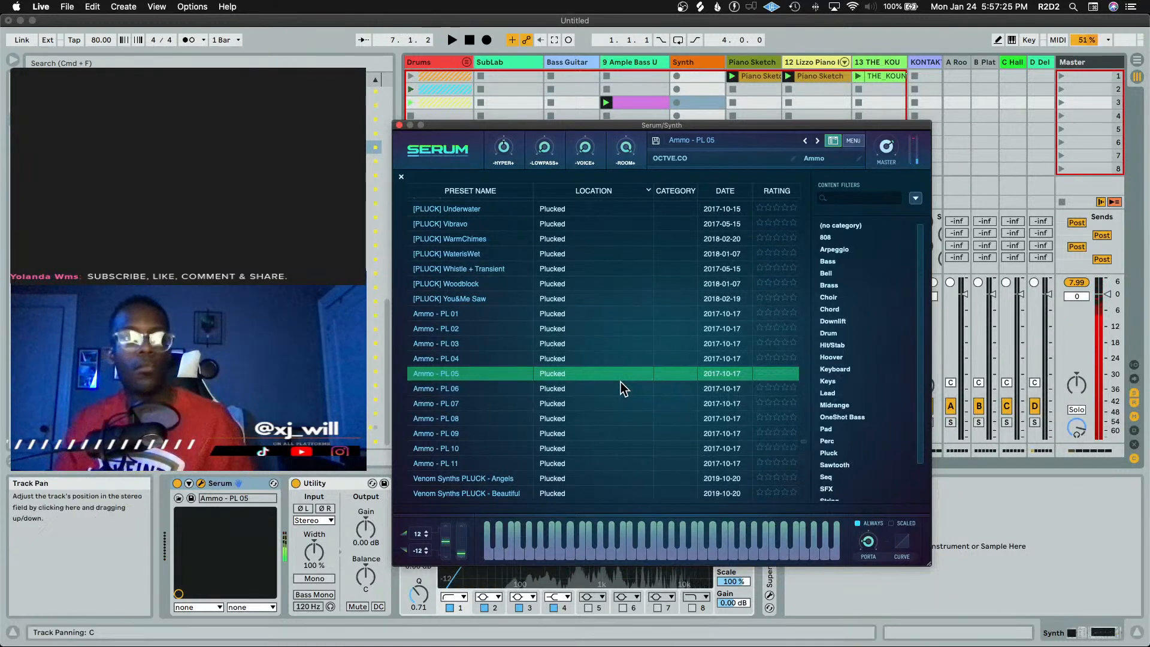
click(617, 387)
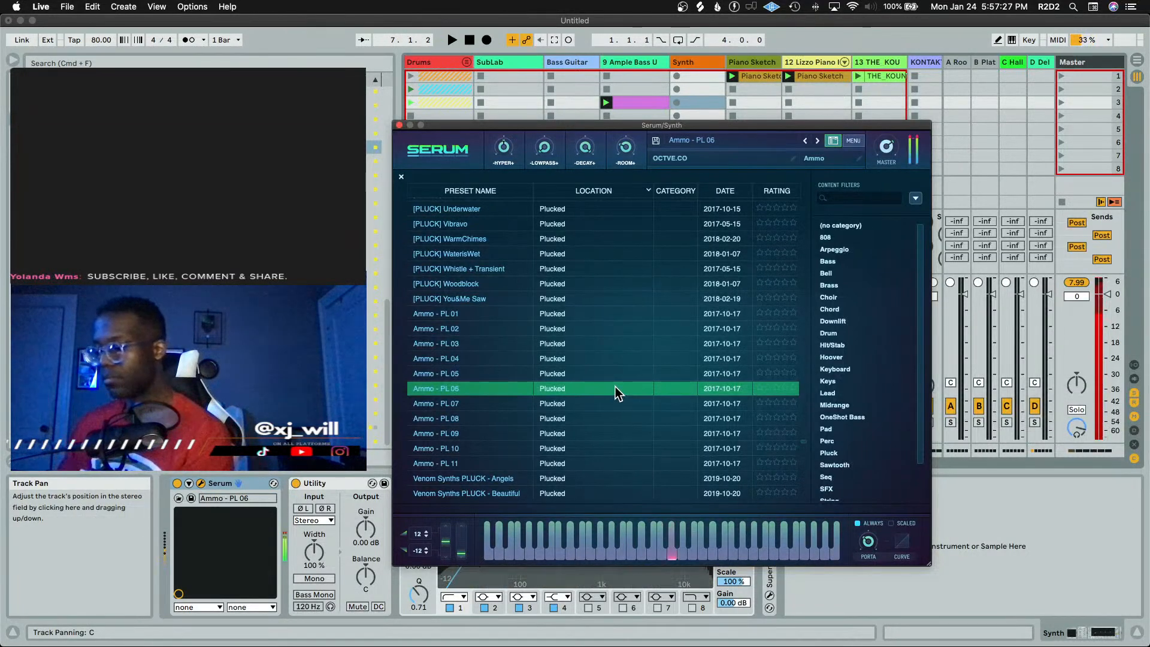
click(617, 408)
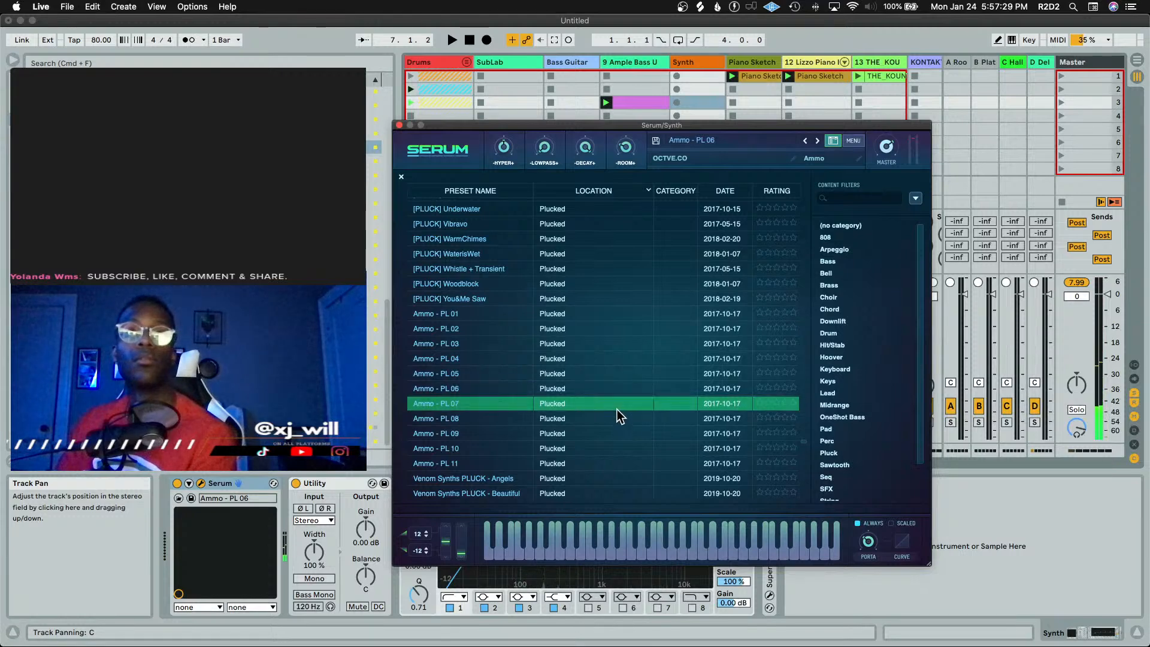
click(606, 419)
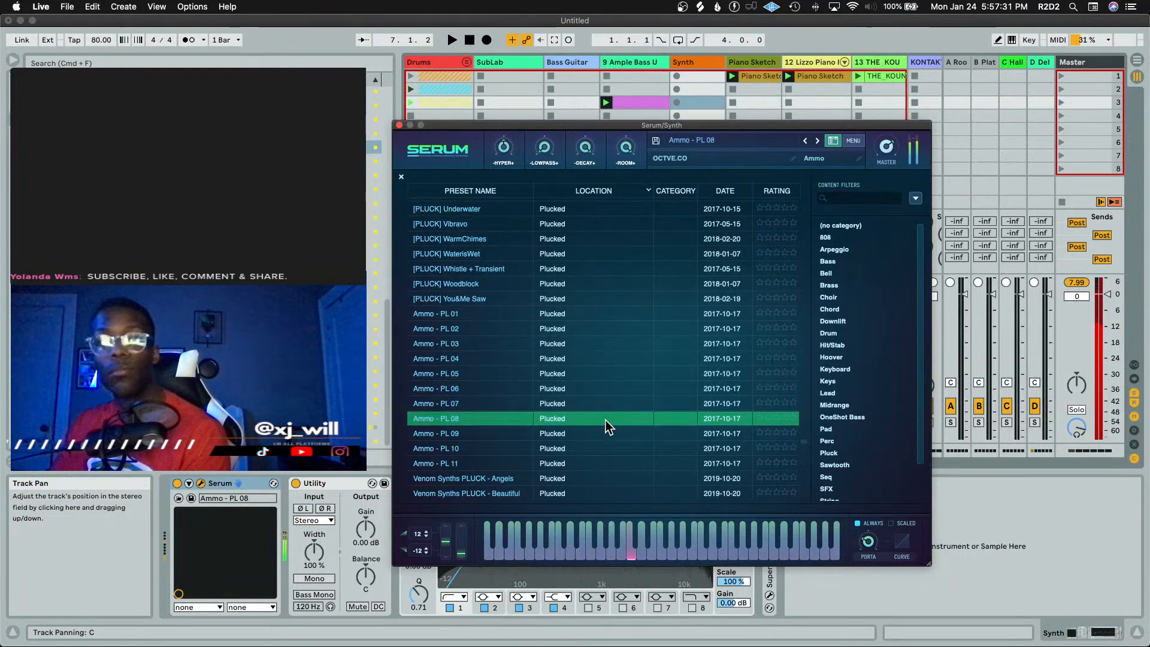
key(space)
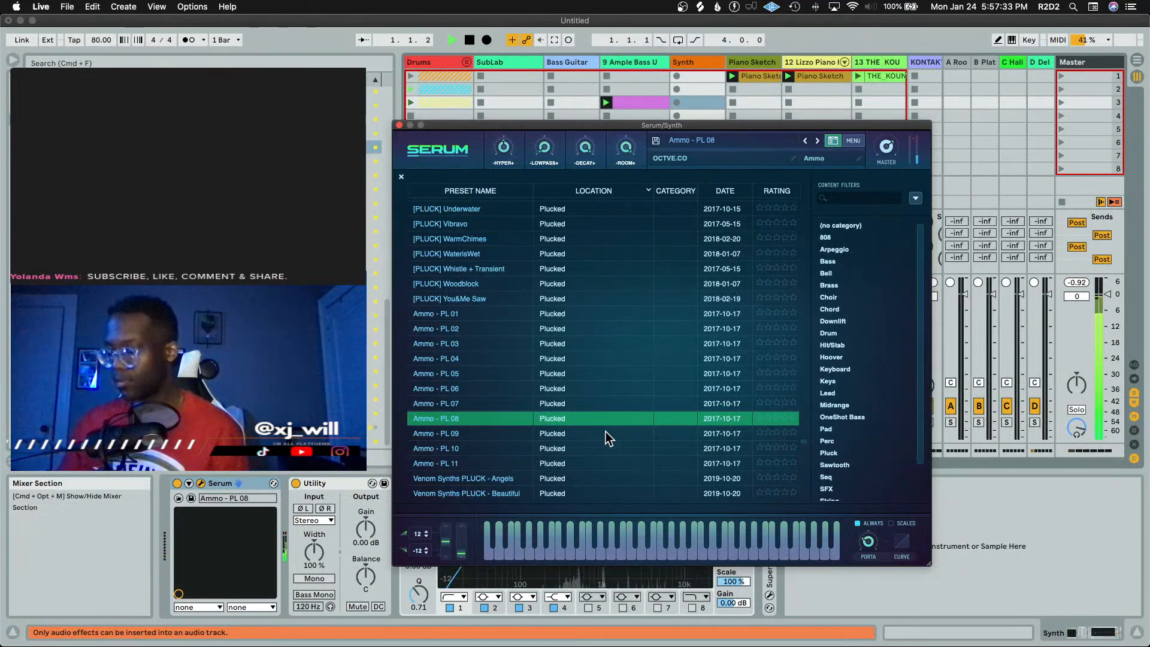
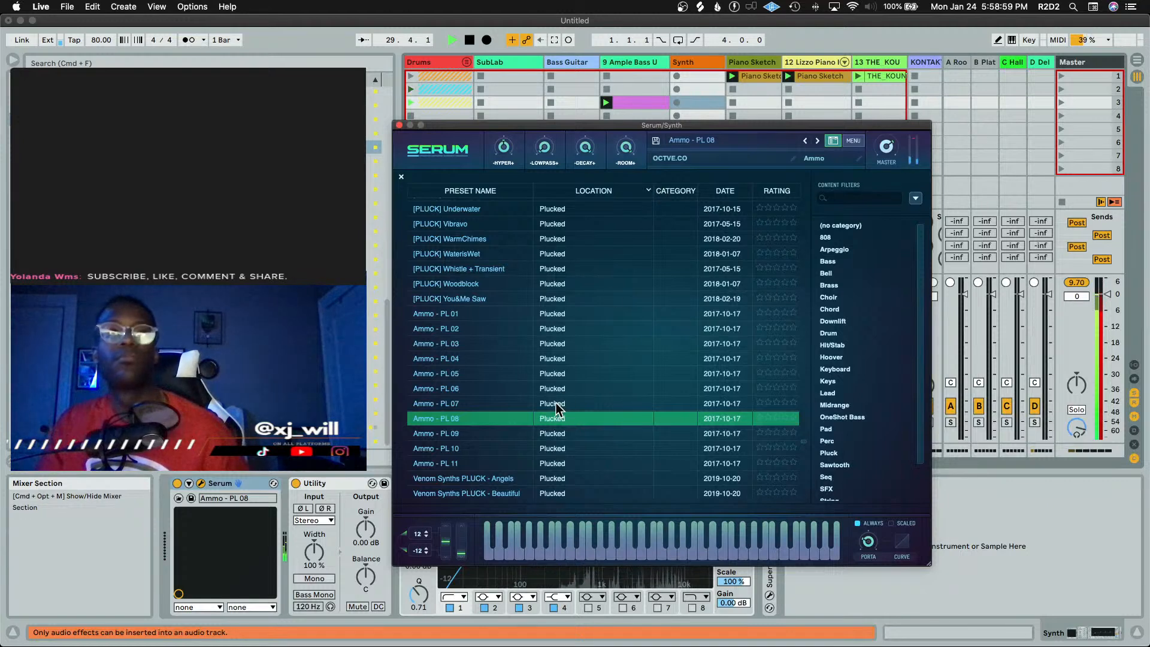
Resume playback and audition Ammo - PL 09, PL 10, PL 11 and Venom Synths PLUCK - Angels in turn
key(space)
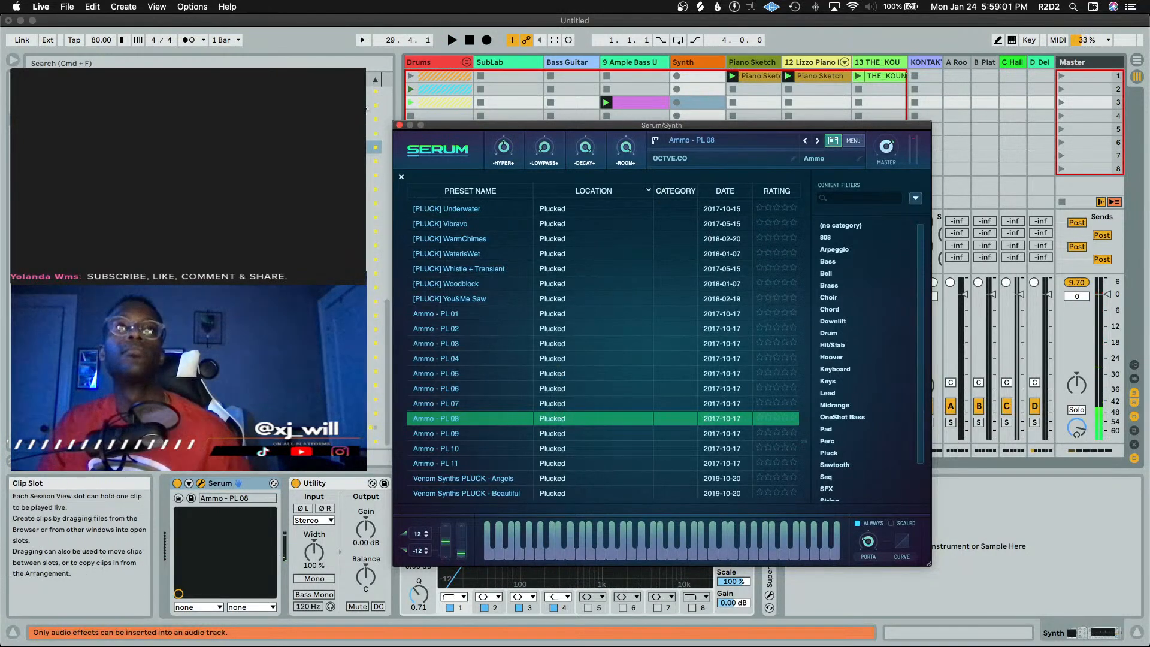
click(605, 102)
click(618, 432)
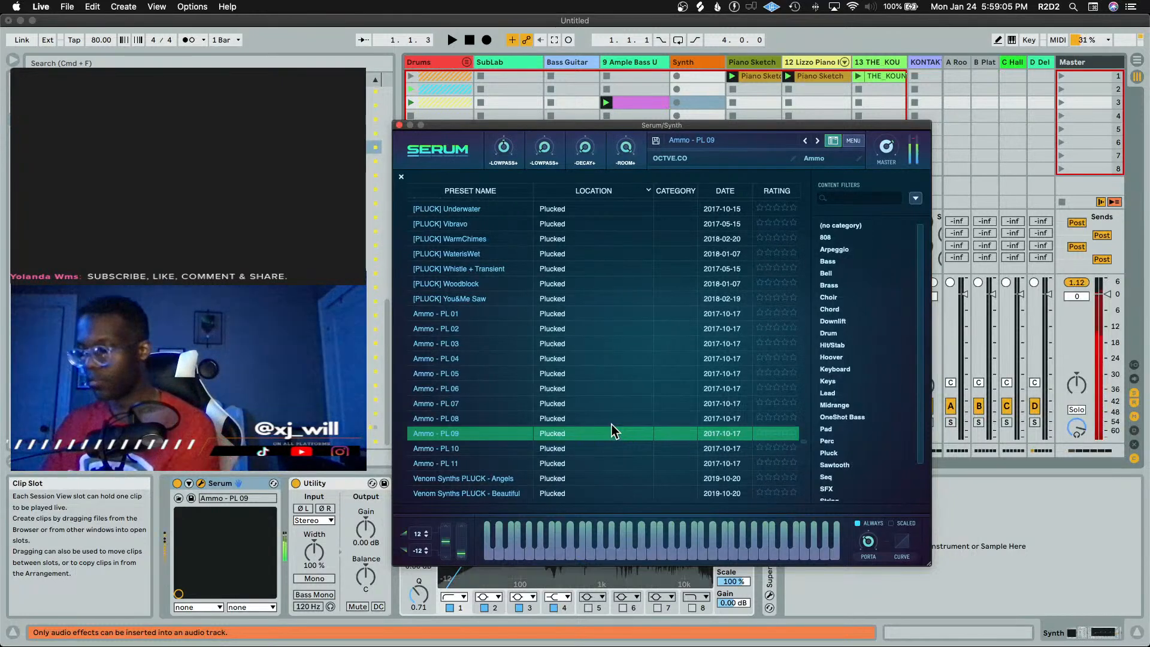
click(597, 450)
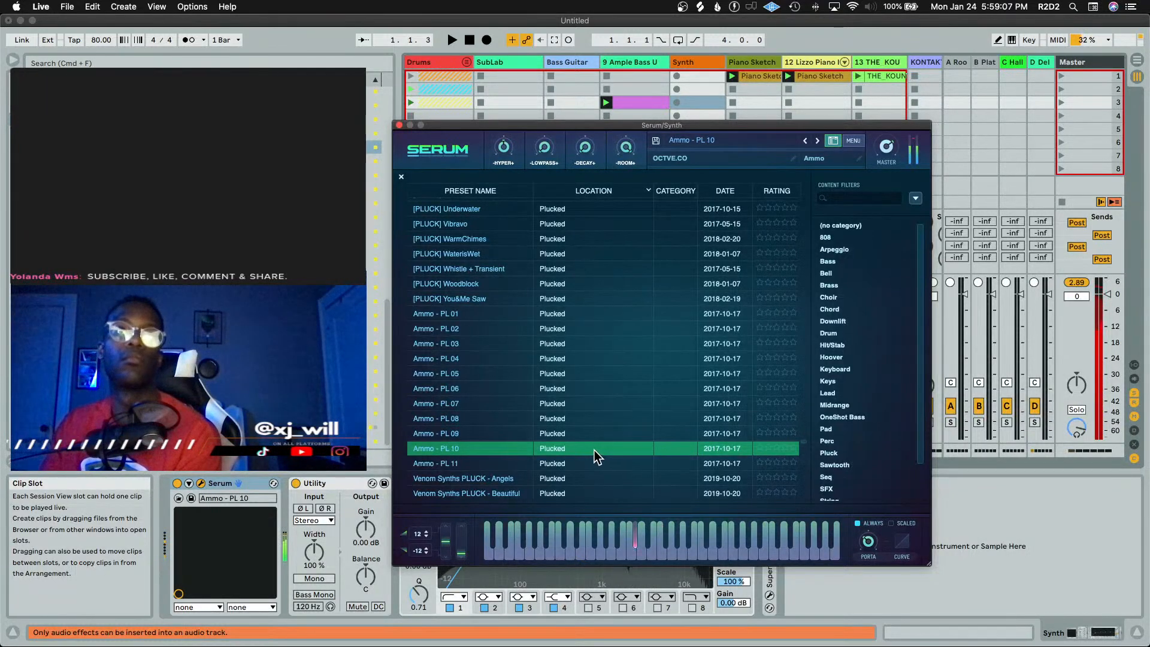
click(587, 465)
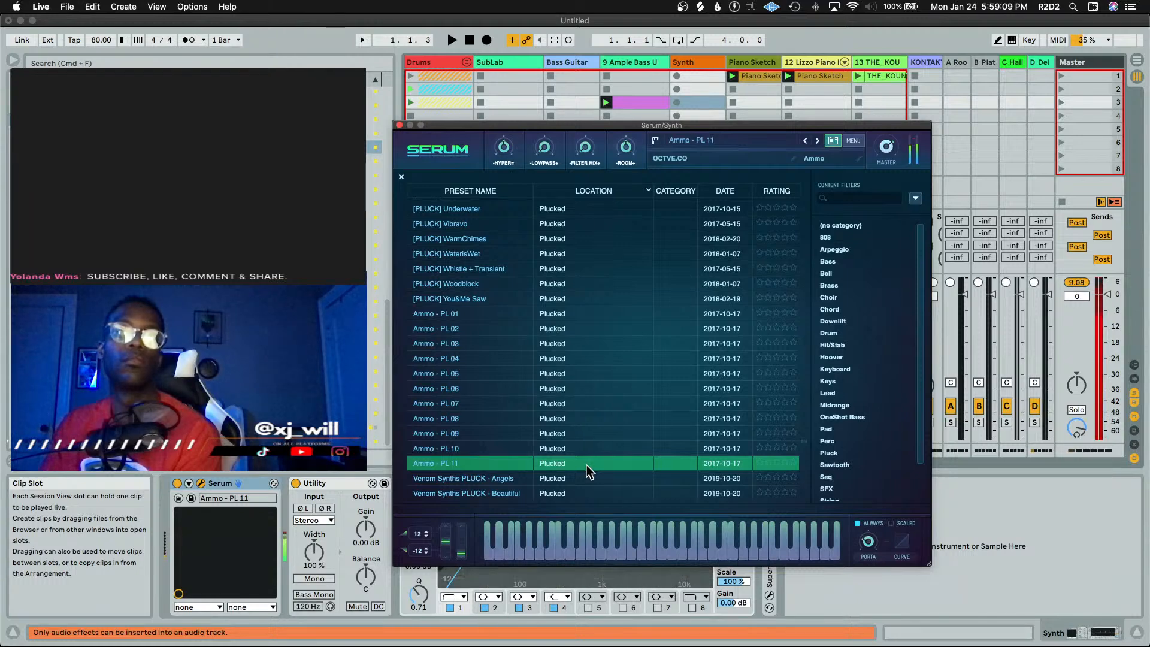
click(587, 478)
Scroll the preset list and audition the Venom Synths PLUCK presets one by one, settling on Venom Synths PLUCK - Hell
scroll(653, 343, down, 5)
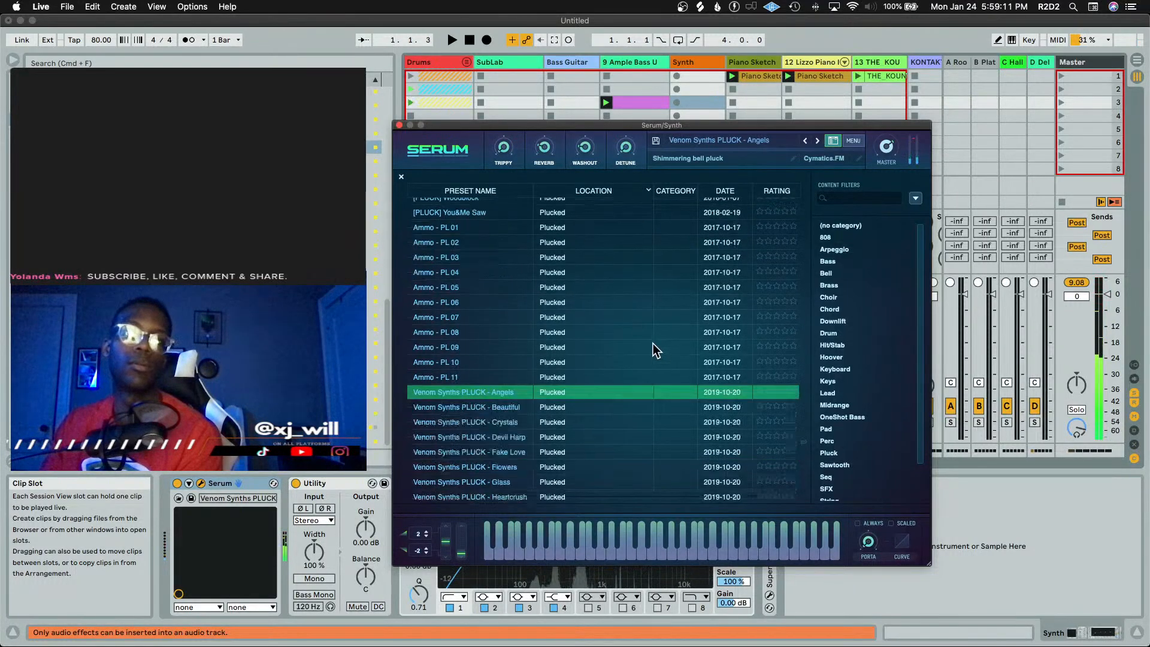
click(588, 252)
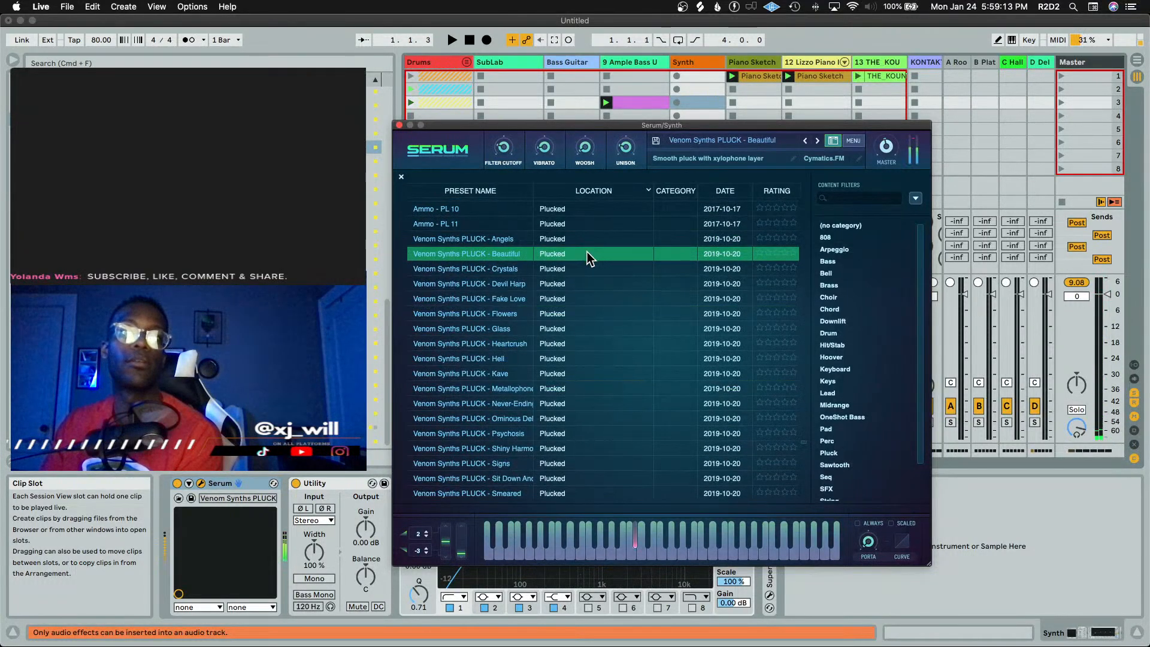
click(589, 267)
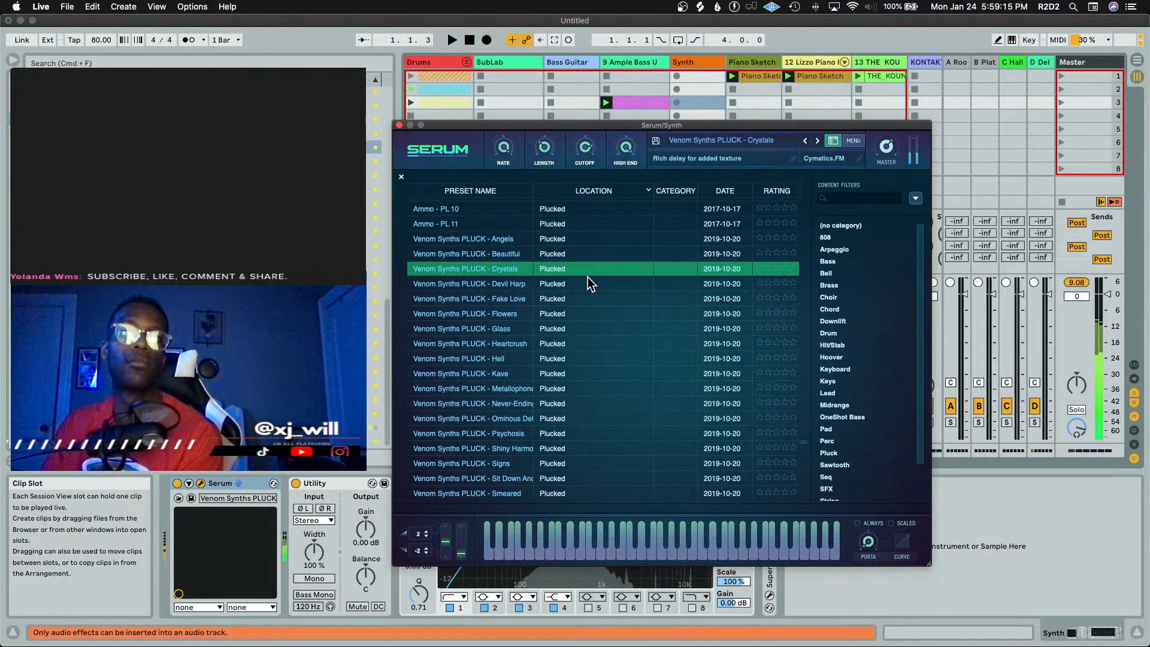
click(589, 284)
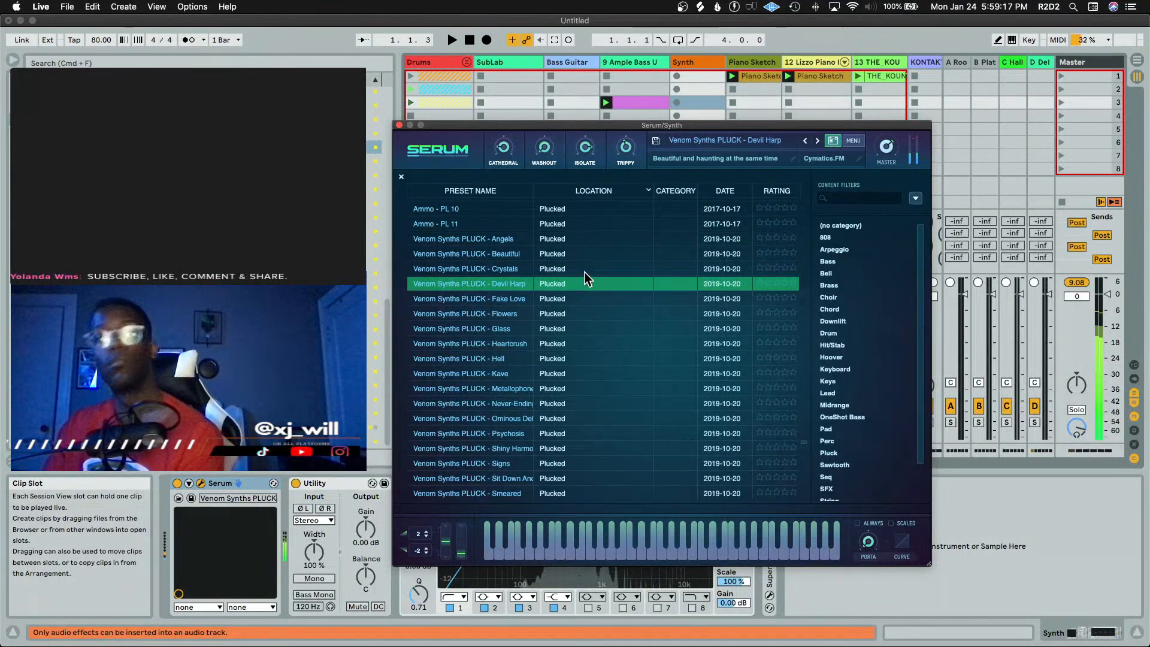
click(585, 299)
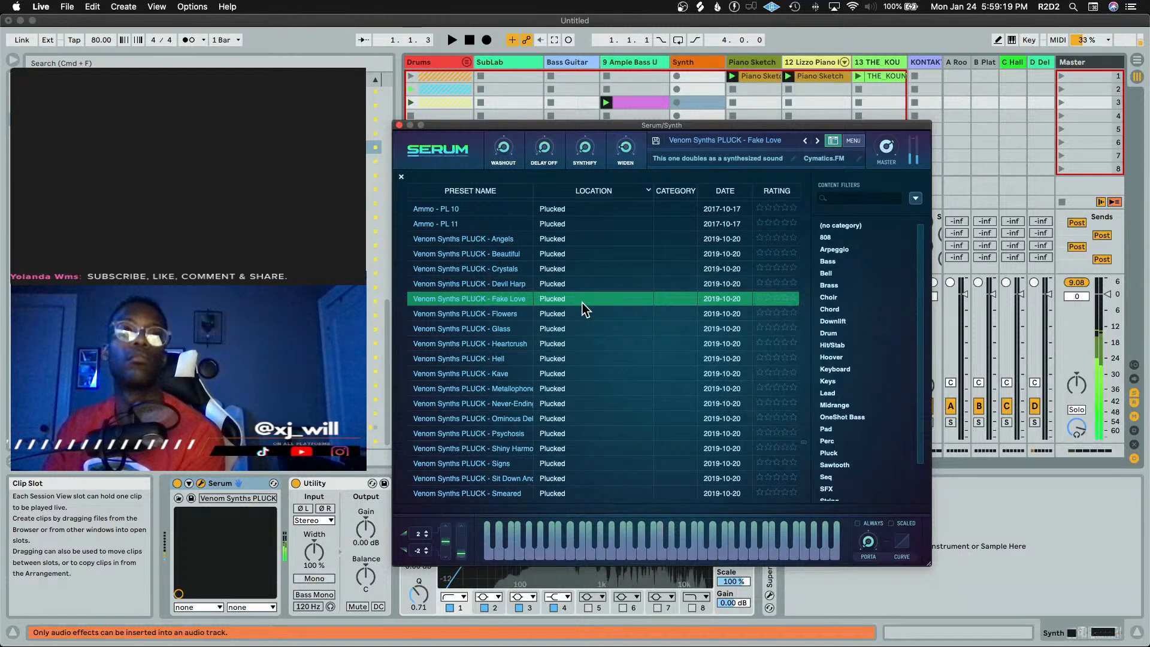
click(587, 314)
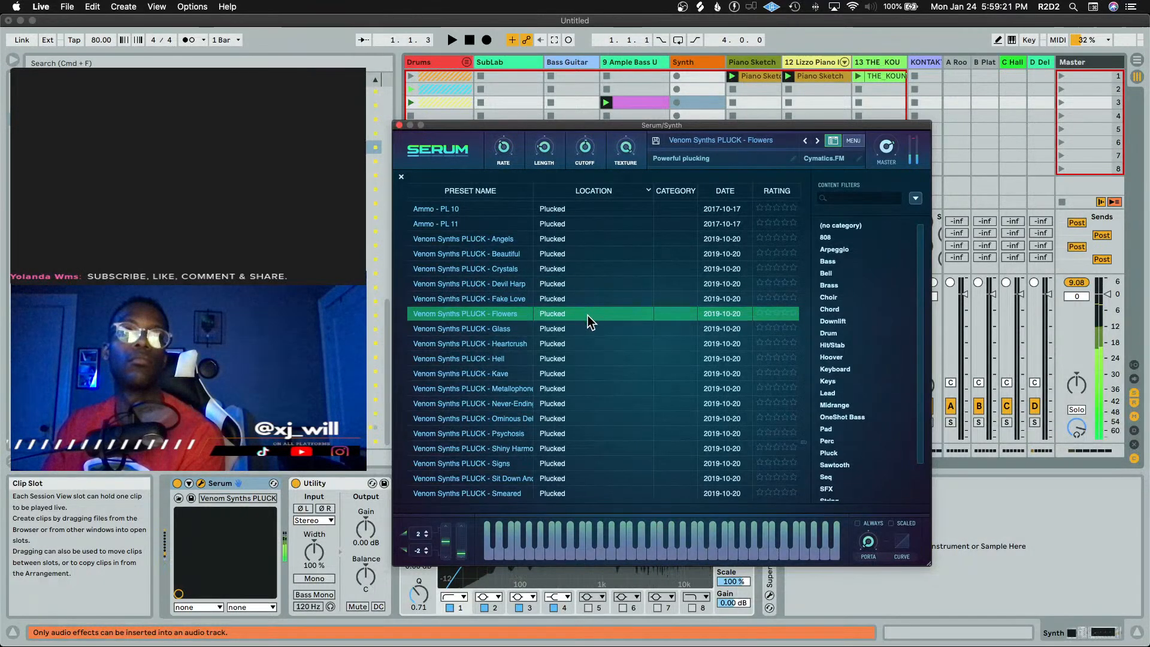
click(593, 328)
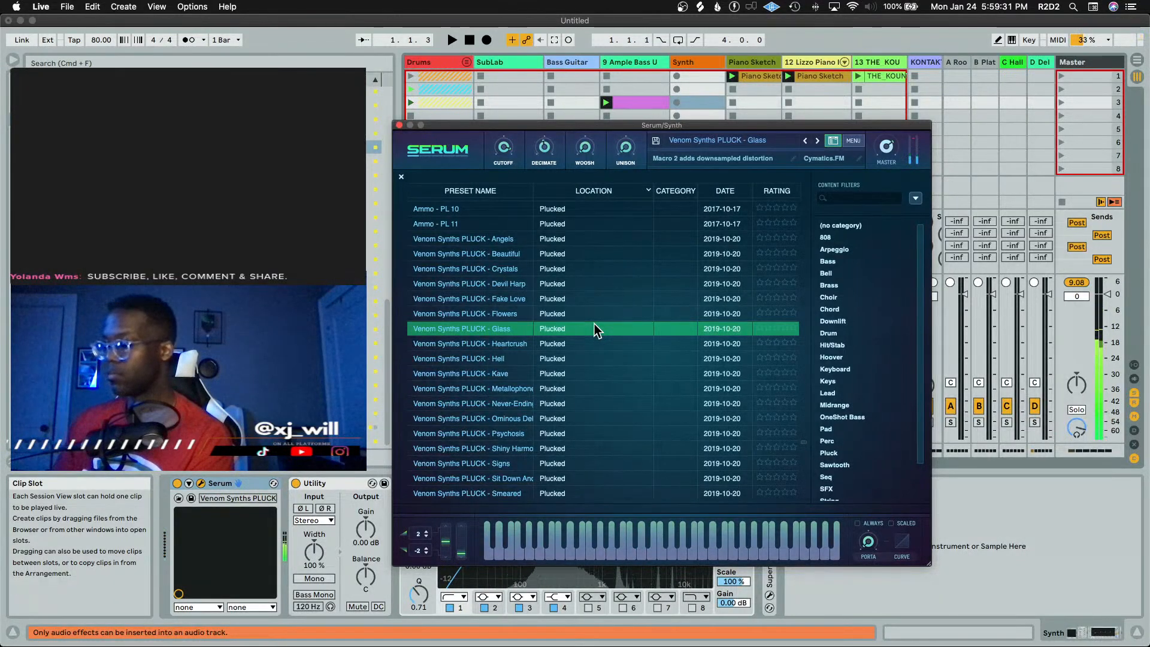
click(547, 343)
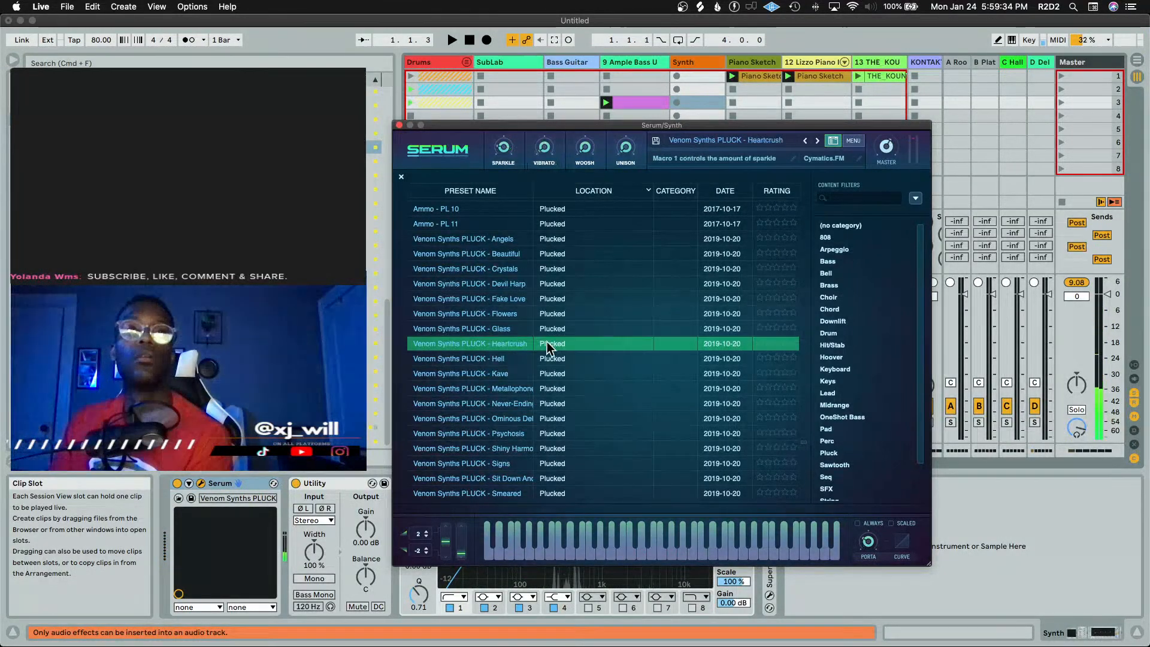
click(585, 359)
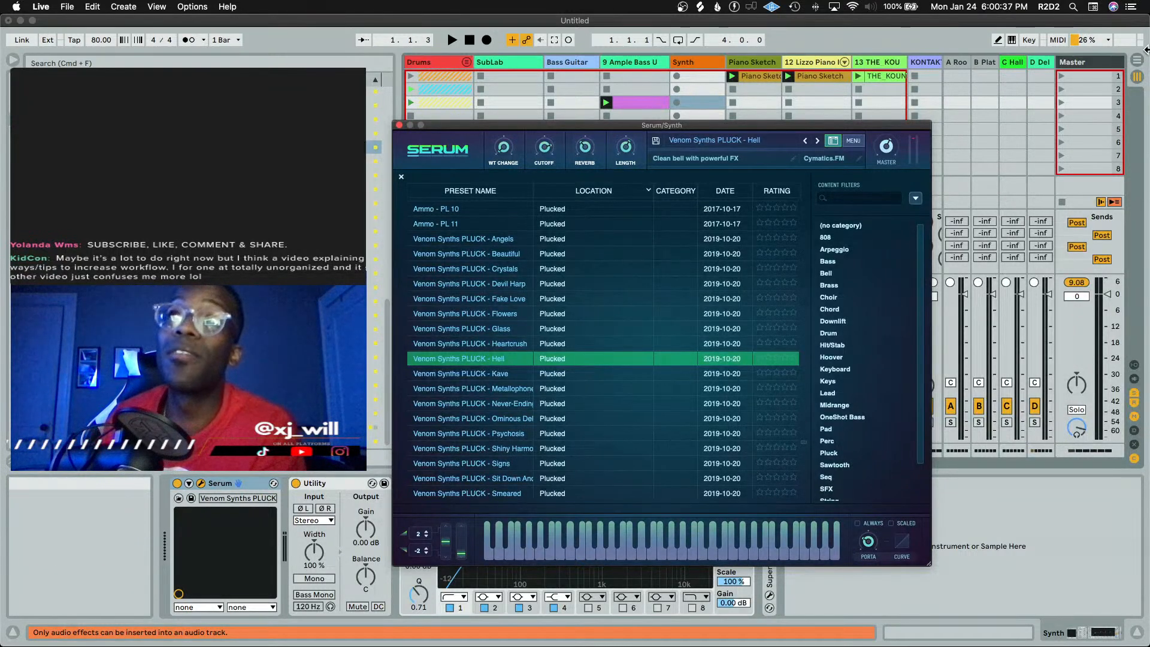
Select the Master track, move the Serum window up, and select the Shortcut Buddy v2 device
click(1099, 65)
drag(731, 125, 742, 37)
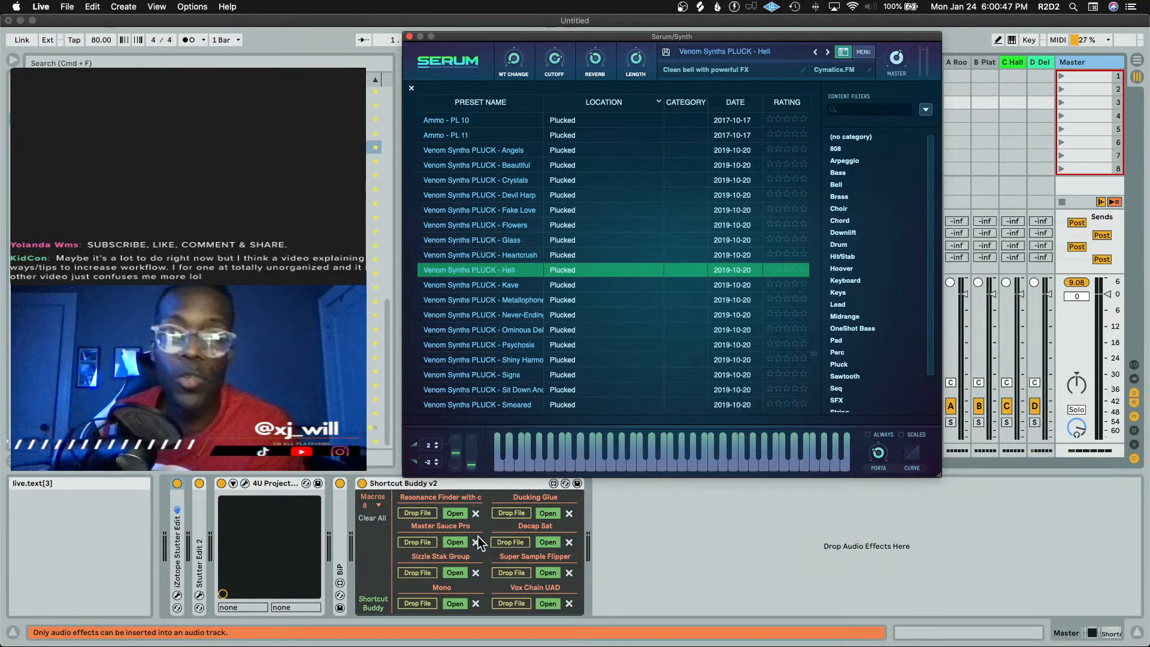
click(682, 528)
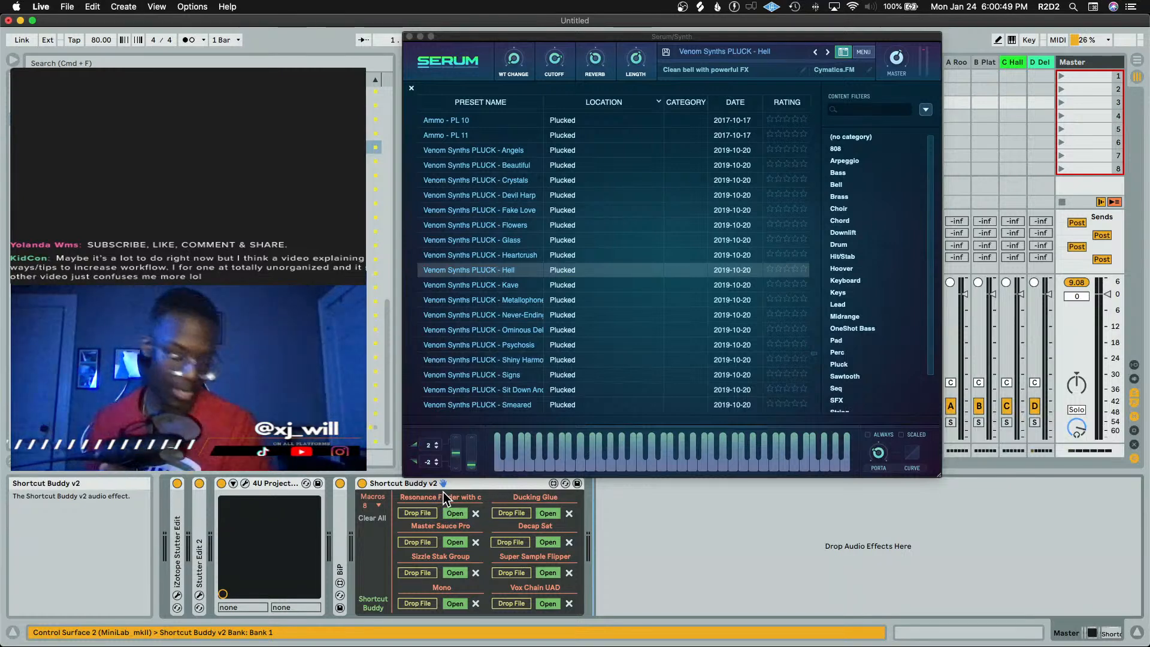
Toggle key map mode on and off, delete the Glue Compressor from the Master chain, and move the Serum window back down
key(super+k)
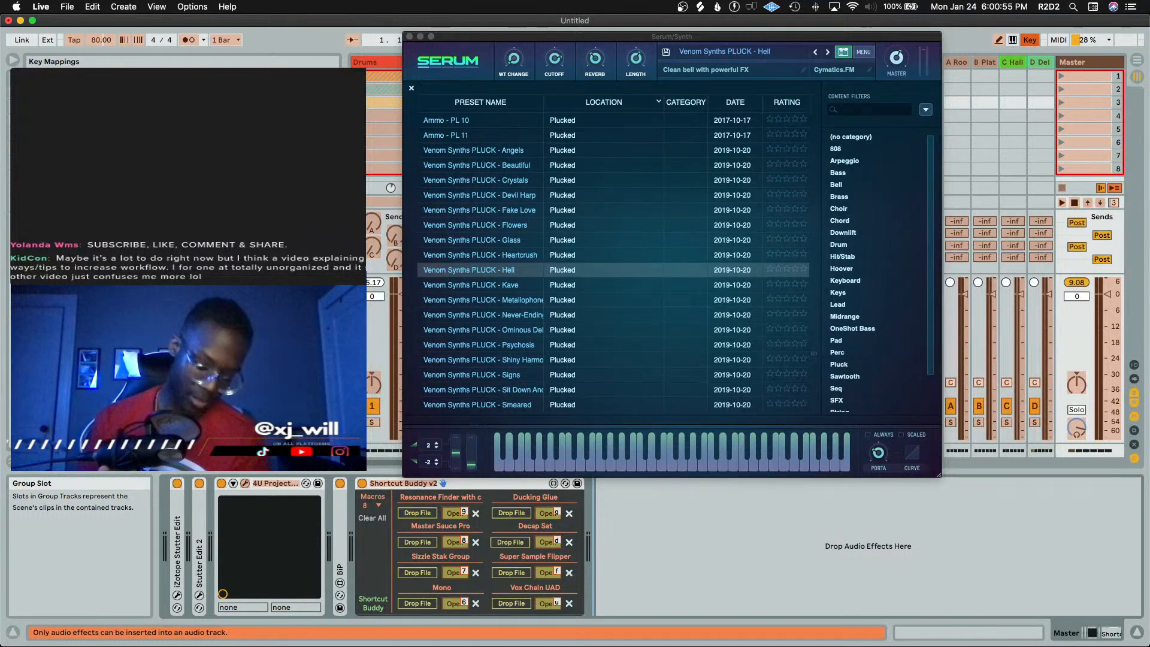
key(super+k)
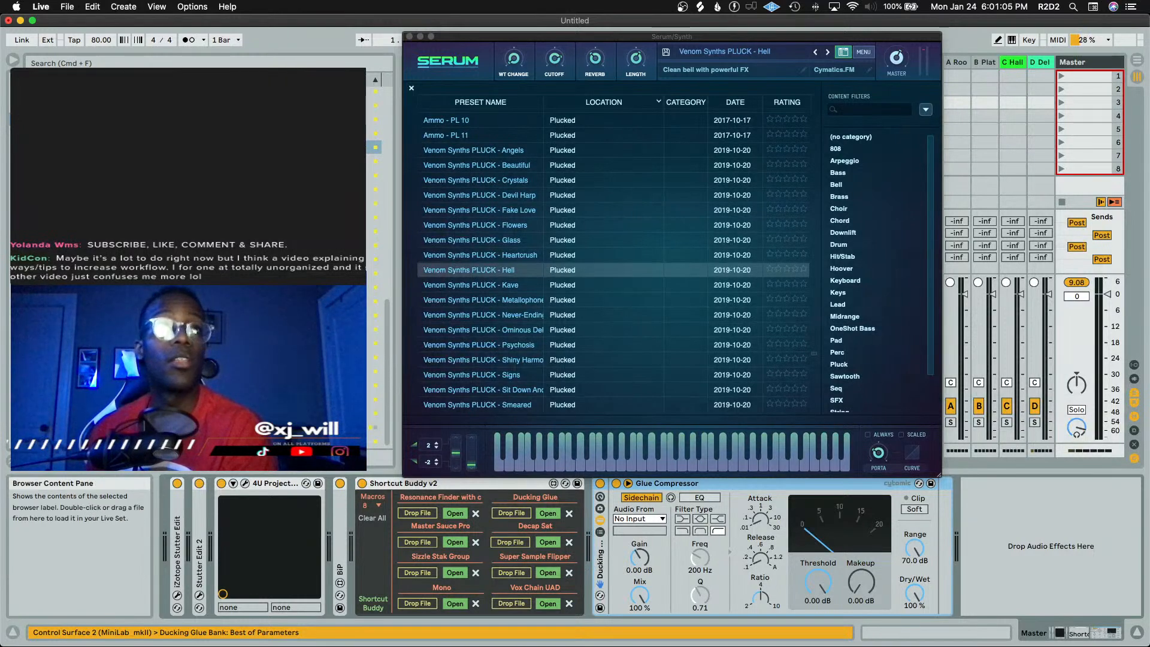
key(Return)
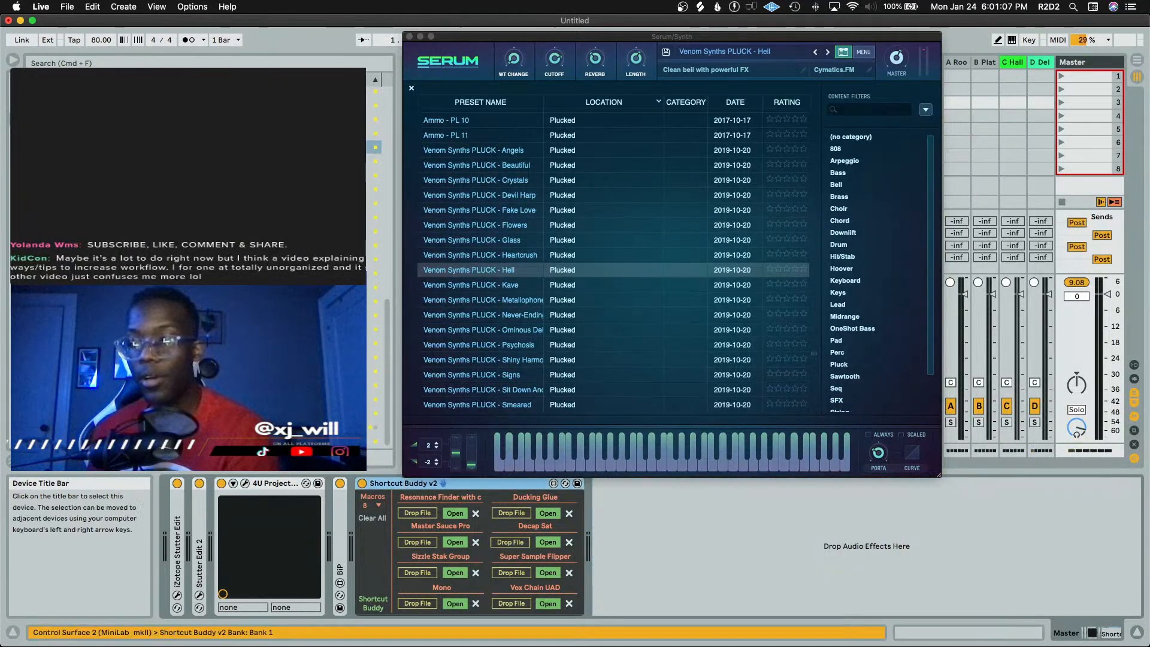
key(Delete)
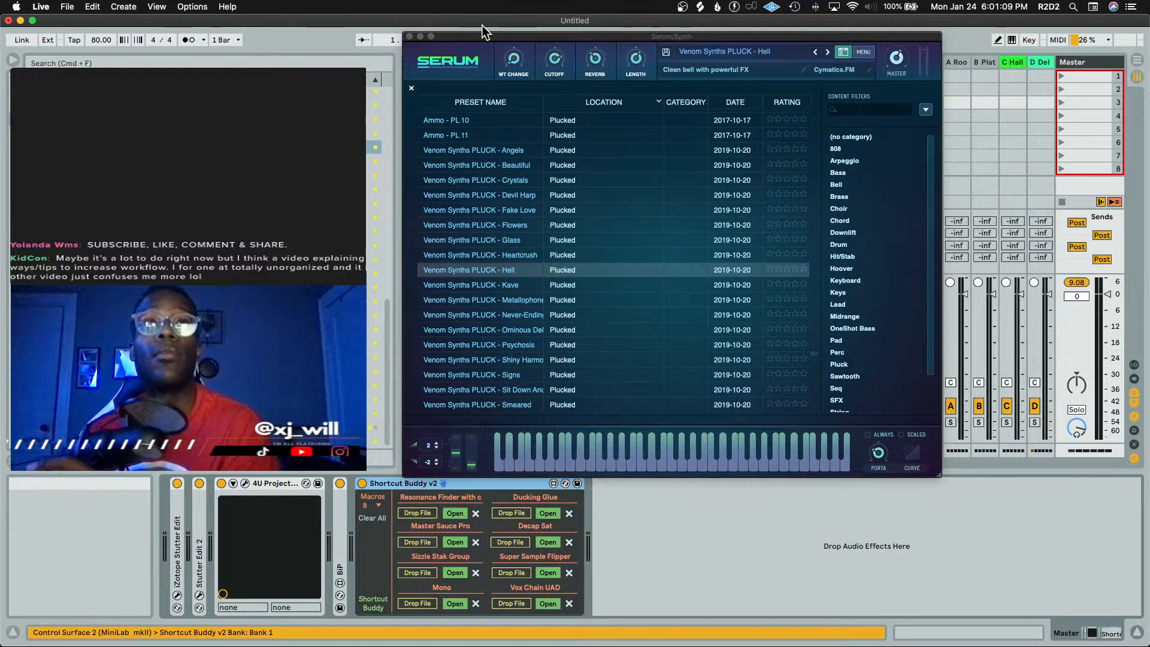
drag(482, 37, 450, 86)
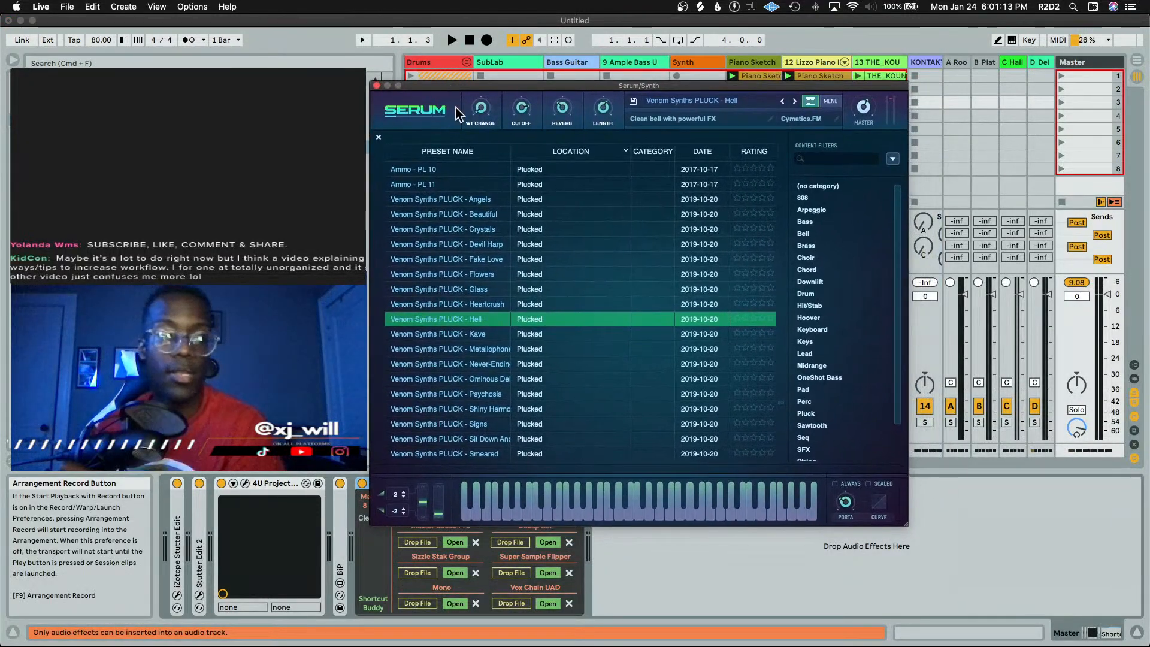